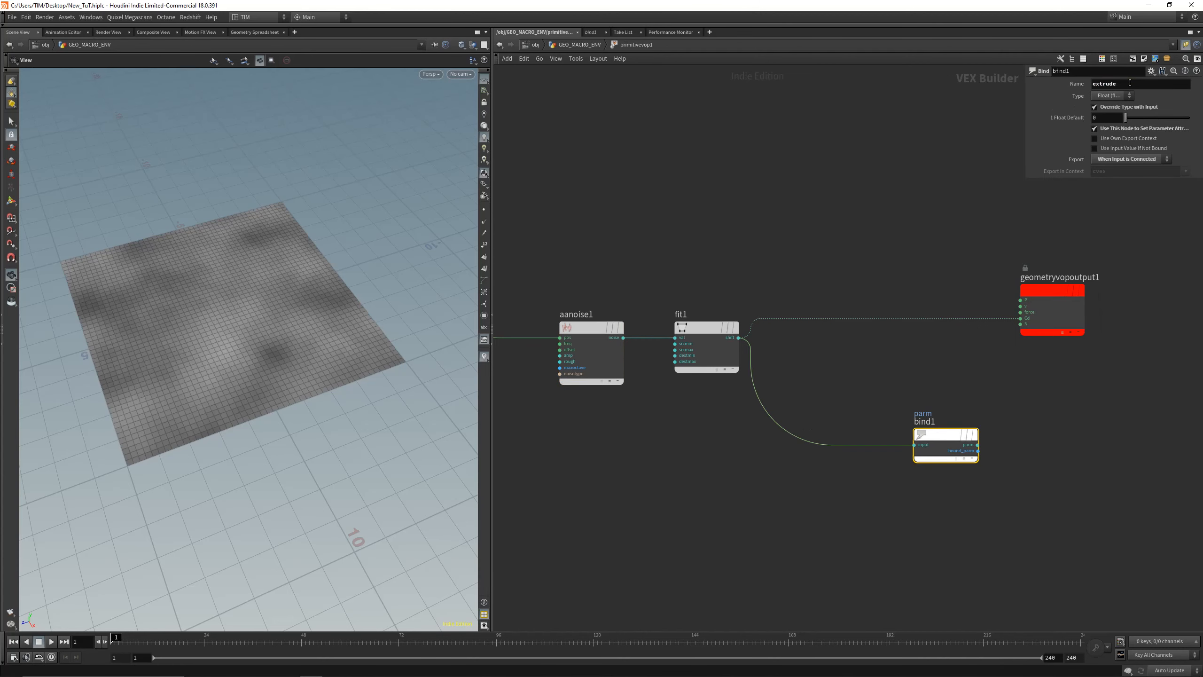
Step: Apply the Bind name extrude and check the resulting primitive attribute of primitivevop1 in the Geometry Spreadsheet
click(940, 212)
key(u)
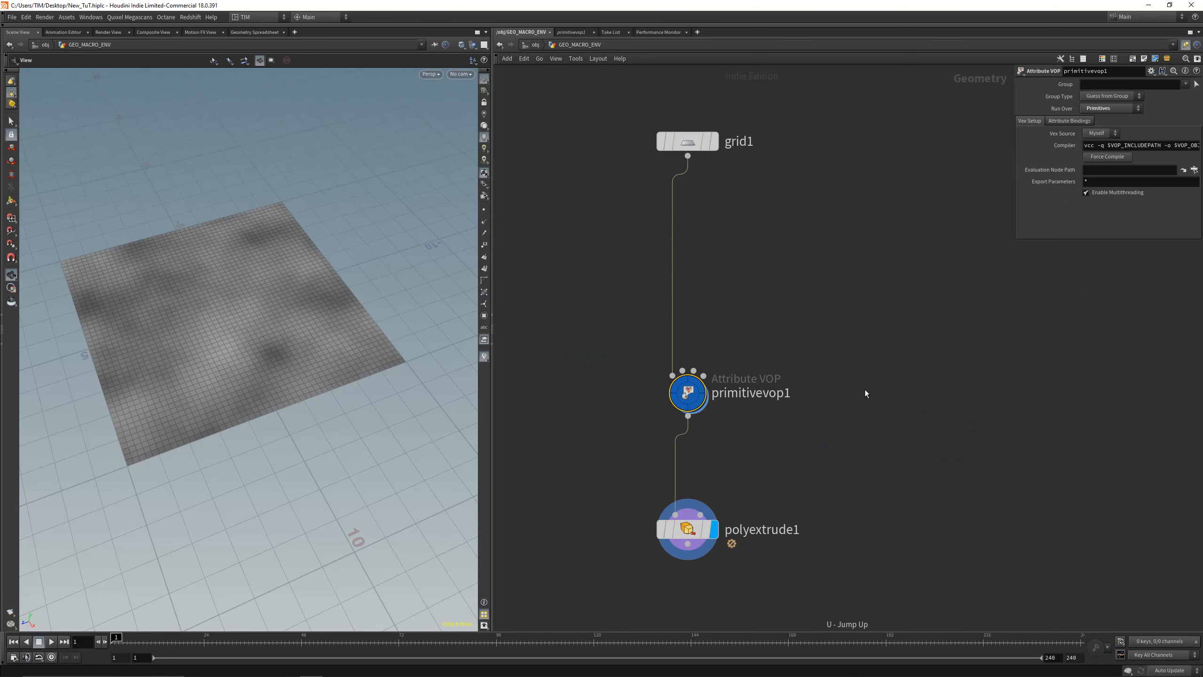
click(254, 33)
click(103, 59)
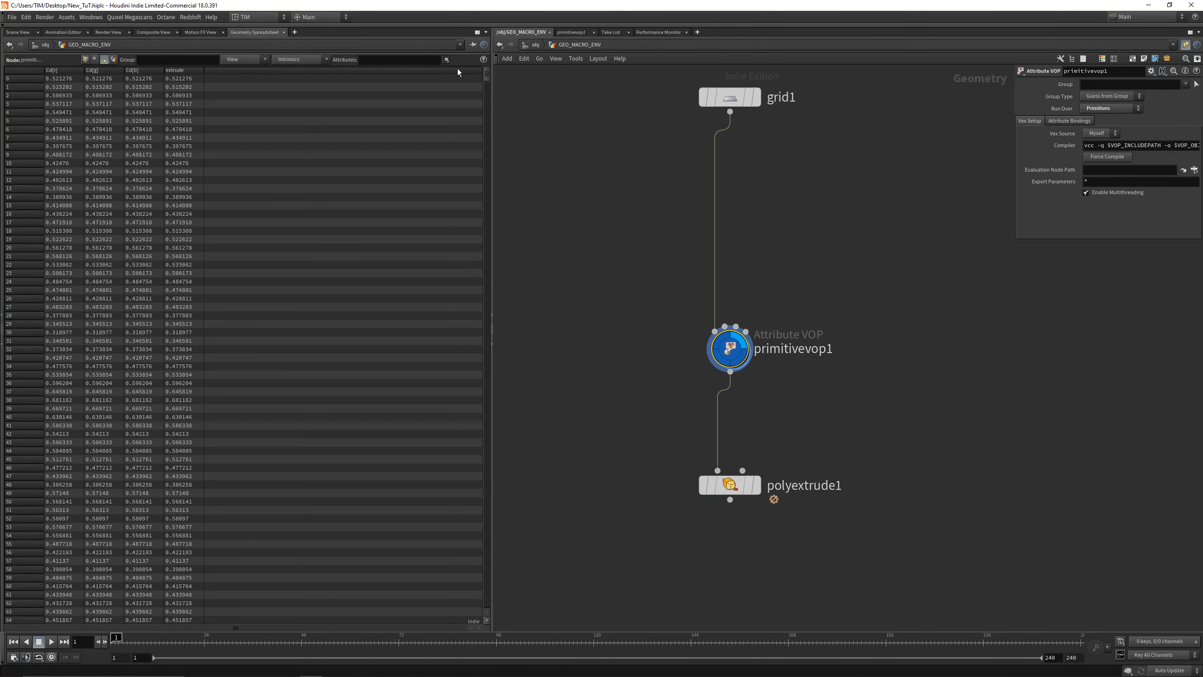
drag(487, 73, 493, 142)
click(17, 32)
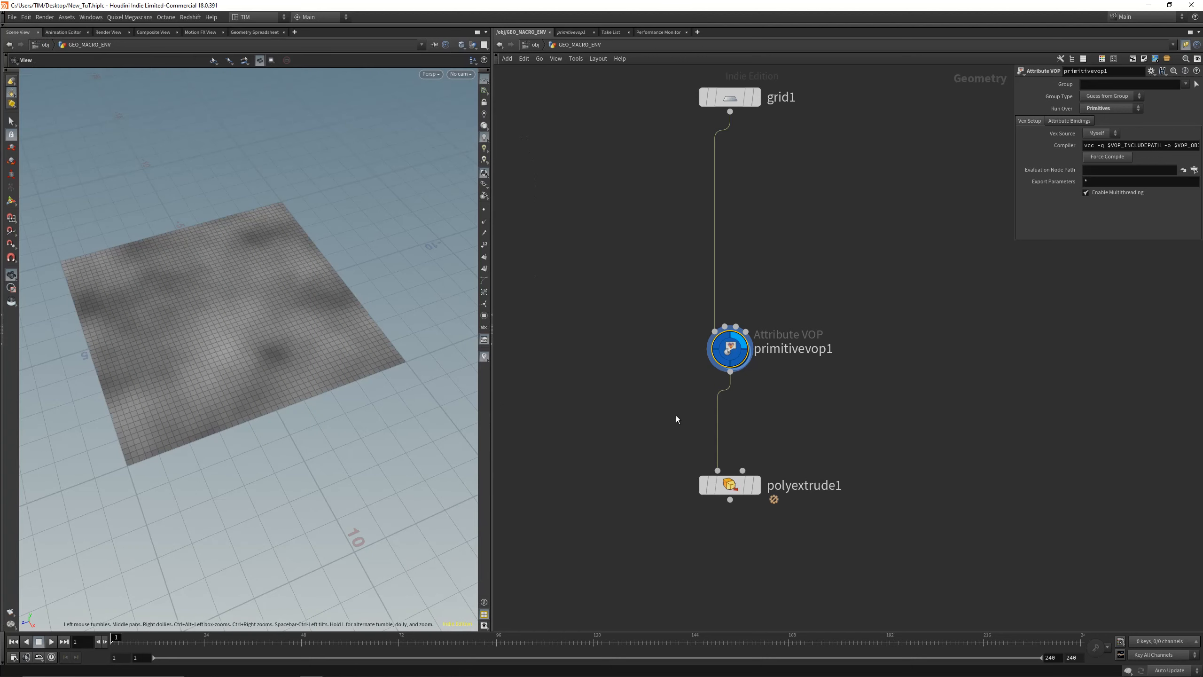
Step: Display polyextrude1 and enable its local Distance Scale driven by the extrude attribute
click(730, 486)
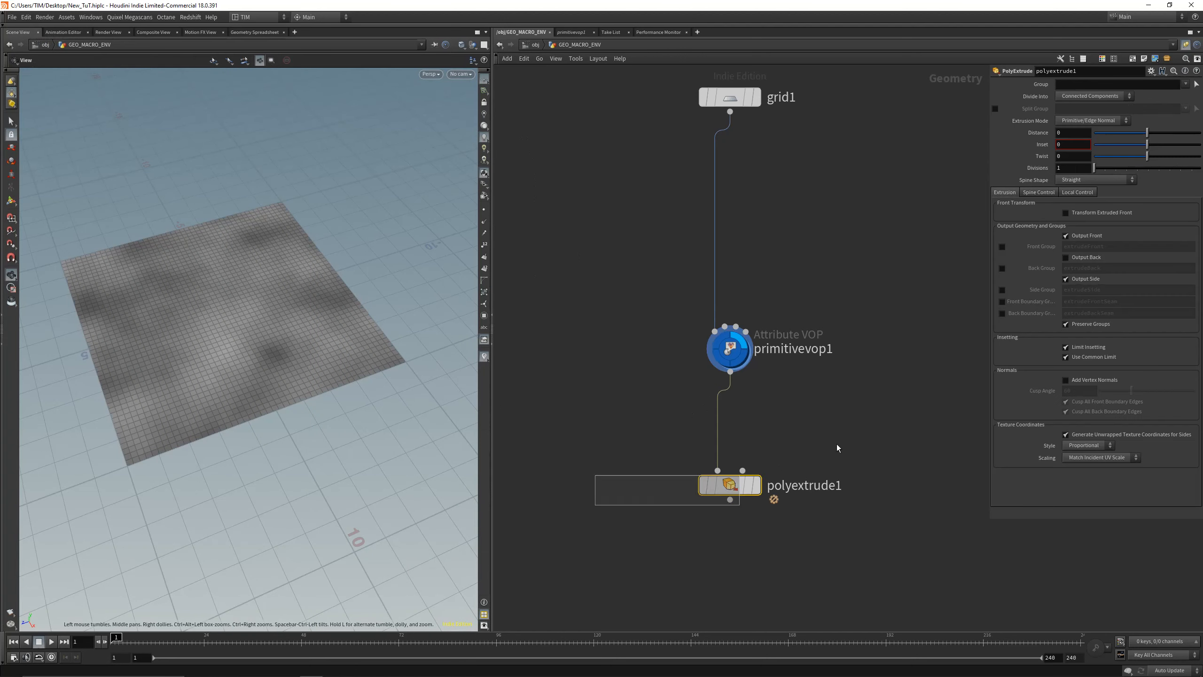
click(1078, 192)
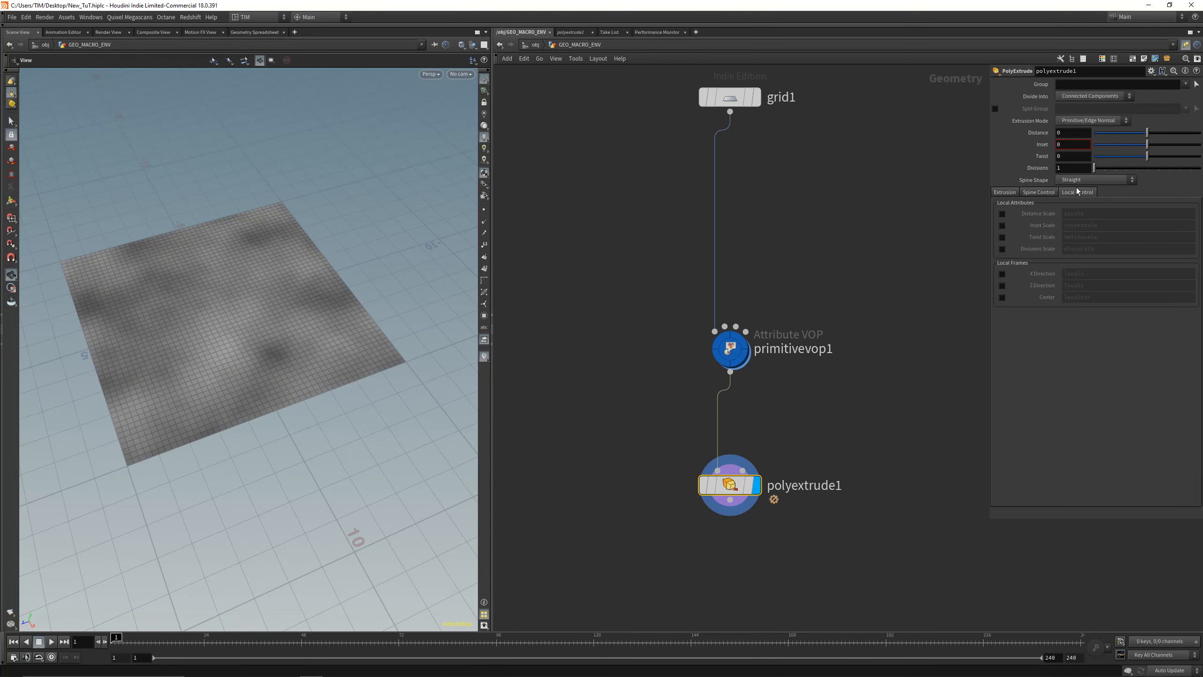
click(1002, 215)
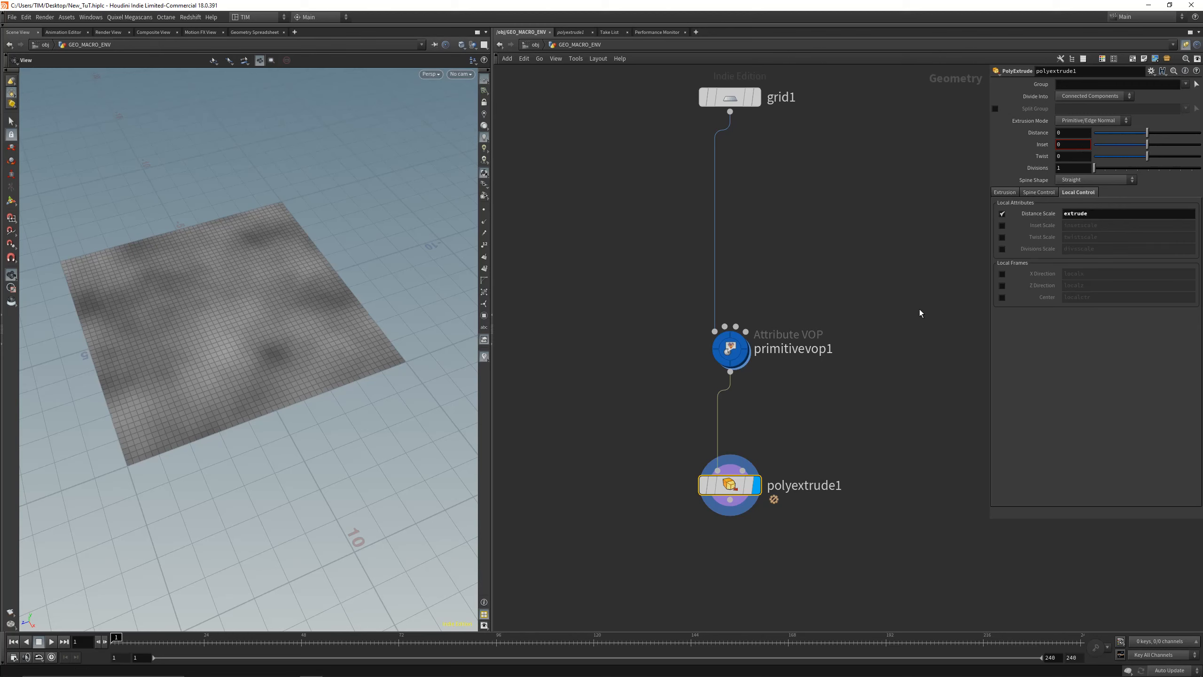
Step: Set polyextrude1 to divide into Individual Elements and raise its Distance to 1
click(1118, 98)
click(1099, 106)
click(1077, 135)
text(0.1)
key(Return)
drag(1152, 133, 1200, 134)
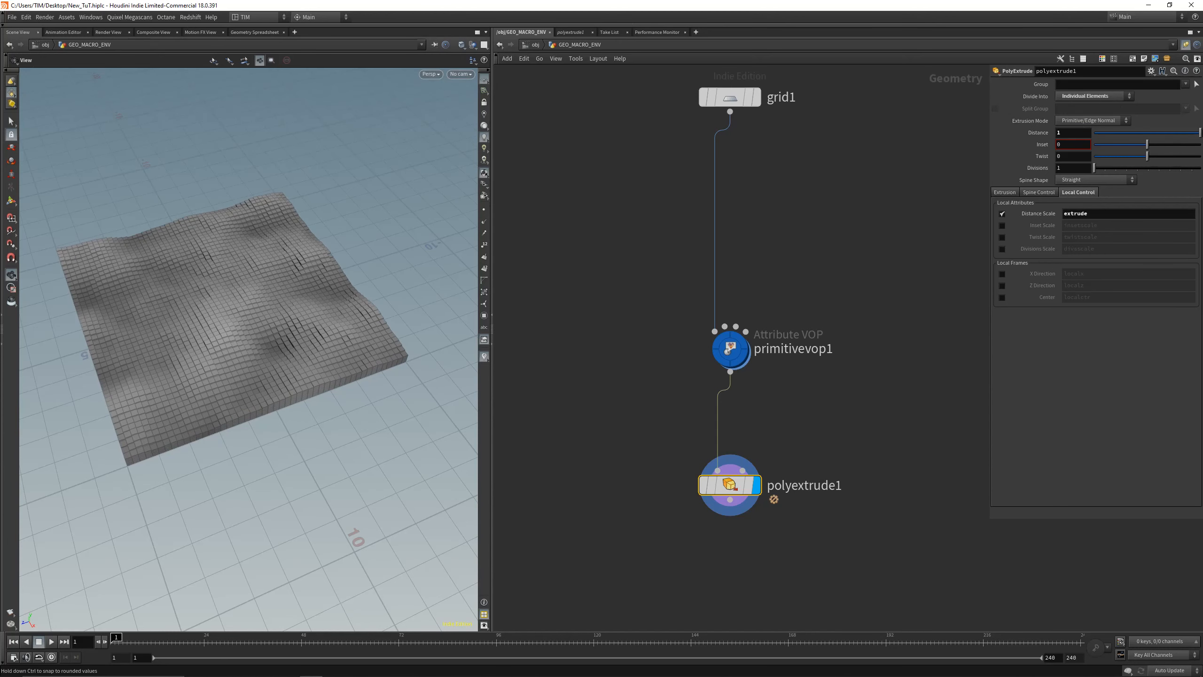
Step: Raise the Roughness of the aanoise1 node inside primitivevop1 to about 0.764
drag(348, 292, 400, 220)
right_drag(263, 367, 320, 263)
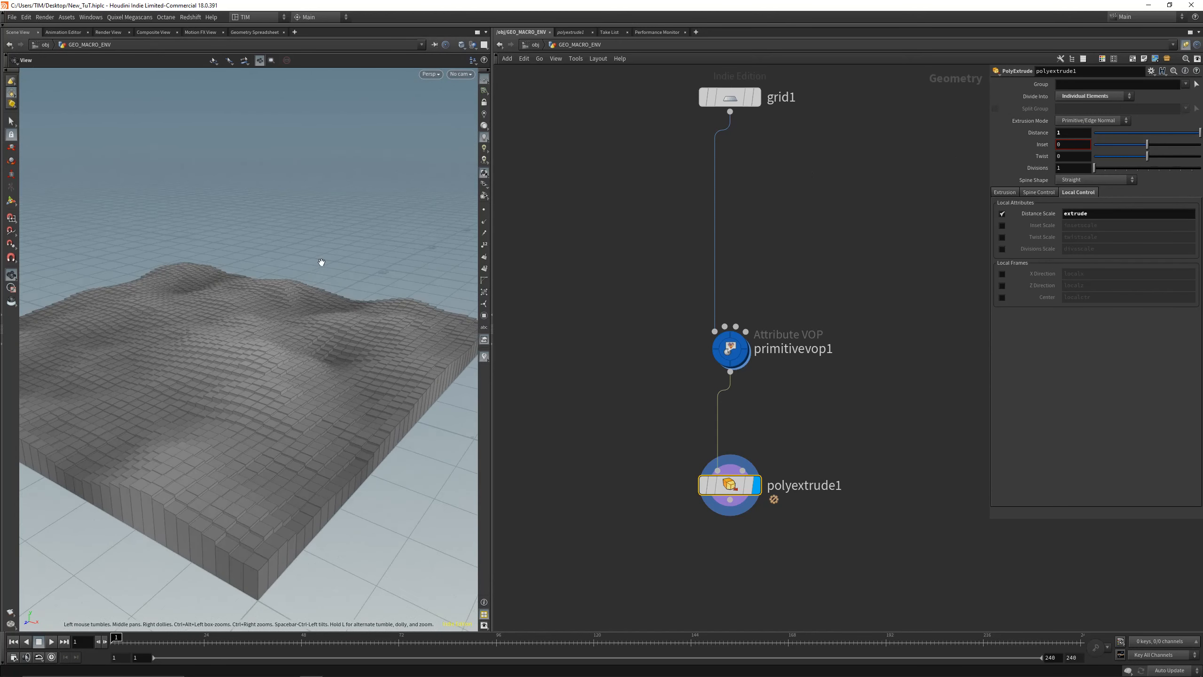
drag(320, 264, 273, 272)
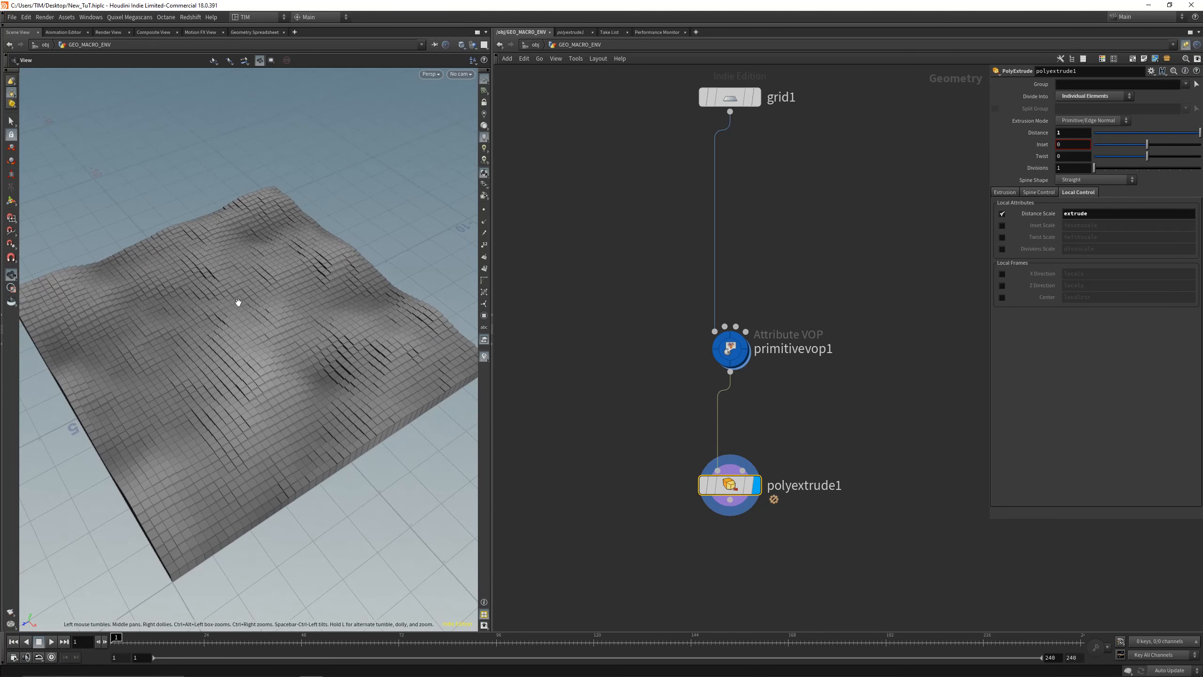
double_click(742, 353)
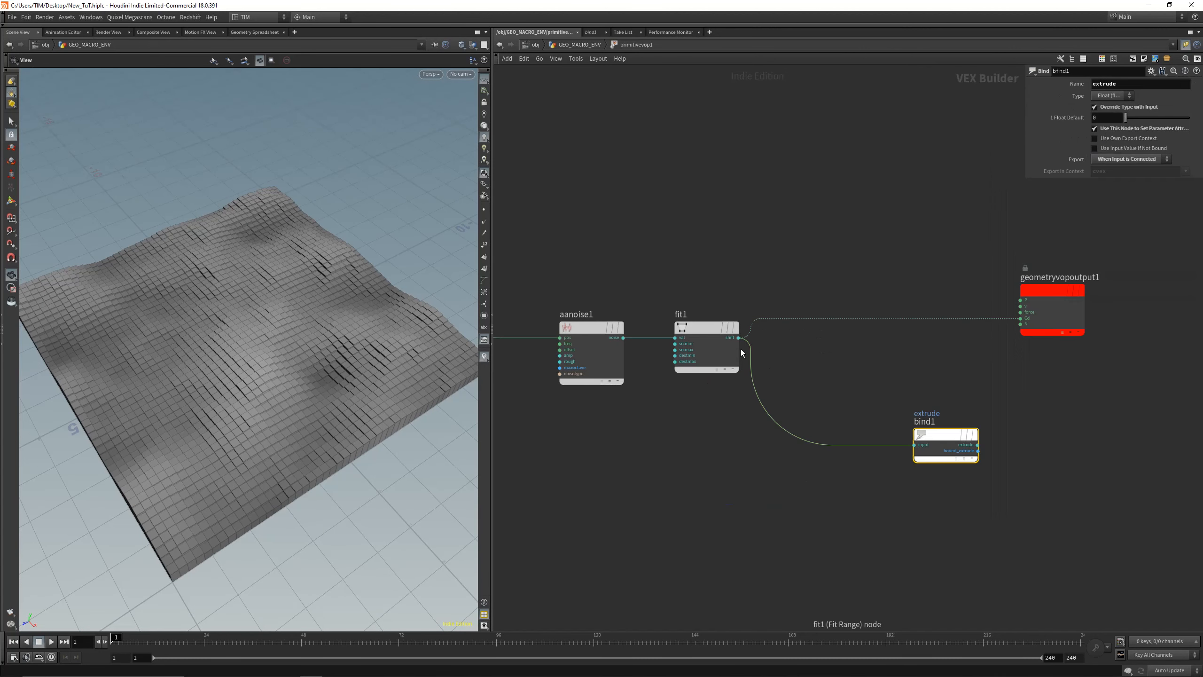
click(595, 347)
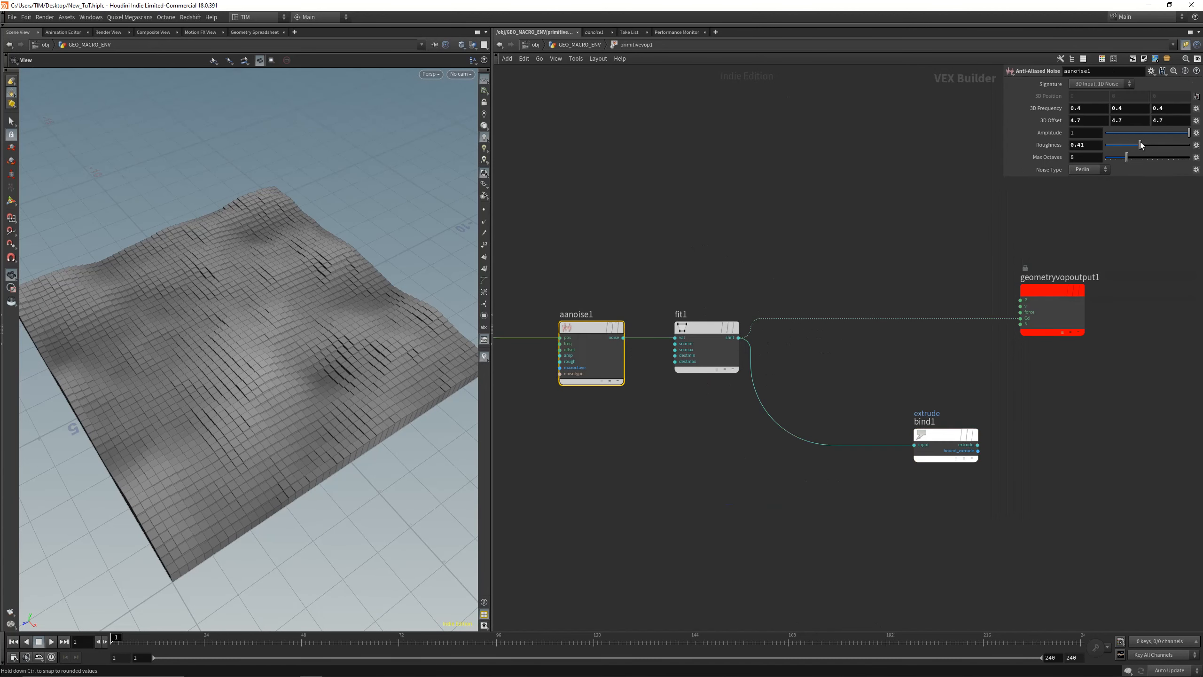
drag(1149, 147, 1174, 151)
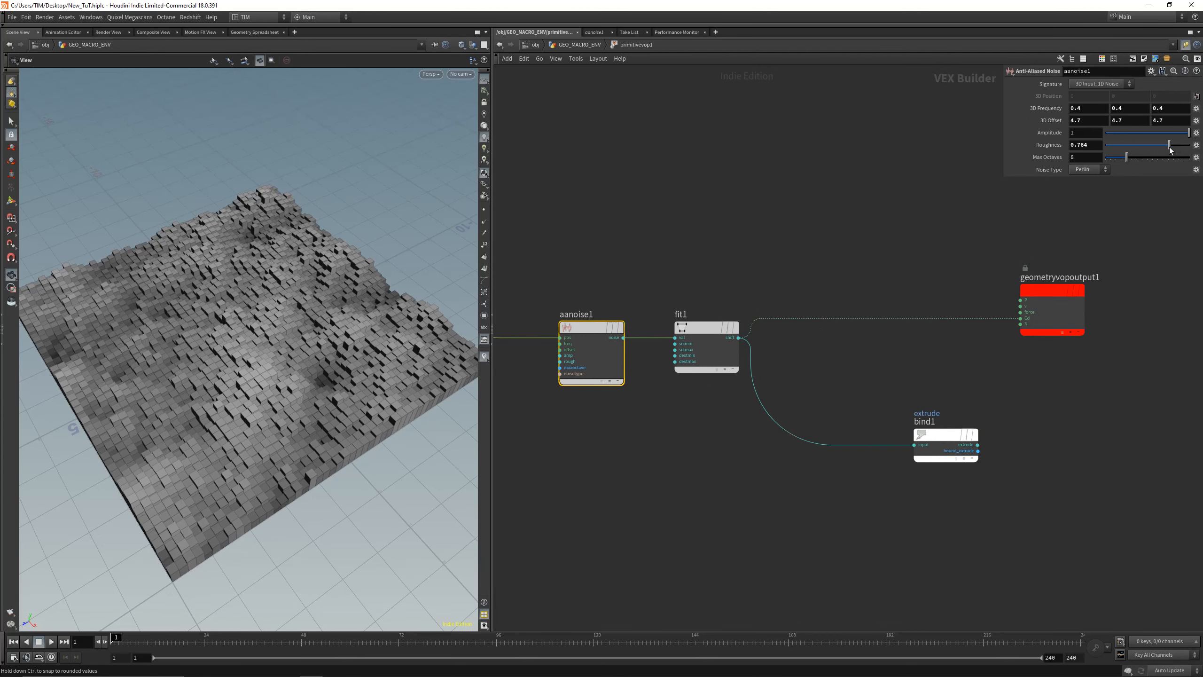
drag(246, 360, 302, 362)
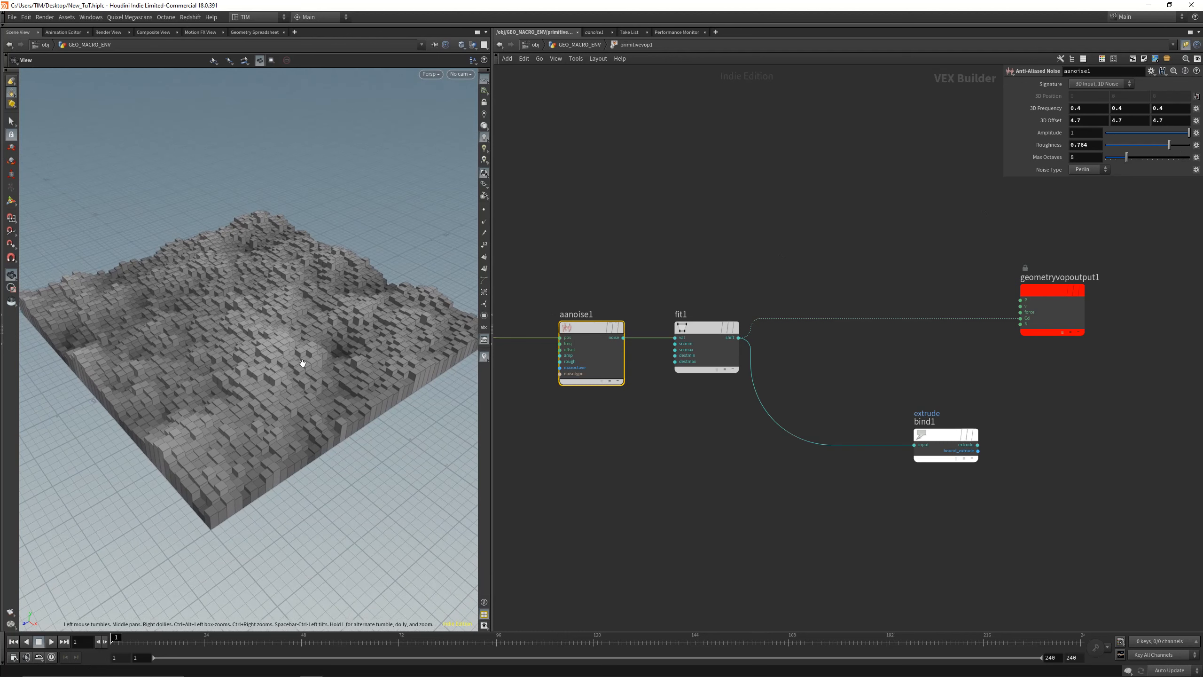
drag(915, 445, 940, 423)
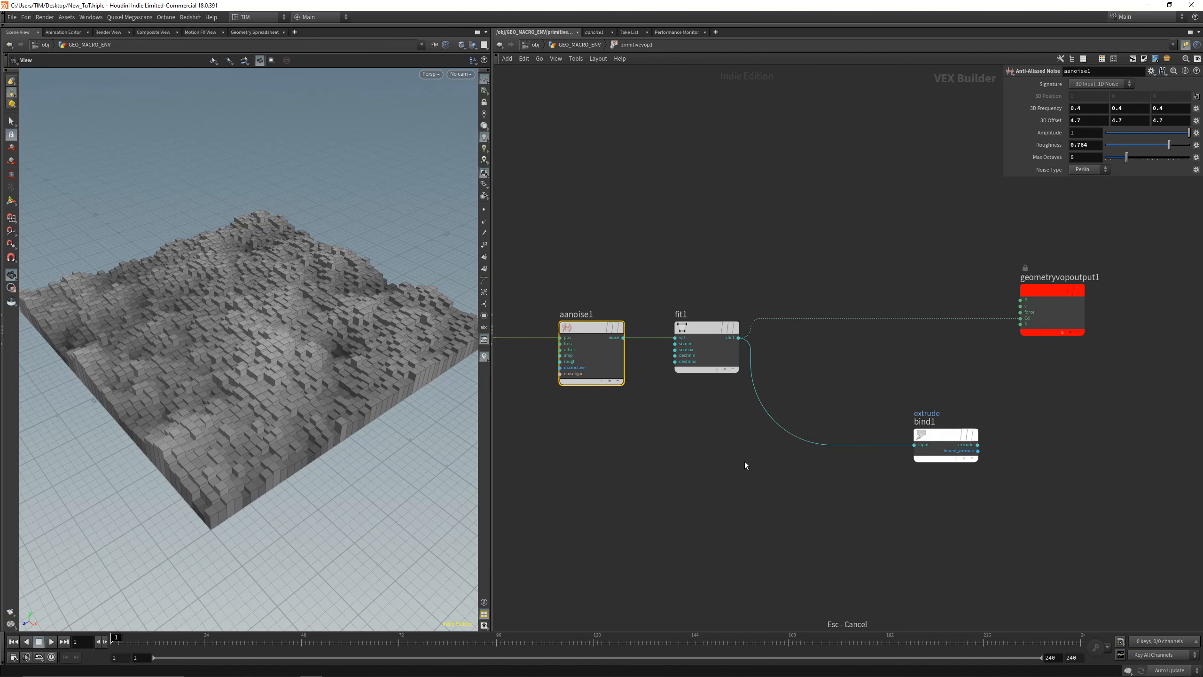
Step: Return to the geometry network, inspect the blocky extruded surface and save the scene file
key(u)
middle_drag(650, 224, 625, 362)
drag(191, 301, 187, 334)
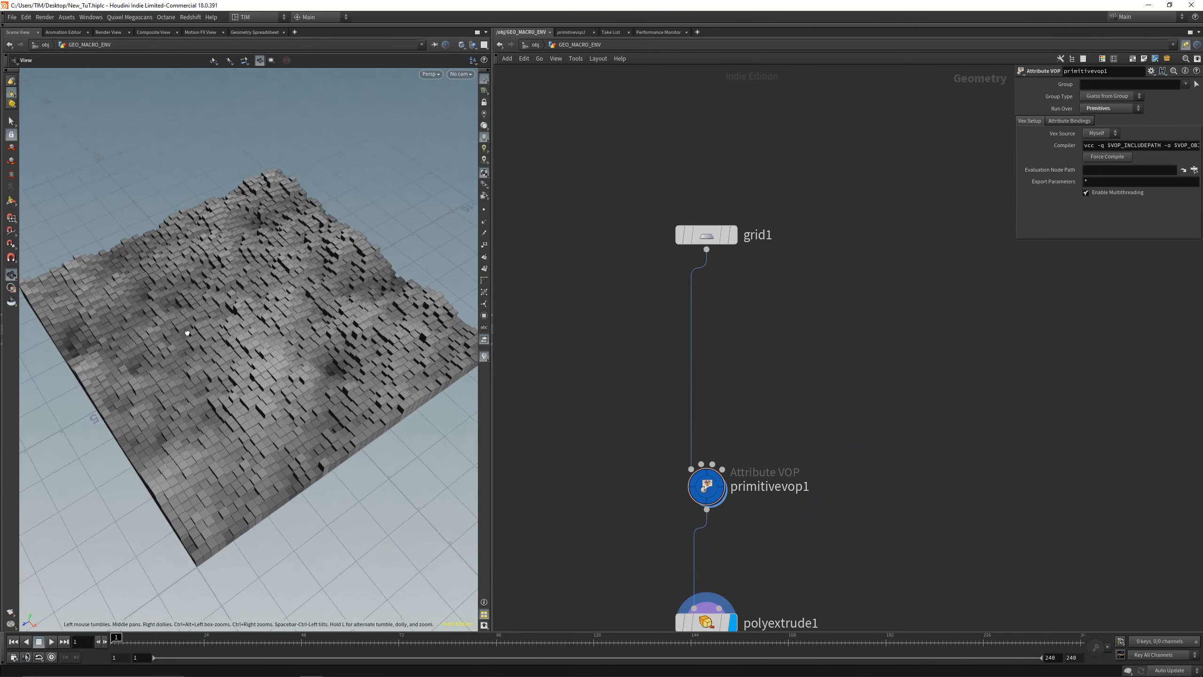
drag(272, 348, 294, 327)
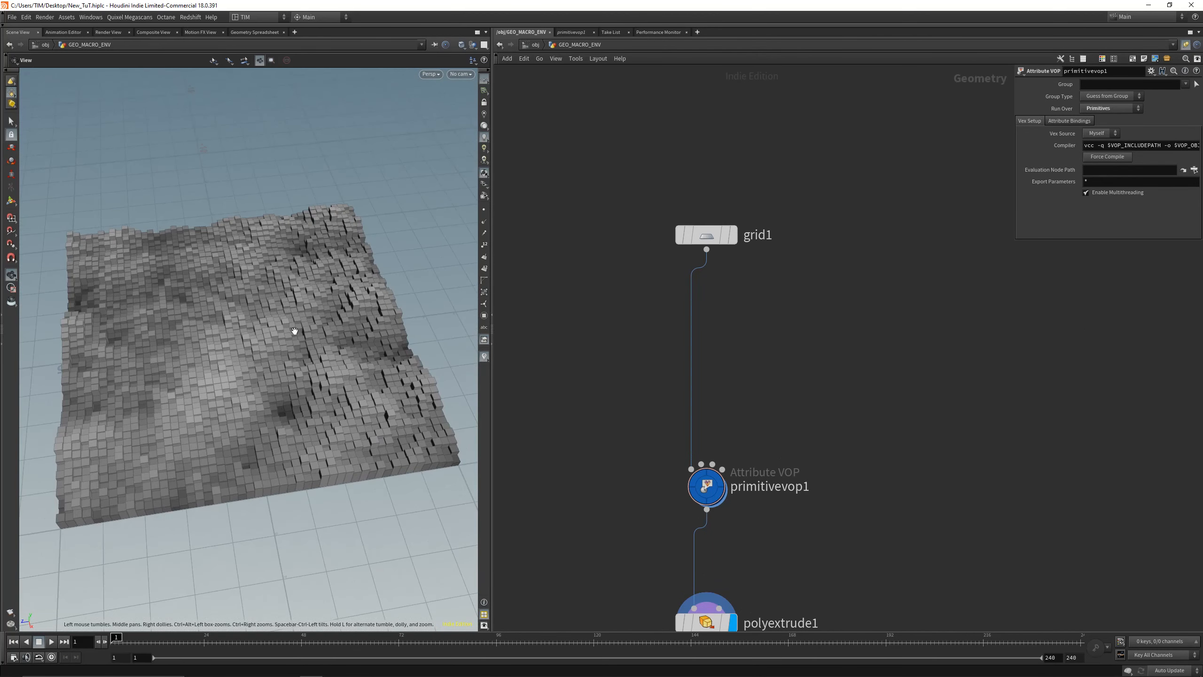
key(ctrl+s)
Step: Add a Null node fed by grid1, display it and rename it IN_GEO
mouse_move(705, 226)
drag(705, 226, 705, 176)
key(Tab)
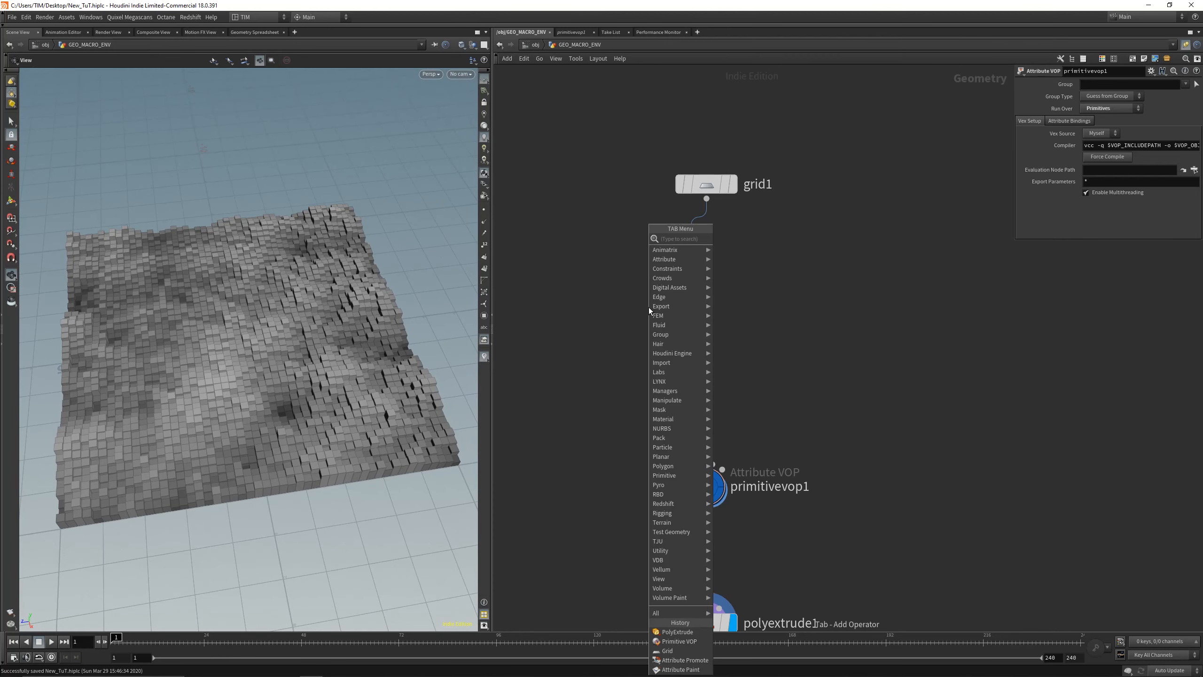
text(nul)
click(736, 239)
click(758, 294)
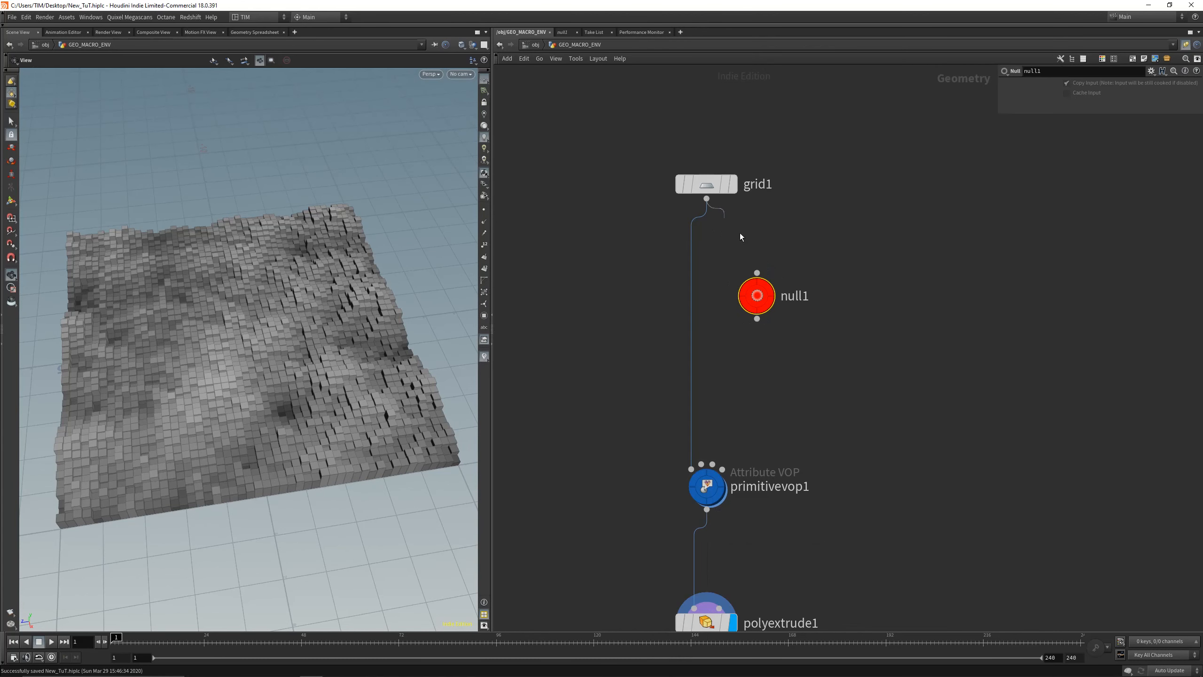
double_click(783, 307)
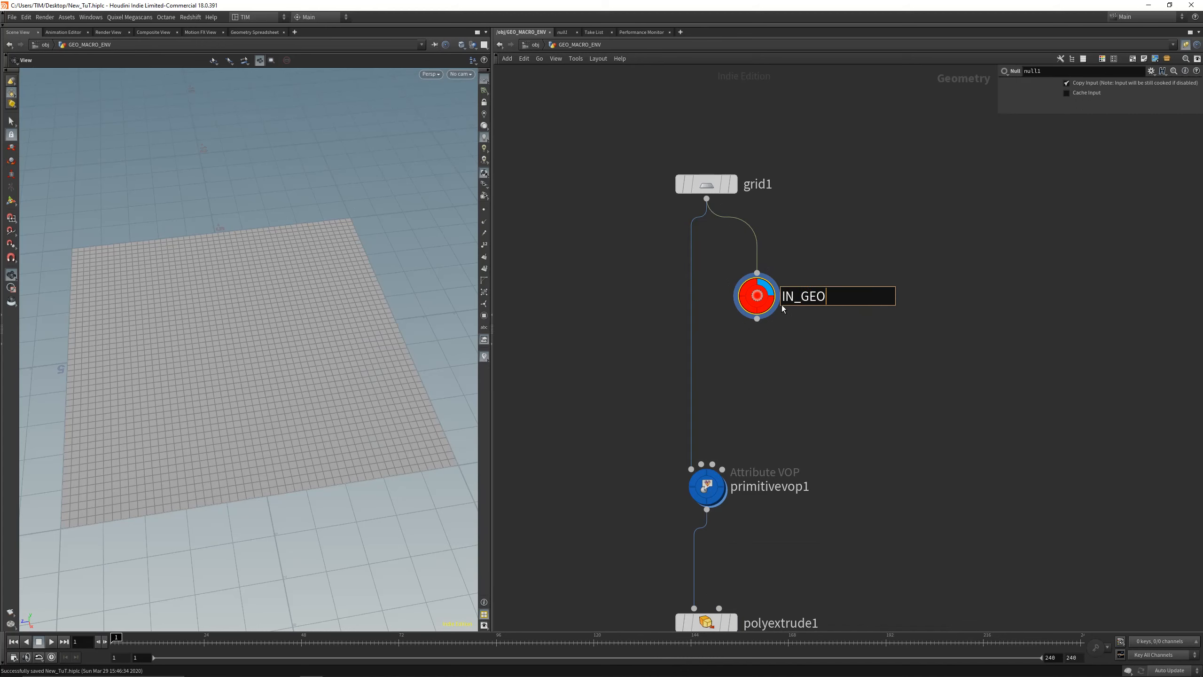
text(IN_GEO)
key(Return)
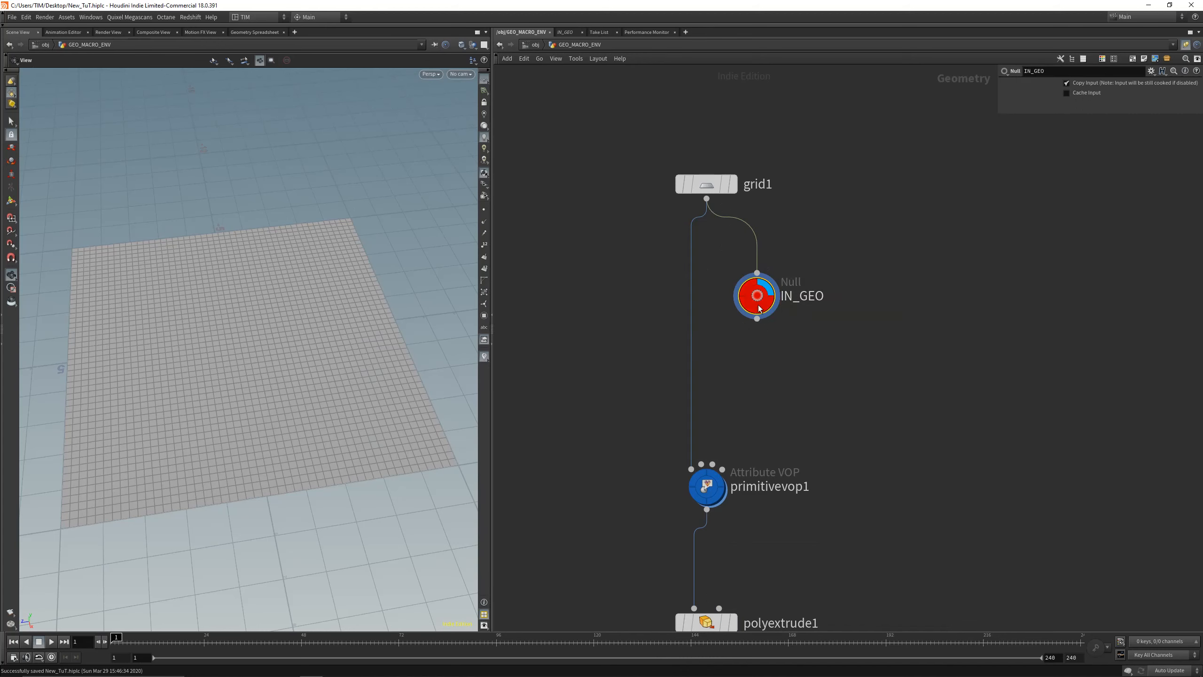
Step: Add an Attribute Paint node connected to the output of IN_GEO
drag(759, 308, 837, 356)
text(mask)
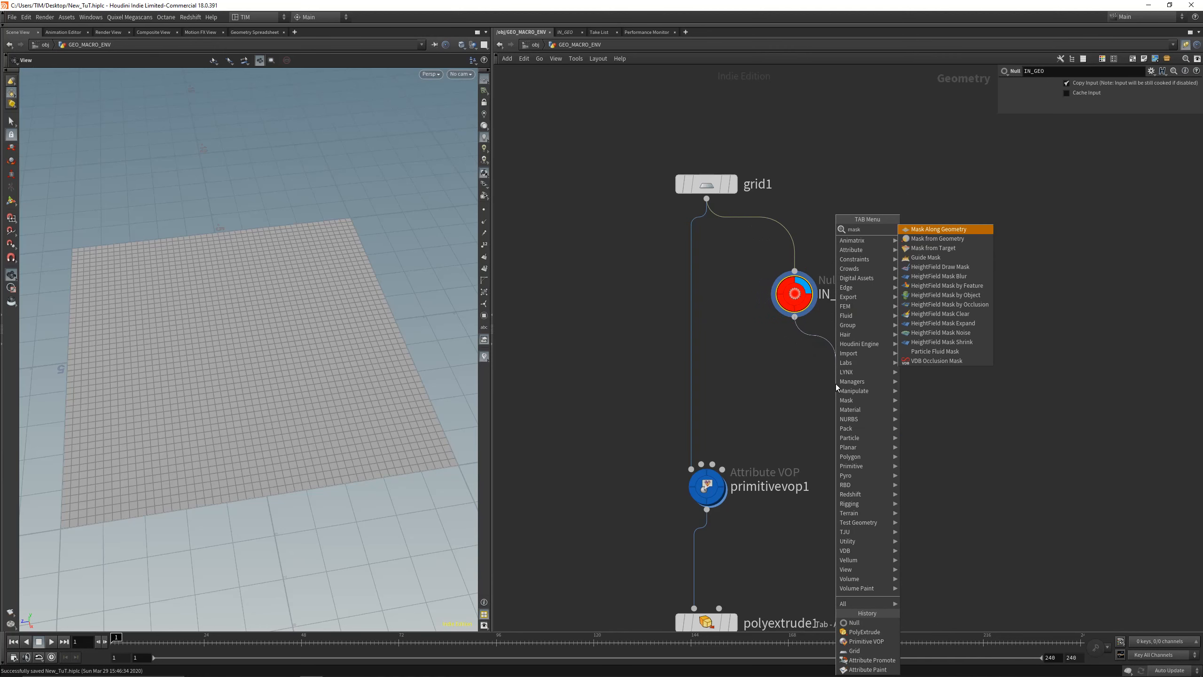
key(BackSpace)
key(BackSpace)
key(BackSpace)
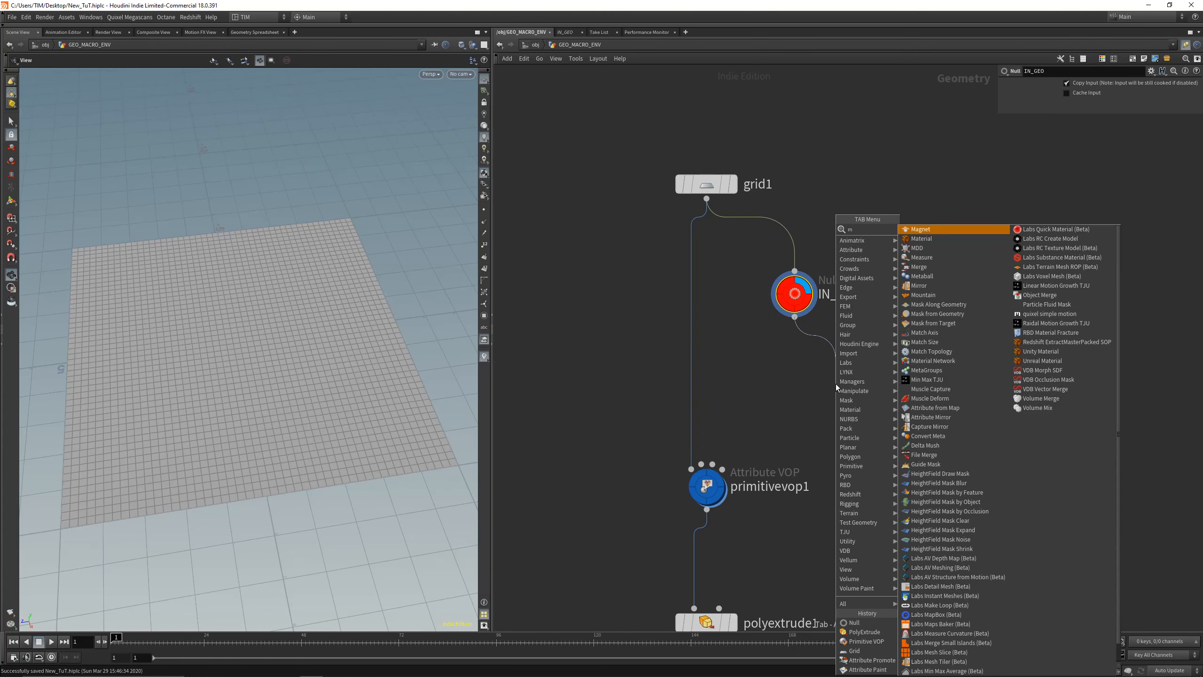
key(BackSpace)
text(apa)
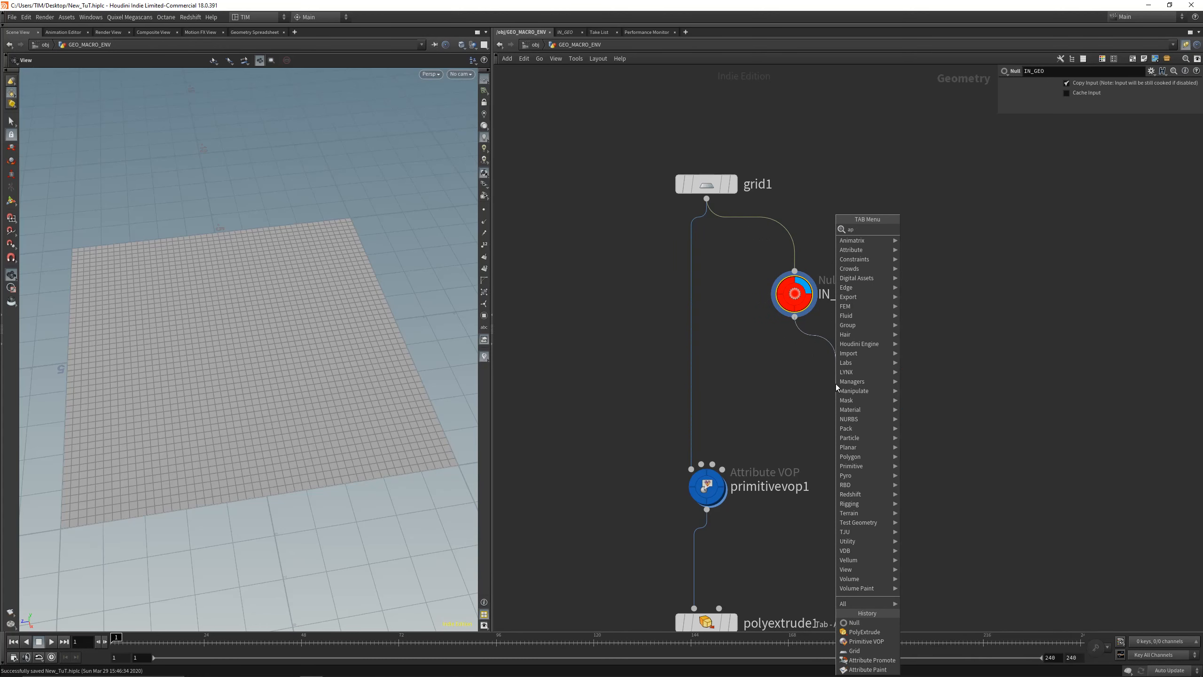
key(Return)
click(836, 386)
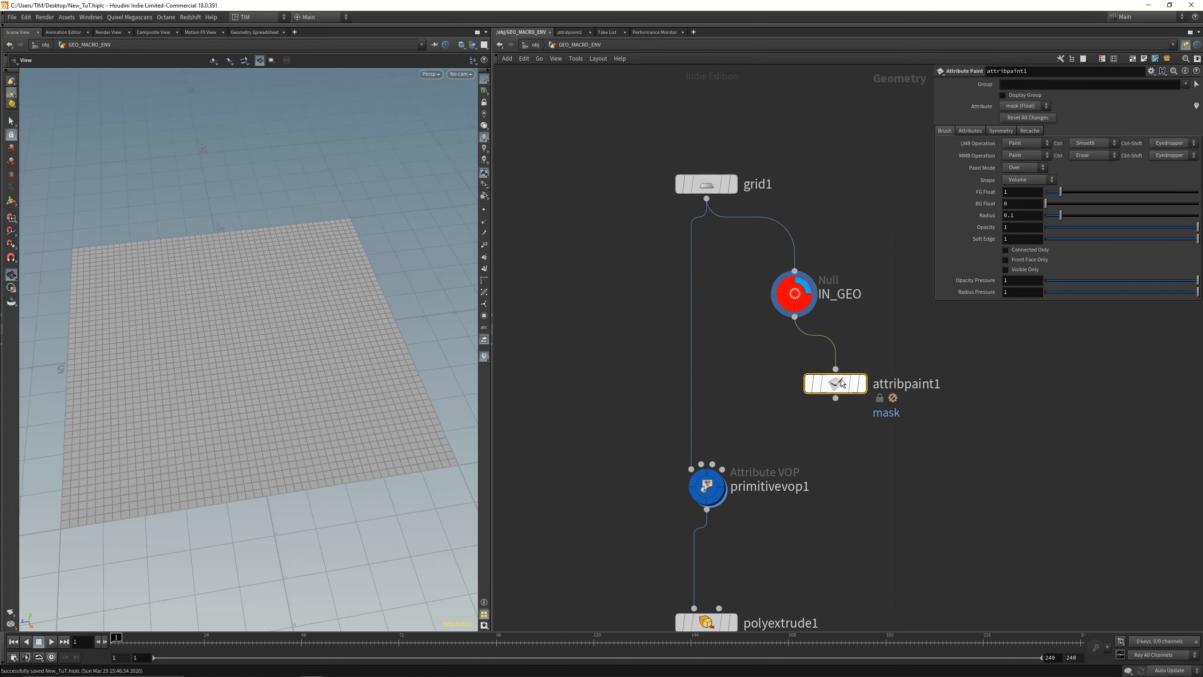
Step: Connect attribpaint1 to primitivevop1's first input, display it and align it with IN_GEO in the node column
drag(842, 383, 800, 383)
click(794, 397)
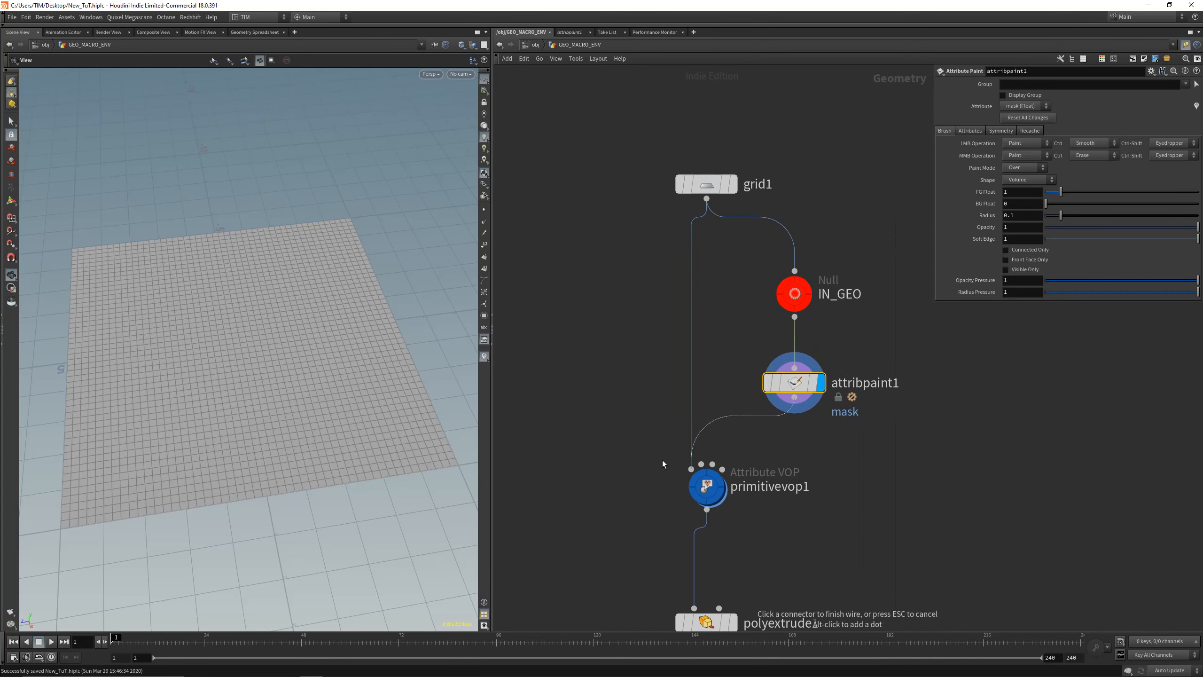
click(691, 469)
drag(689, 244, 709, 409)
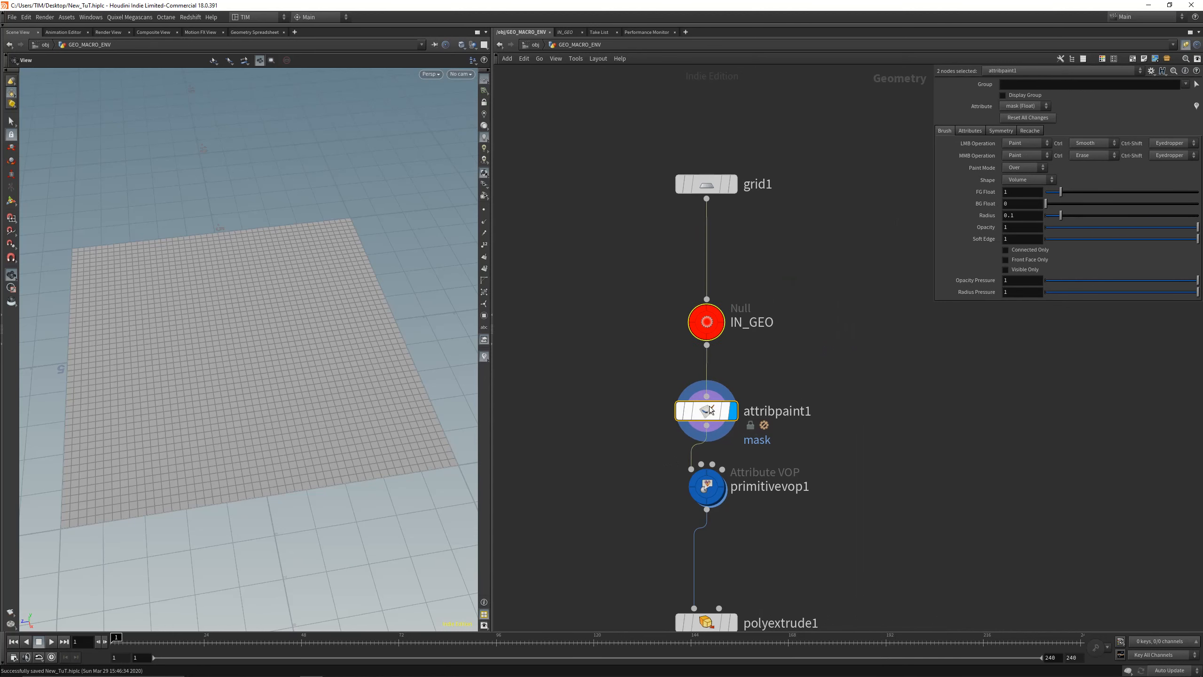
click(668, 368)
Step: Space out grid1, IN_GEO and attribpaint1 vertically to leave room between the nodes in the chain
drag(706, 324, 705, 250)
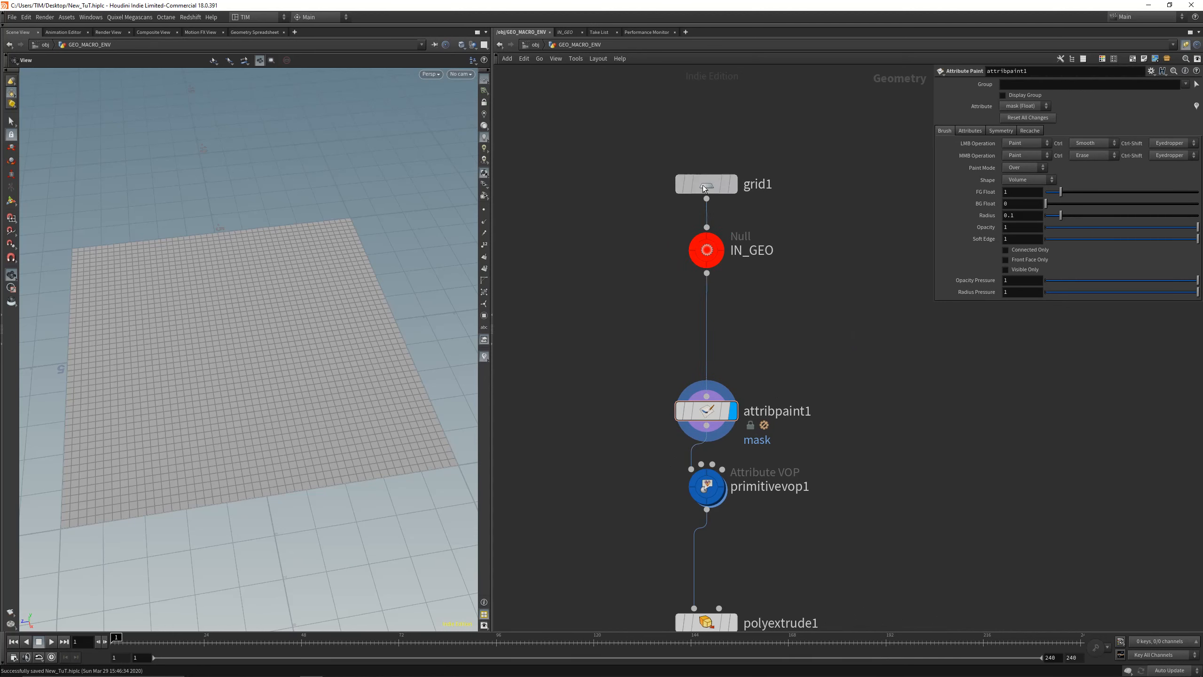
drag(704, 188, 703, 160)
drag(707, 411, 707, 379)
drag(631, 330, 758, 414)
drag(649, 153, 725, 263)
drag(708, 250, 708, 159)
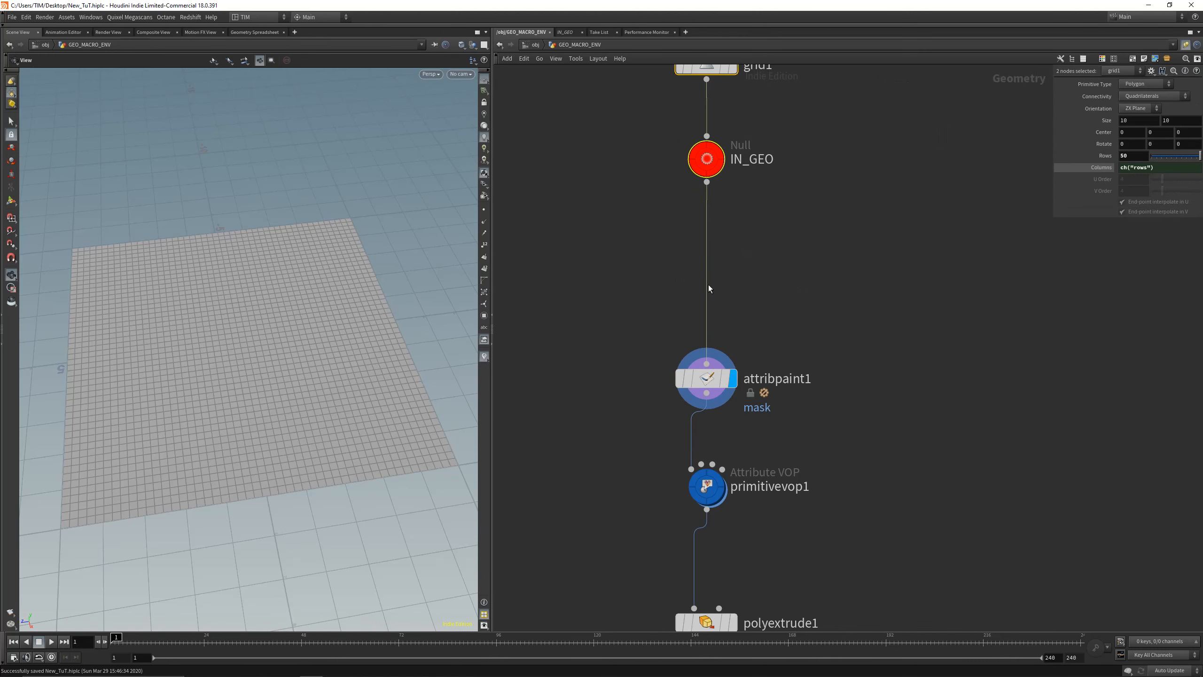
Step: Activate viewport painting of the mask attribute for attribpaint1
click(707, 379)
drag(347, 329, 258, 350)
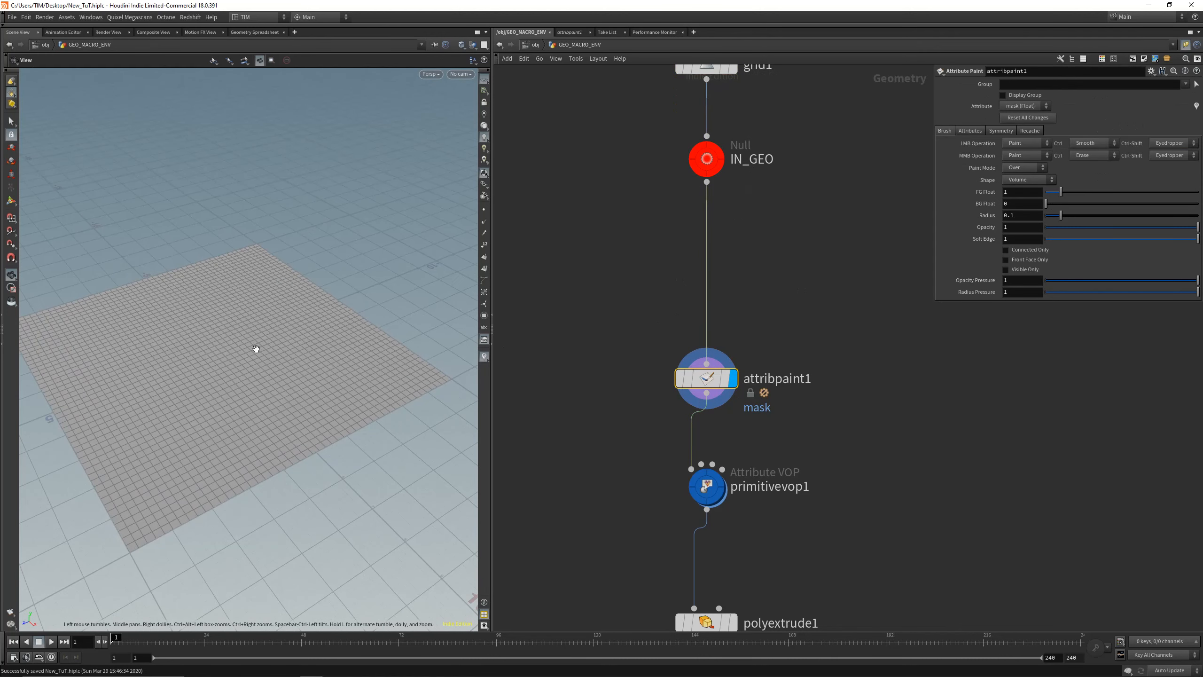
key(Return)
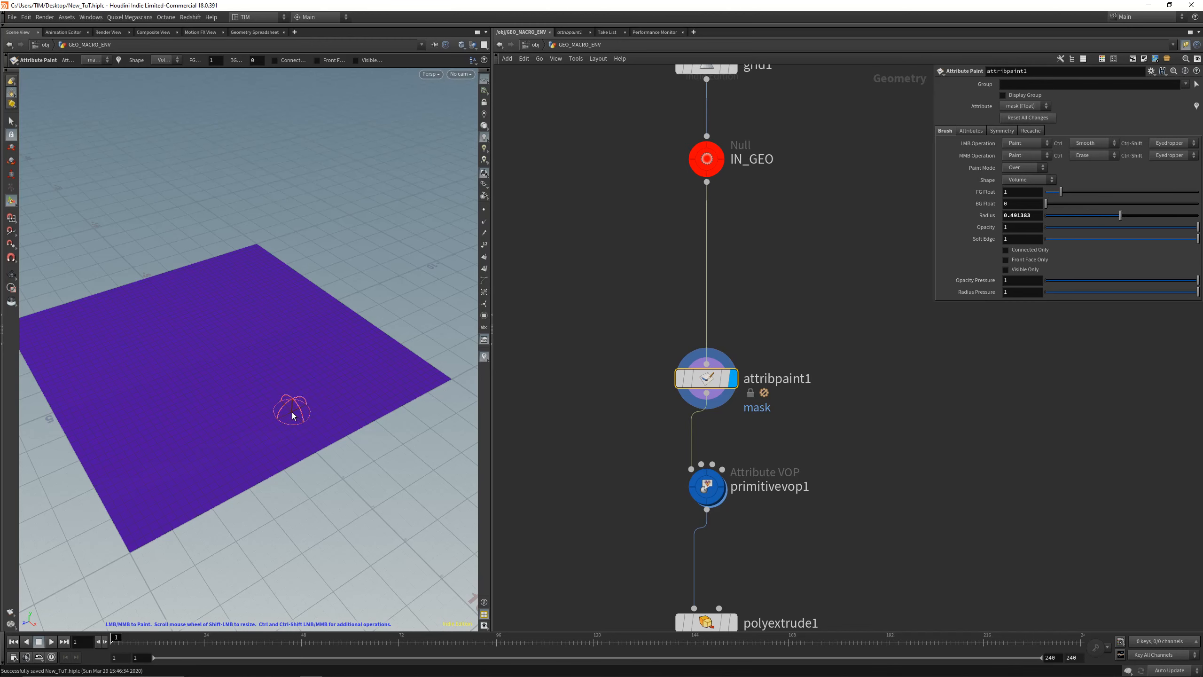
Step: Try out mask strokes on the grid with a brush radius of about 0.98 and reset all paint changes
scroll(292, 415, up, 3)
mouse_move(246, 357)
mouse_down()
mouse_move(161, 309)
mouse_move(248, 344)
mouse_move(169, 385)
mouse_move(241, 396)
mouse_up()
mouse_move(234, 378)
middle_down()
mouse_move(226, 349)
mouse_move(269, 399)
mouse_move(223, 337)
mouse_move(280, 393)
middle_up()
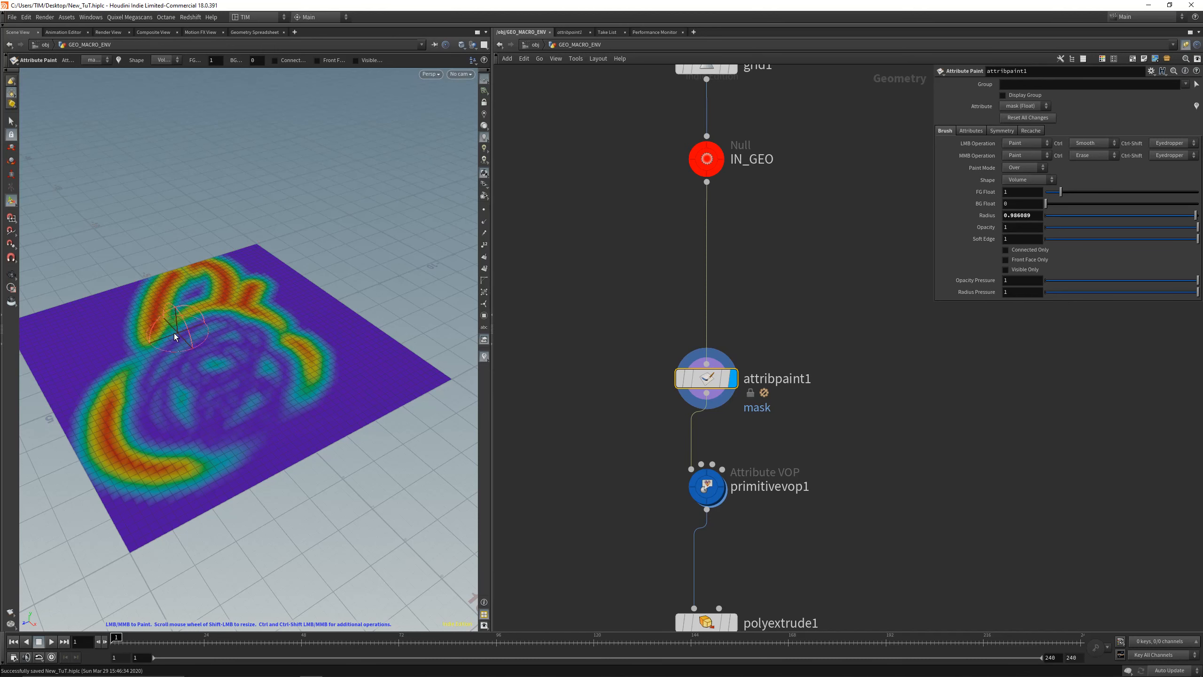
click(1019, 119)
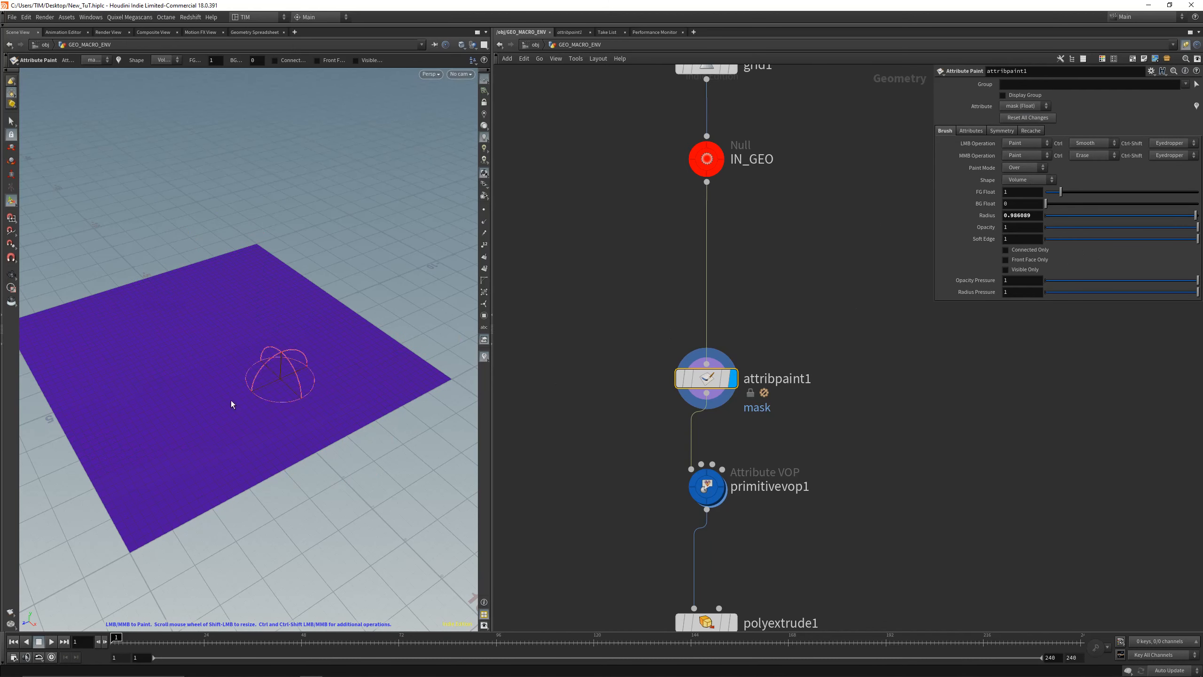
Step: Set the brush radius to about 1.2 and paint a curved mask stripe across the grid from edge to edge
key(Escape)
mouse_move(234, 393)
mouse_down()
mouse_move(256, 372)
mouse_move(260, 382)
mouse_up()
scroll(131, 380, up, 8)
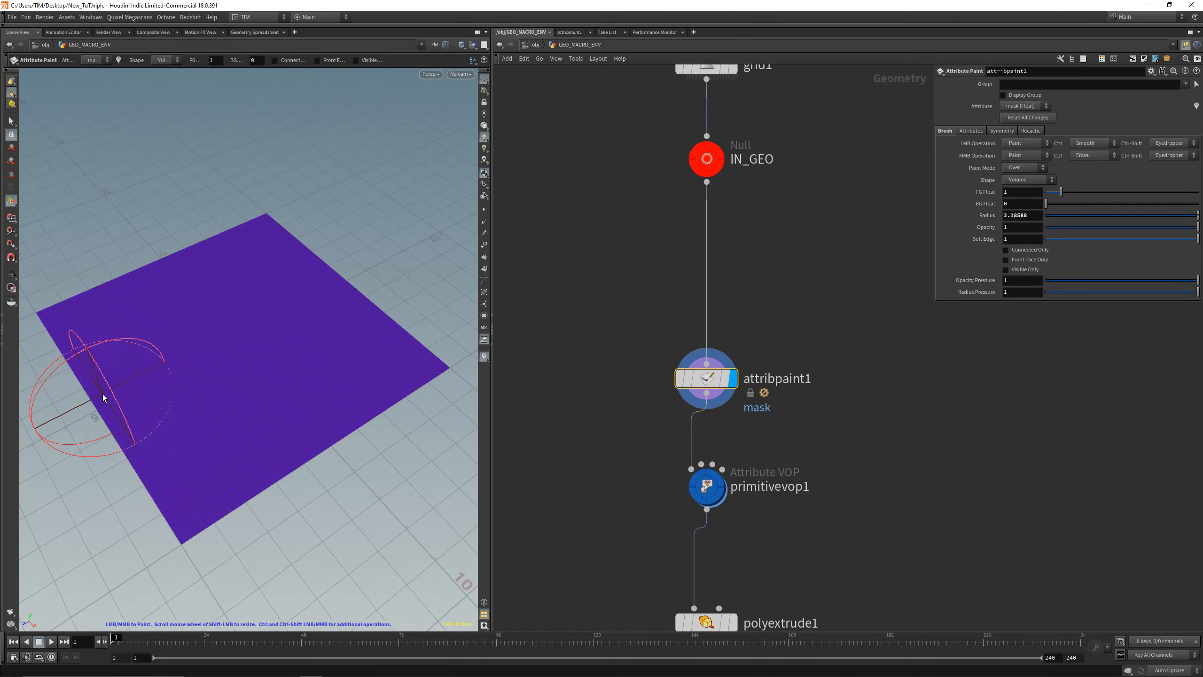
scroll(103, 398, down, 6)
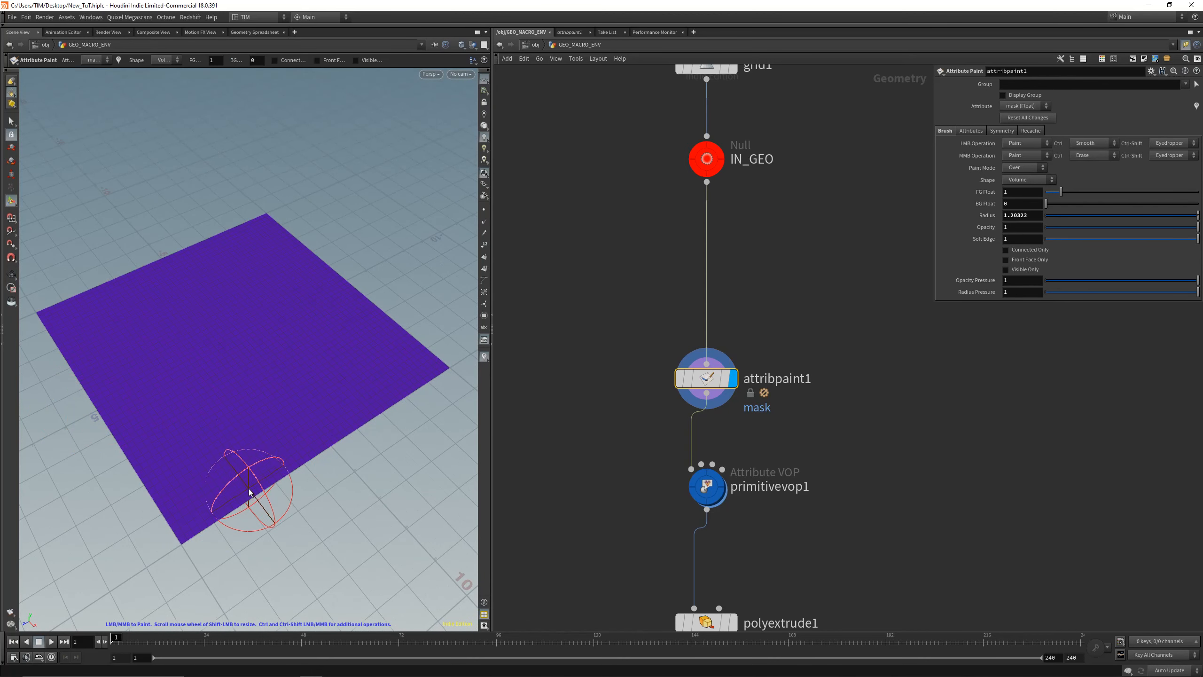
mouse_move(250, 492)
mouse_down()
mouse_move(244, 467)
mouse_move(304, 343)
mouse_move(314, 266)
mouse_move(312, 285)
mouse_up()
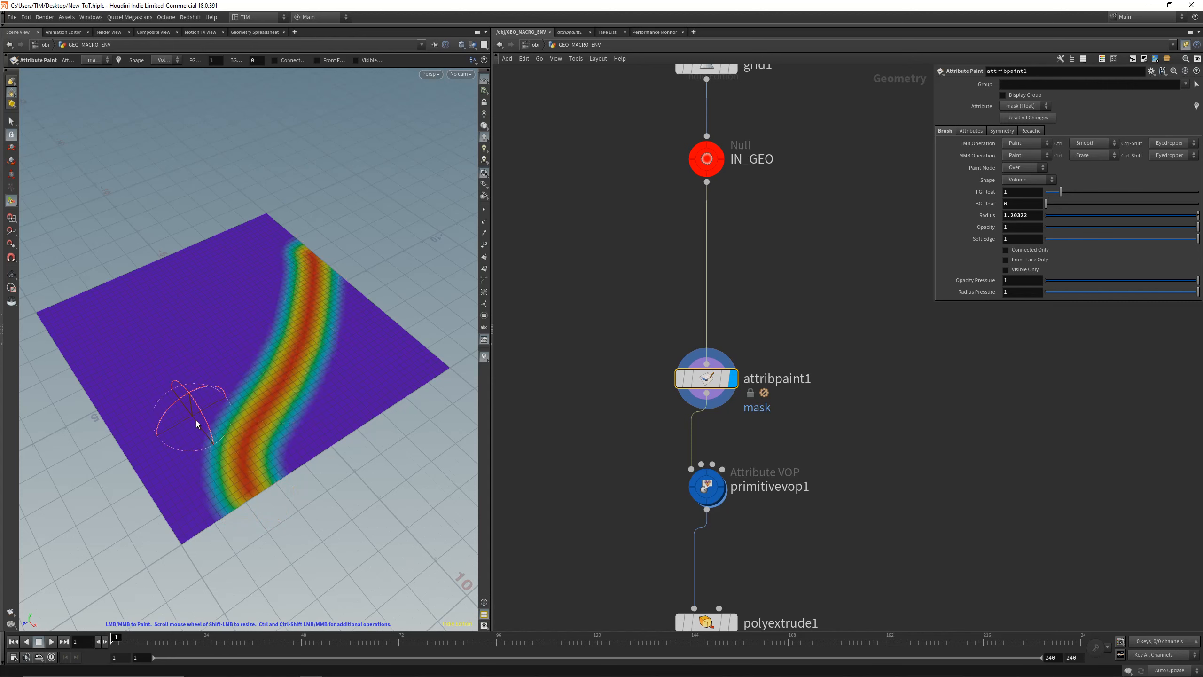
Step: Paint a second curved mask stripe, then broaden the painted areas across the grid with larger brush radii up to about 1.98
mouse_move(105, 424)
mouse_down()
mouse_move(161, 338)
mouse_move(156, 268)
mouse_move(182, 248)
mouse_up()
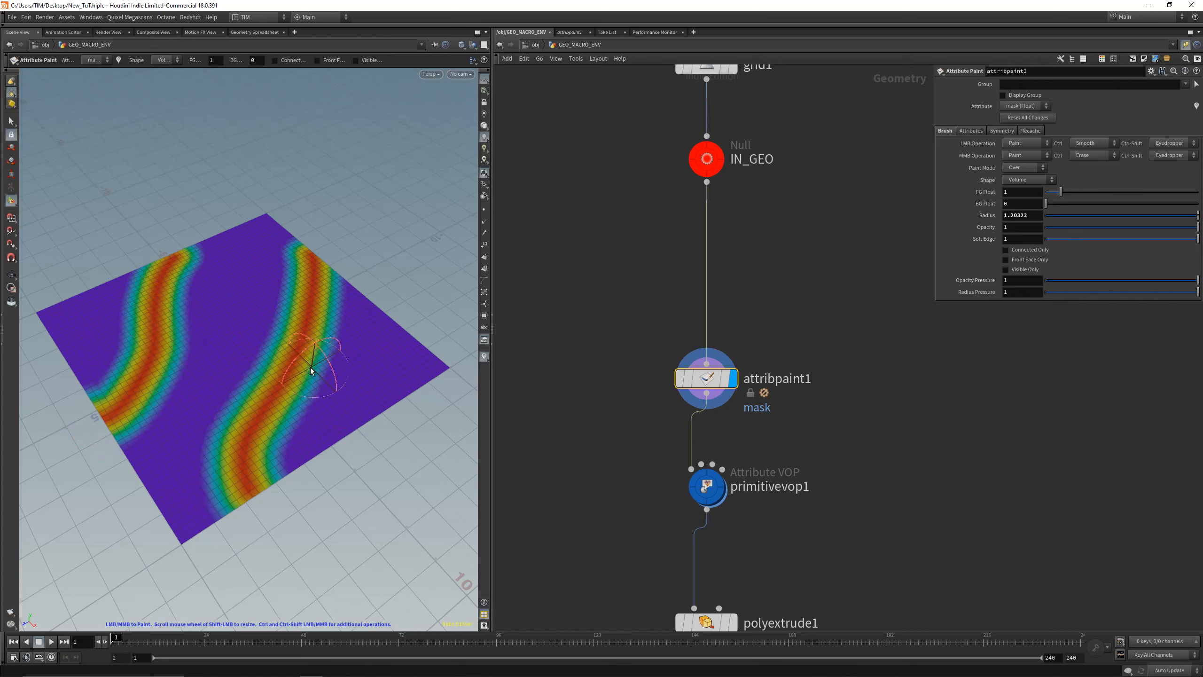
mouse_move(300, 362)
mouse_down()
mouse_move(328, 350)
mouse_move(398, 420)
mouse_move(314, 398)
mouse_move(309, 429)
mouse_move(343, 427)
mouse_move(282, 496)
mouse_move(326, 419)
mouse_up()
scroll(306, 403, up, 4)
mouse_move(252, 285)
mouse_down()
mouse_move(258, 248)
mouse_move(245, 268)
mouse_move(296, 236)
mouse_move(317, 241)
mouse_move(290, 228)
mouse_move(256, 266)
mouse_up()
mouse_move(211, 370)
mouse_down()
mouse_move(189, 257)
mouse_move(166, 315)
mouse_move(81, 417)
mouse_up()
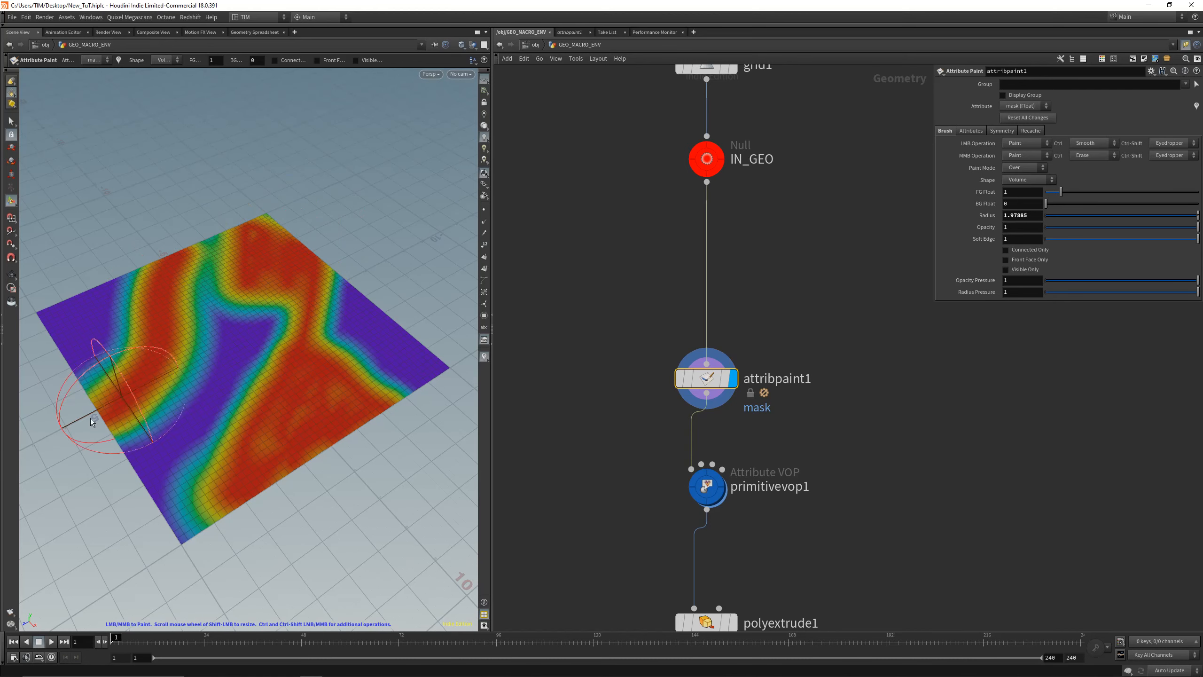
mouse_move(416, 322)
mouse_down()
mouse_move(427, 360)
mouse_move(408, 284)
mouse_up()
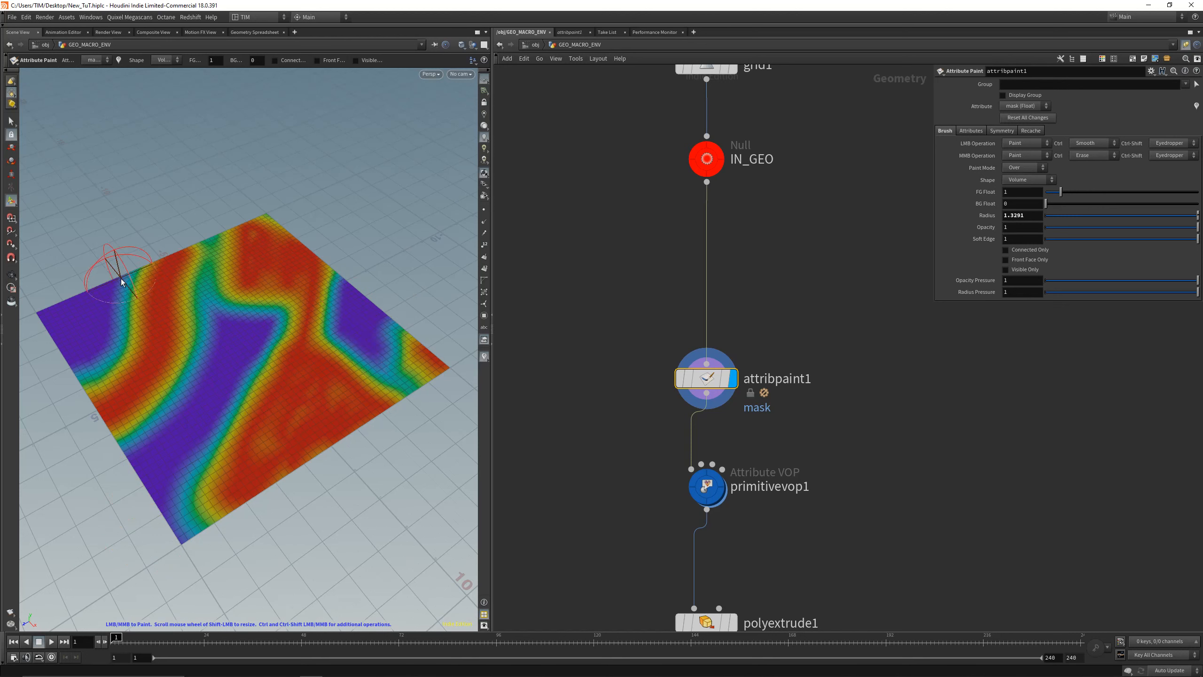
Step: Paint background value 0 beside the second stripe and through the gap between the stripes, reducing the brush radius to about 0.81
middle_drag(121, 280, 95, 319)
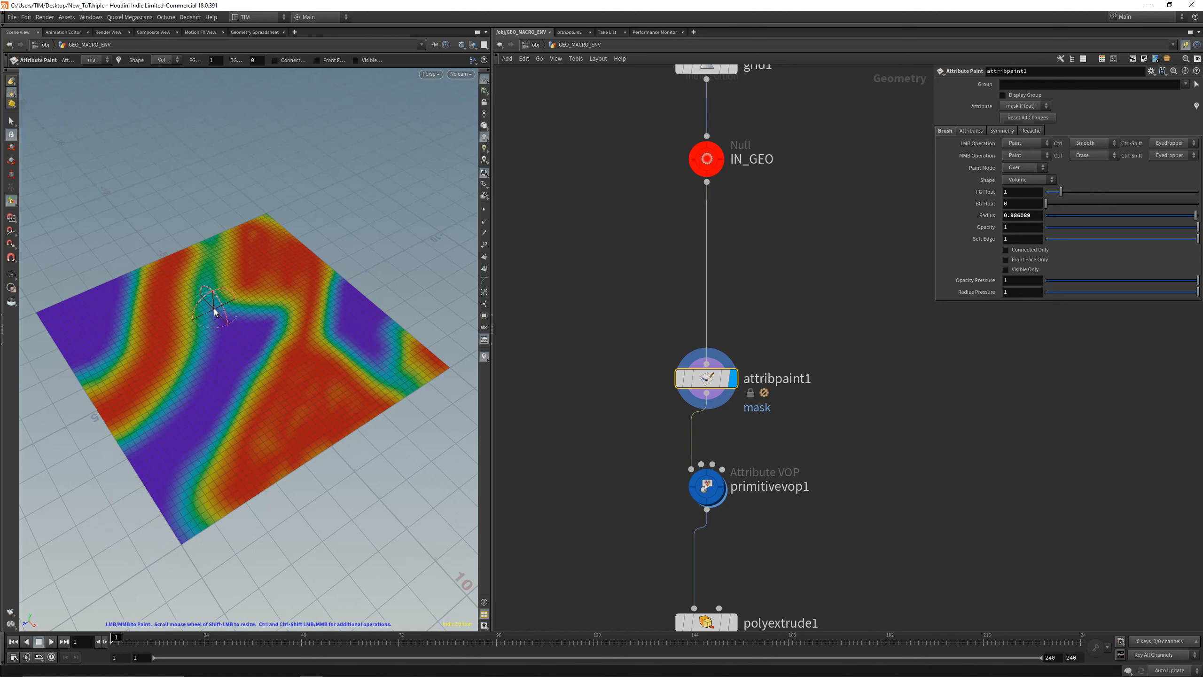
middle_drag(211, 278, 214, 236)
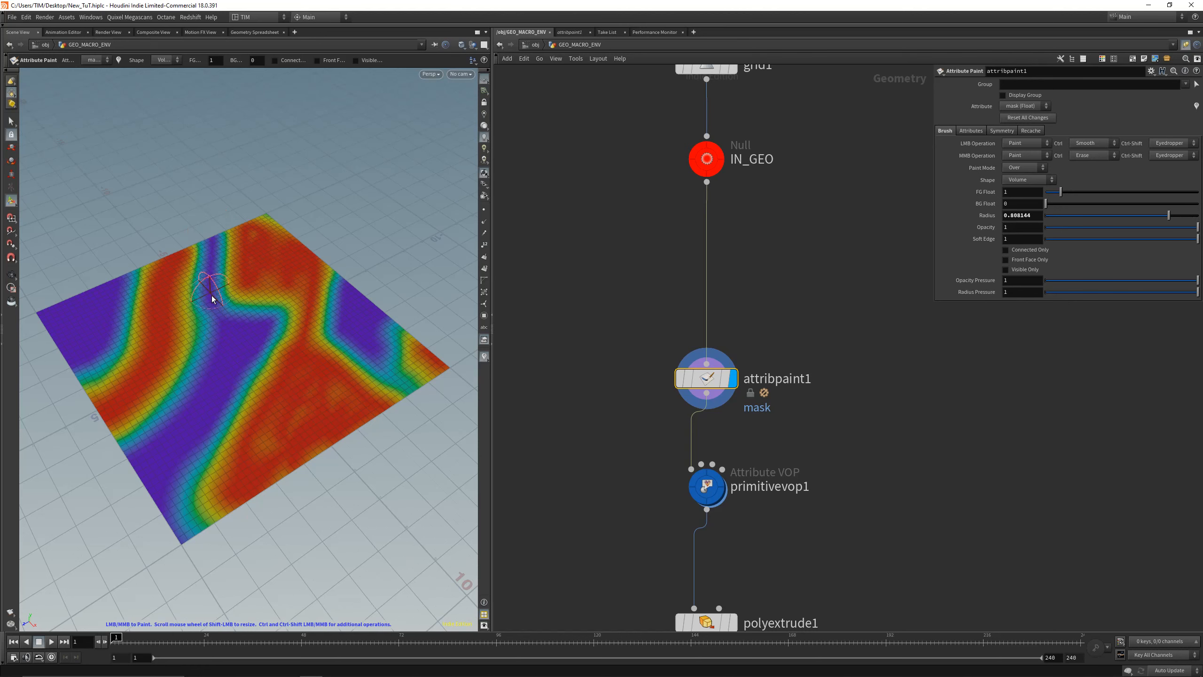
middle_drag(213, 298, 231, 358)
Step: Set the brush radius to about 1.2, fill the large mask area evenly and erase a round hollow at the grid's near edge
scroll(312, 391, up, 4)
mouse_move(330, 398)
mouse_down()
mouse_move(323, 424)
mouse_move(272, 432)
mouse_move(297, 447)
mouse_up()
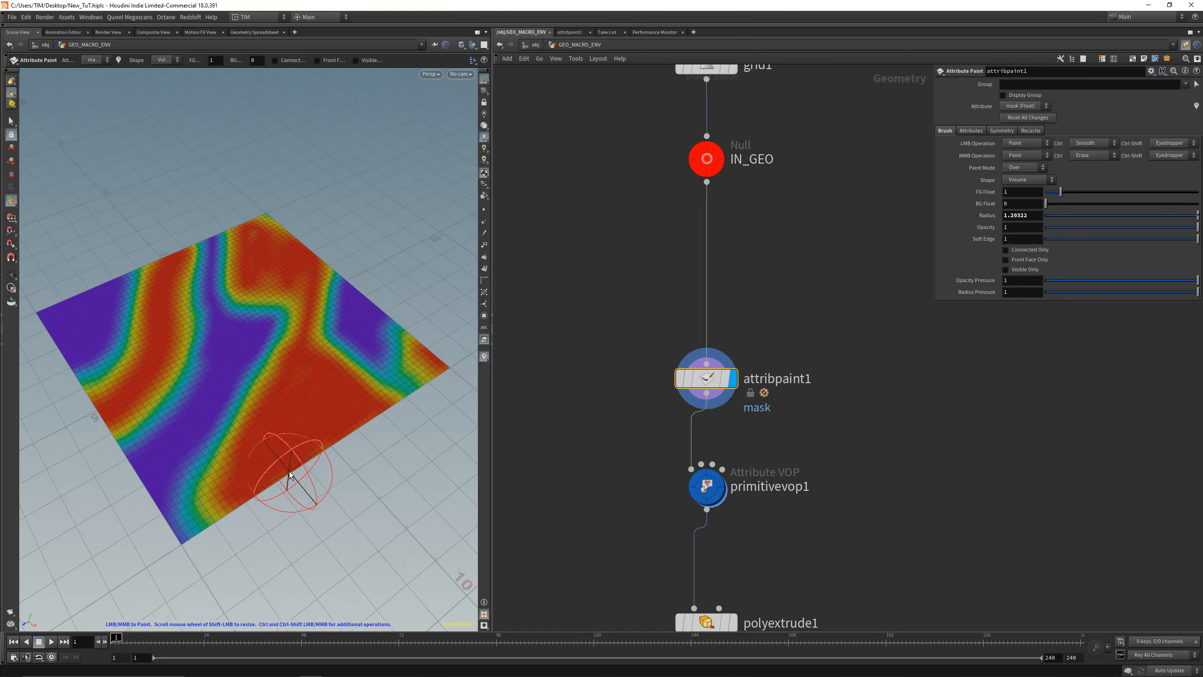
middle_drag(290, 476, 313, 437)
mouse_move(236, 480)
mouse_down()
mouse_move(237, 492)
mouse_move(250, 439)
mouse_up()
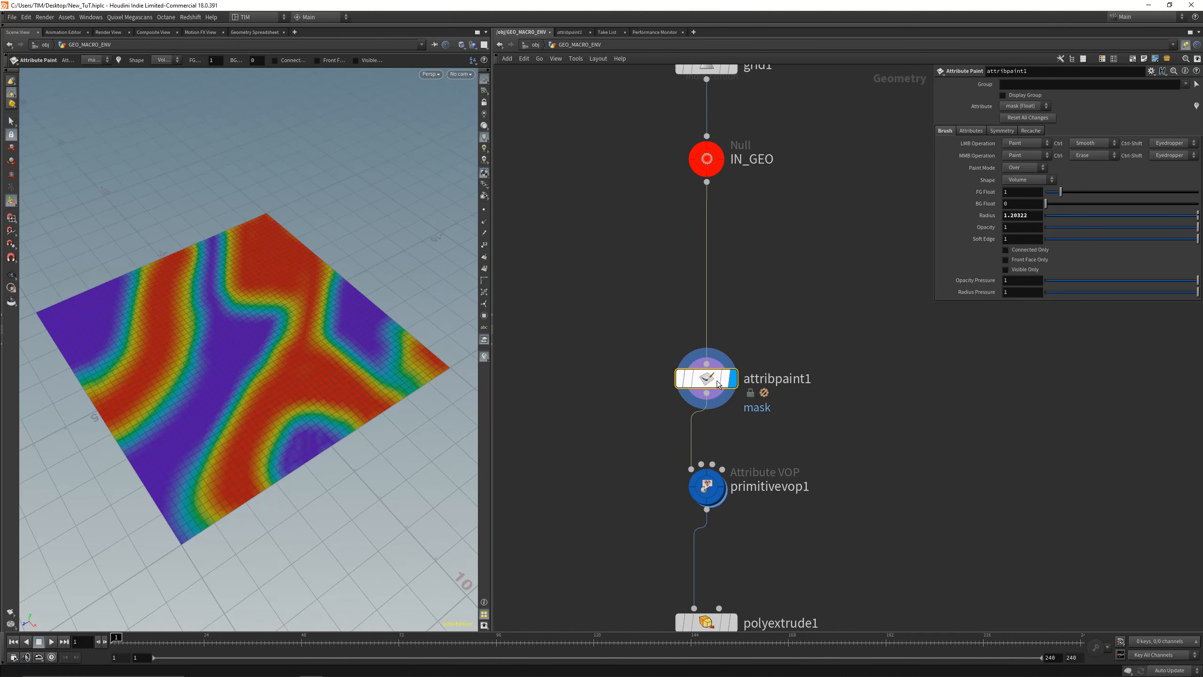
Step: Move attribpaint1 up toward IN_GEO and add an Attribute Promote node connected to its output
drag(714, 383, 715, 273)
key(Tab)
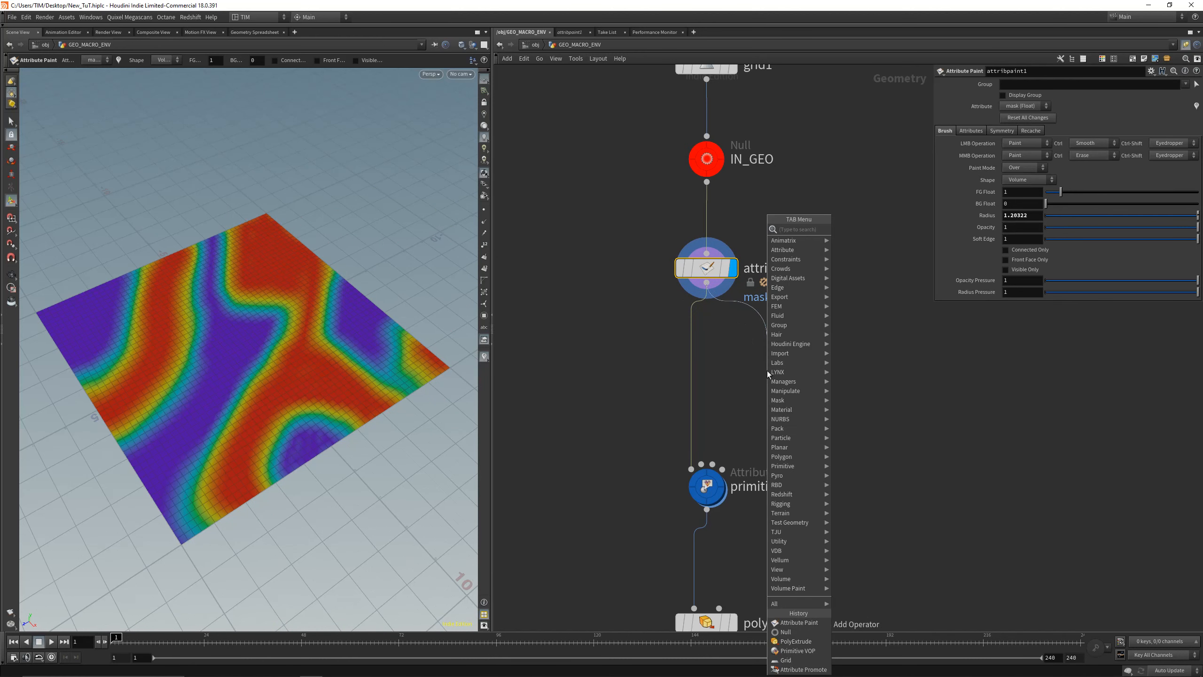
text(ap)
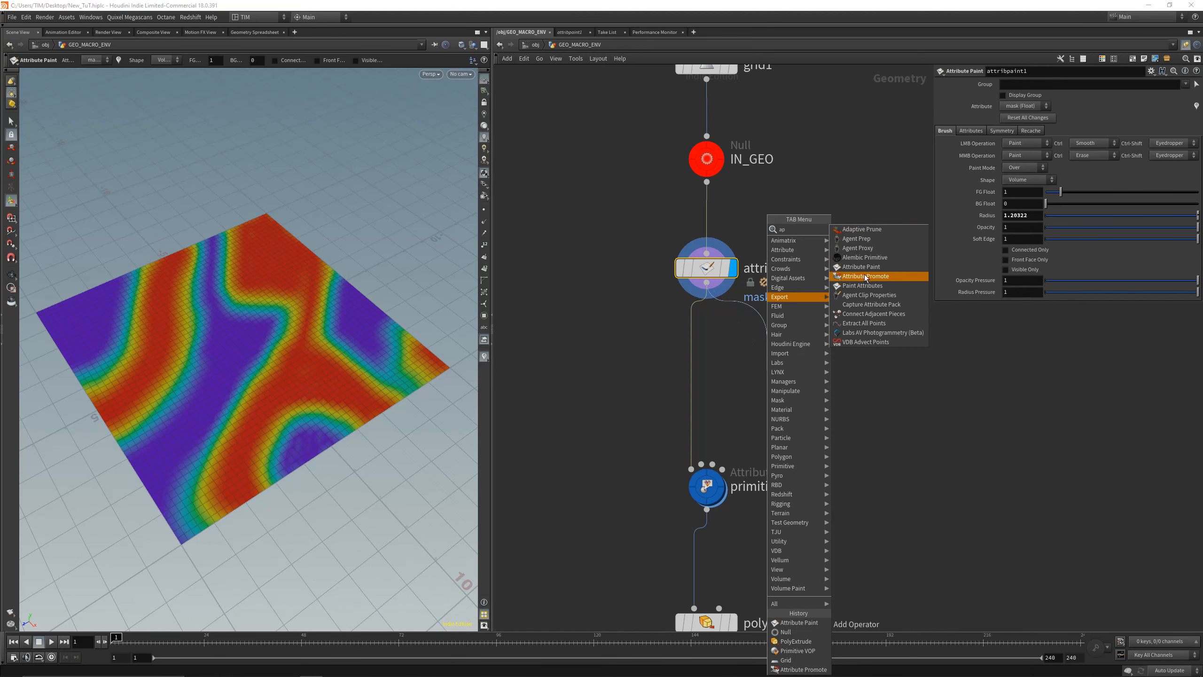
click(865, 276)
click(731, 394)
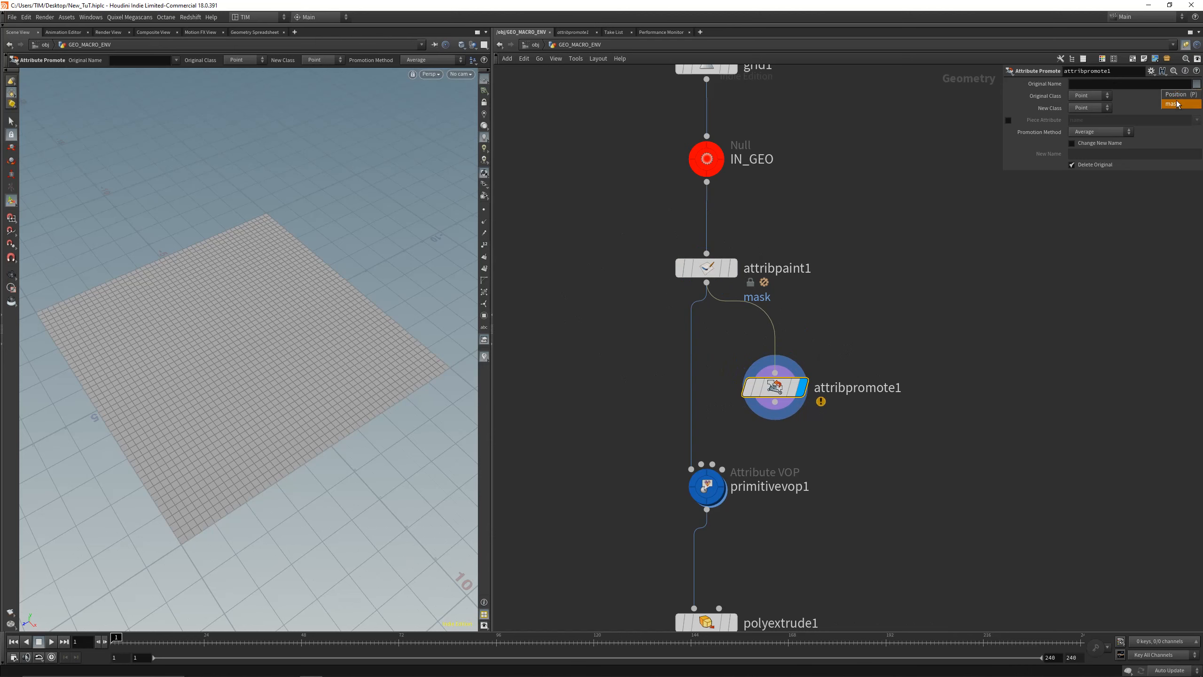
Step: Promote the mask attribute from Point to Primitive and align attribpromote1 in the chain between attribpaint1 and primitivevop1
click(1088, 108)
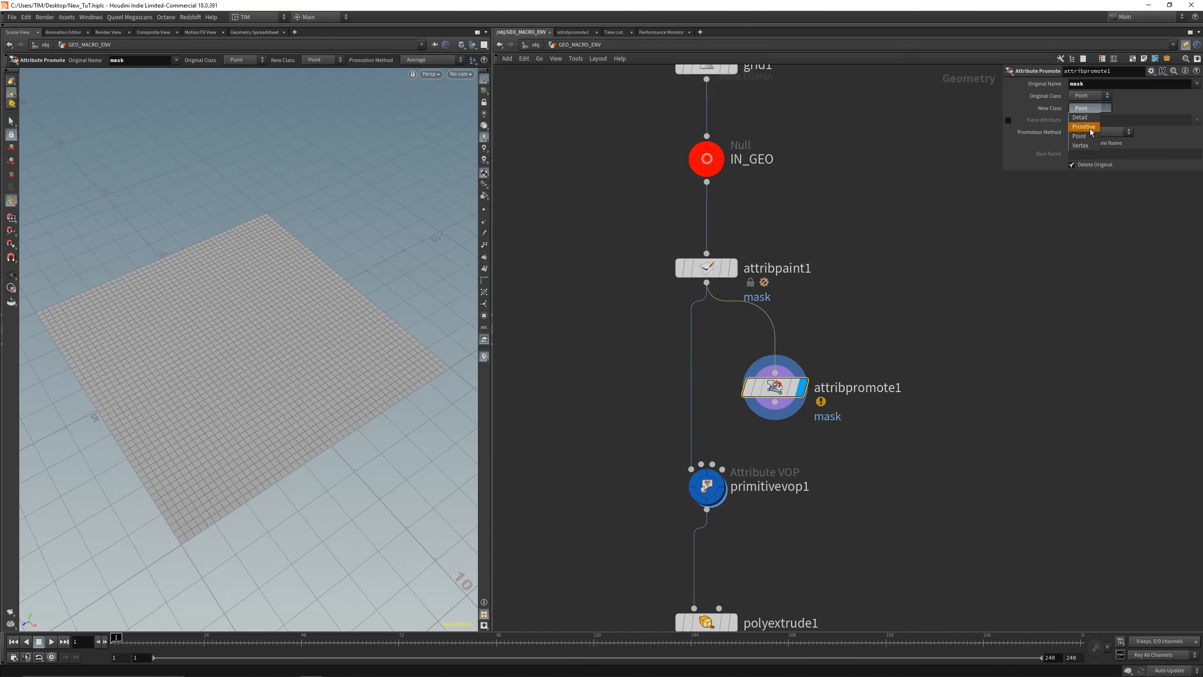
click(1086, 127)
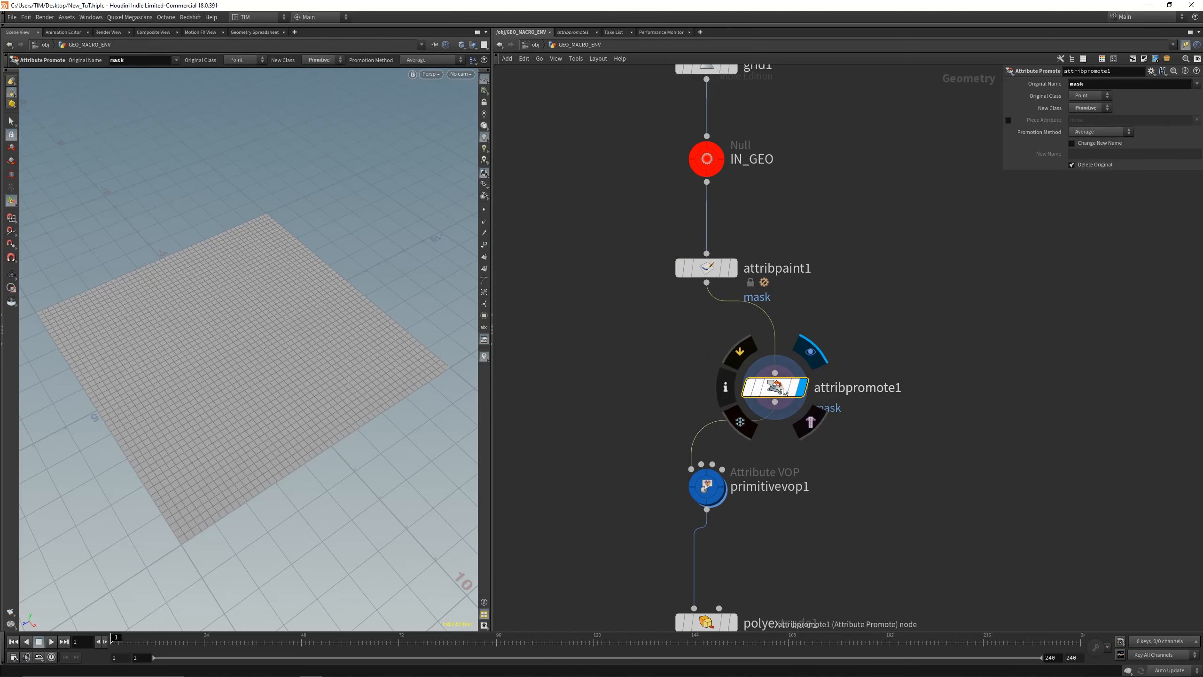
drag(776, 387, 707, 380)
Step: Inside primitivevop1, insert a Multiply node on the wire between fit1 and the extrude bind
click(706, 487)
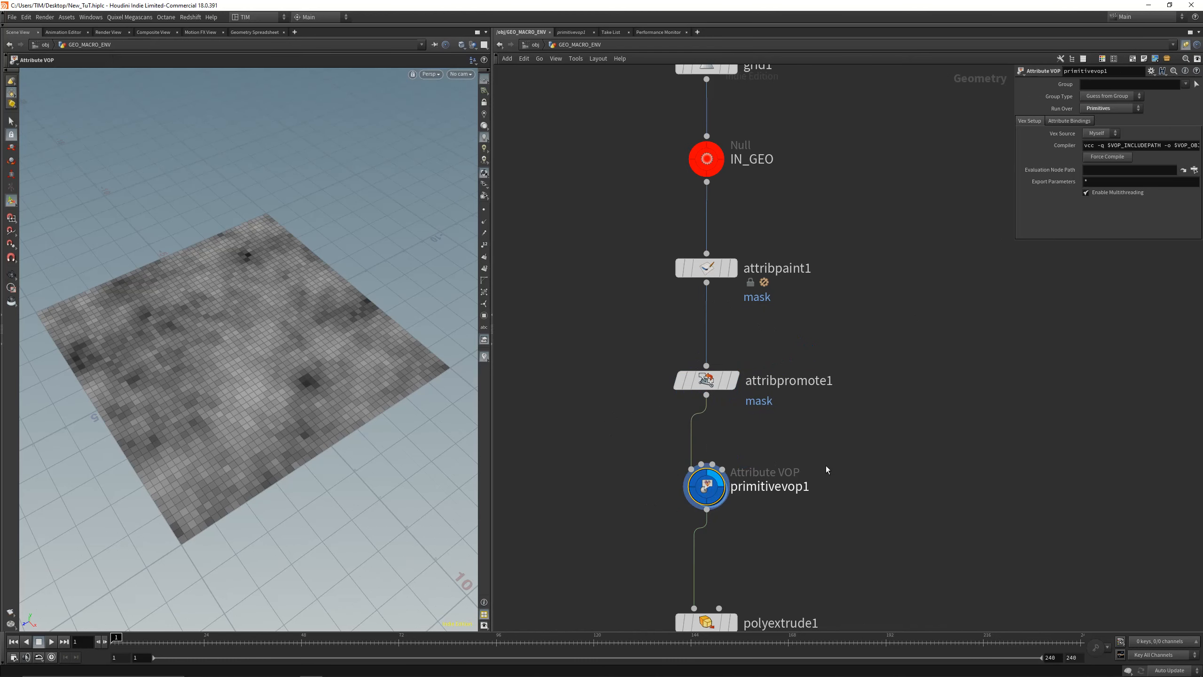
double_click(707, 498)
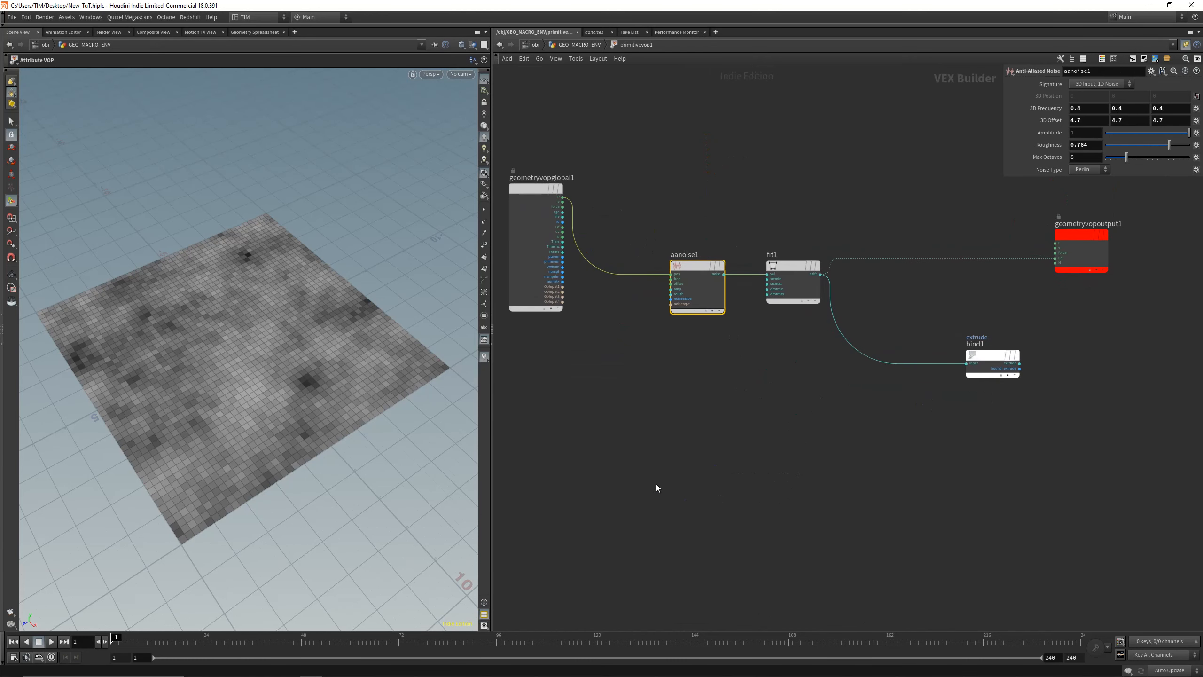
key(Tab)
text(mul)
click(730, 287)
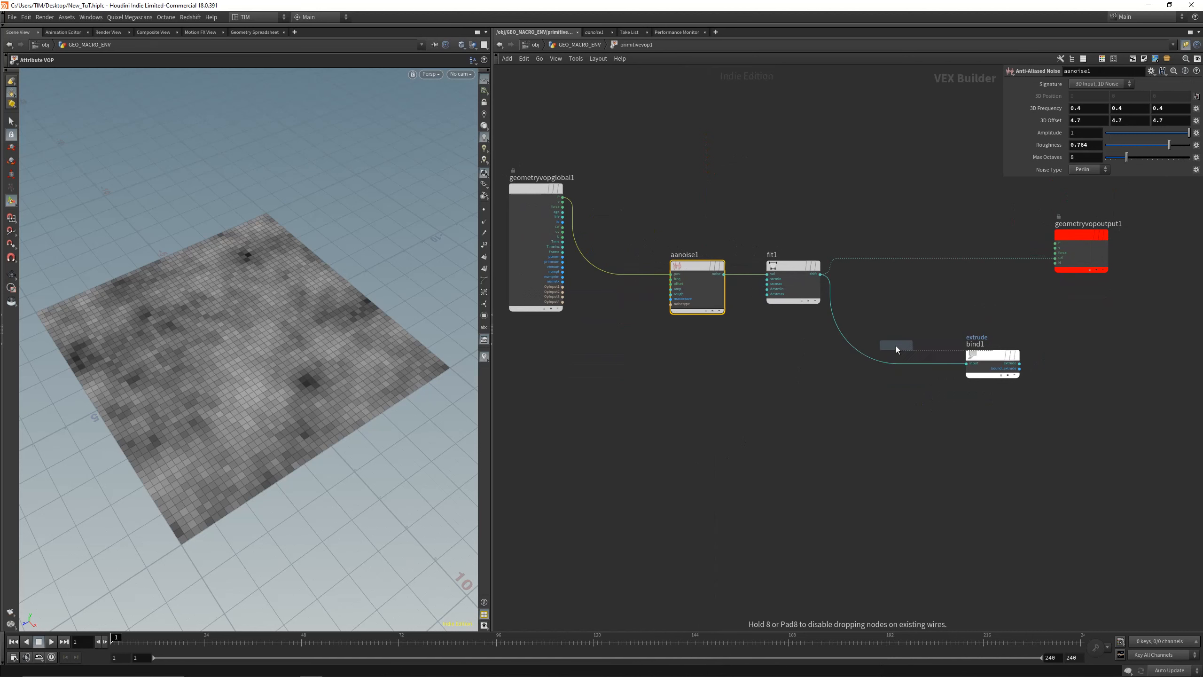
click(894, 361)
drag(905, 365, 925, 359)
Step: Add a Bind node named mask feeding multiply1's second input, and return to the geometry network
click(889, 368)
key(Tab)
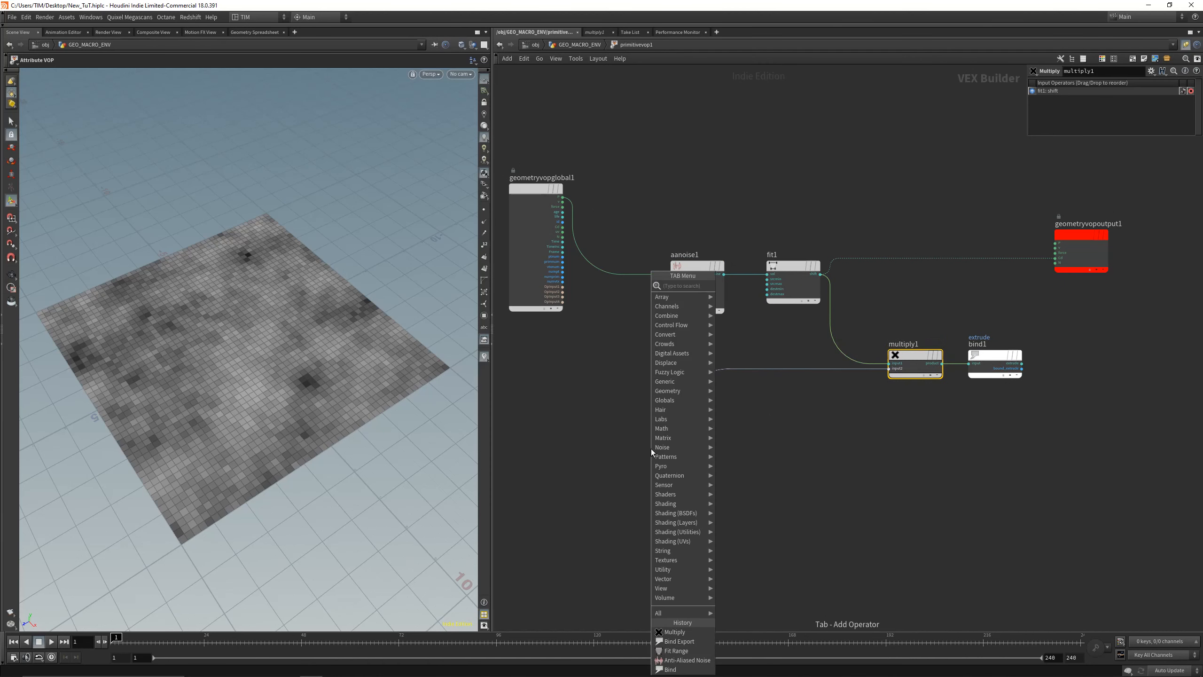
text(bind)
key(Return)
click(650, 449)
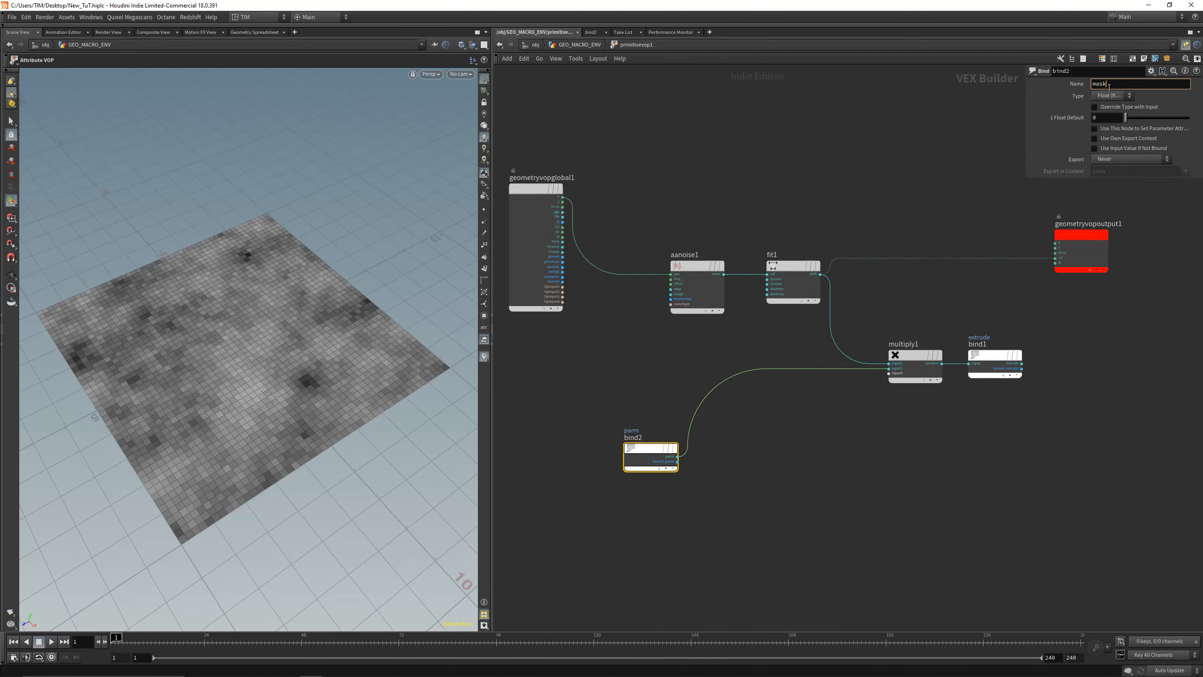
click(803, 404)
key(u)
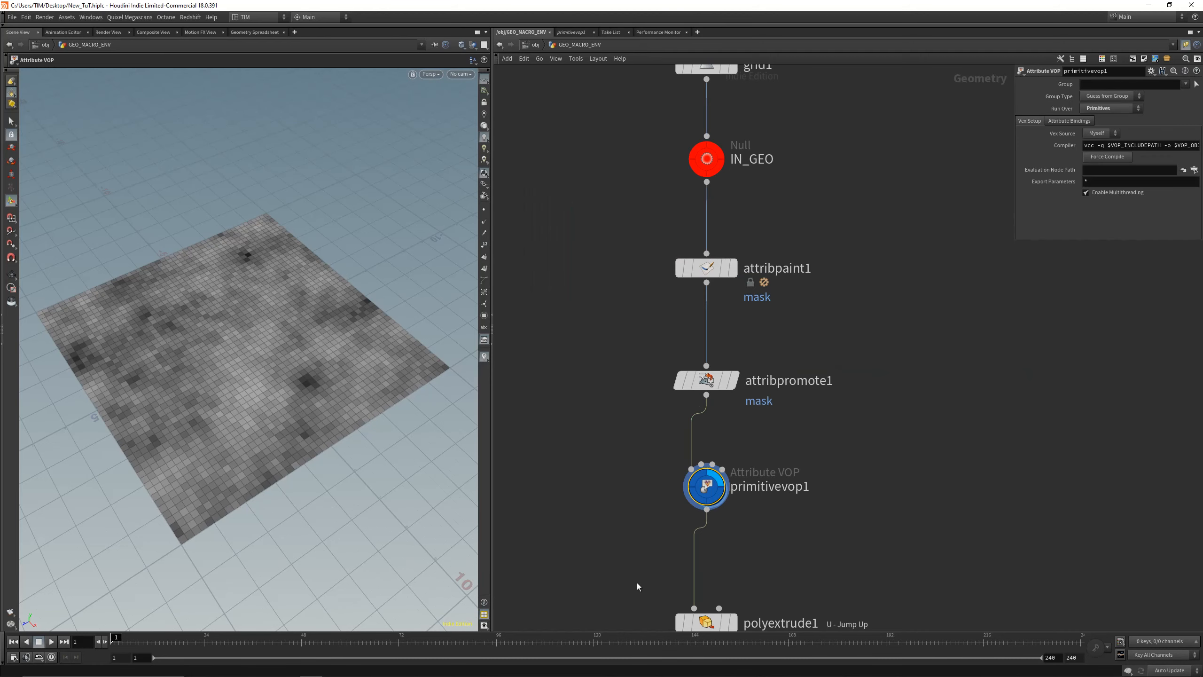
Step: Display polyextrude1's result, inspect the masked extrusion and save the scene
click(734, 622)
key(Escape)
drag(291, 328, 257, 406)
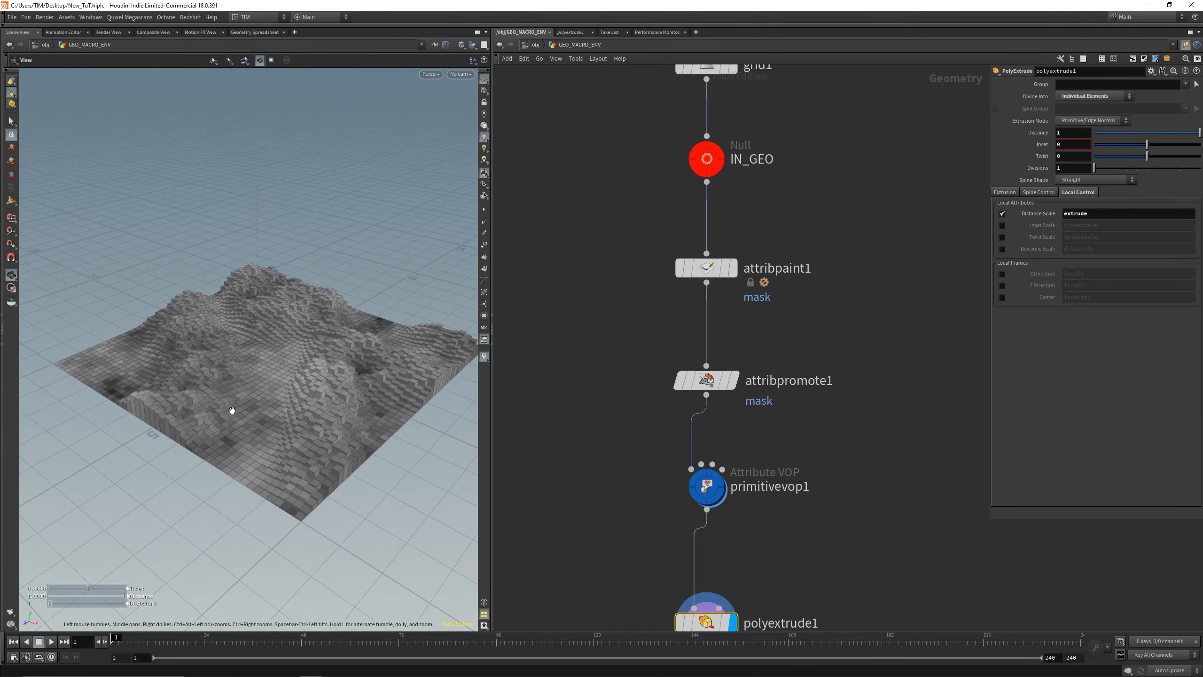
drag(172, 368, 231, 360)
right_drag(232, 360, 293, 360)
key(ctrl+s)
Step: Move polyextrude1 and primitivevop1 further down to space out the lower part of the node chain
key(h)
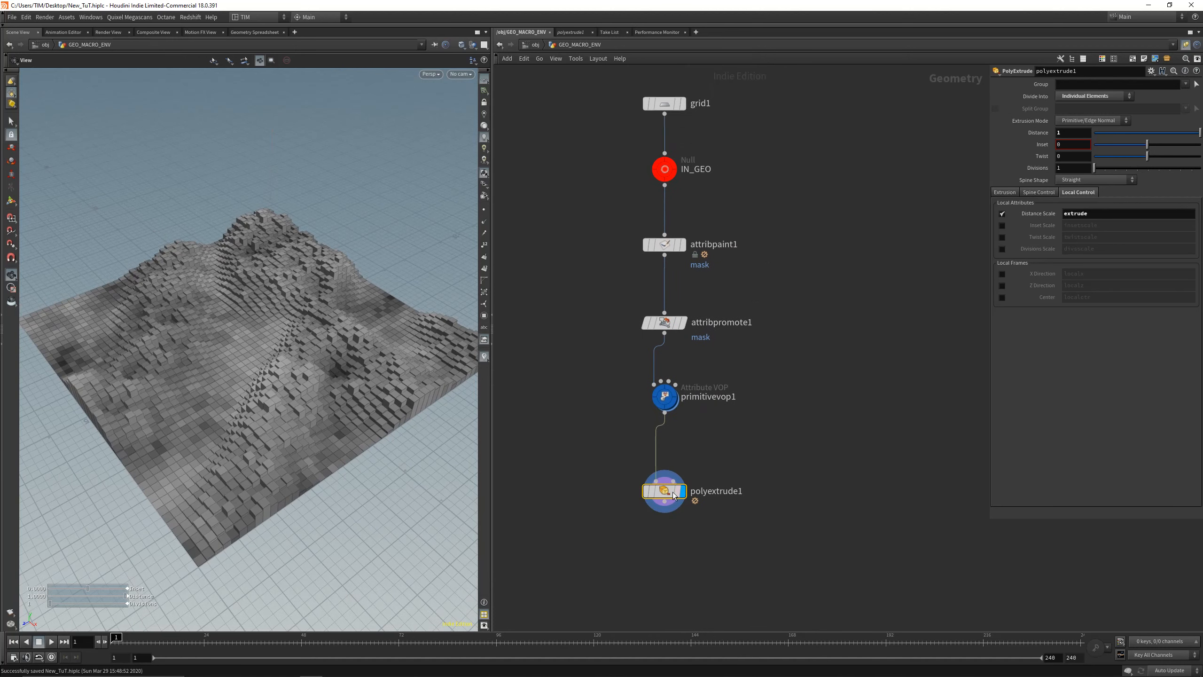
drag(674, 496, 674, 526)
drag(664, 401, 665, 428)
middle_drag(603, 293, 601, 329)
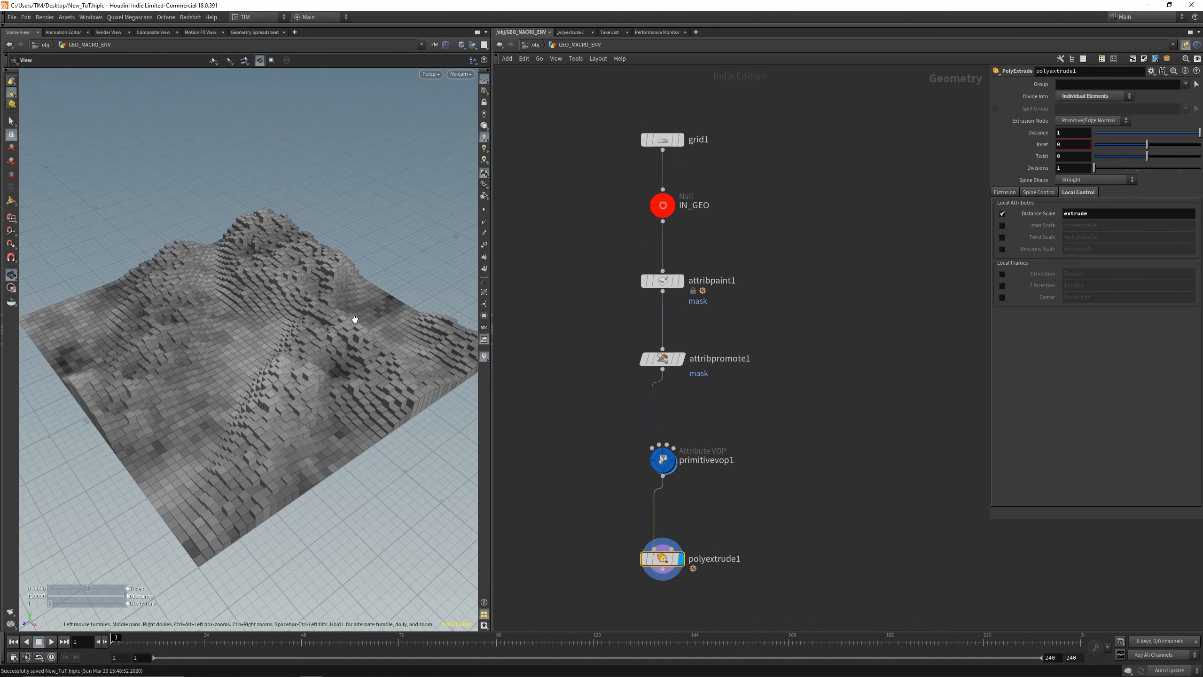
mouse_move(228, 347)
mouse_down()
mouse_move(268, 344)
mouse_move(233, 354)
mouse_up()
Step: Reactivate mask painting on attribpaint1 and paint the terrain's corner plus several dabs along the central valley
drag(591, 229, 715, 316)
middle_drag(86, 311, 137, 302)
key(Return)
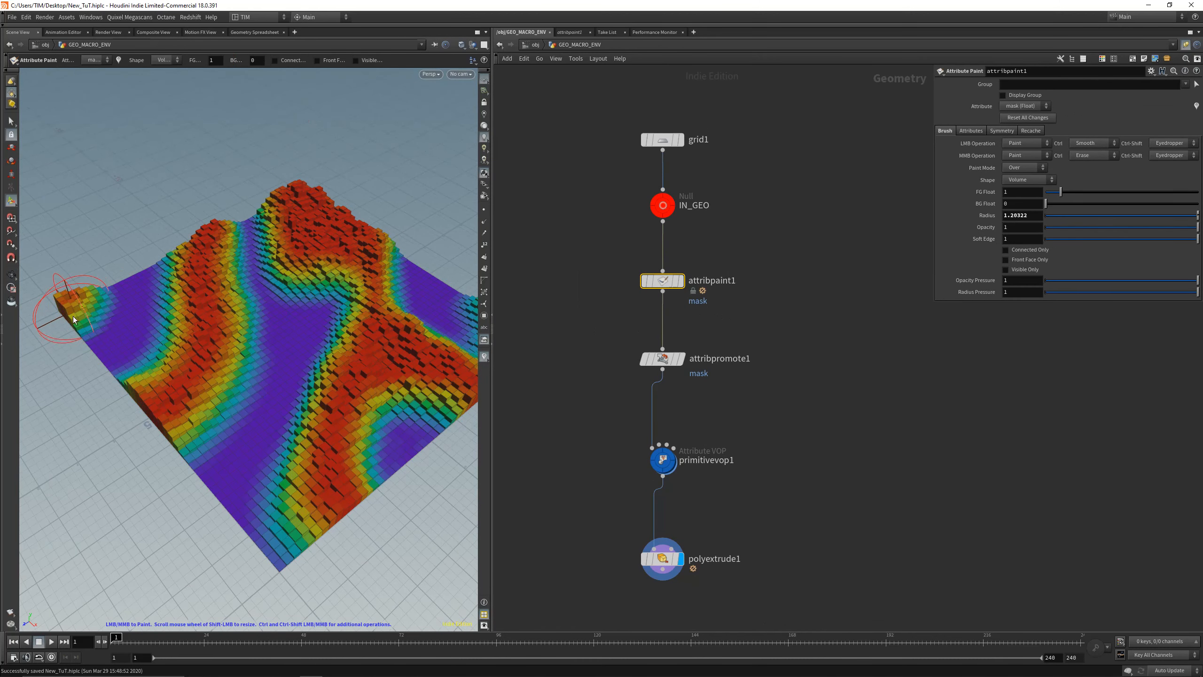
click(73, 317)
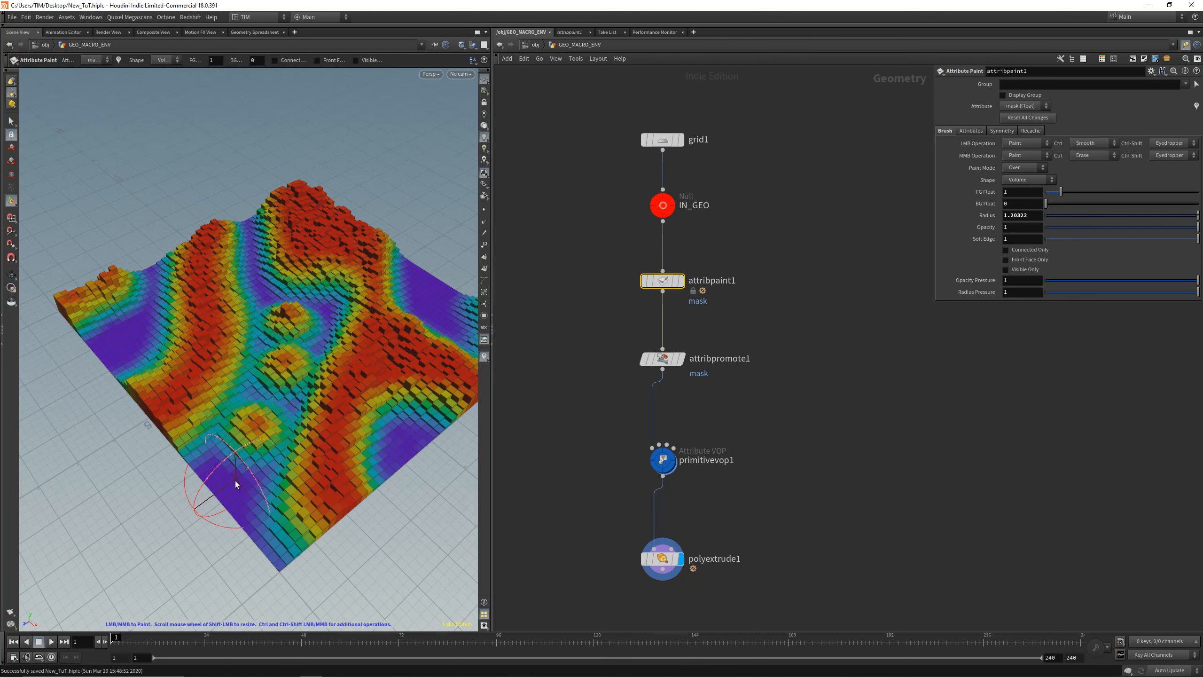
click(235, 482)
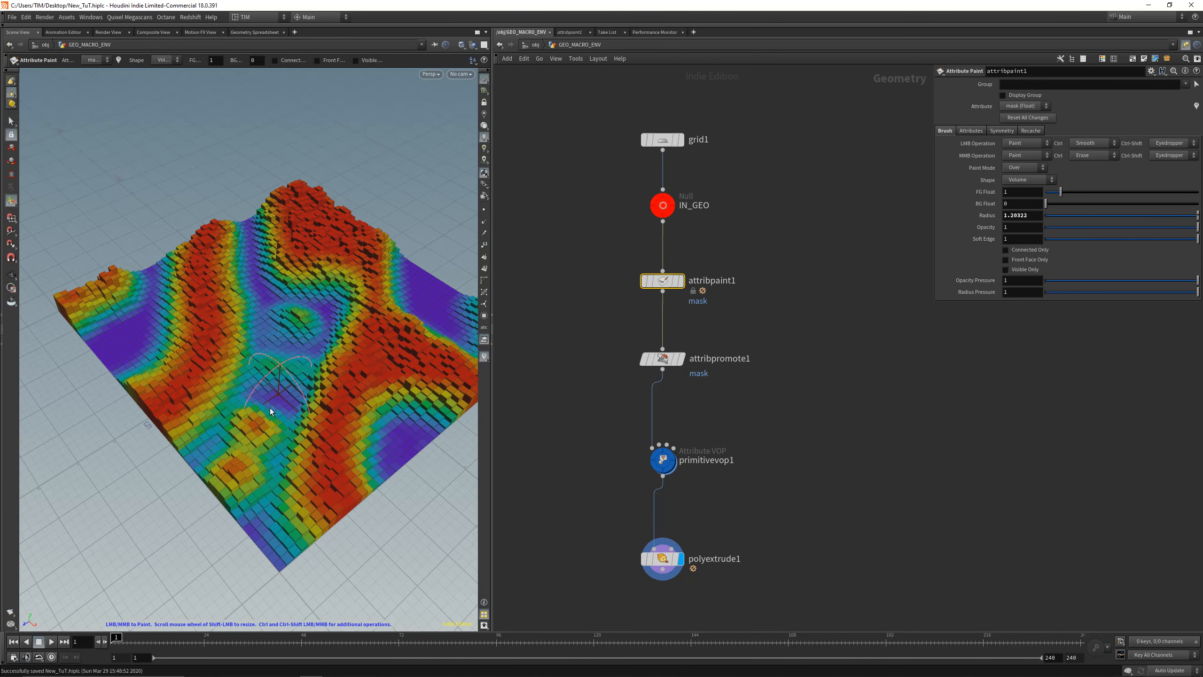
Step: Paint additional mask dabs in the round hollow at the near edge and in the unpainted patch by the outer stripe
key(Escape)
mouse_move(360, 344)
mouse_down()
mouse_move(369, 360)
mouse_move(362, 344)
mouse_up()
key(Return)
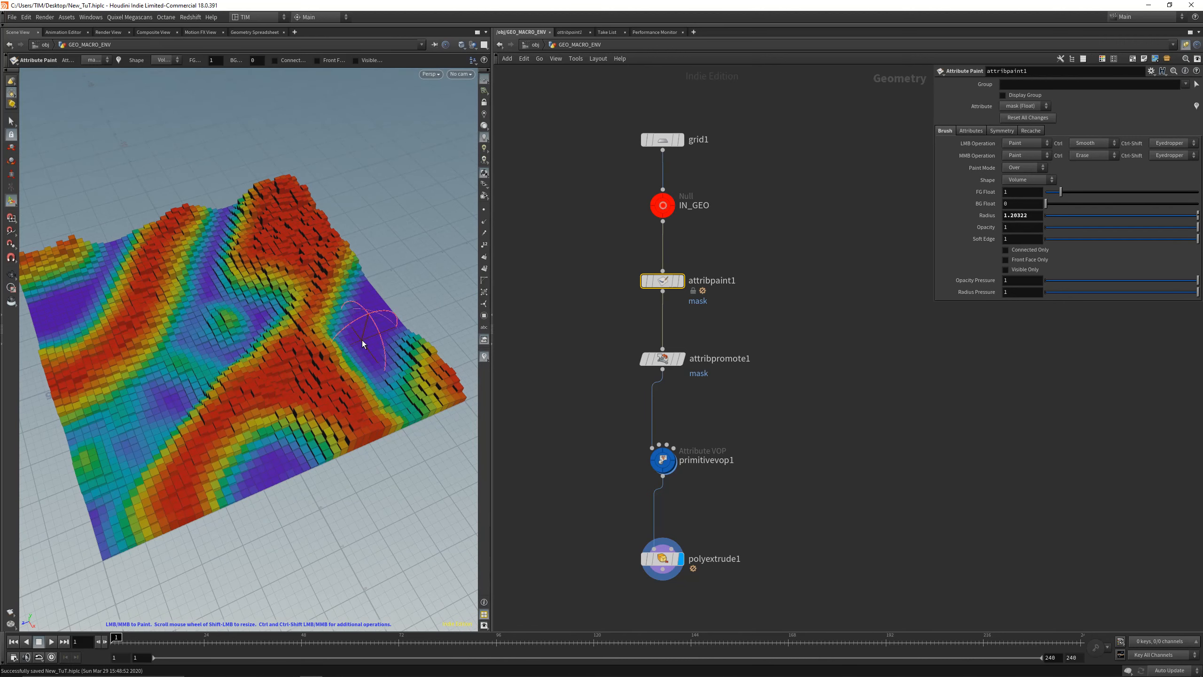
click(273, 467)
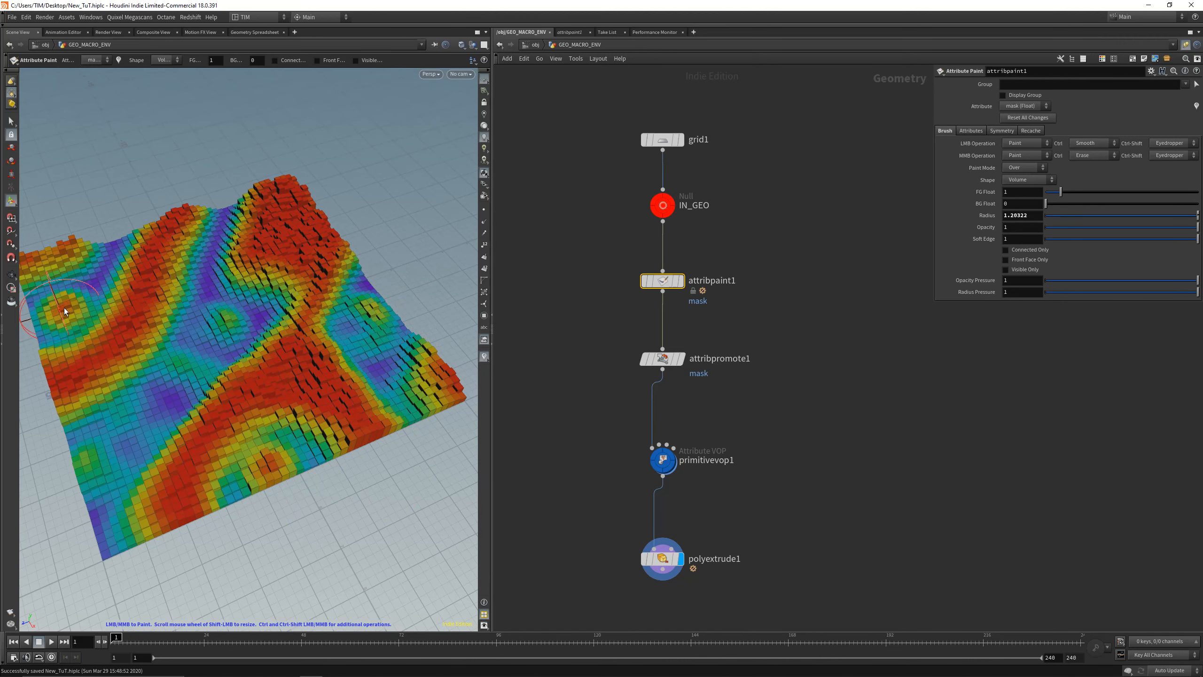
mouse_move(166, 336)
alt+mouse_down()
mouse_move(183, 331)
mouse_move(172, 320)
alt+mouse_up()
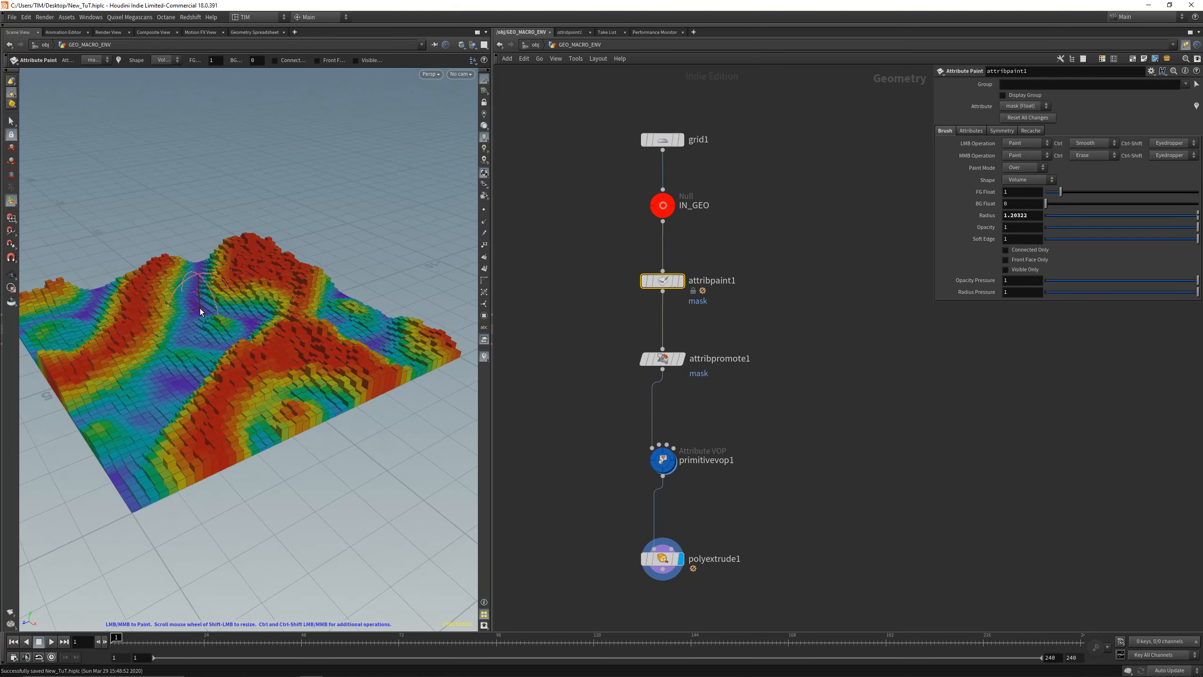
alt+drag(249, 338, 238, 328)
Step: Enable Output Back on polyextrude1 and save the scene
drag(577, 586, 734, 541)
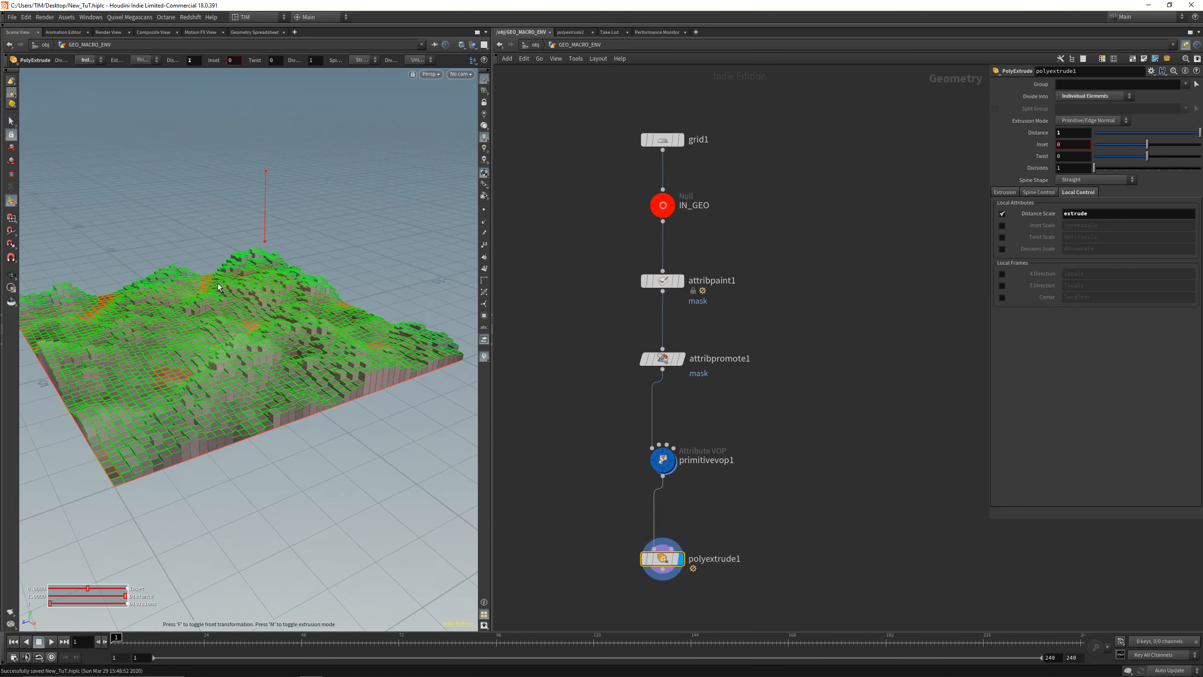
alt+drag(218, 285, 285, 337)
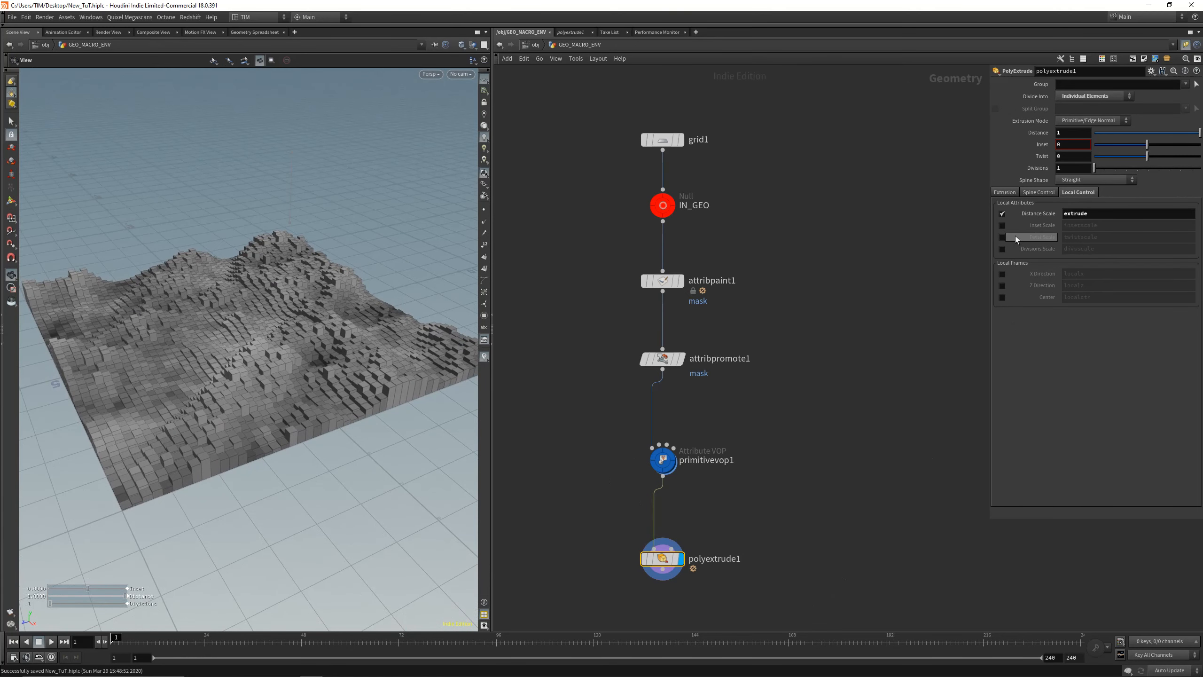
click(1008, 193)
click(1067, 257)
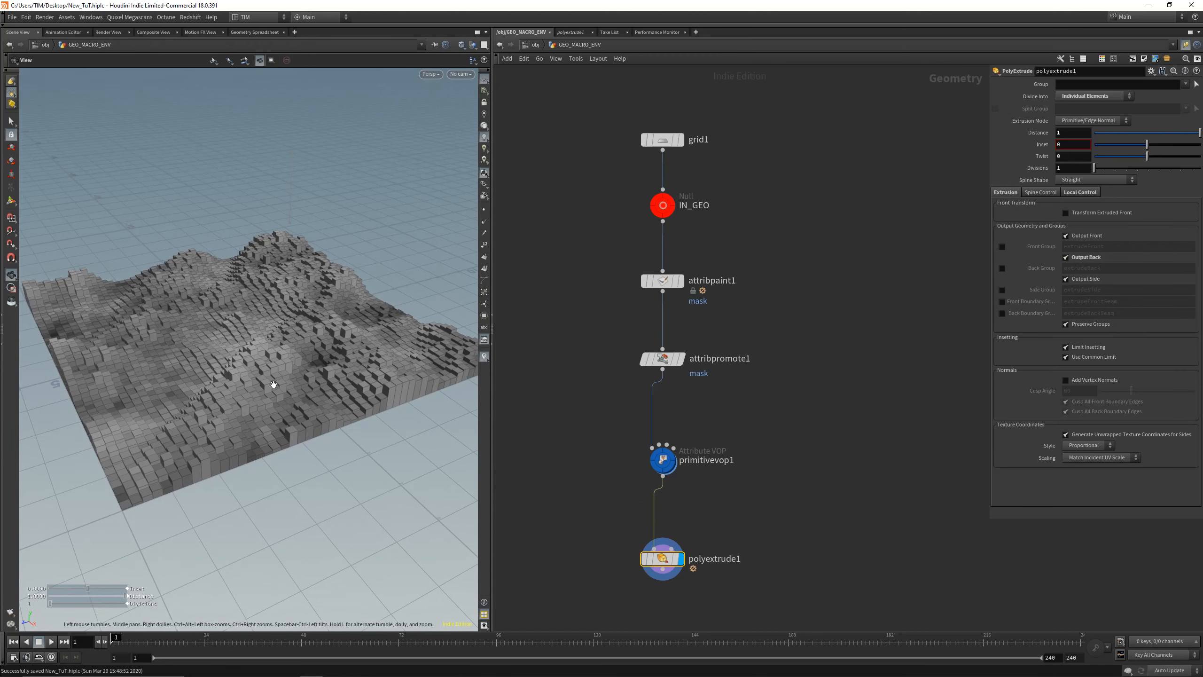
alt+drag(356, 369, 332, 332)
key(ctrl+s)
click(662, 140)
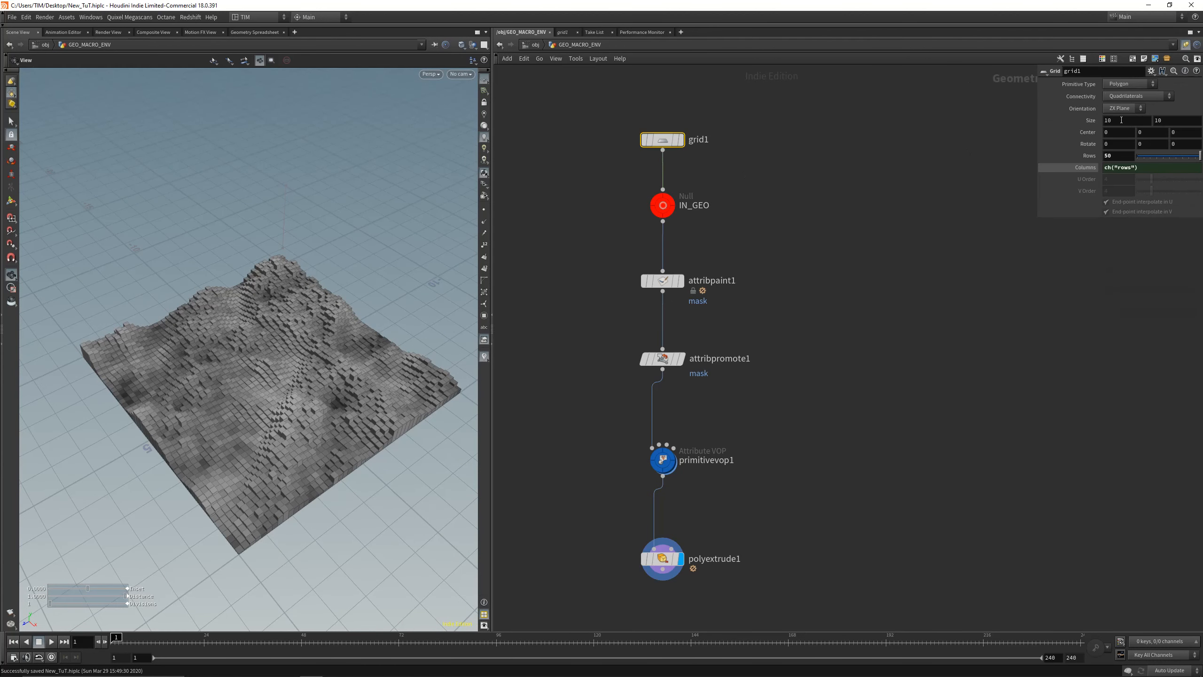
click(701, 94)
mouse_move(257, 362)
mouse_down()
mouse_move(277, 347)
mouse_move(265, 349)
mouse_up()
mouse_move(231, 388)
mouse_down()
mouse_move(210, 422)
mouse_move(204, 360)
mouse_move(240, 396)
mouse_up()
Step: Auto-arrange the nodes from attribpaint1 to polyextrude1 compactly, position them as a group below IN_GEO and save the scene
scroll(596, 421, down, 3)
middle_drag(604, 501, 624, 413)
scroll(630, 414, up, 1)
drag(591, 516, 686, 220)
key(l)
drag(657, 346, 668, 365)
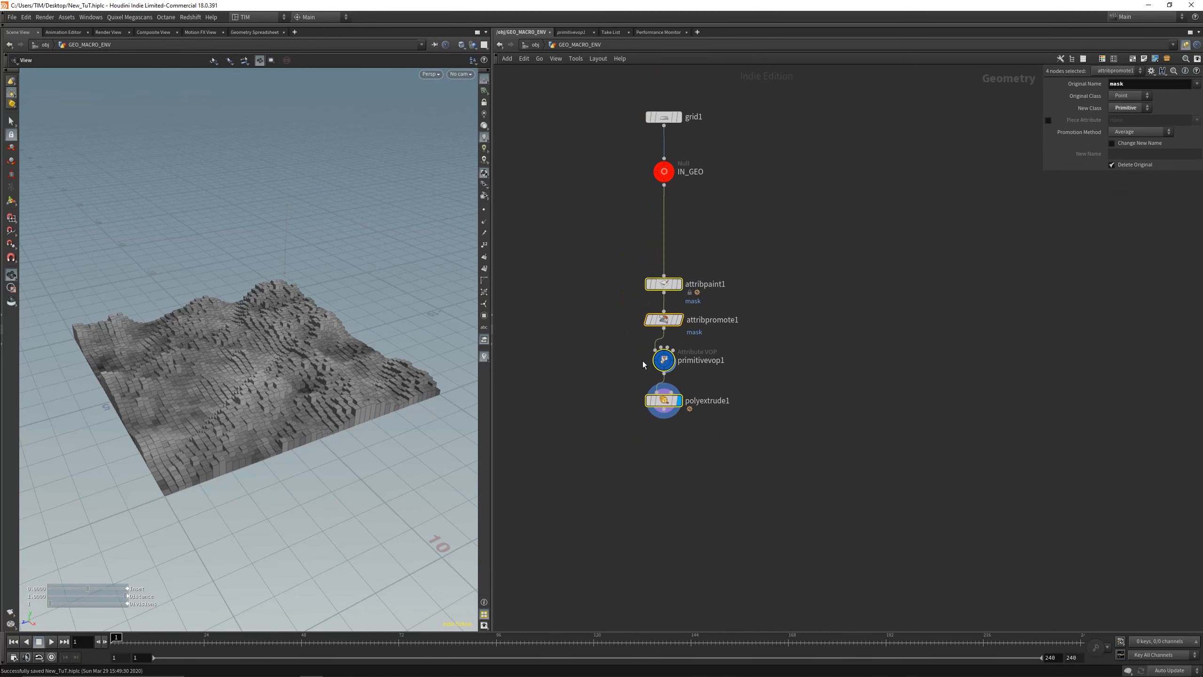
scroll(276, 356, up, 2)
drag(276, 356, 295, 368)
key(ctrl+s)
click(664, 417)
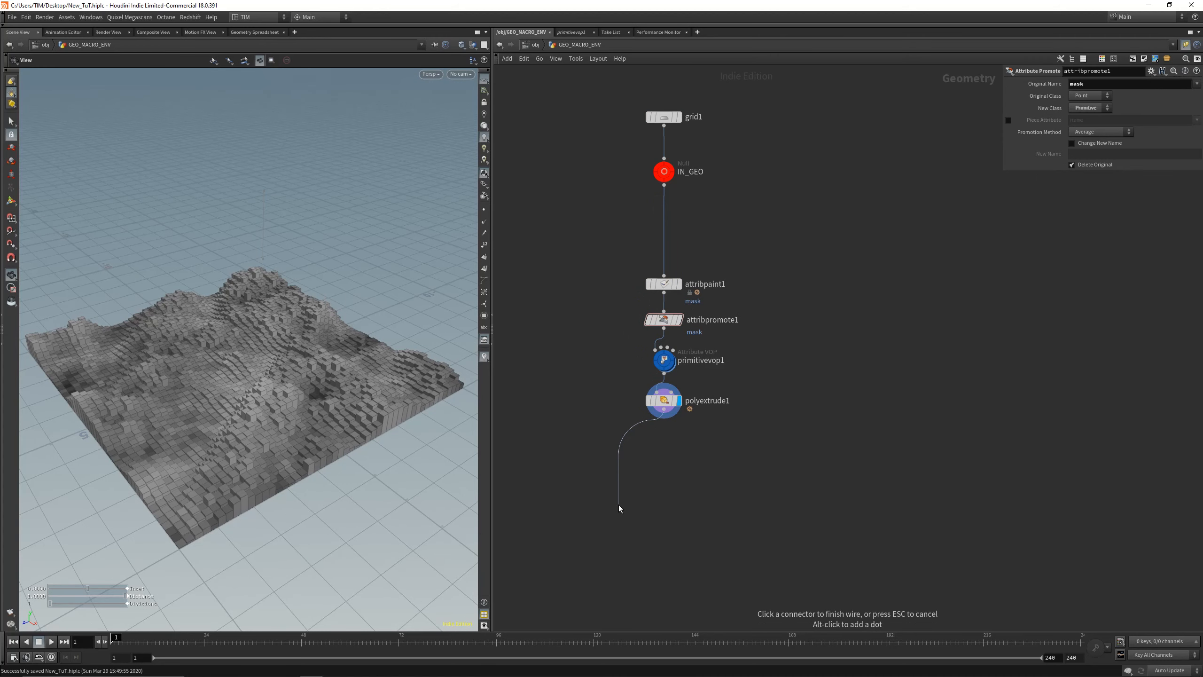
key(Escape)
drag(273, 365, 223, 360)
Step: Try adding a For-Each Connected Piece loop below polyextrude1
key(Tab)
text(for)
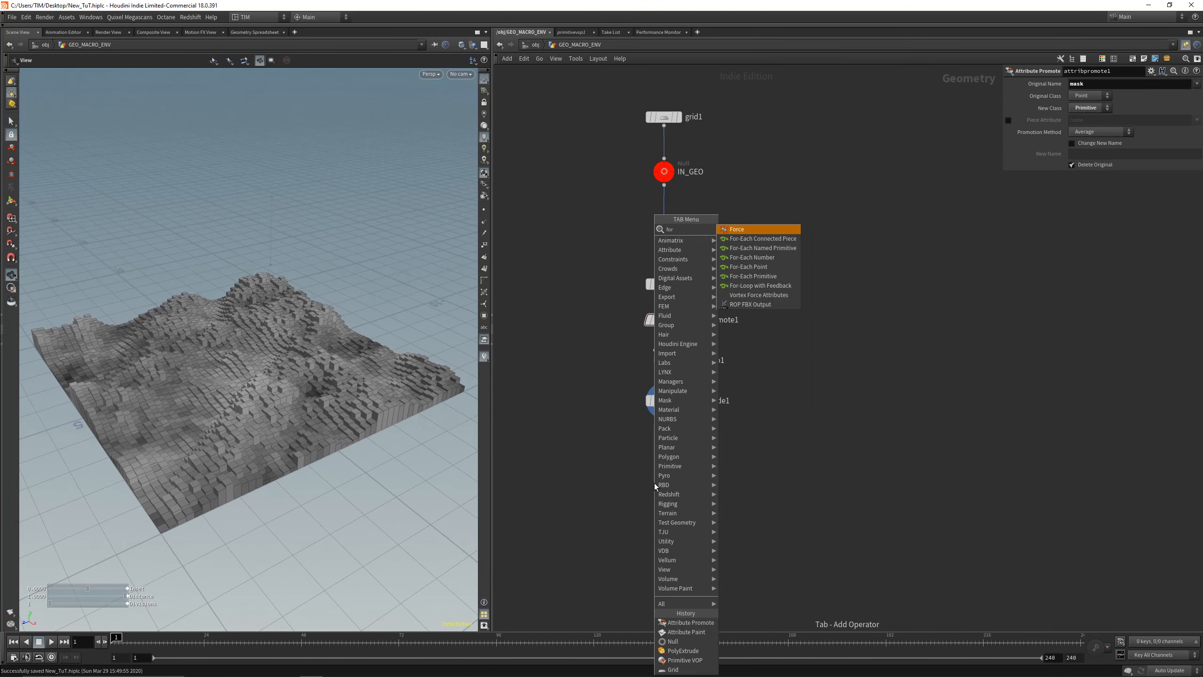
key(Down)
key(Down)
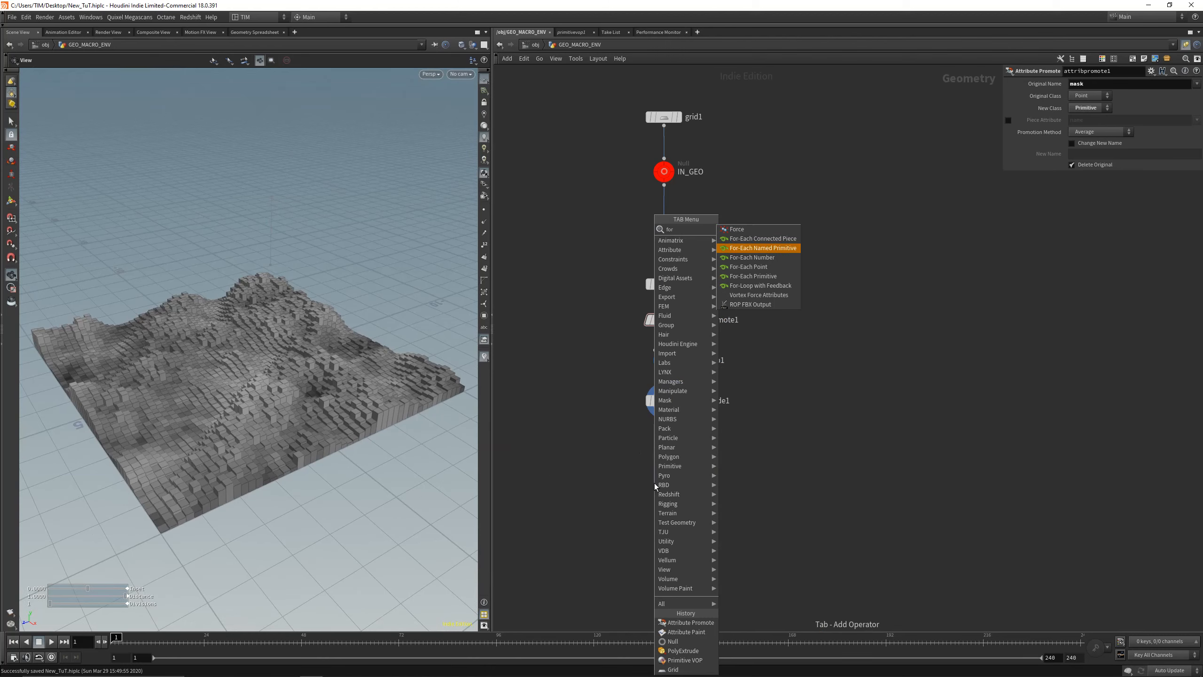
key(Up)
text(#)
key(Down)
key(Return)
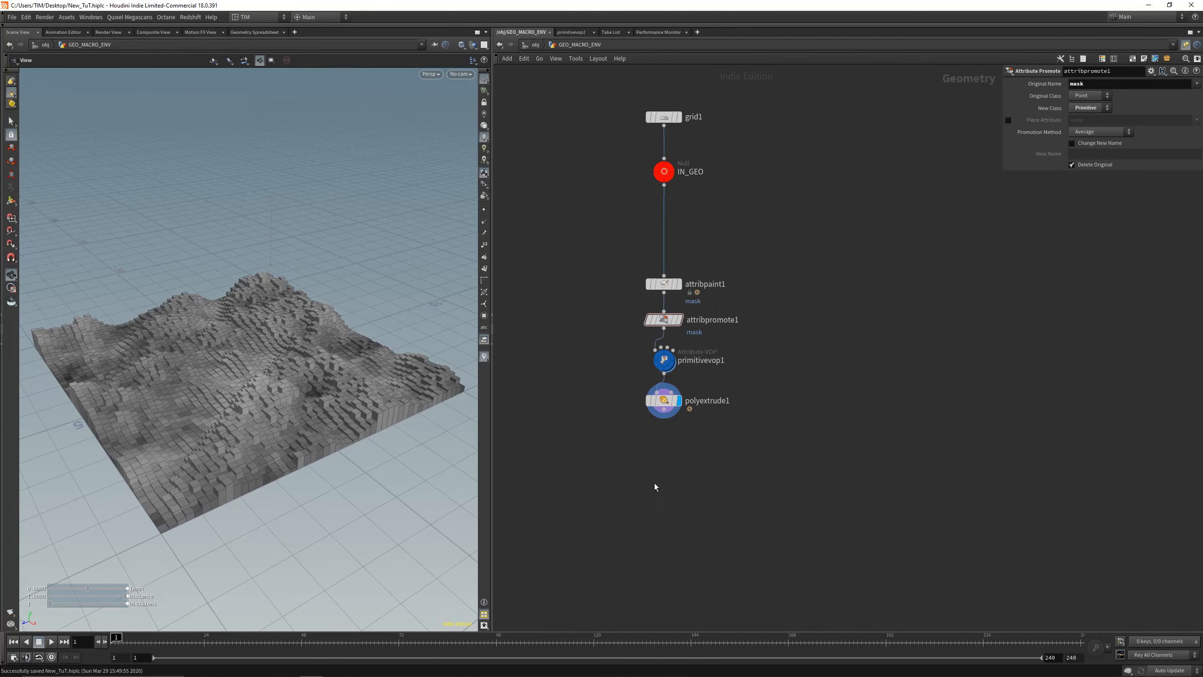
click(670, 590)
Step: Delete connectivity1 and the loop's begin and end nodes below polyextrude1
middle_drag(761, 555, 780, 522)
drag(614, 592, 683, 467)
drag(579, 423, 753, 594)
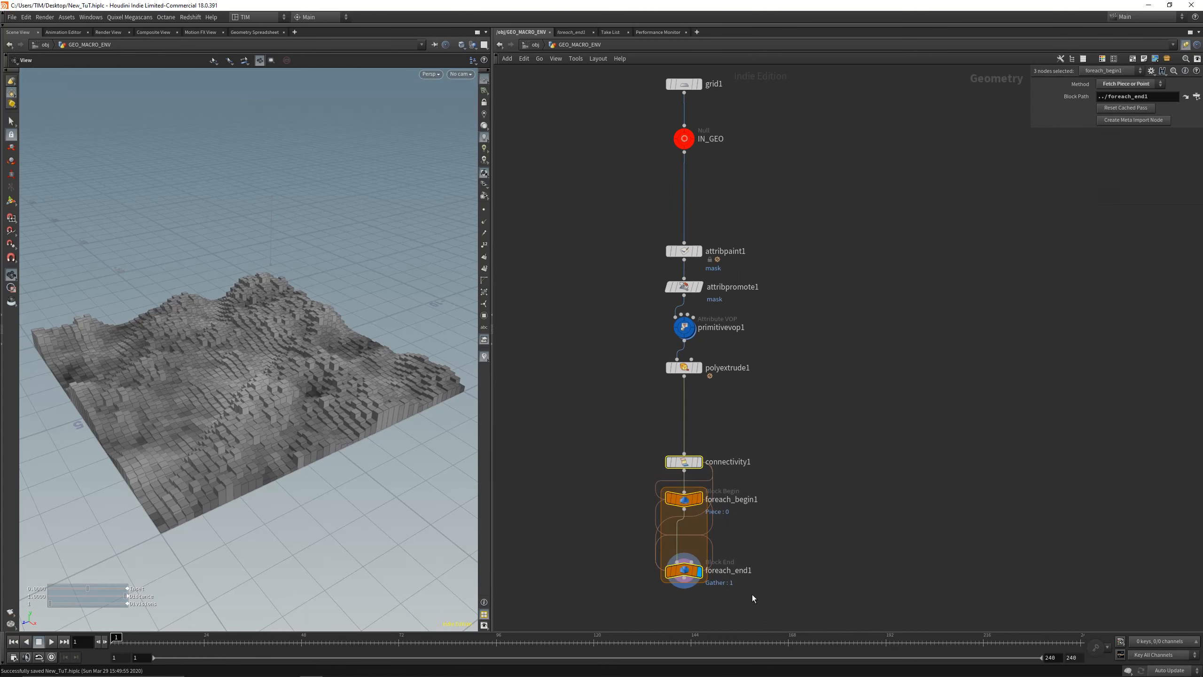
key(Delete)
key(Tab)
text(for)
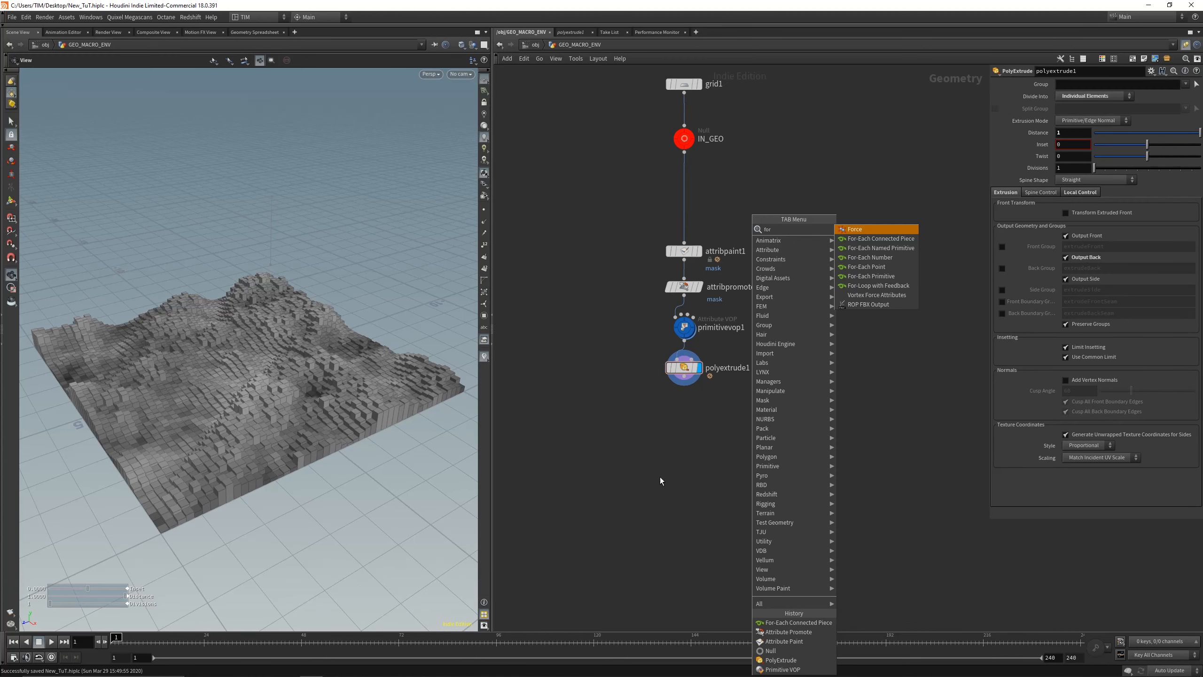
key(Escape)
Step: Move polyextrude1 further down and insert a Facet node between primitivevop1 and polyextrude1
drag(678, 356, 678, 474)
key(Tab)
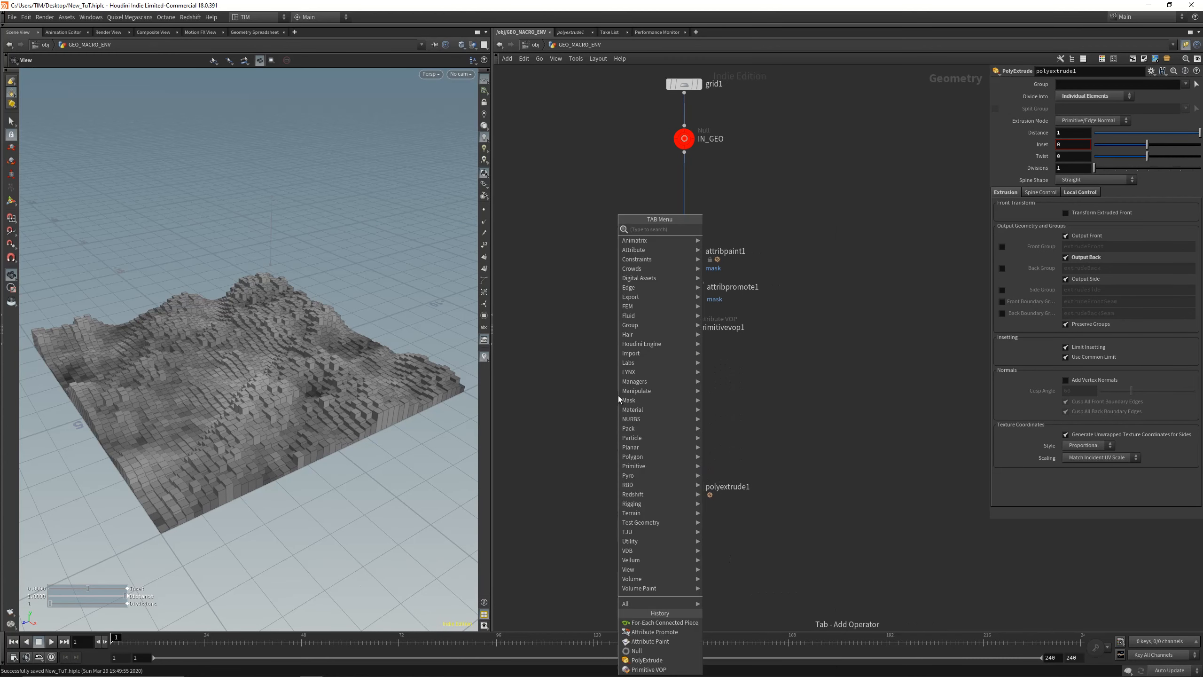
text(r)
click(718, 229)
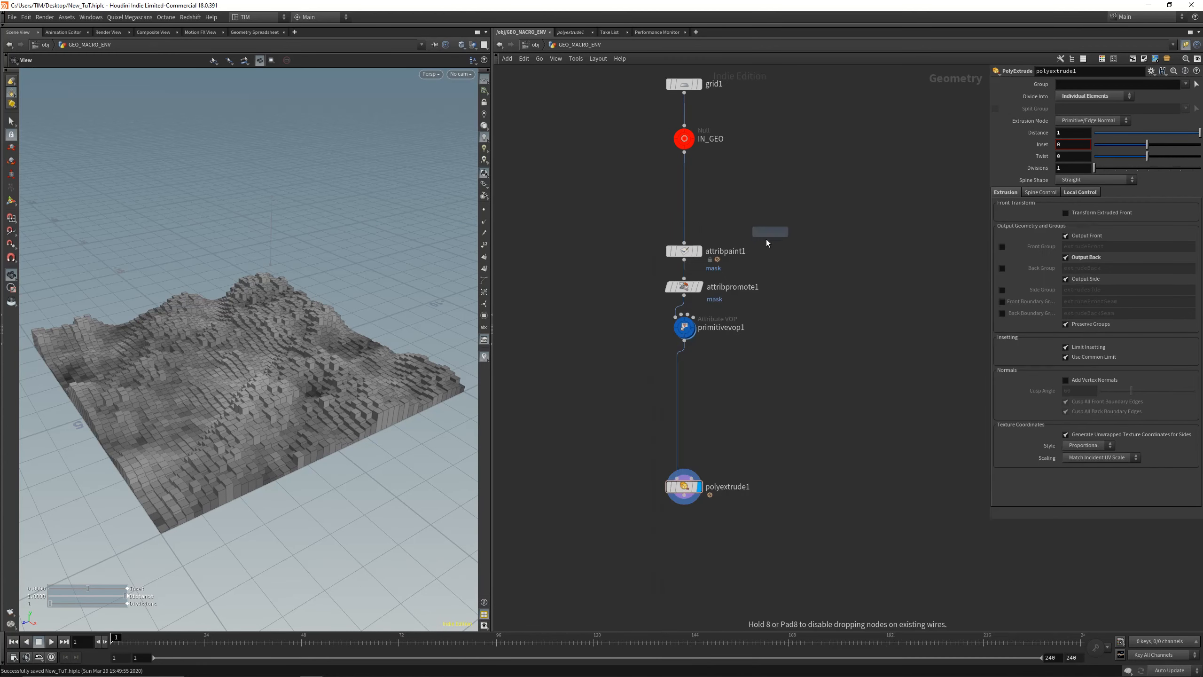
click(731, 376)
drag(690, 344, 758, 398)
click(762, 397)
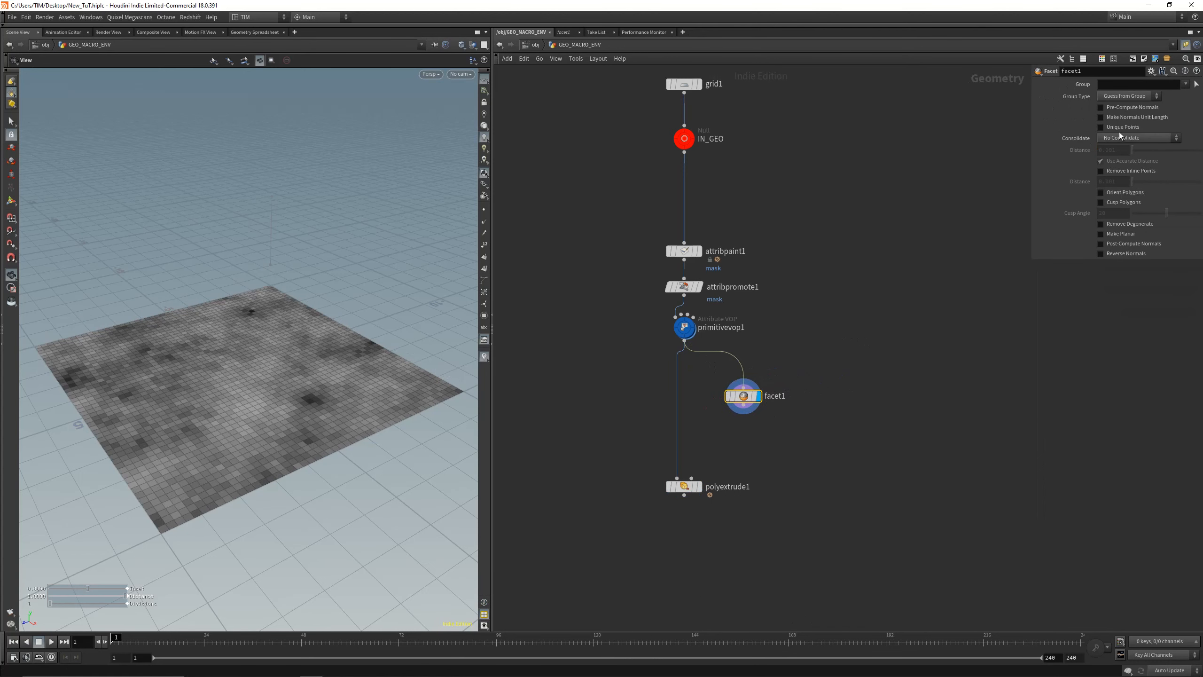
click(743, 406)
click(676, 476)
click(699, 487)
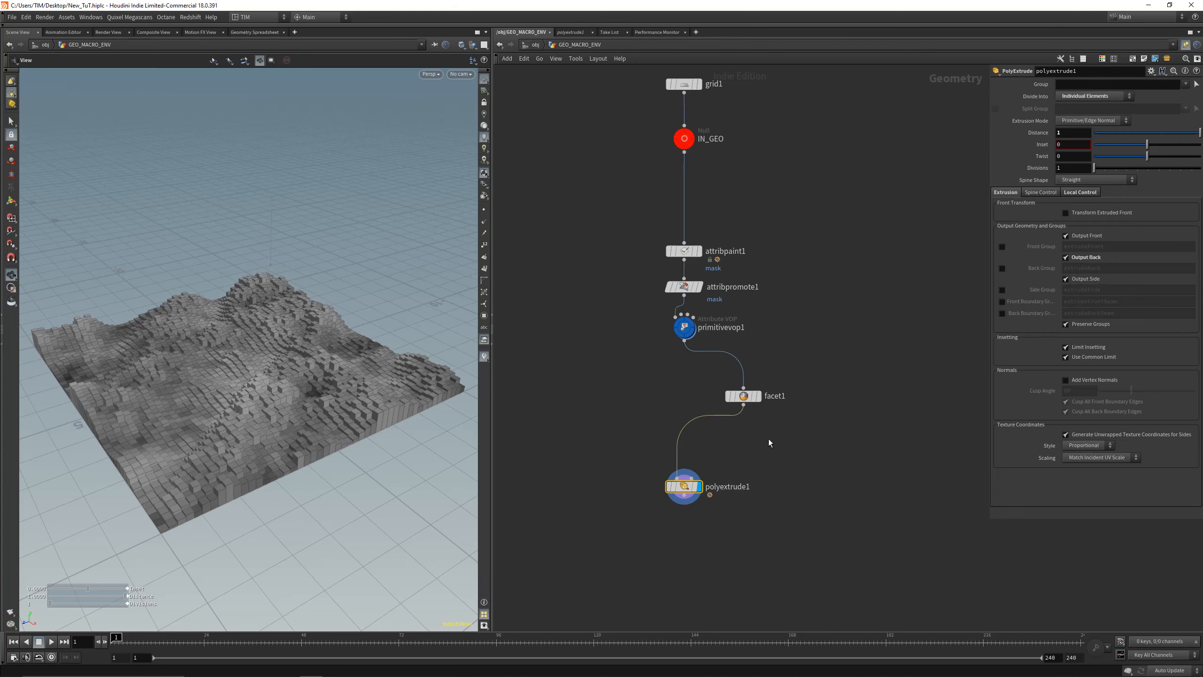
Step: Try a For-Each Named Primitive loop below polyextrude1 and delete its nodes again
middle_drag(702, 523, 686, 491)
key(Tab)
text(for)
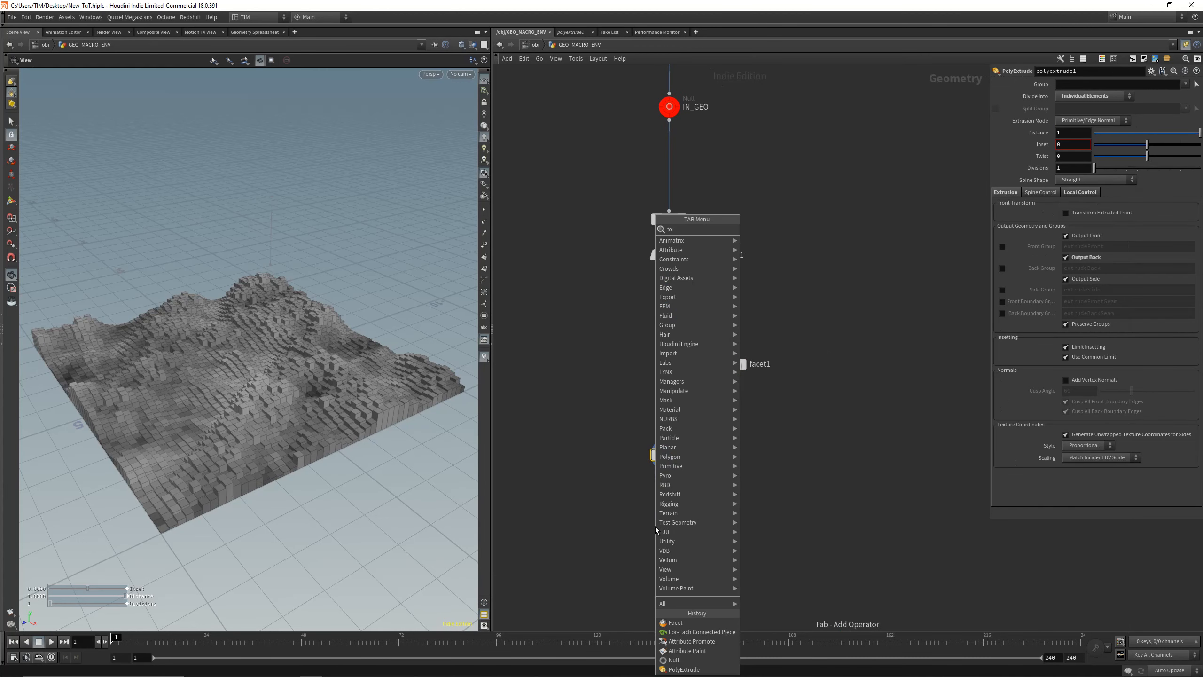
key(Down)
key(Down)
key(Return)
click(656, 526)
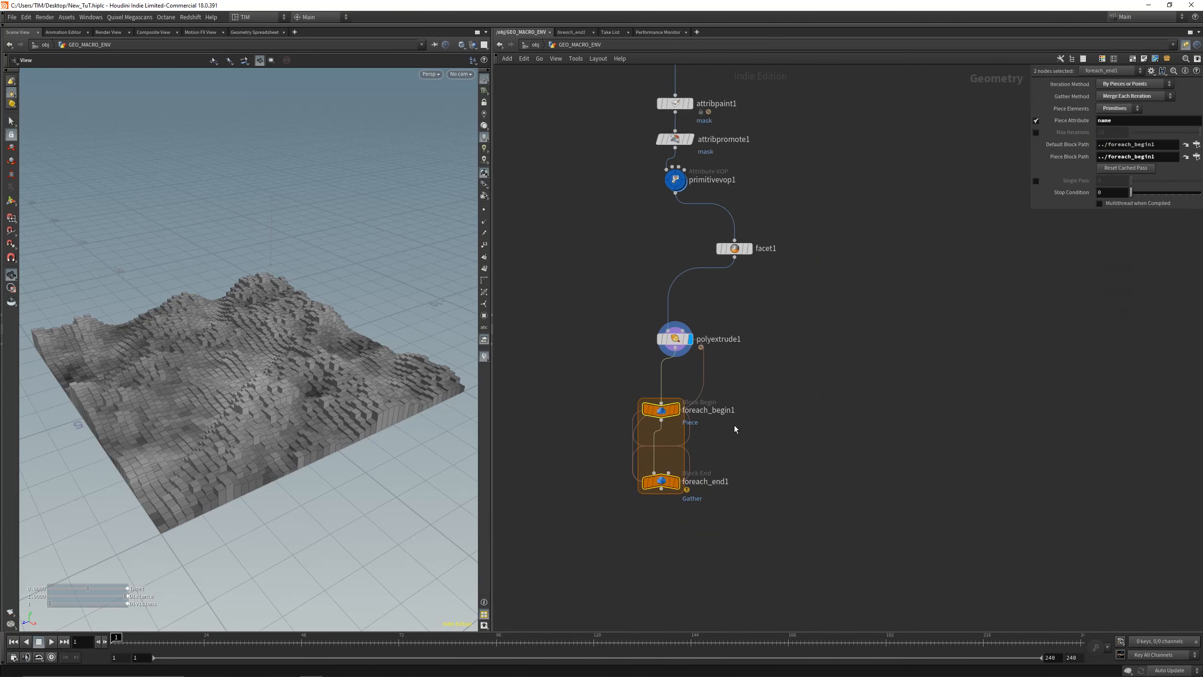
middle_drag(744, 541, 735, 425)
key(Delete)
Step: Add a For-Each Connected Piece loop and wire polyextrude1's output into its connectivity1 node
key(Tab)
text(for)
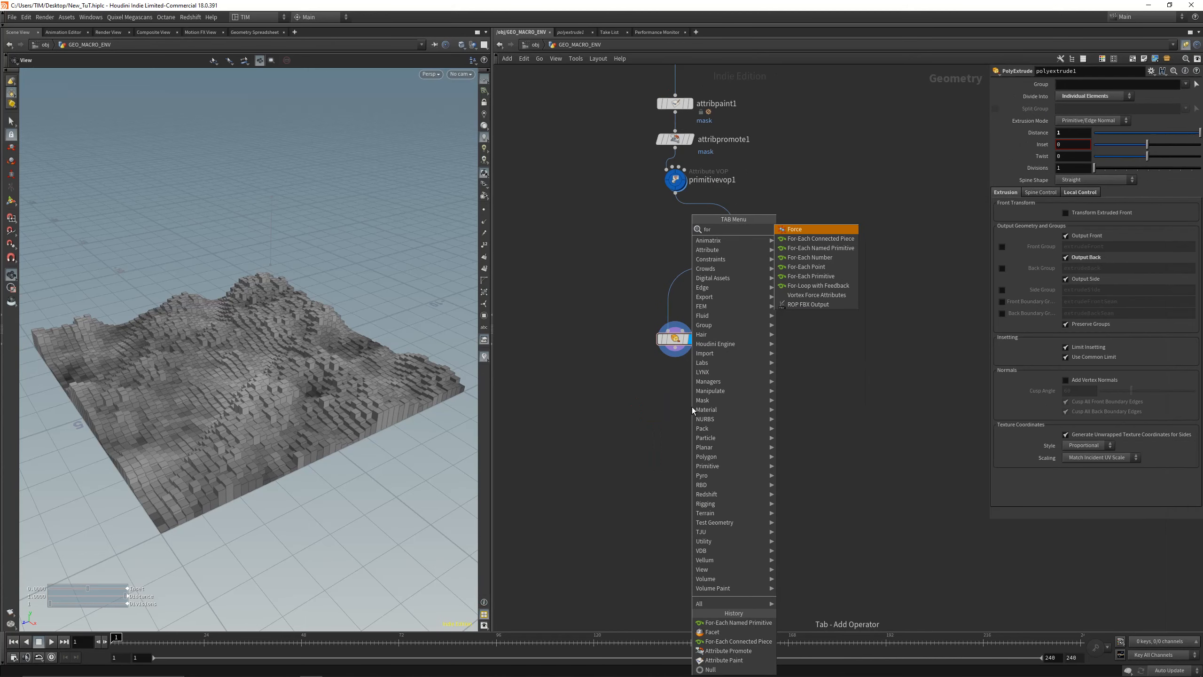
key(Down)
key(Return)
click(691, 406)
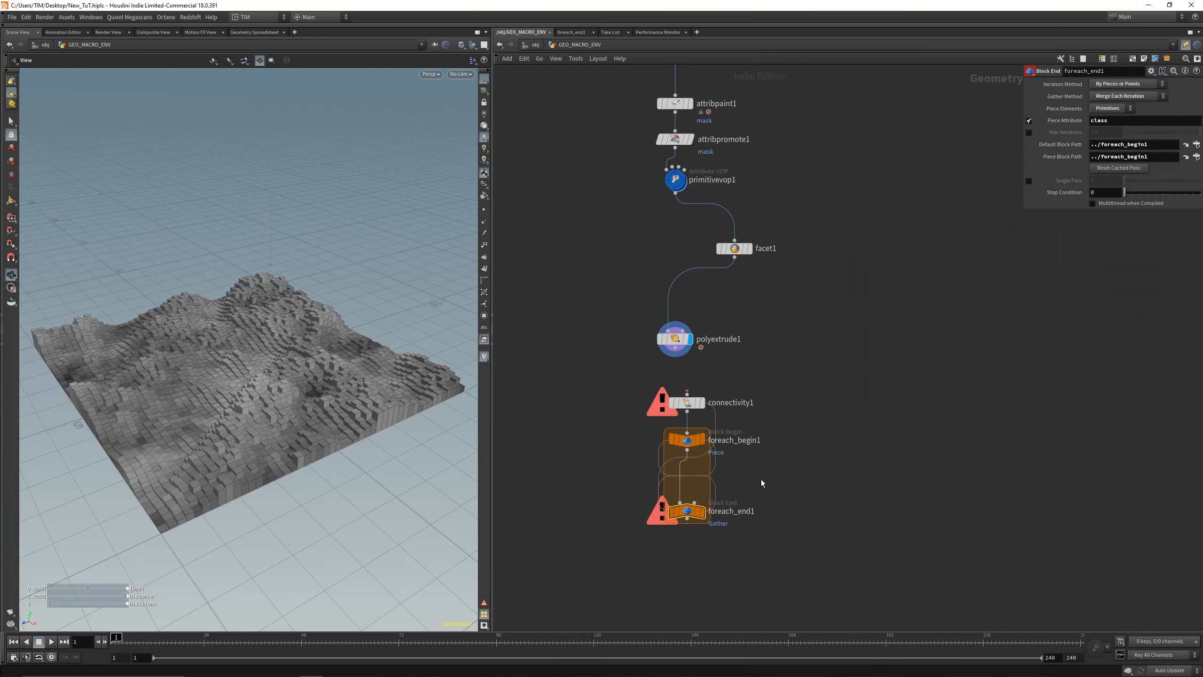
click(675, 350)
click(687, 394)
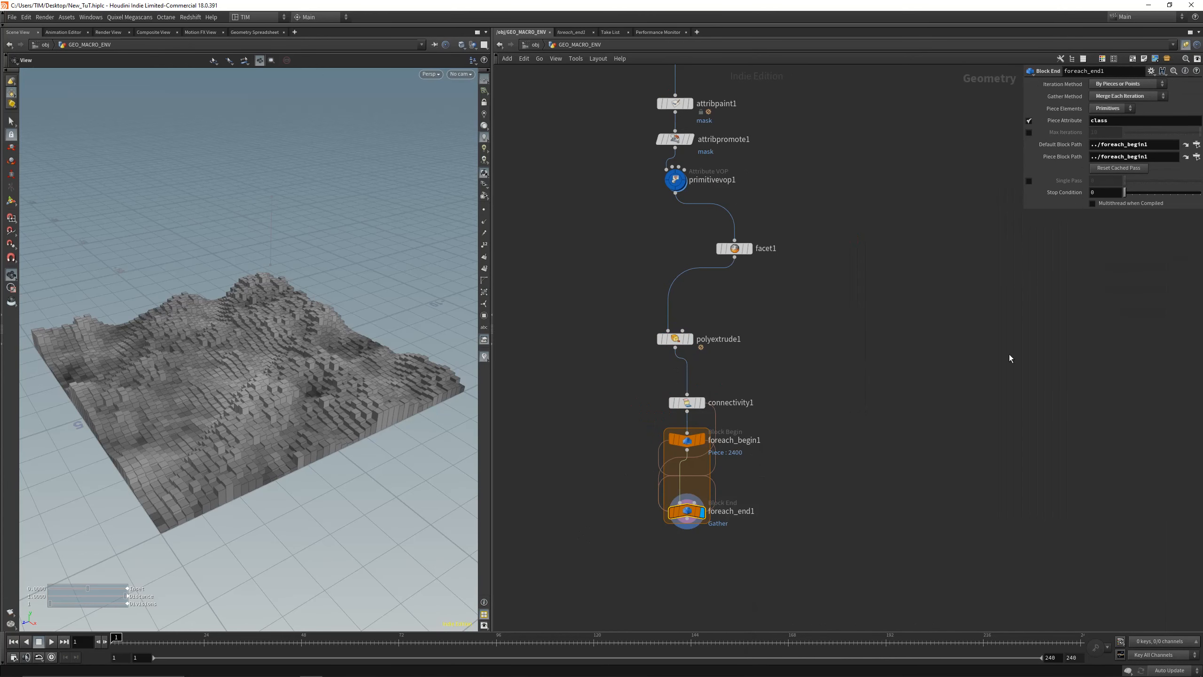
Step: Preview individual pieces of the loop with Single Pass on foreach_end1, and disable Single Pass again
click(1028, 181)
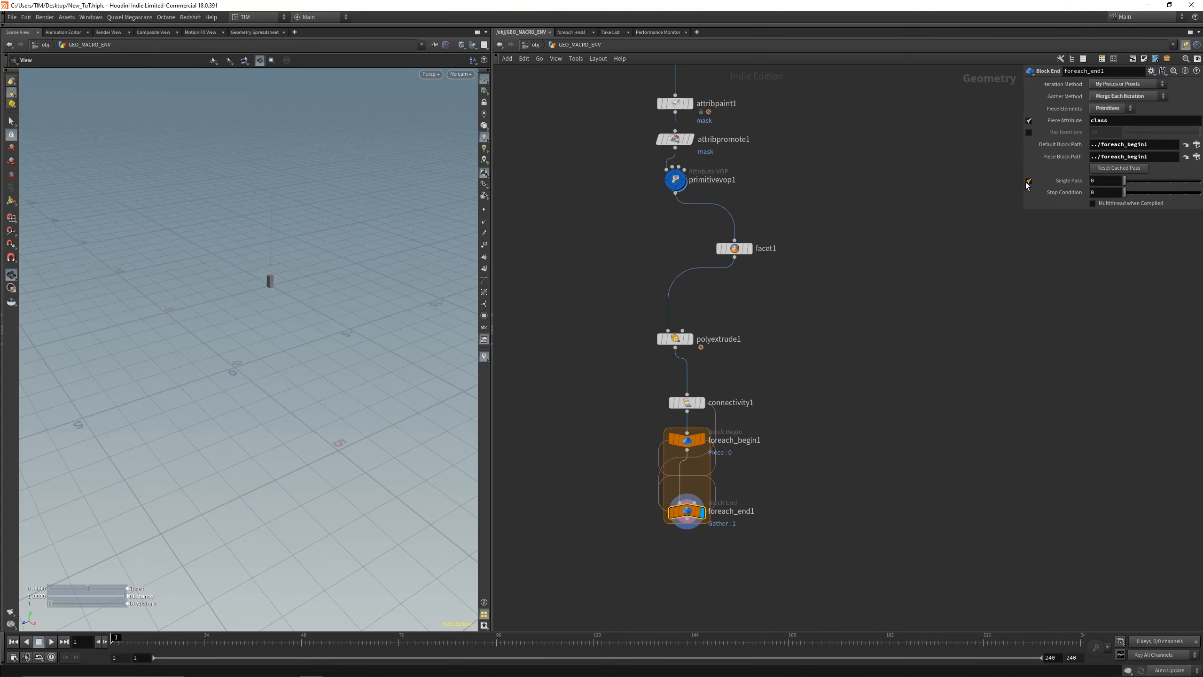
drag(1178, 185, 1155, 183)
click(1029, 180)
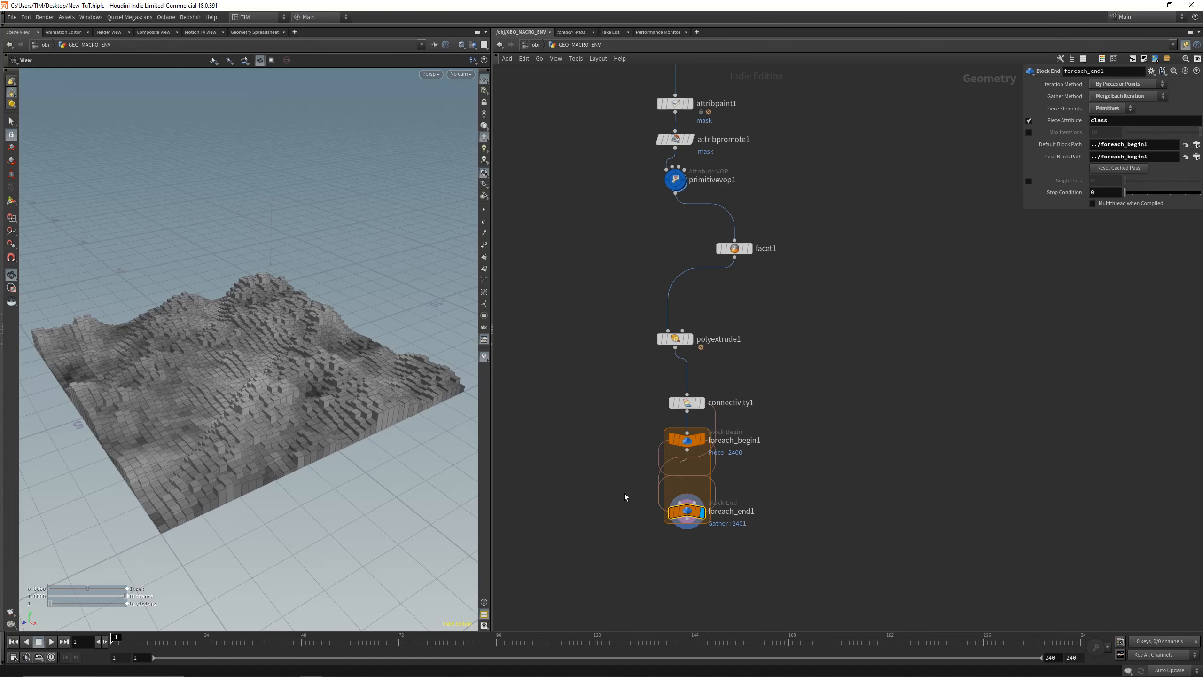
drag(224, 333, 243, 368)
Step: Align connectivity1 and the loop nodes straight under polyextrude1 and save the scene
drag(635, 564, 744, 381)
drag(689, 407, 677, 409)
drag(634, 538, 677, 577)
drag(251, 417, 293, 368)
key(ctrl+s)
Step: Space foreach_begin1 and foreach_end1 further apart and insert a Transform node between them
middle_drag(784, 407, 802, 272)
drag(691, 440, 691, 491)
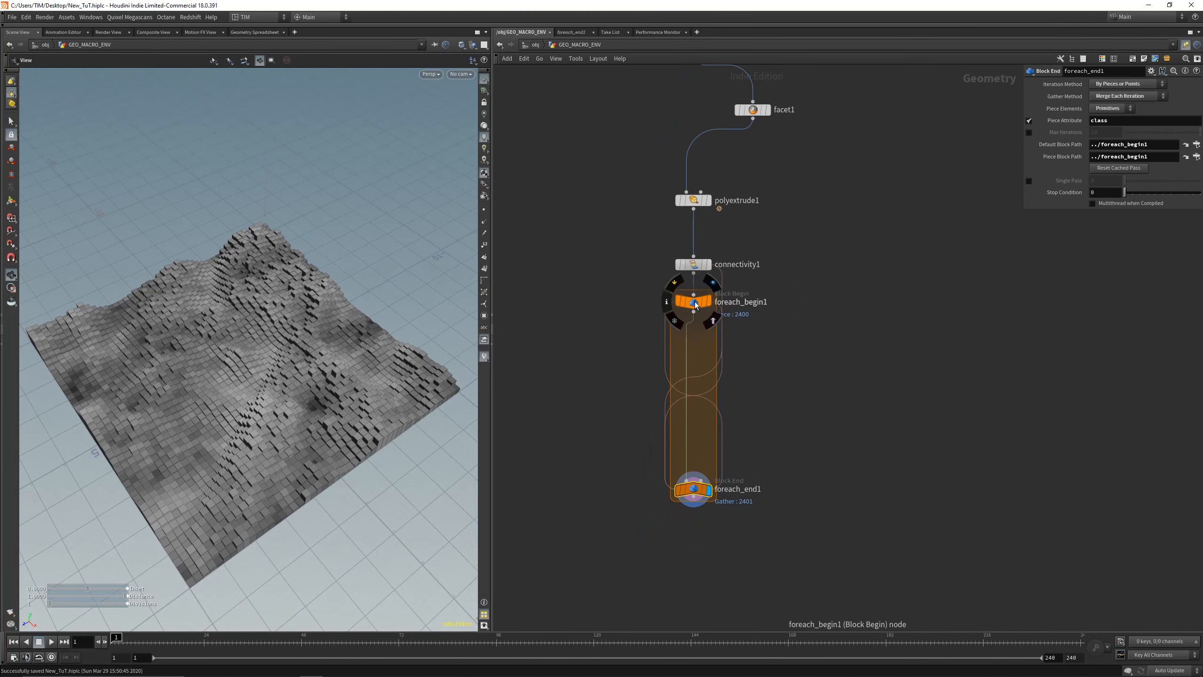
drag(694, 302, 694, 312)
scroll(620, 349, up, 2)
key(Tab)
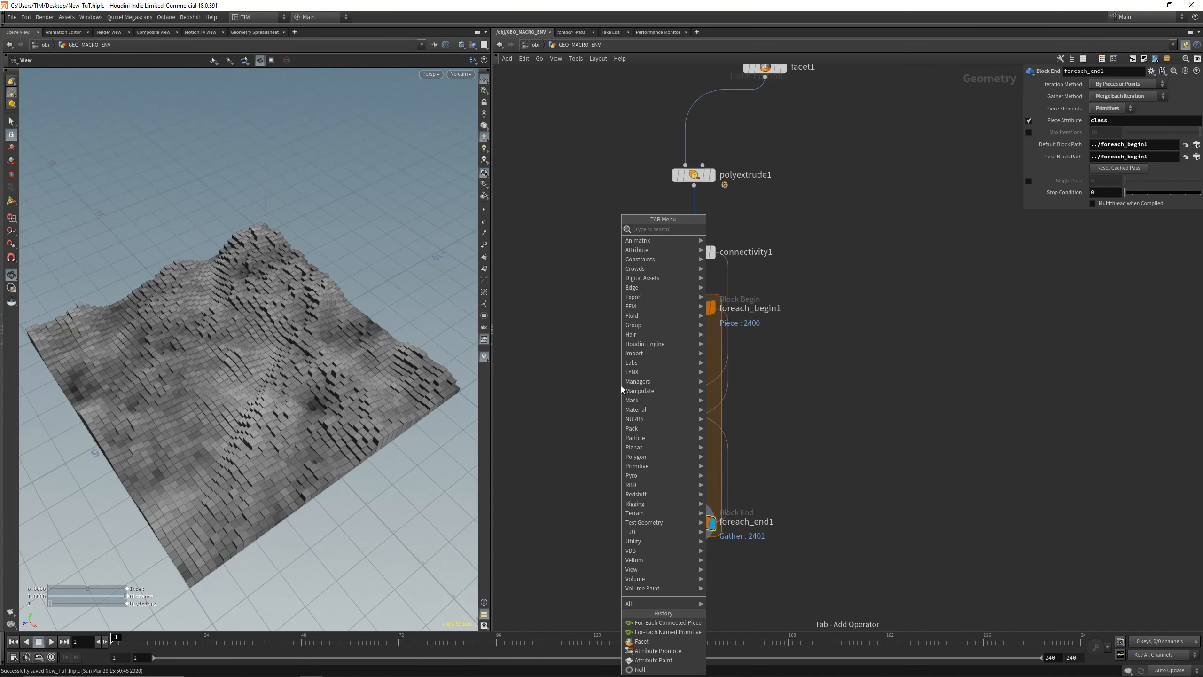
text(tra)
click(757, 249)
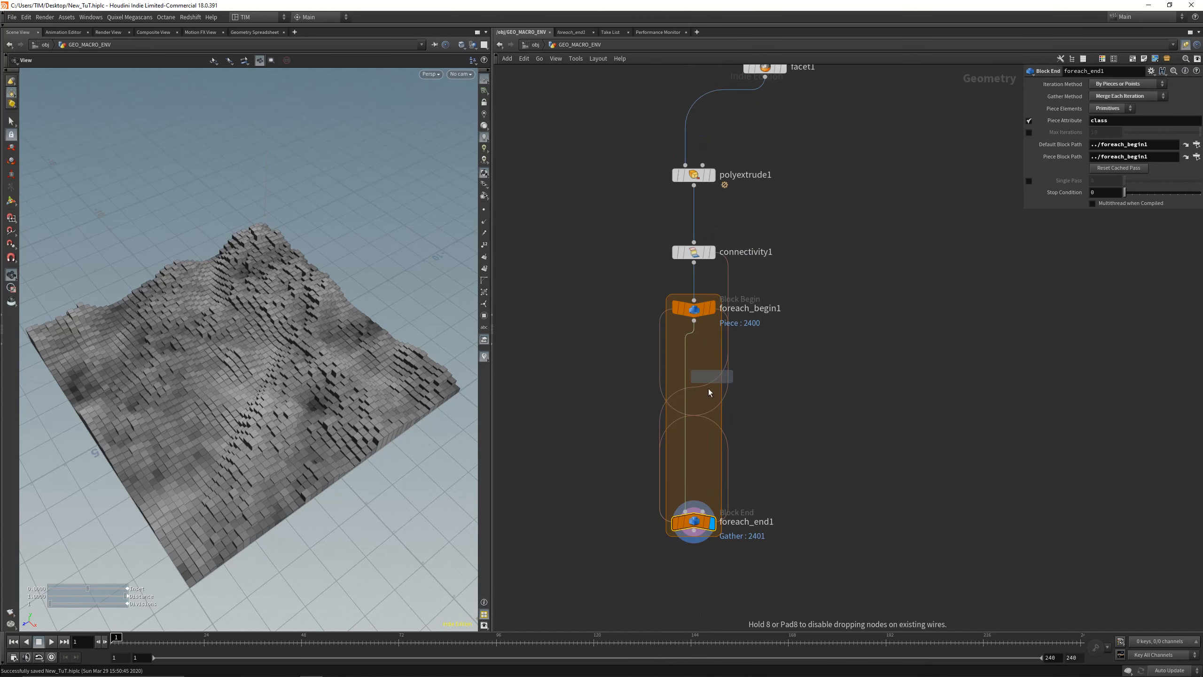
click(689, 406)
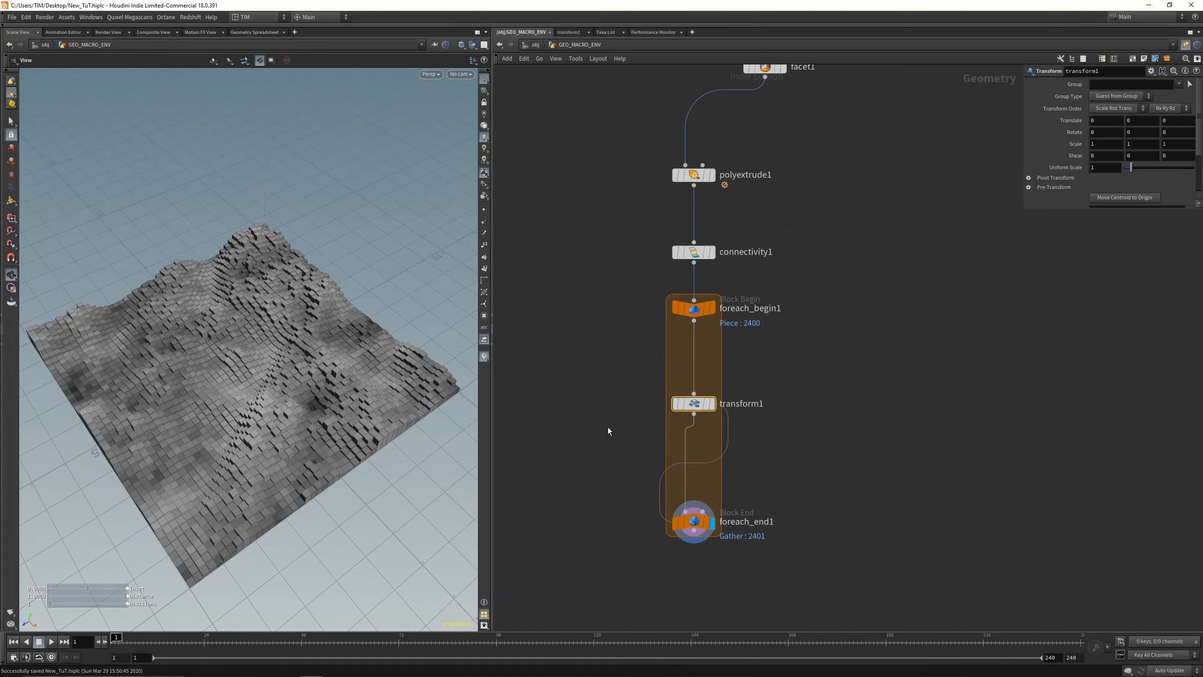
Step: Display transform1's output in the viewport and move foreach_end1 slightly further down
click(712, 404)
key(g)
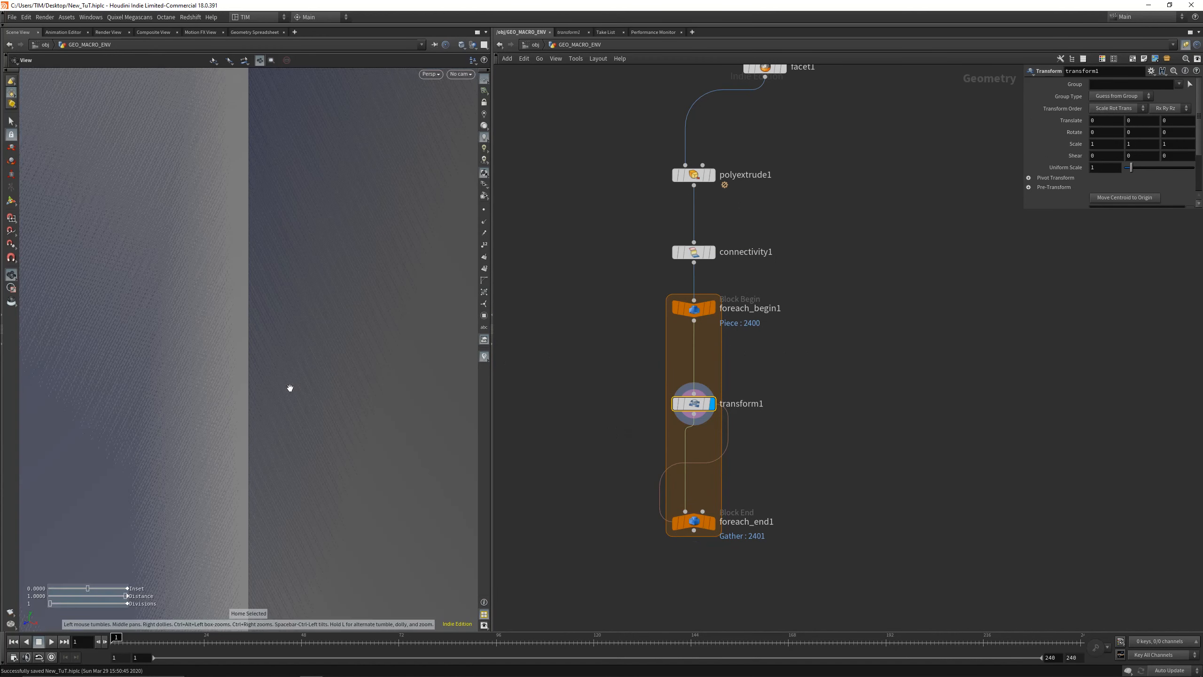
mouse_move(308, 271)
alt+right_down()
mouse_move(239, 529)
mouse_move(285, 344)
mouse_move(289, 399)
alt+right_up()
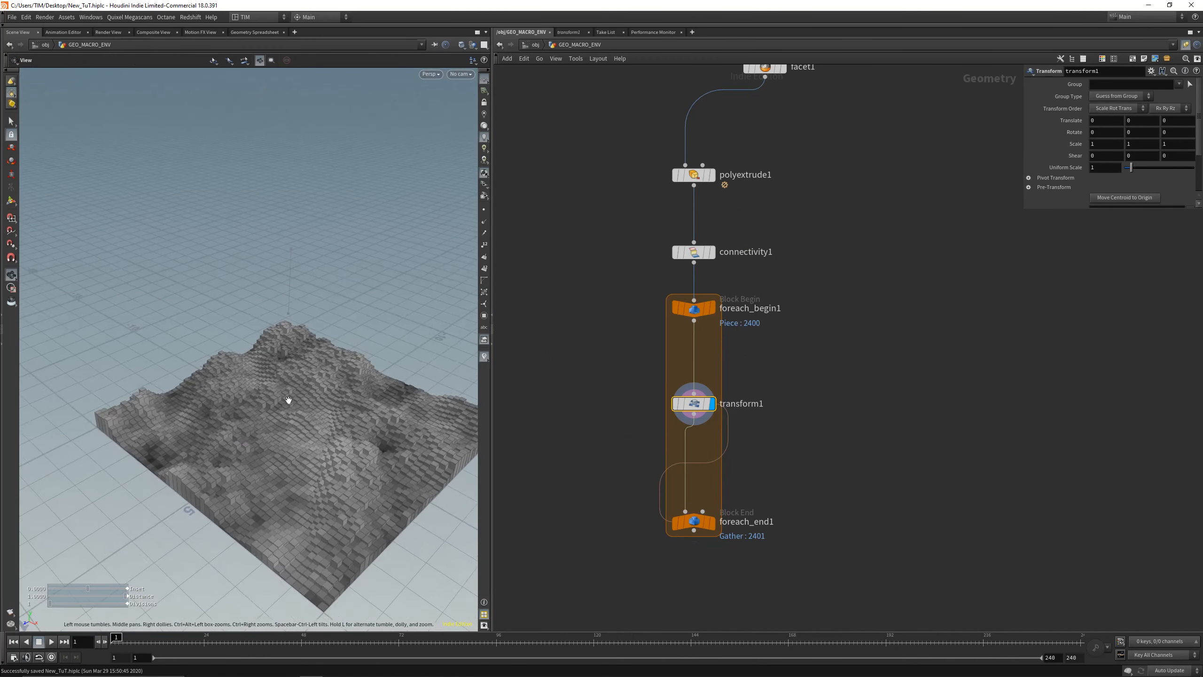
middle_drag(326, 486, 306, 395)
drag(306, 395, 307, 407)
drag(706, 521, 706, 534)
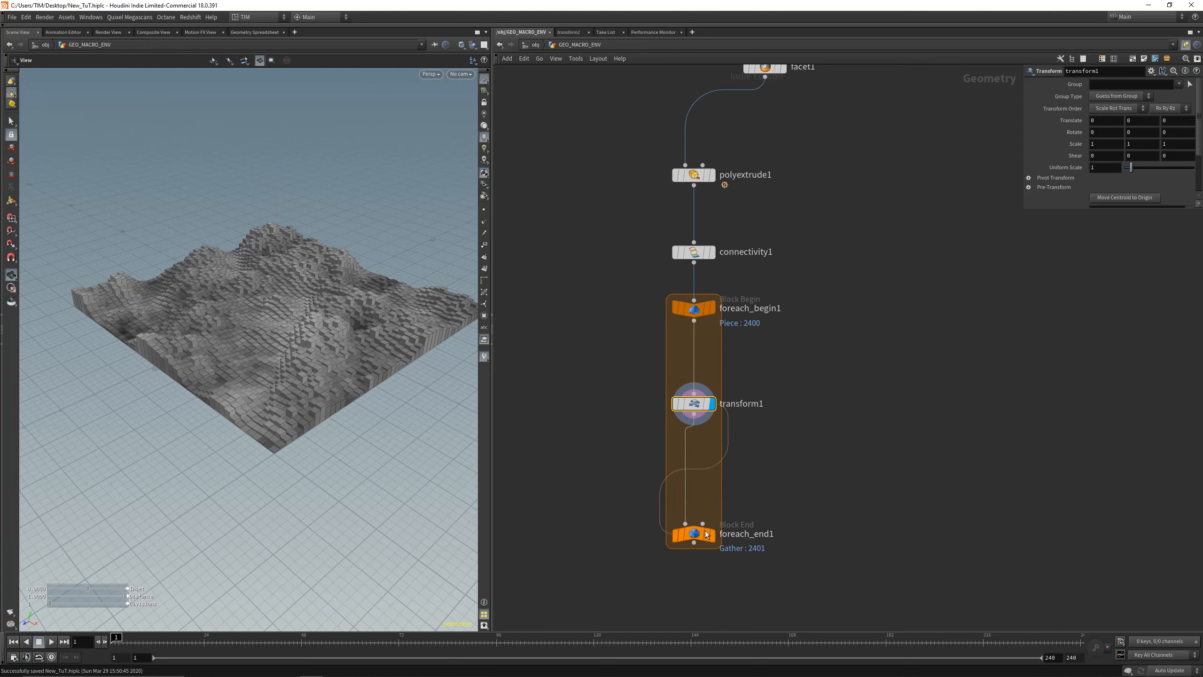
Step: Use Get Centroid to set transform1's Pivot Translate to centroid(0,0), centroid(0,1) and centroid(0,2)
drag(1048, 210, 955, 308)
click(1151, 71)
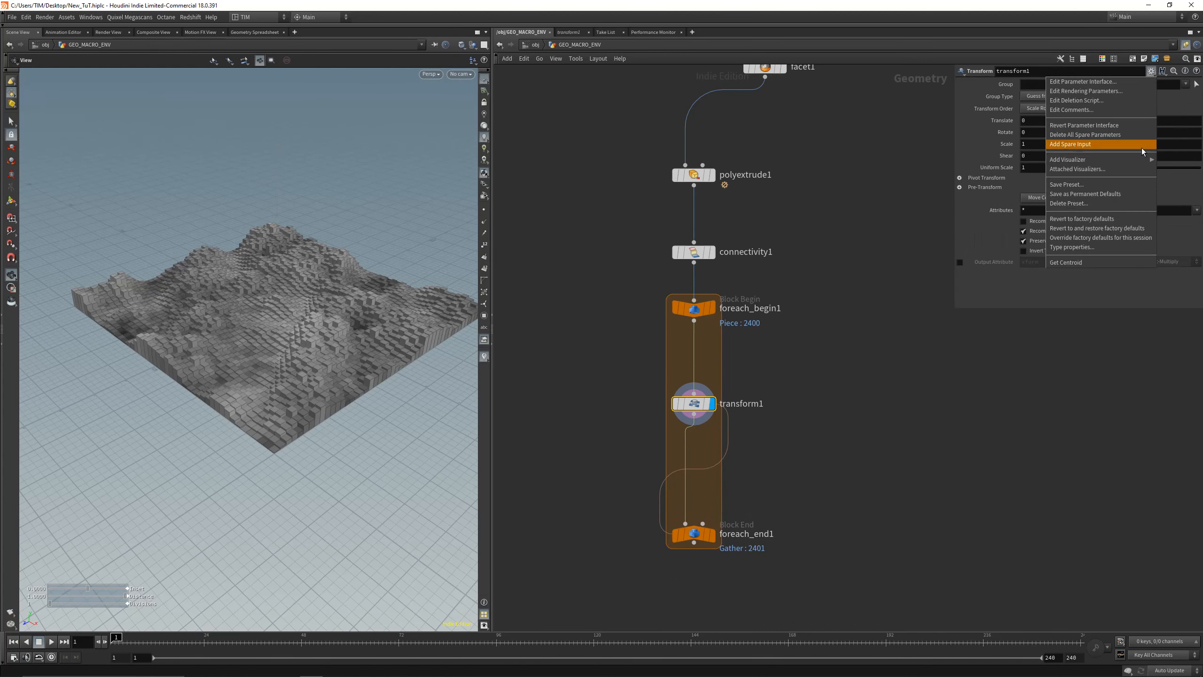
click(1066, 263)
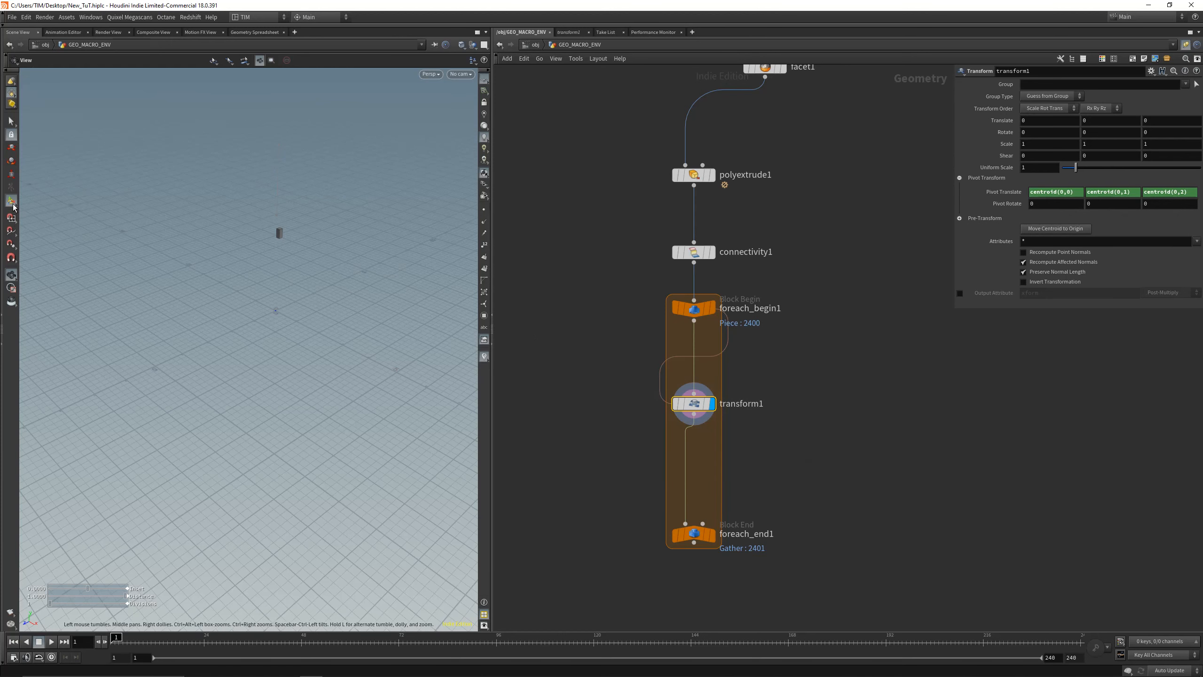
Step: Show transform1's handle in the viewport and examine where the pivot sits on the single piece
key(Return)
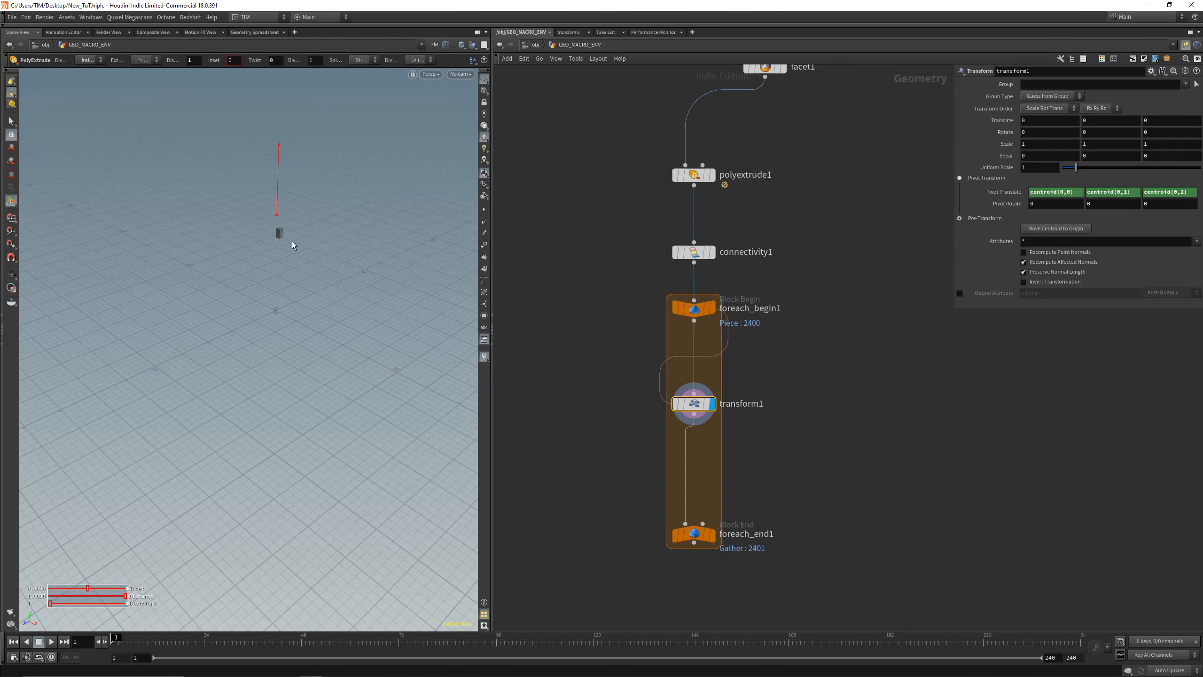
drag(634, 353, 755, 429)
key(Escape)
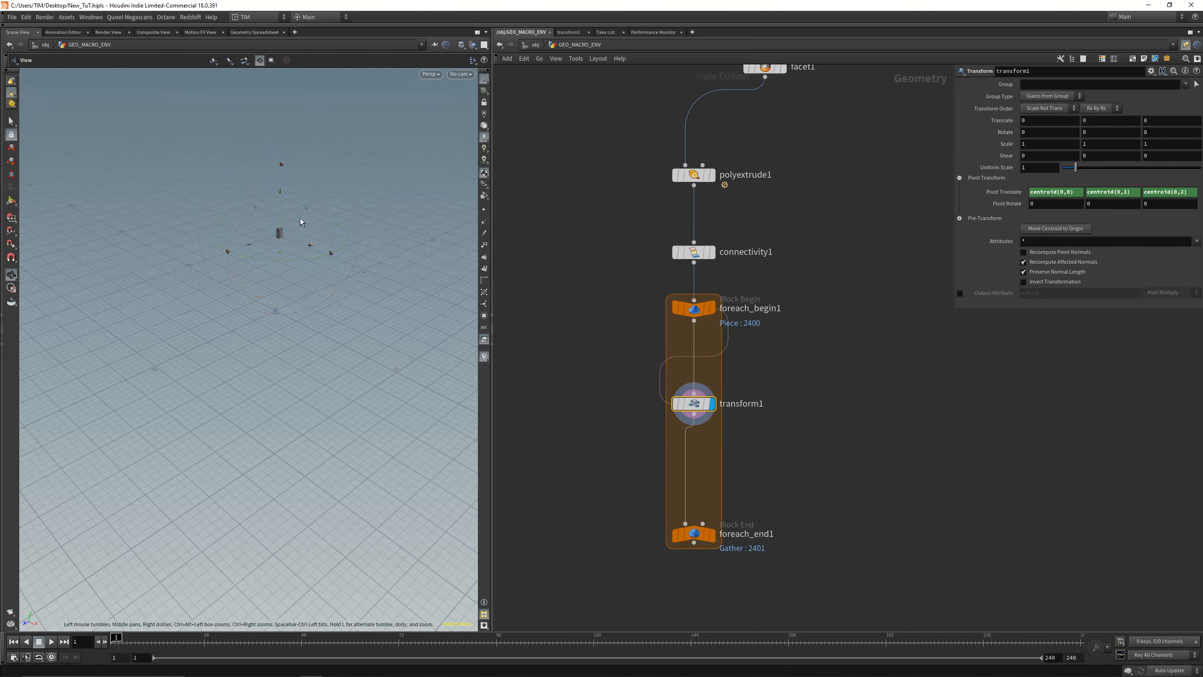
right_drag(304, 223, 322, 97)
middle_drag(286, 259, 283, 275)
right_drag(283, 275, 292, 189)
middle_drag(284, 204, 250, 314)
drag(250, 313, 244, 340)
right_drag(279, 274, 215, 500)
middle_drag(293, 305, 295, 278)
key(t)
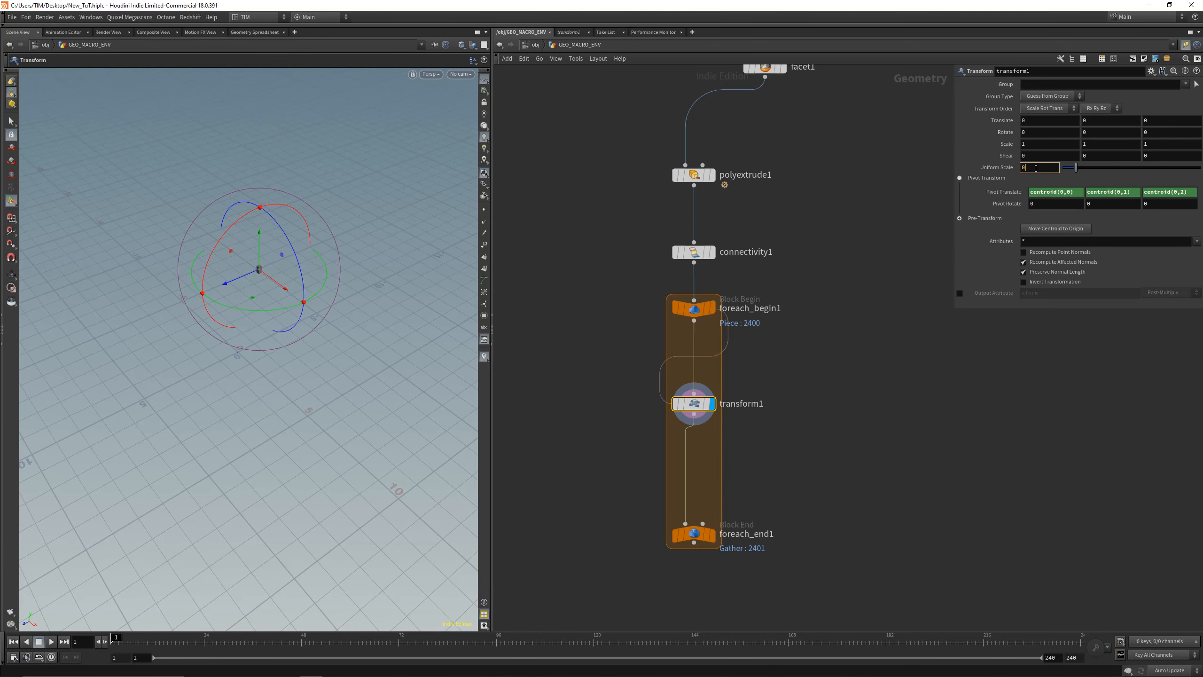
Step: Set transform1's Uniform Scale to 0.85, and display foreach_end1's output to check the gaps between the pieces
key(Return)
drag(659, 573, 816, 481)
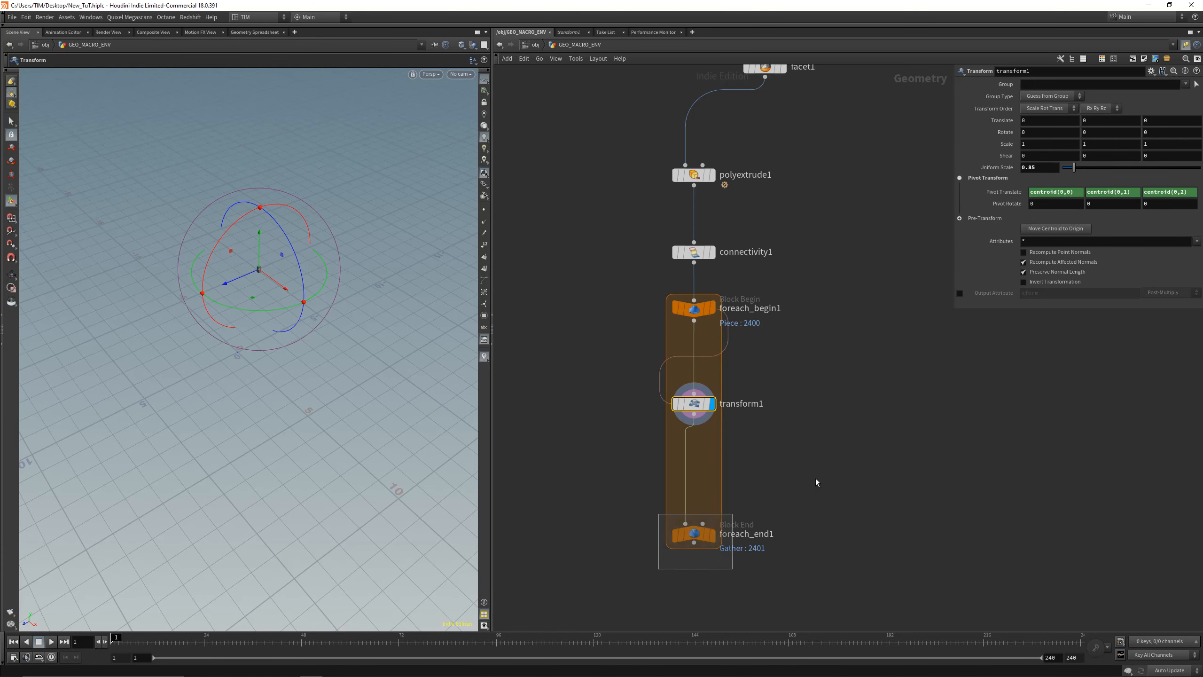
key(r)
alt+drag(279, 315, 261, 358)
alt+right_drag(262, 358, 265, 266)
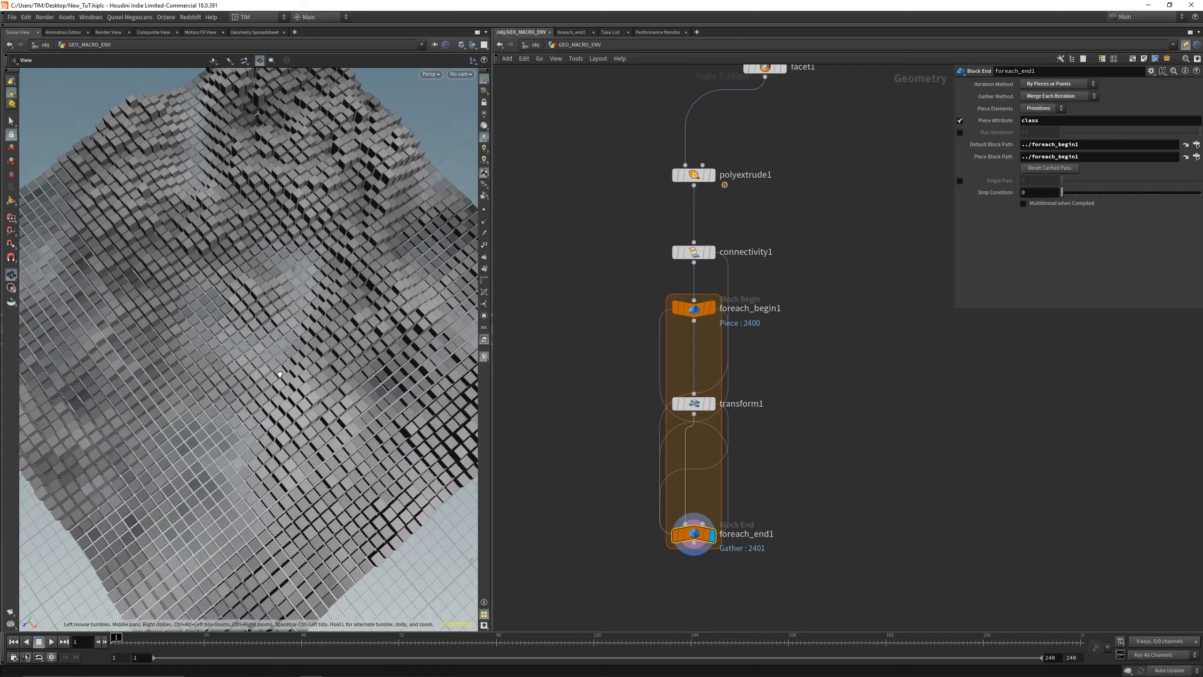
alt+drag(266, 265, 313, 323)
alt+right_drag(312, 322, 347, 371)
alt+drag(346, 371, 363, 277)
alt+right_drag(363, 277, 308, 388)
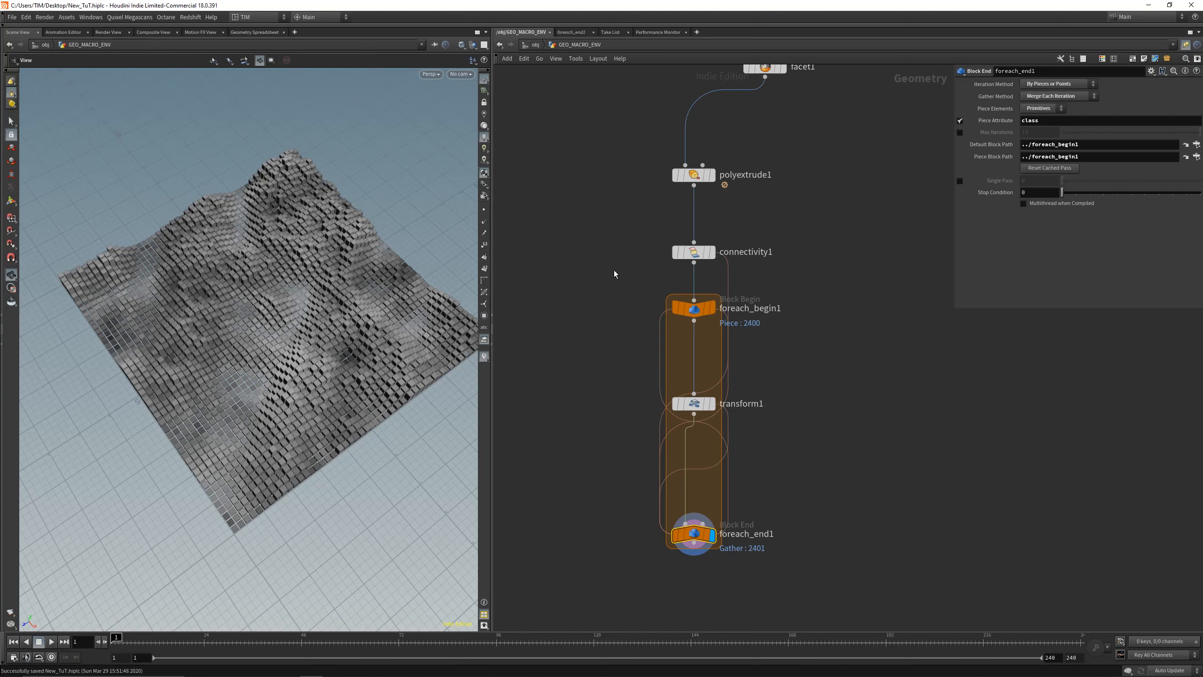
Step: Try a Uniform Scale of 0.43 on transform1 and inspect the scaled pieces from several angles
click(695, 404)
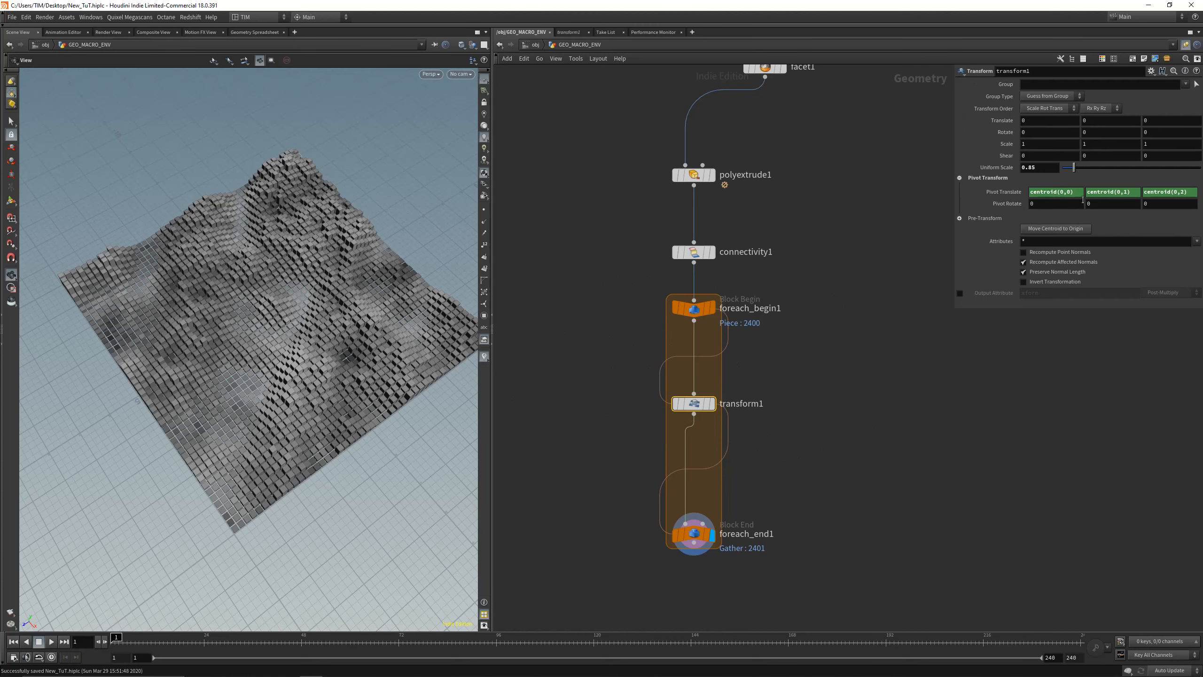
middle_drag(1049, 191, 871, 199)
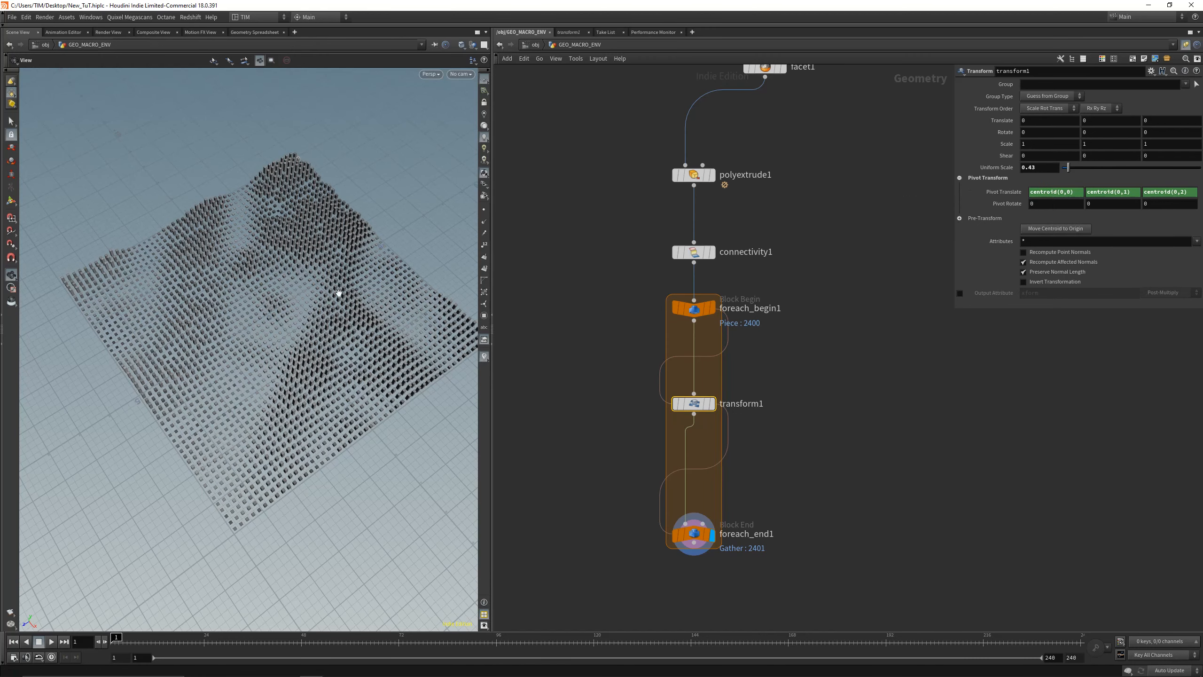
drag(296, 326, 257, 278)
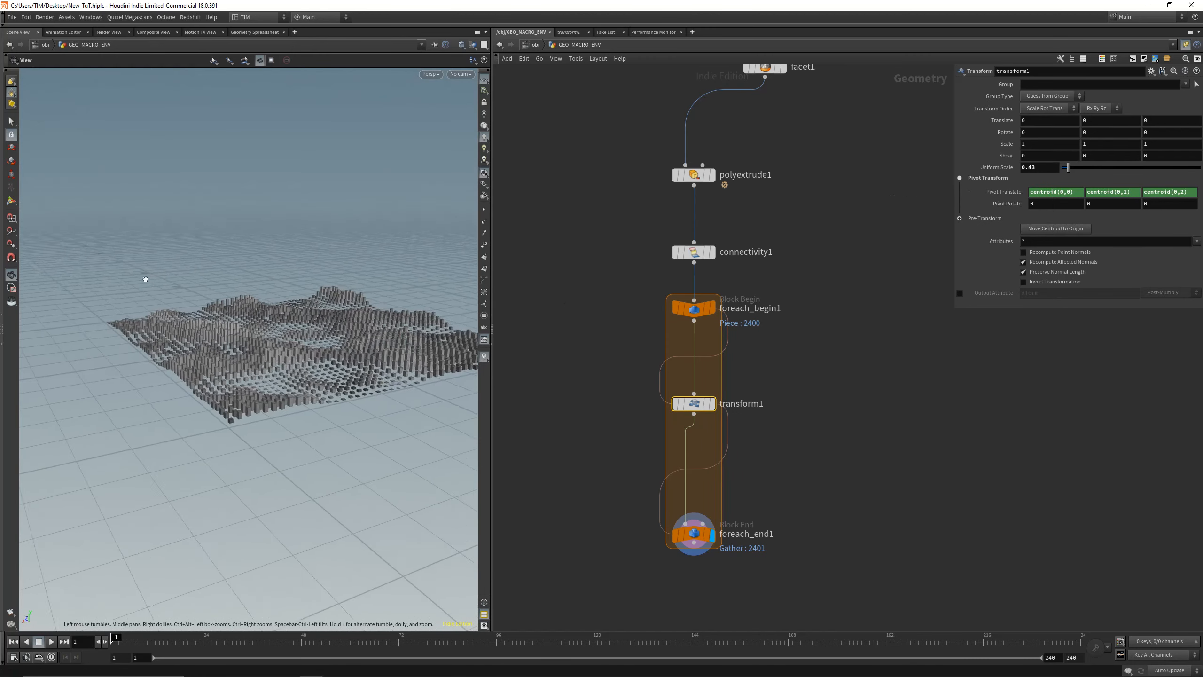
drag(145, 279, 80, 295)
scroll(356, 350, up, 4)
drag(356, 427, 294, 554)
scroll(317, 371, up, 5)
scroll(295, 554, down, 5)
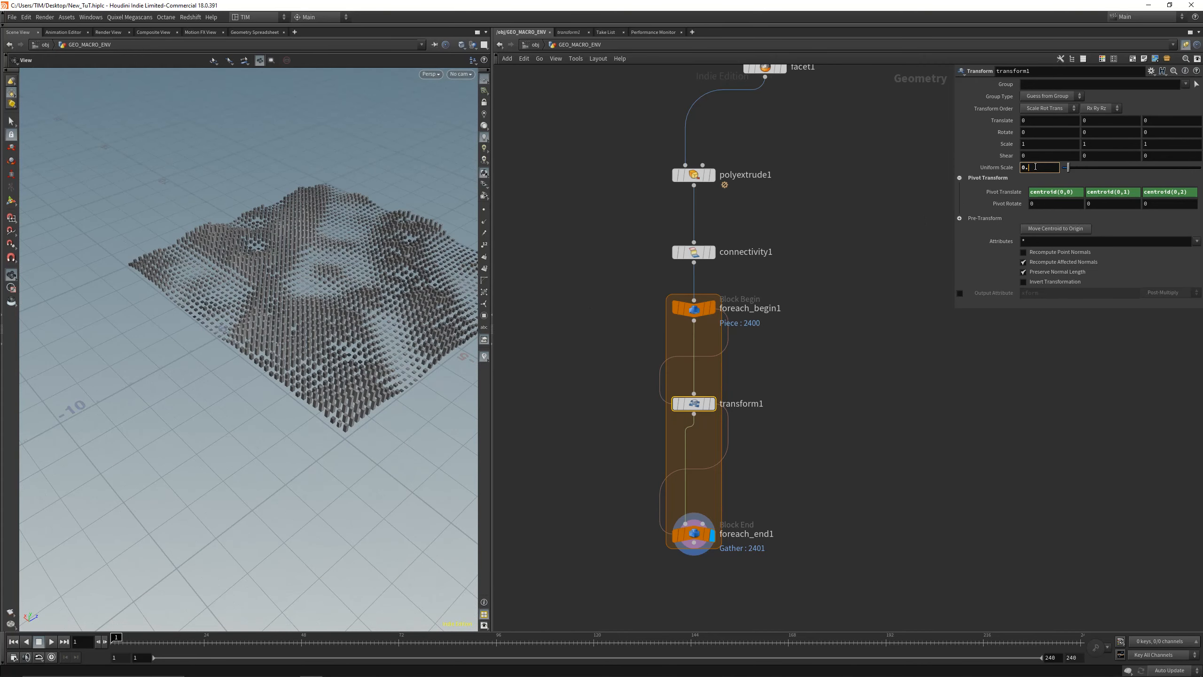
Step: Set transform1's Uniform Scale back to 0.85, check the gaps between the pieces, and save the scene file
middle_drag(470, 229, 410, 295)
drag(410, 294, 352, 342)
middle_drag(353, 341, 366, 358)
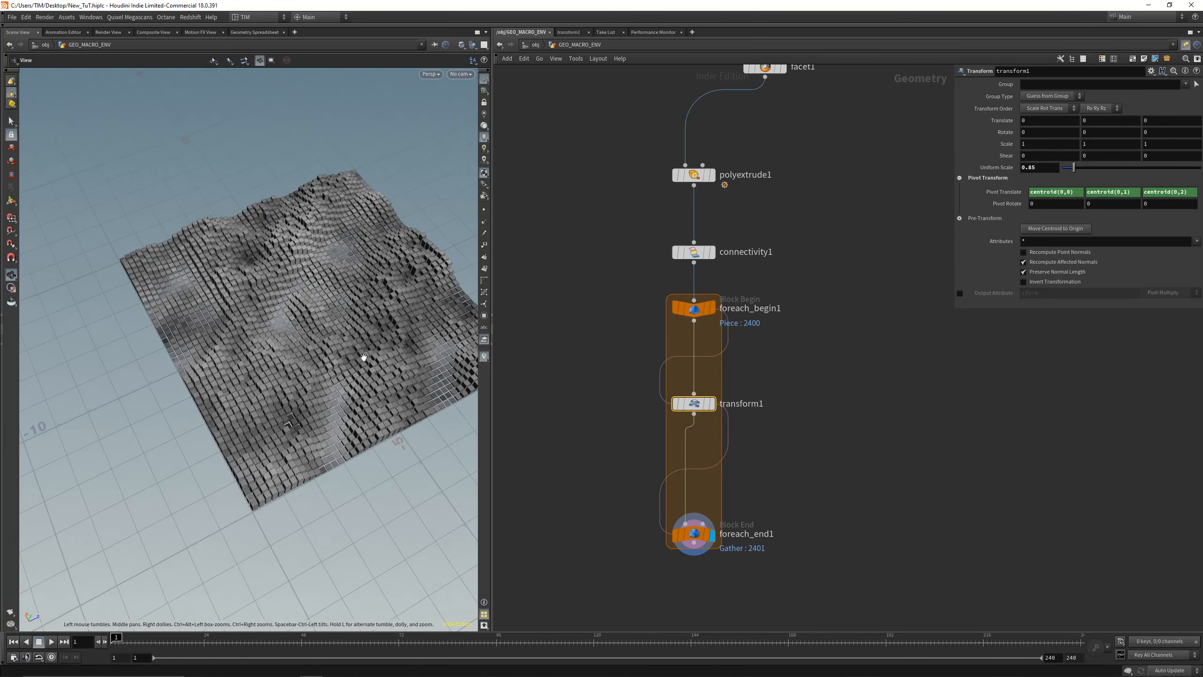
scroll(366, 358, up, 4)
drag(363, 334, 386, 282)
scroll(362, 331, down, 3)
drag(362, 331, 336, 317)
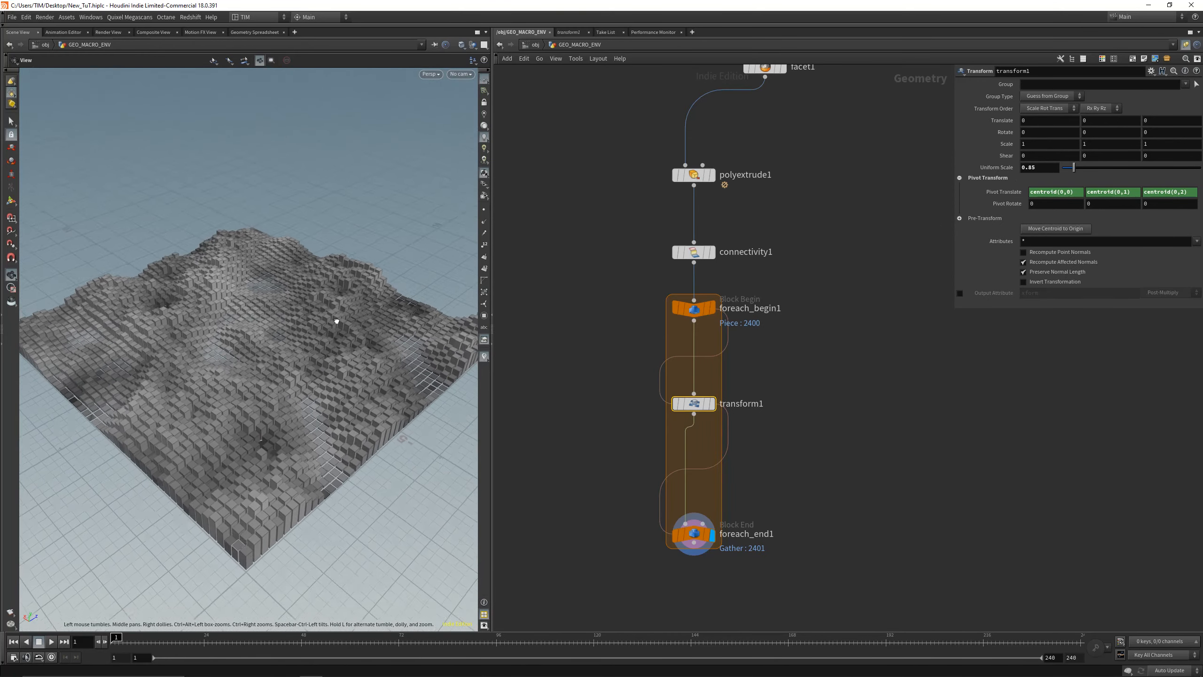
key(ctrl+s)
mouse_move(227, 393)
mouse_down()
mouse_move(220, 334)
mouse_move(214, 376)
mouse_up()
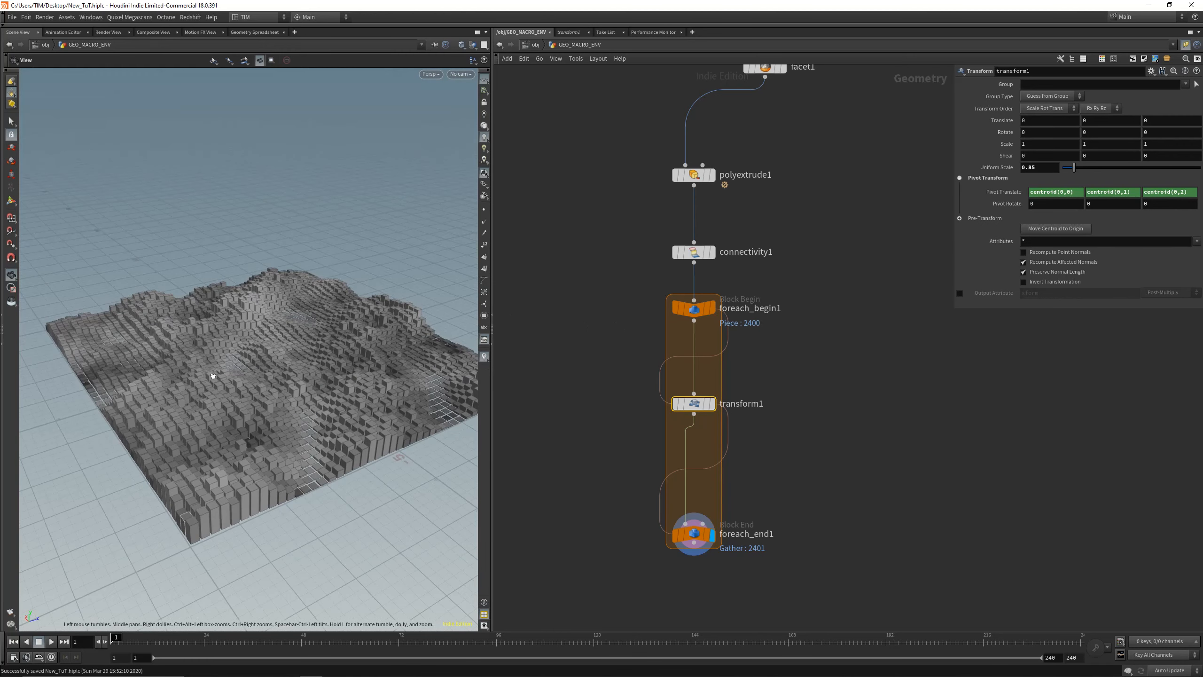
Step: Colour the For-Each loop block of foreach_end1 white in the network
middle_drag(588, 455, 551, 209)
scroll(550, 209, down, 2)
click(637, 276)
key(c)
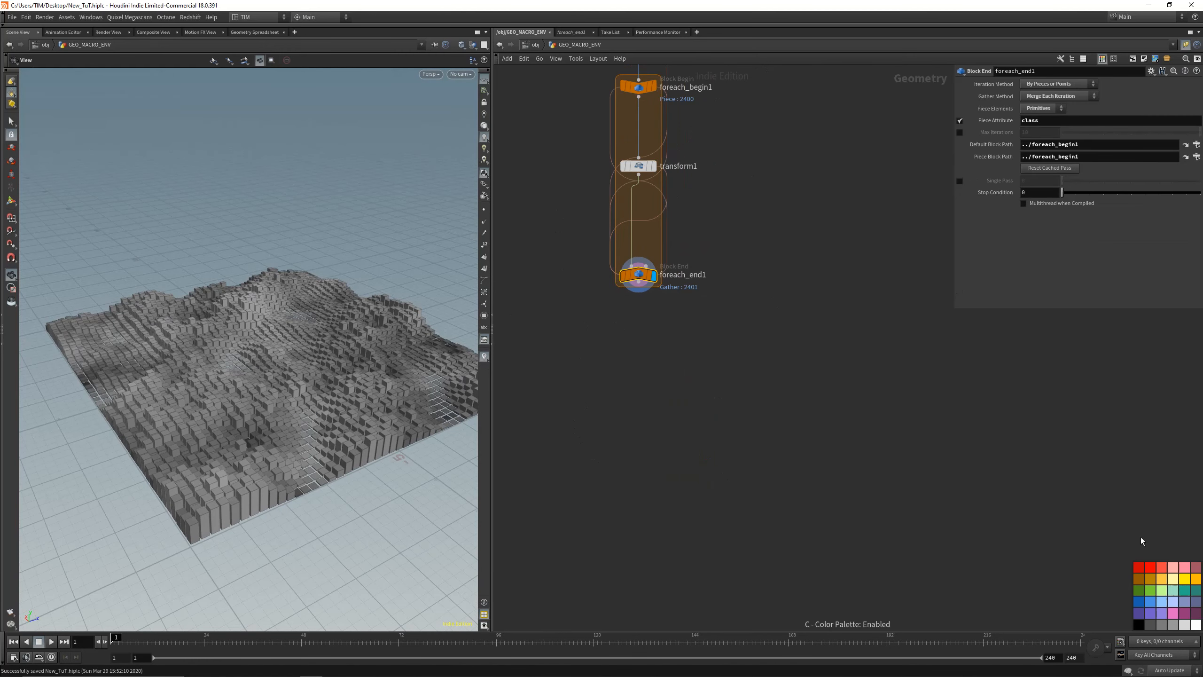
click(1196, 624)
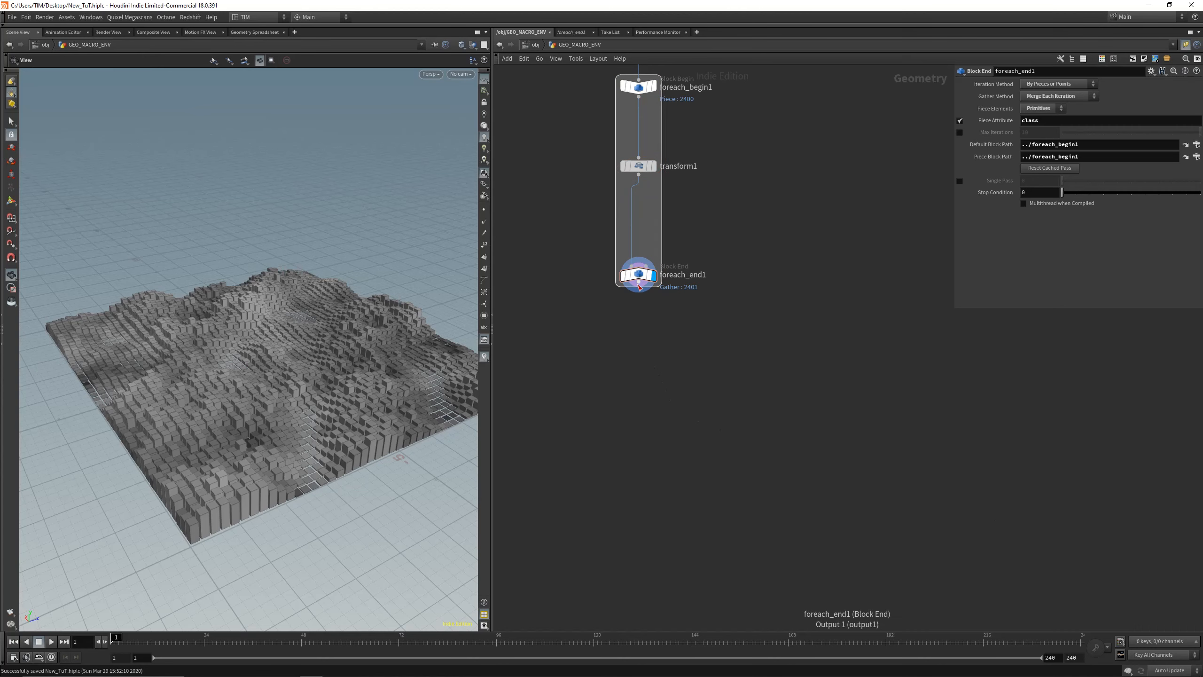
Step: Add a Null node after foreach_end1 and rename it OUT
drag(639, 288, 632, 455)
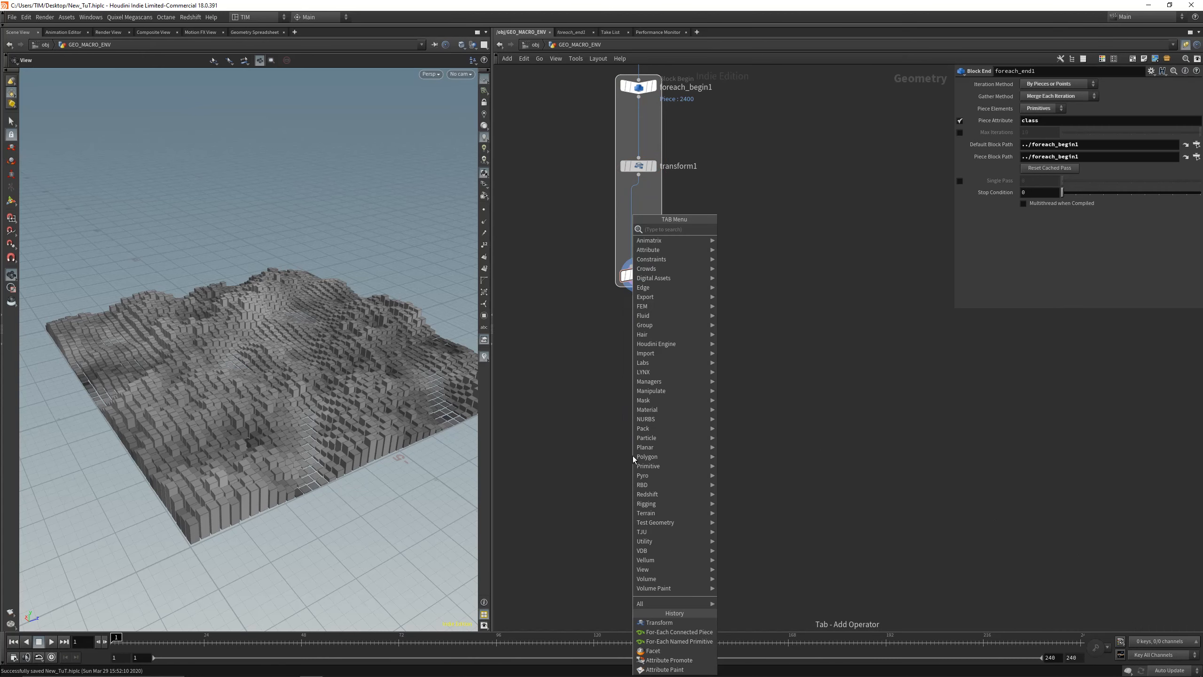
text(nu)
key(Return)
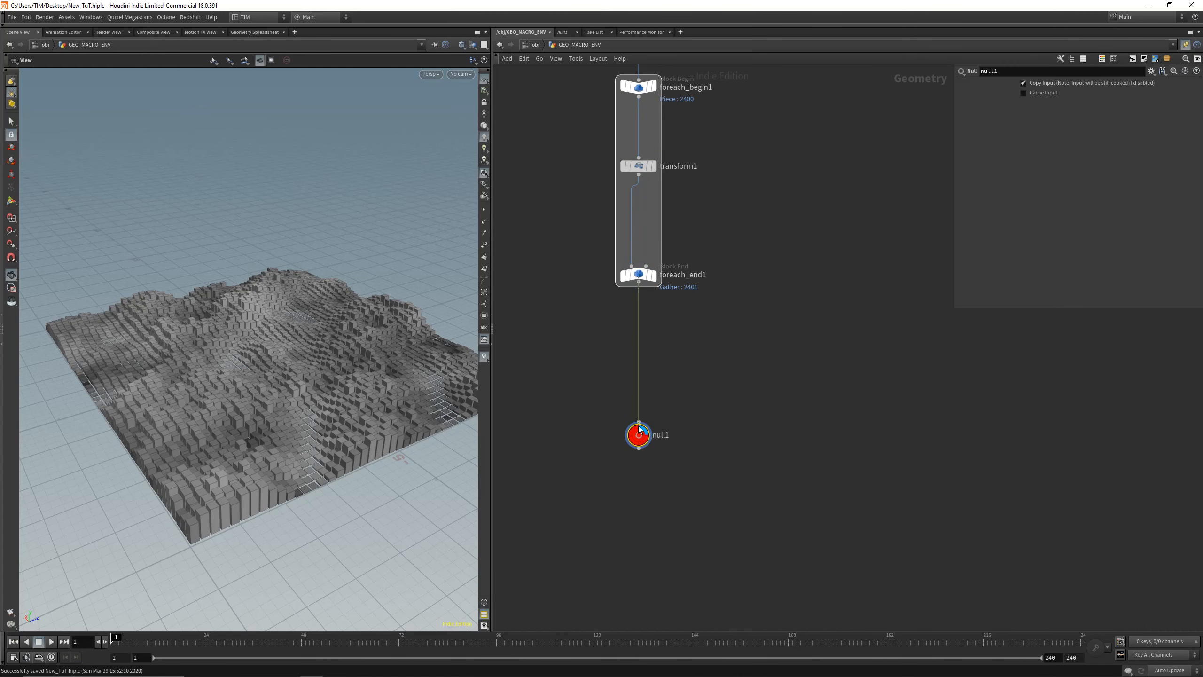
click(656, 414)
double_click(658, 414)
text(O)
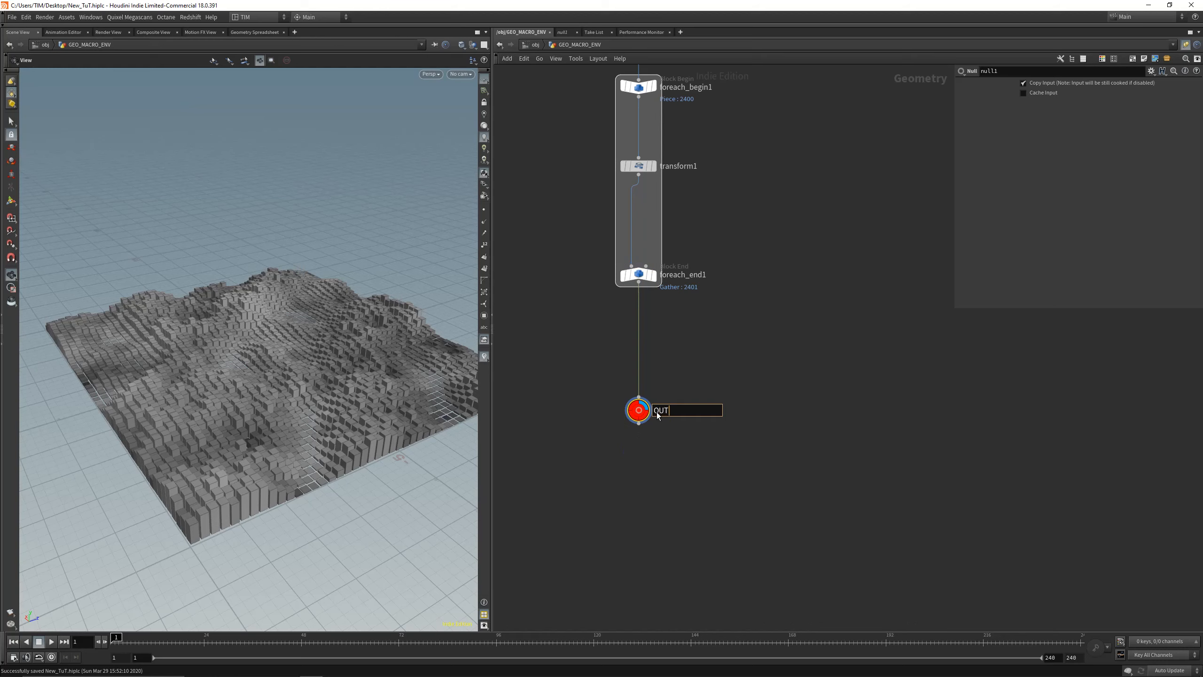
text(UT)
key(Return)
Step: Inspect the scaled pieces up close and from above, and examine the OUT node's geometry info
mouse_move(204, 385)
mouse_down()
mouse_move(286, 404)
mouse_move(336, 393)
mouse_move(319, 405)
mouse_move(289, 384)
mouse_up()
scroll(286, 404, up, 7)
key(w)
key(w)
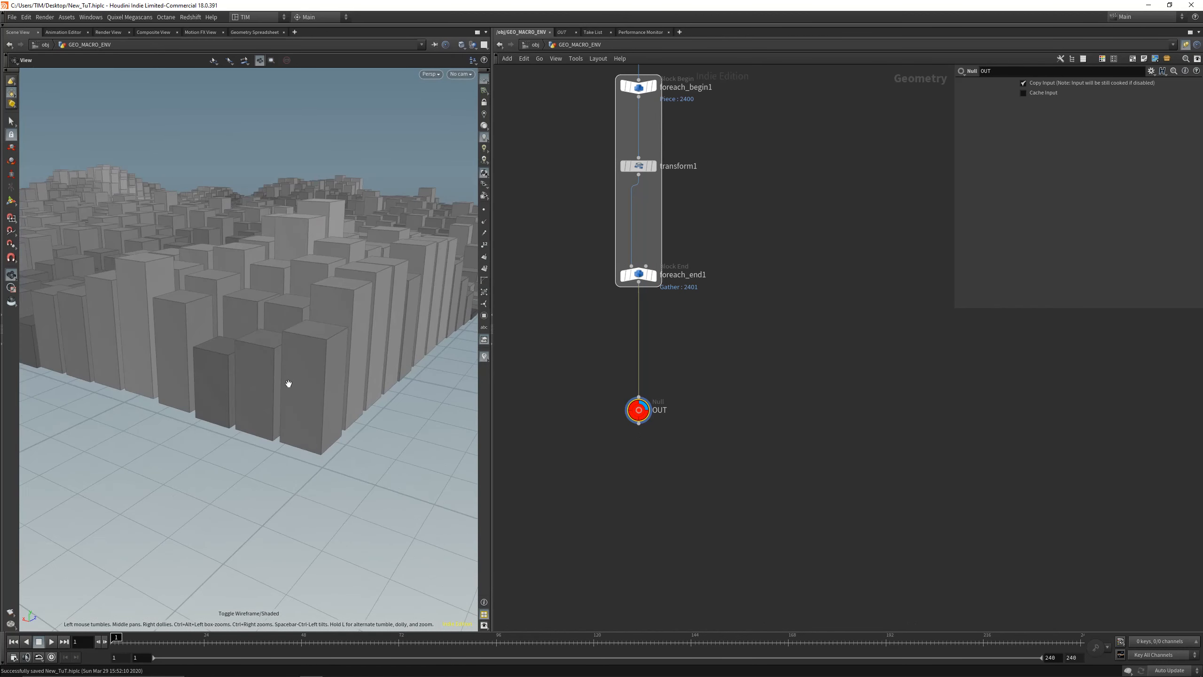
right_drag(288, 383, 322, 252)
drag(322, 252, 310, 402)
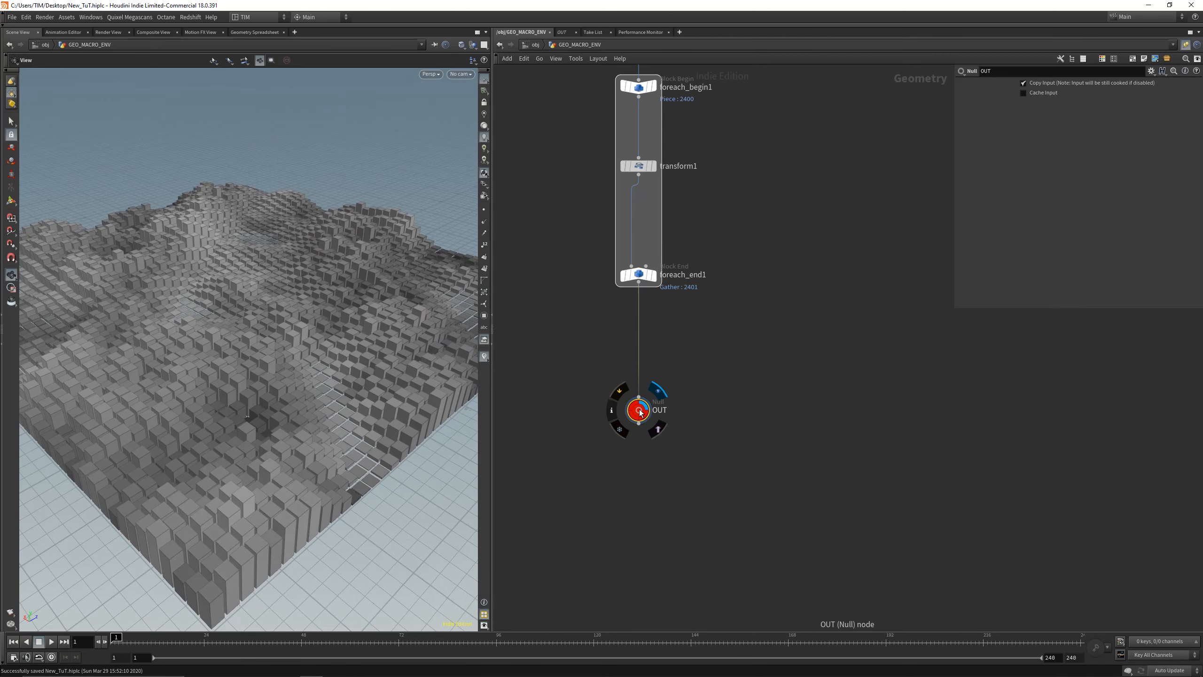
middle_click(640, 413)
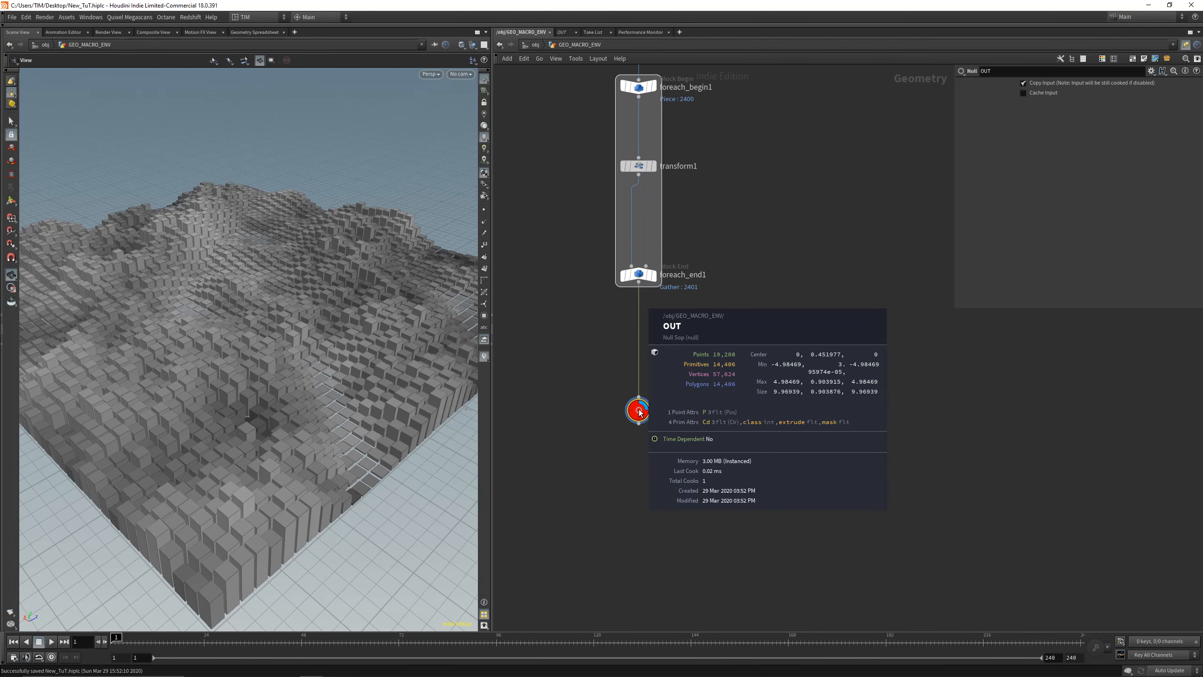
Step: Move OUT further down and branch an Attribute Promote node off foreach_end1's output
drag(640, 412, 639, 474)
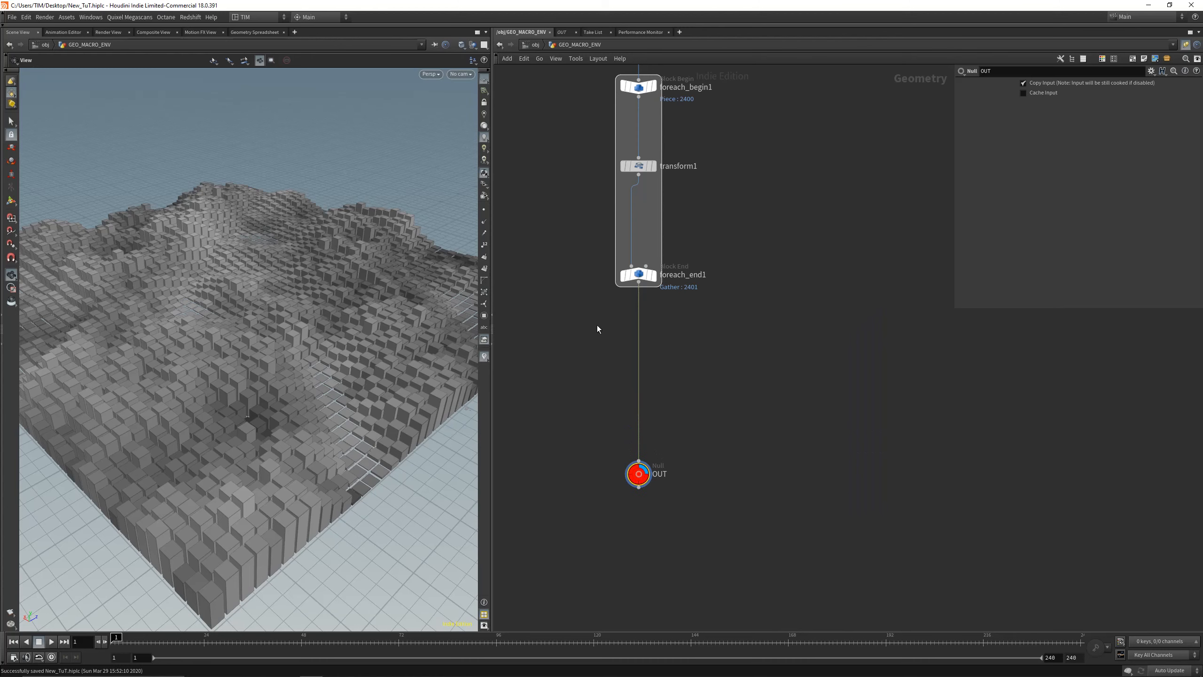
drag(639, 283, 751, 430)
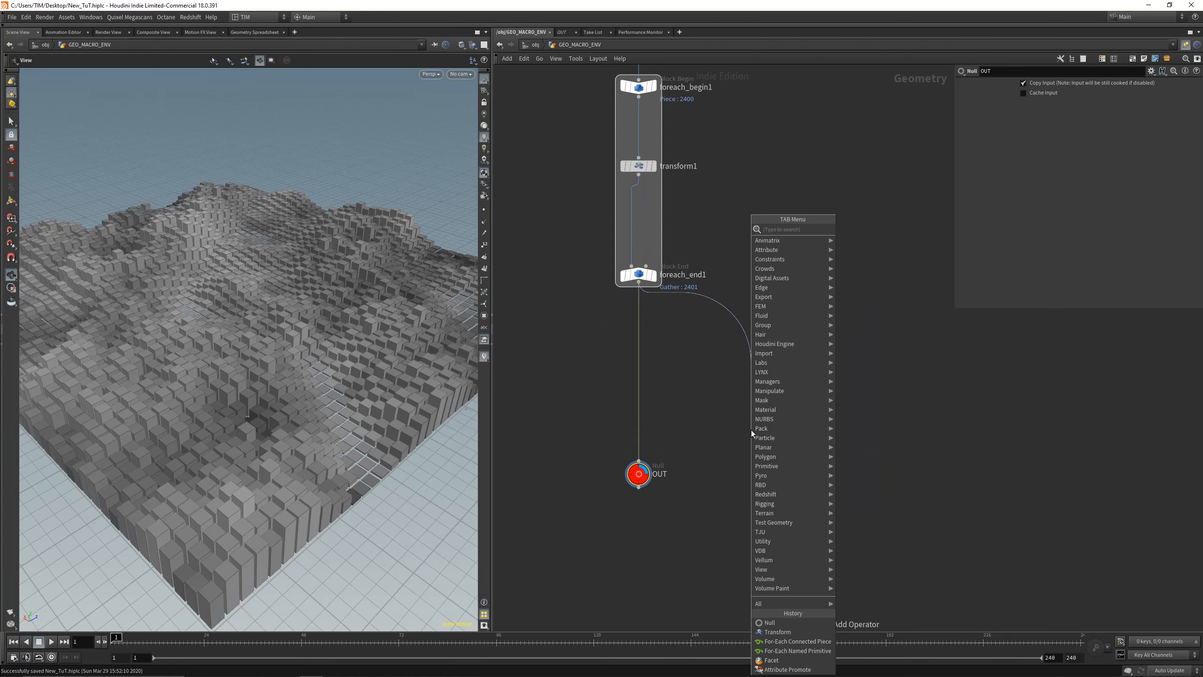
text(at)
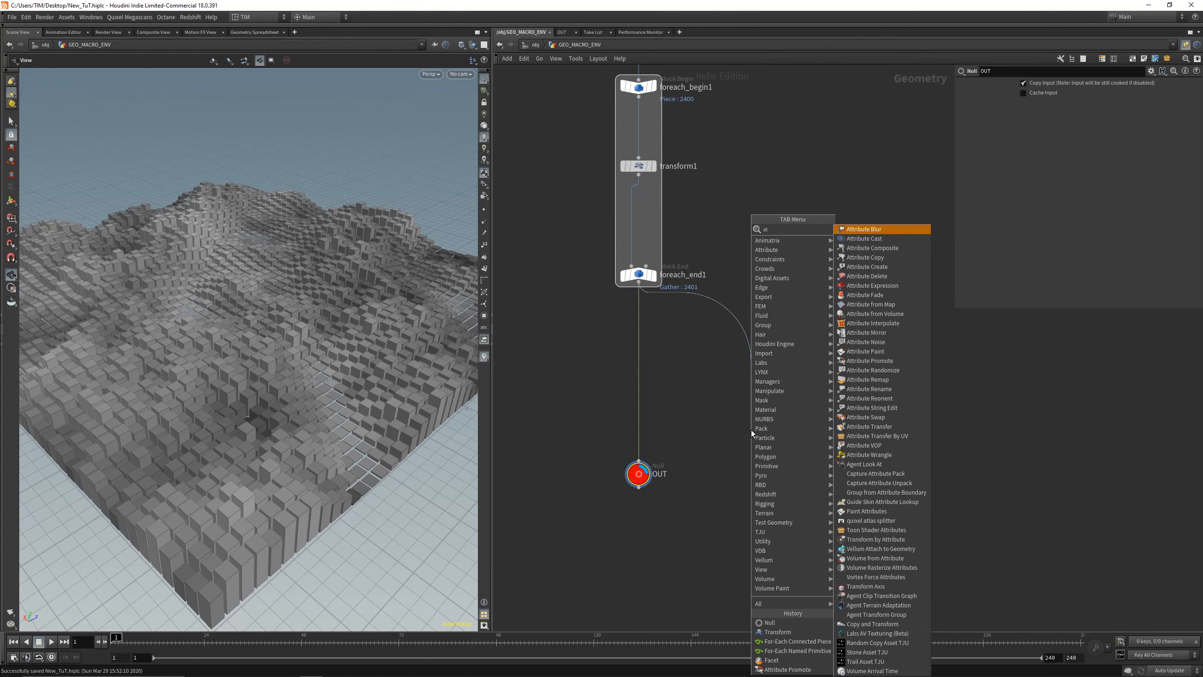
text(pro)
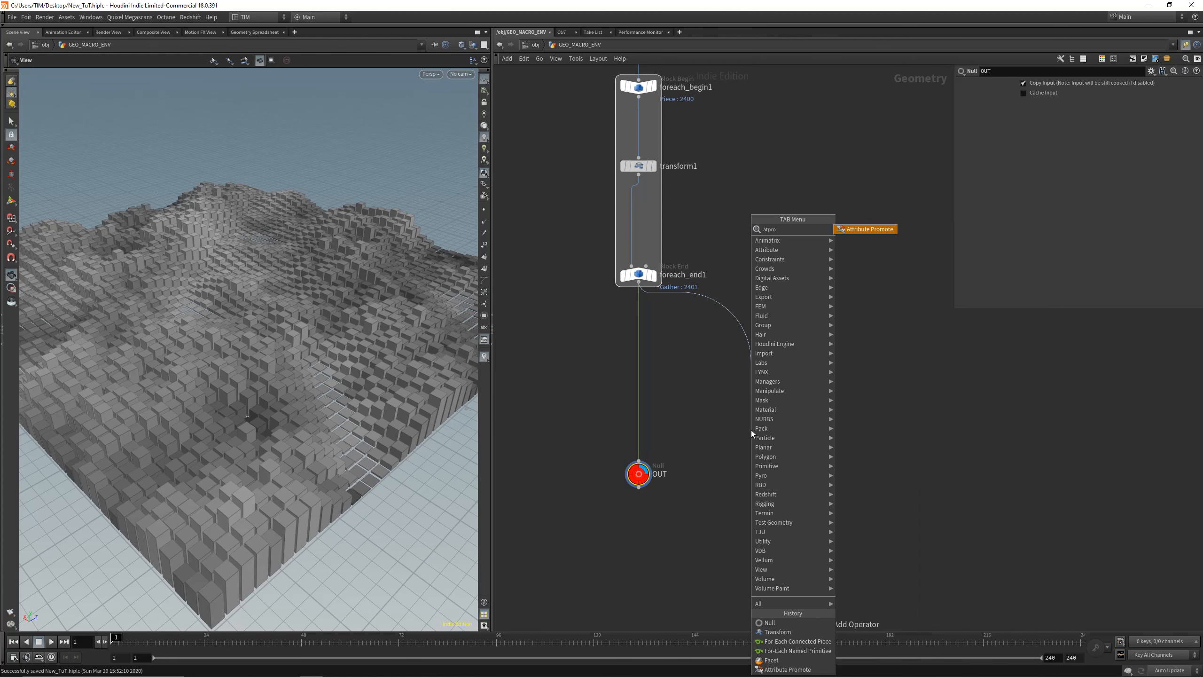
key(Return)
drag(751, 430, 740, 344)
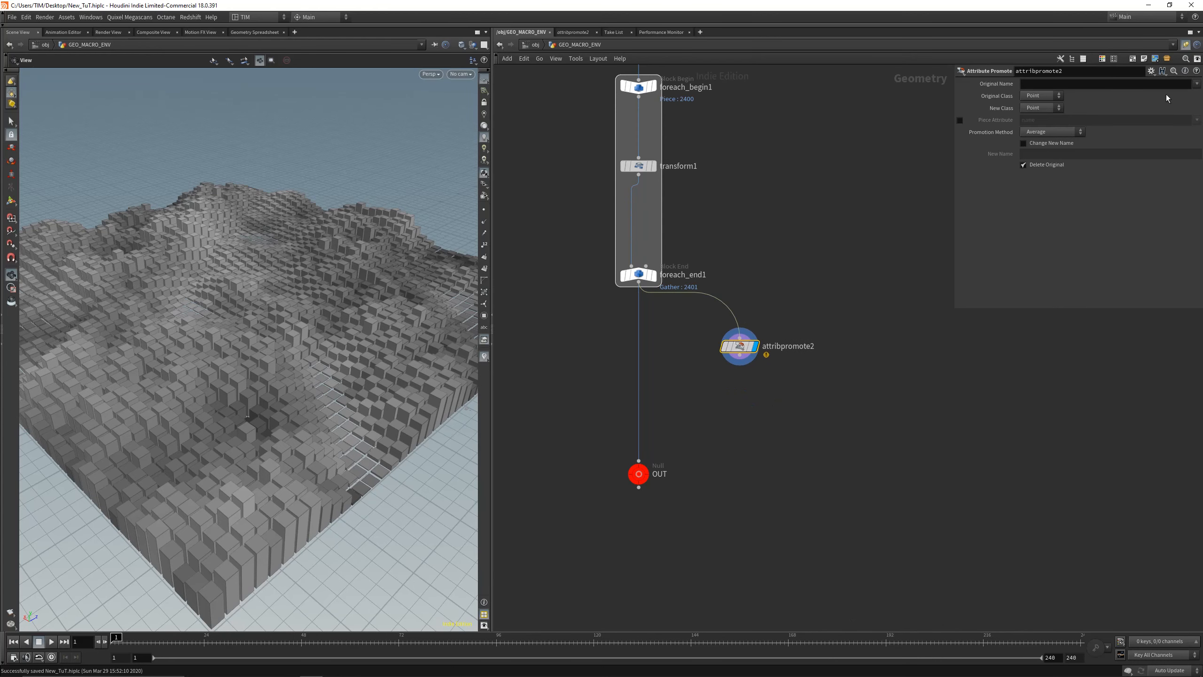
Step: Set attribpromote2 to promote the class attribute from Primitive to Point
click(1197, 87)
drag(744, 396, 785, 330)
click(1060, 96)
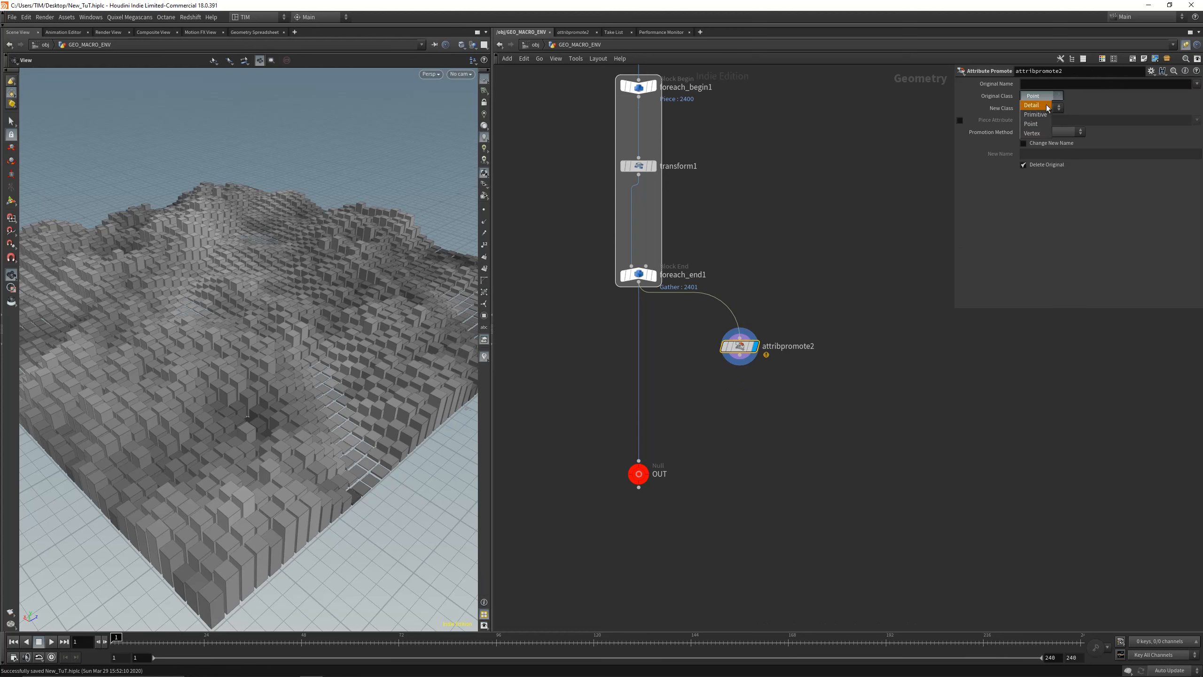
click(1037, 114)
click(1048, 107)
click(1041, 136)
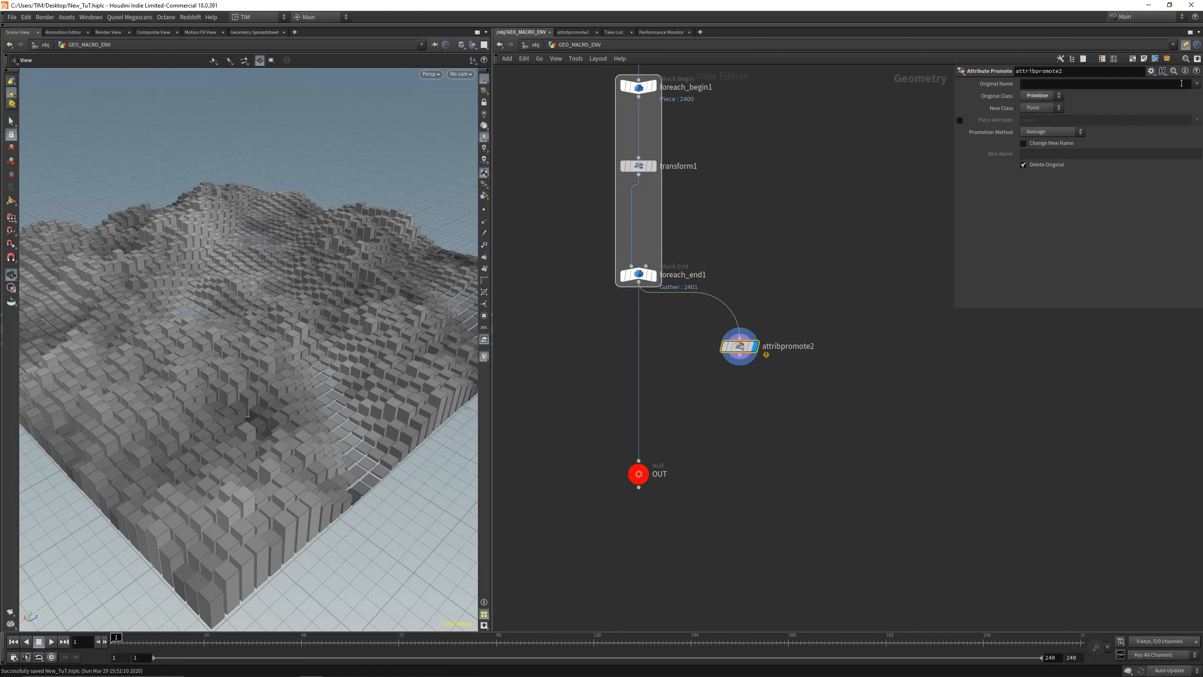
click(1197, 83)
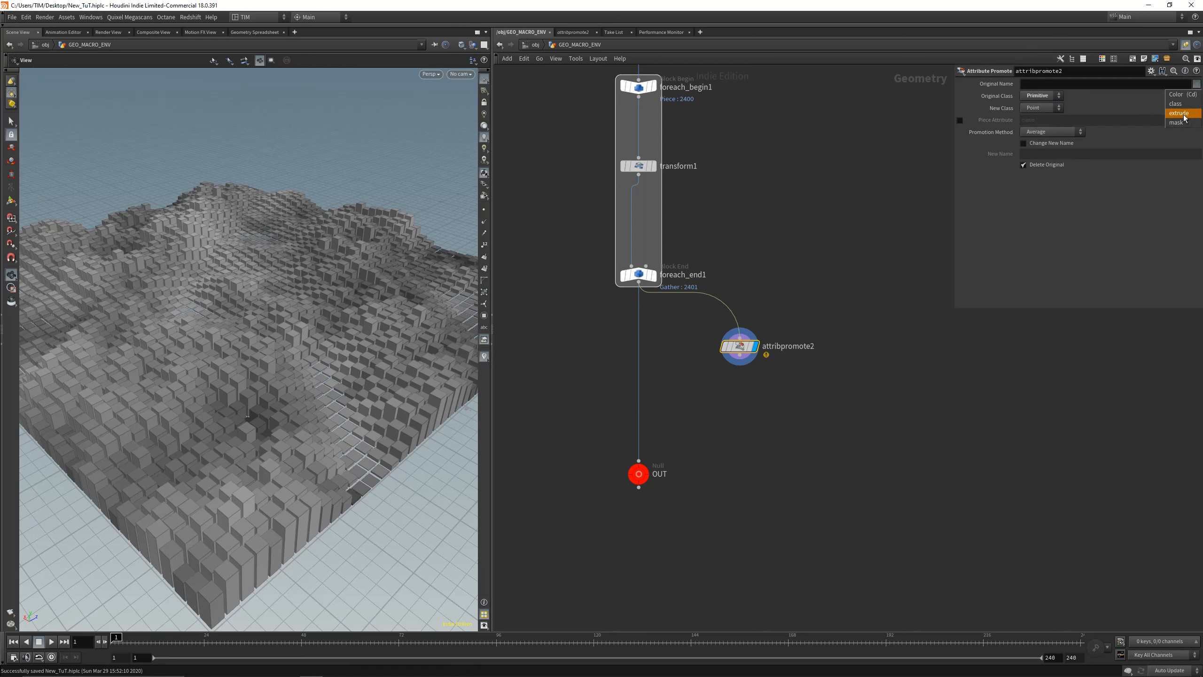
click(1184, 104)
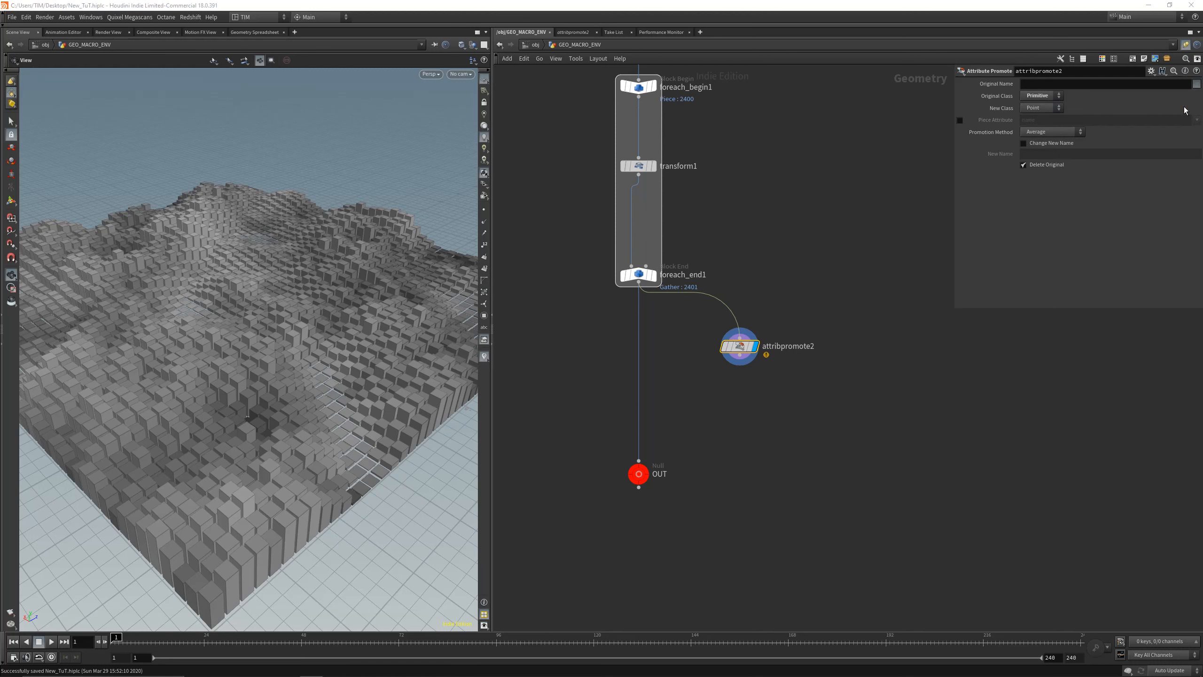
Step: Visualize the class point attribute from attribpromote2's node info and inspect the colour of each piece from several angles
middle_click(738, 349)
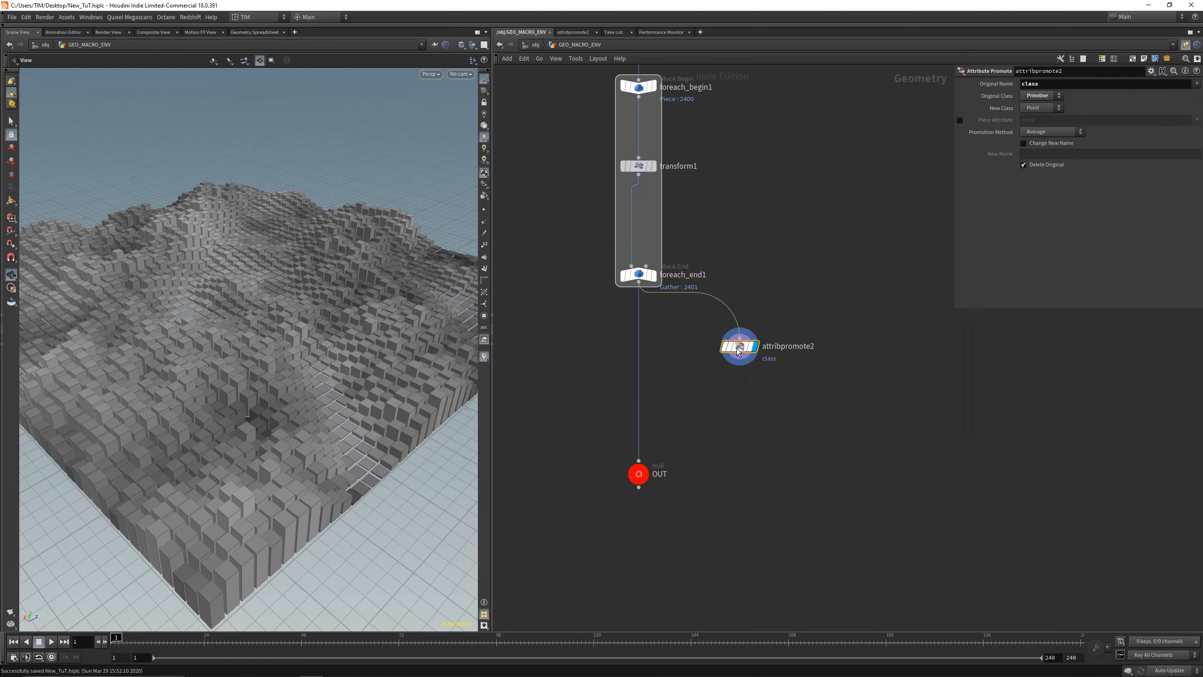
click(711, 346)
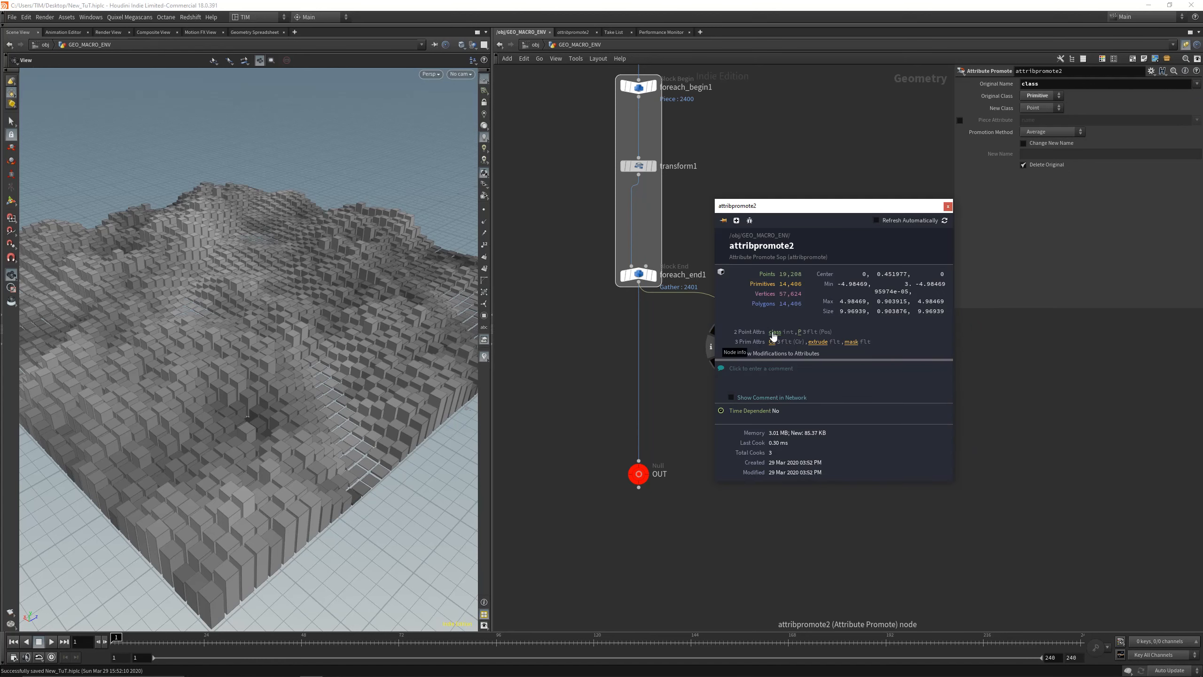
click(775, 331)
click(948, 207)
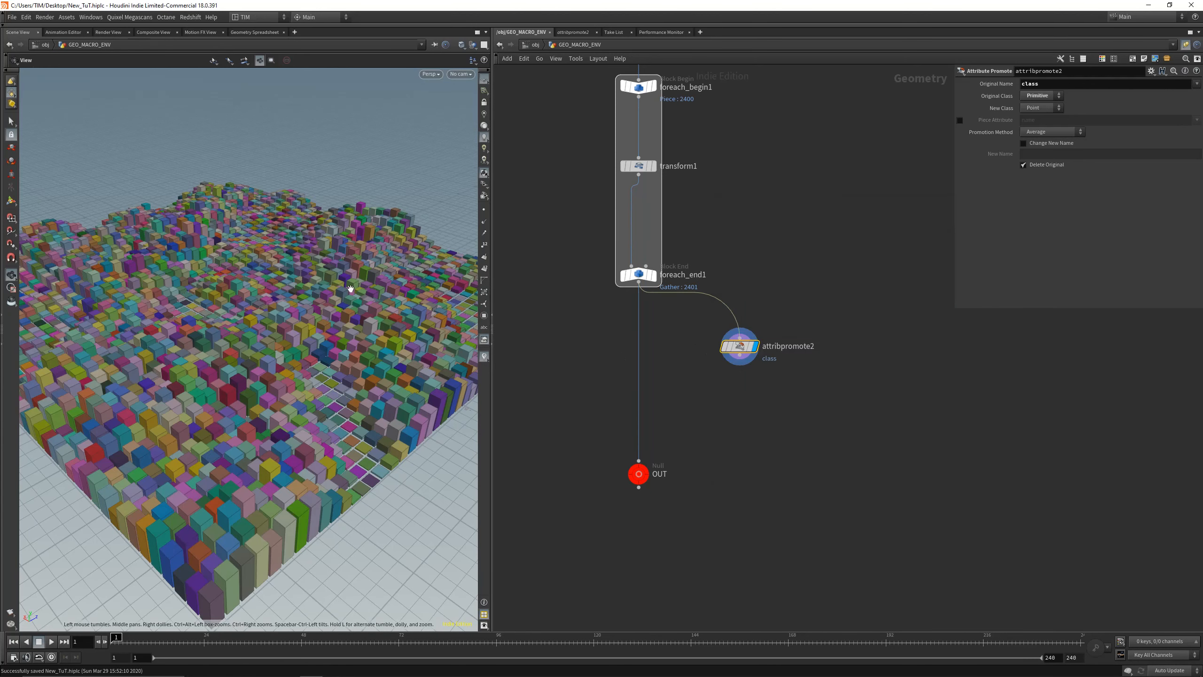
drag(349, 290, 288, 300)
drag(106, 168, 114, 404)
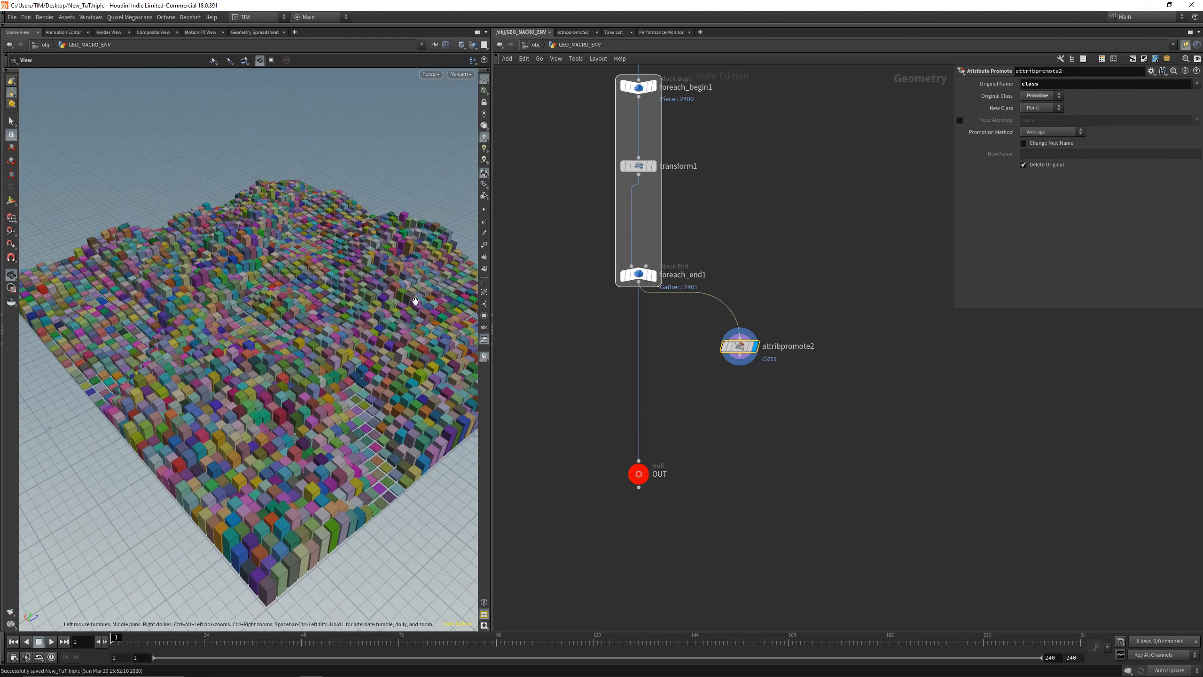
right_drag(217, 353, 307, 190)
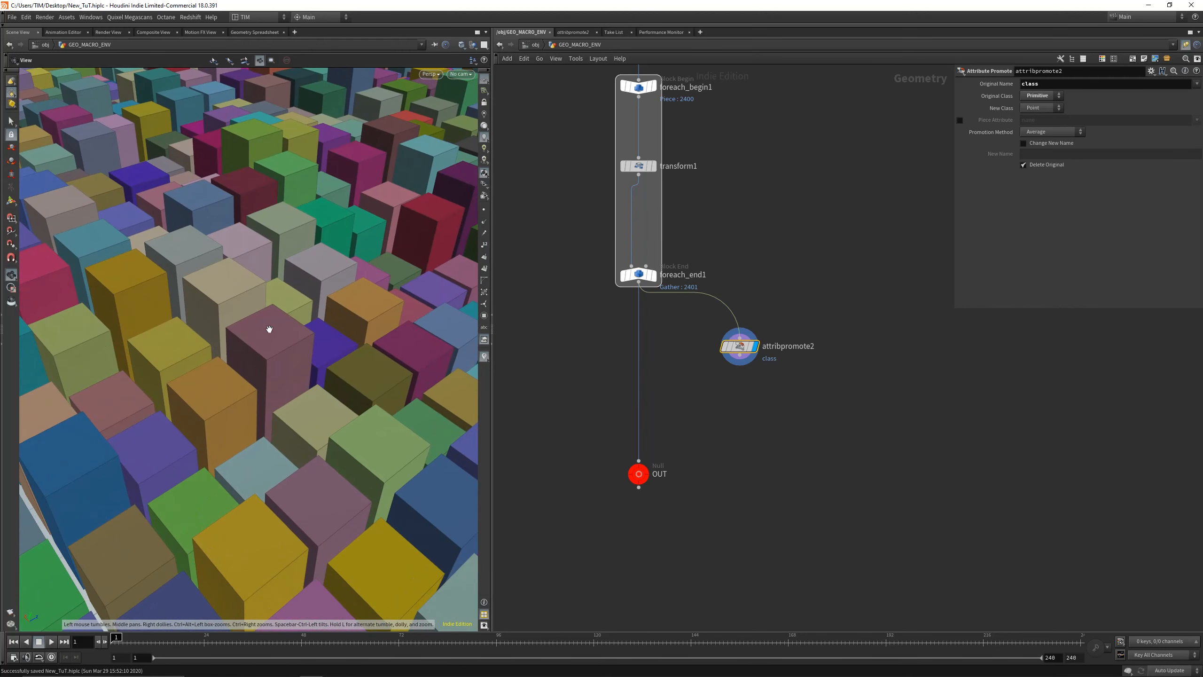
right_drag(285, 308, 216, 508)
right_drag(327, 223, 318, 294)
middle_drag(317, 294, 250, 393)
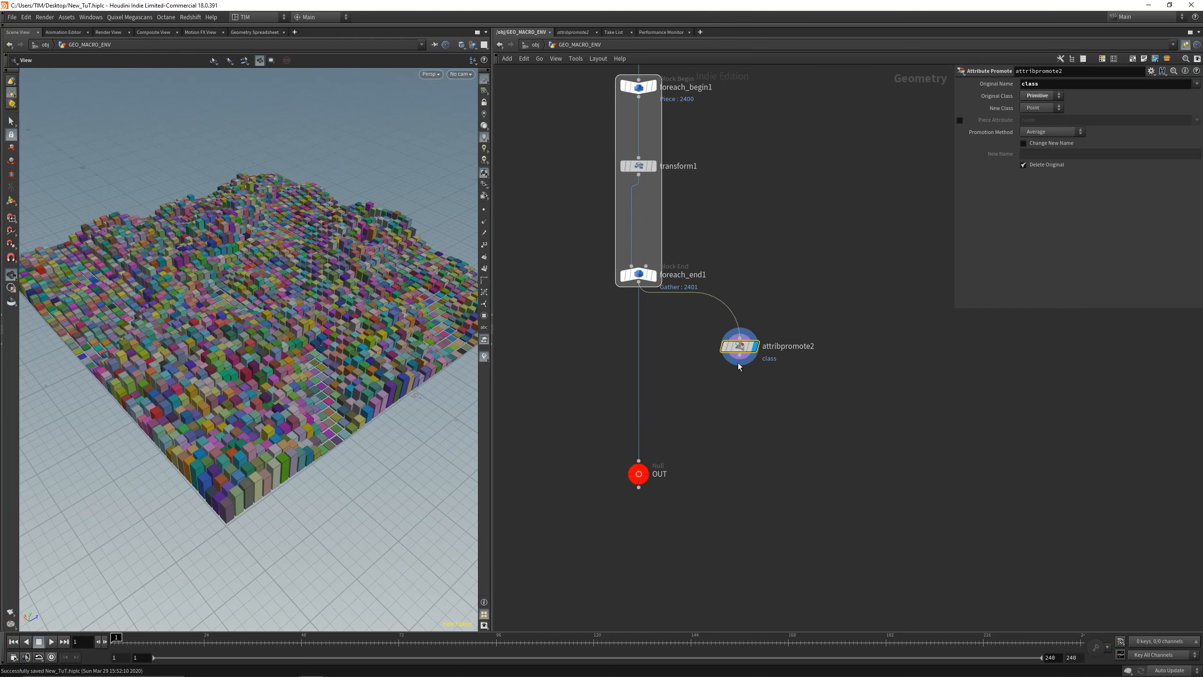
Step: Insert attribpromote2 between foreach_end1 and OUT, turn off the class visualization, and display OUT
drag(740, 348, 640, 371)
drag(568, 550, 679, 431)
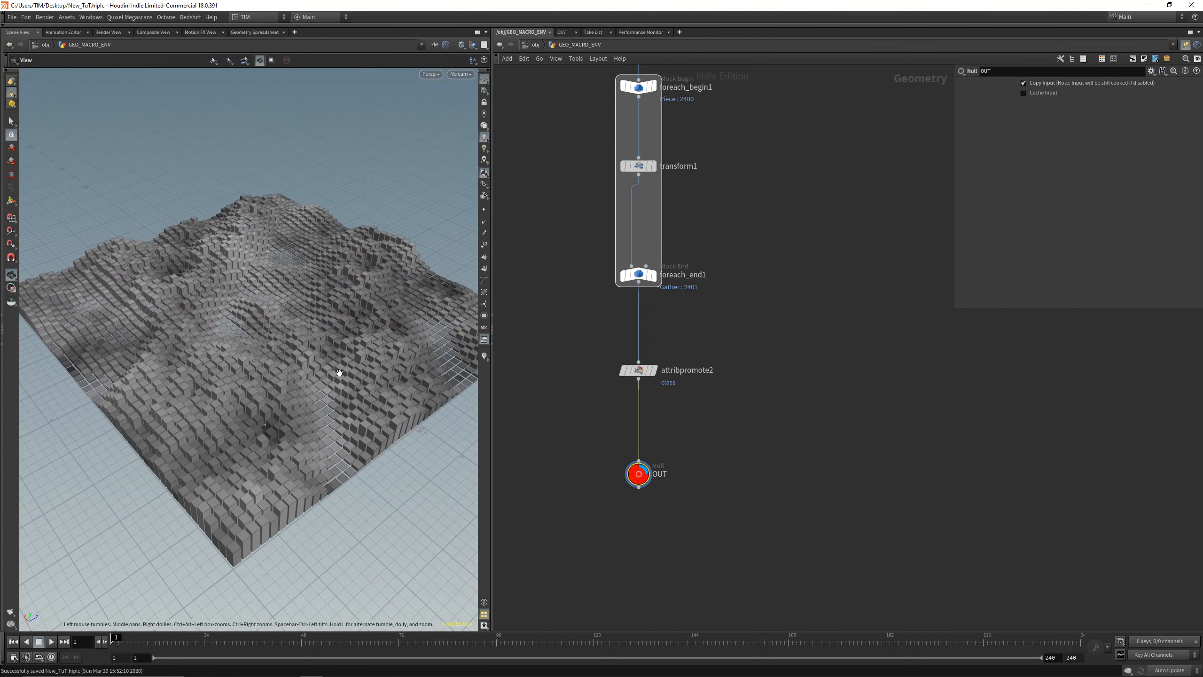
Step: Try inserting a Color node between attribpromote2 and OUT
key(Tab)
text(null)
key(Return)
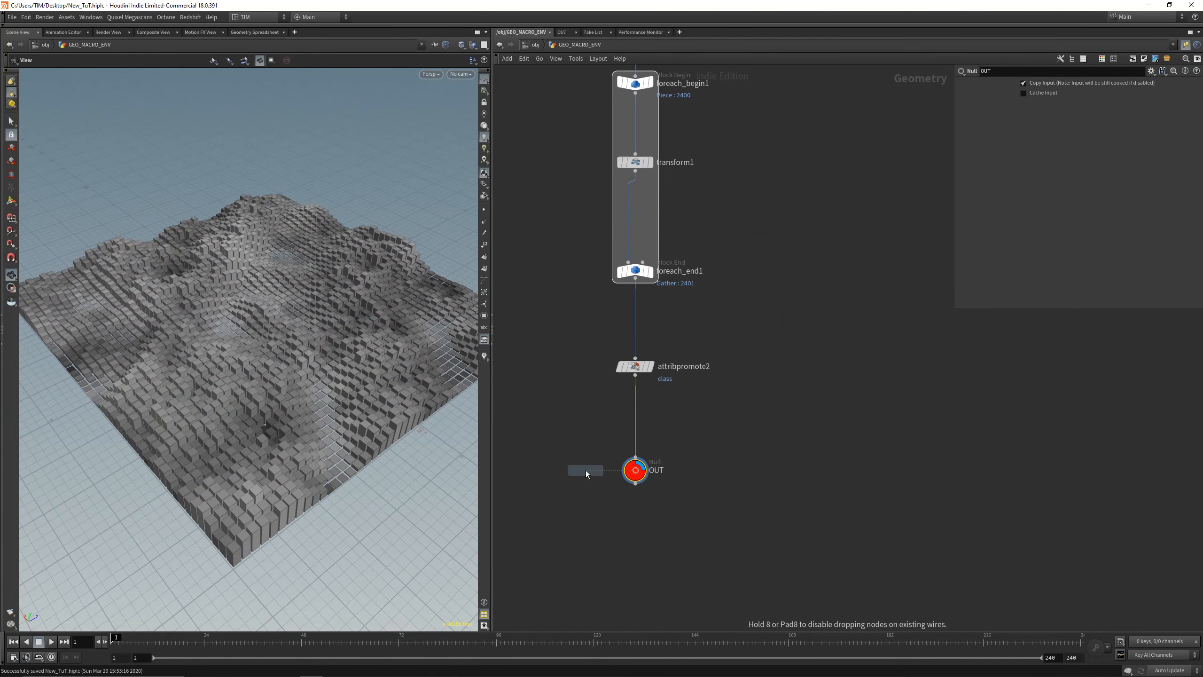
click(635, 411)
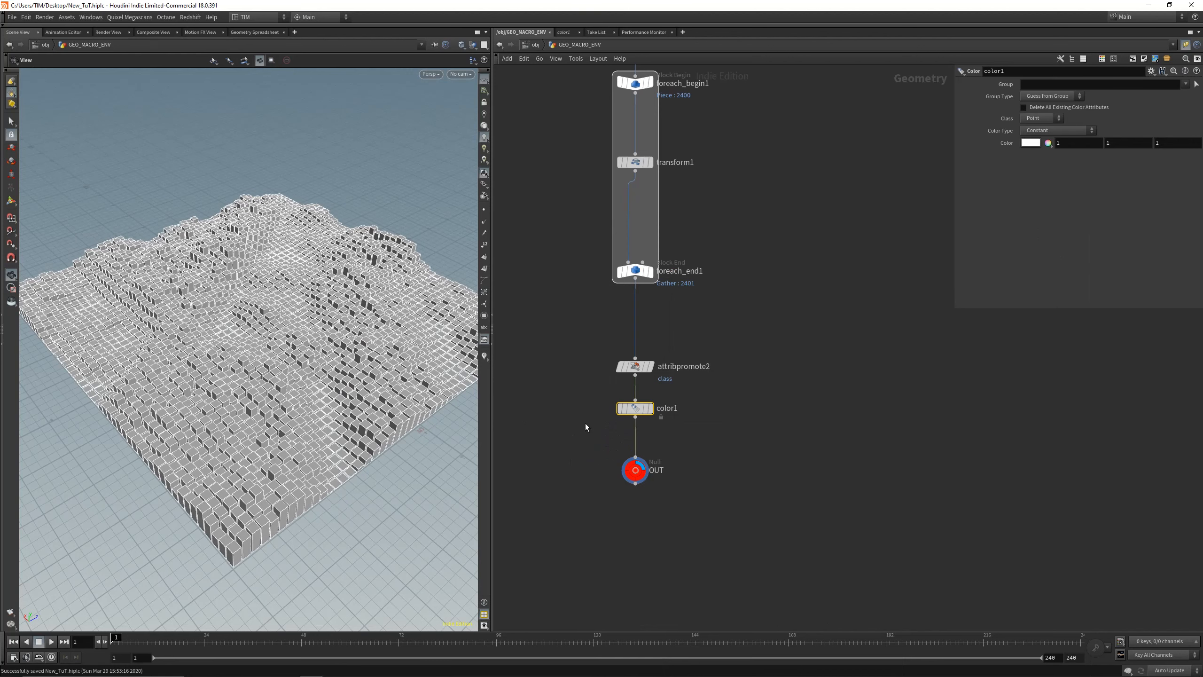
key(ctrl+s)
key(Delete)
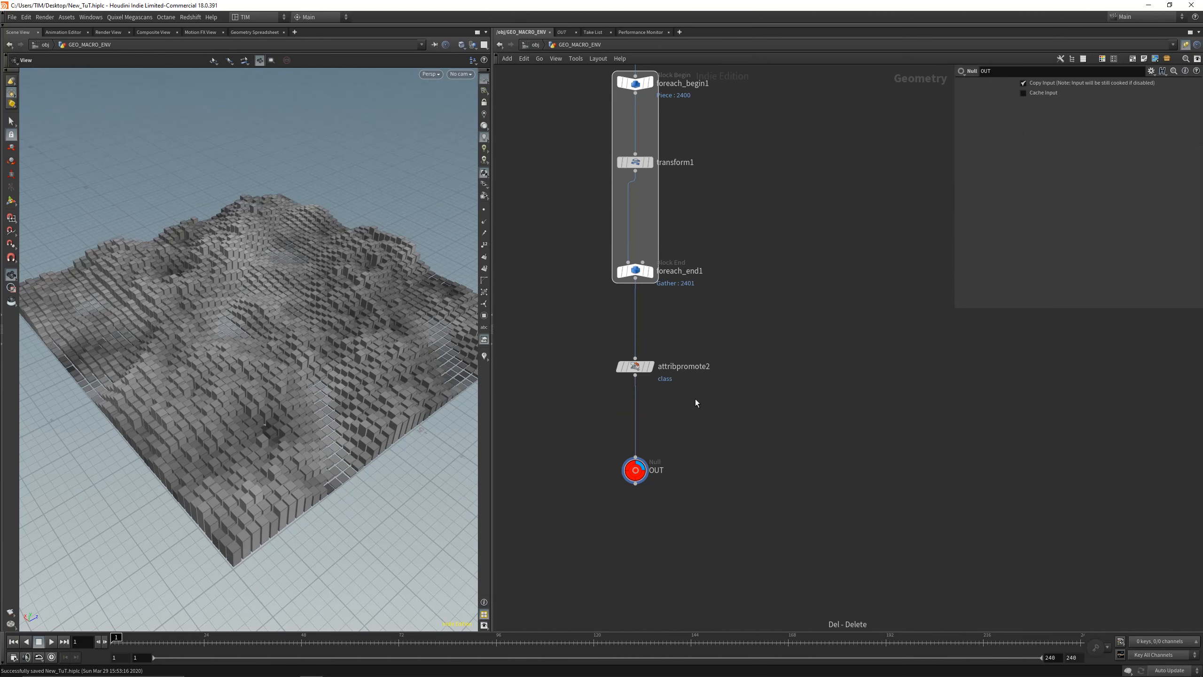
Step: Compare the attribute info of foreach_end1 and attribpromote2, leaving OUT as the displayed node
drag(547, 392, 758, 339)
key(r)
middle_click(636, 359)
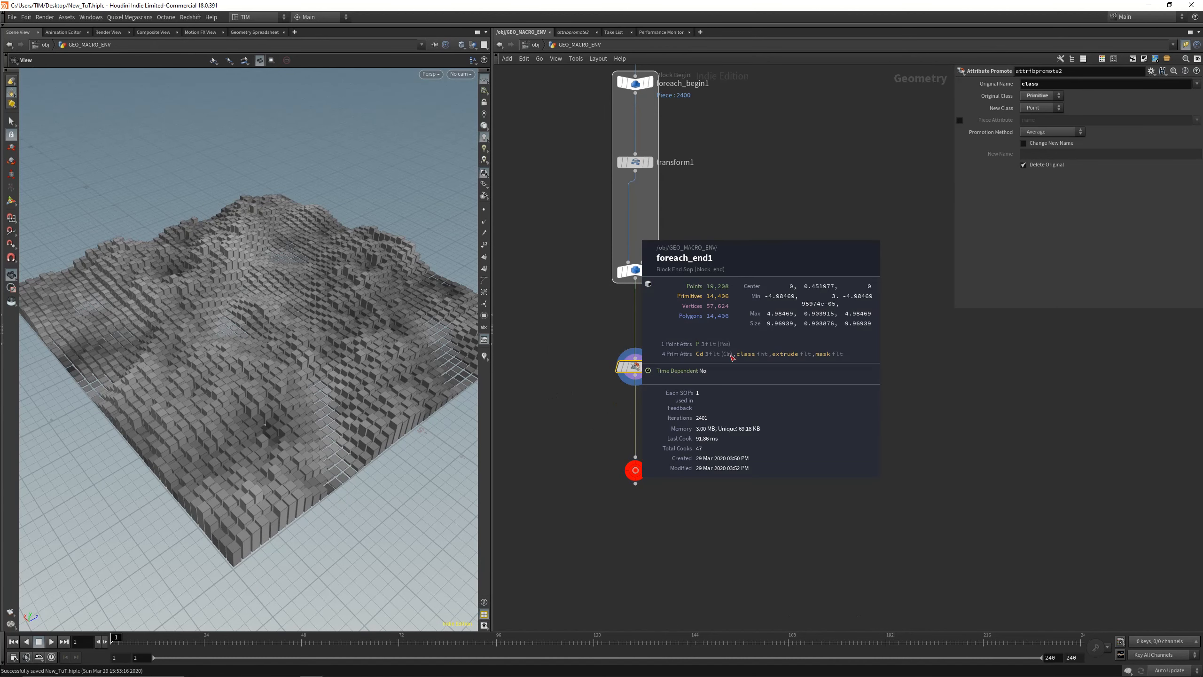
key(Tab)
text(aw)
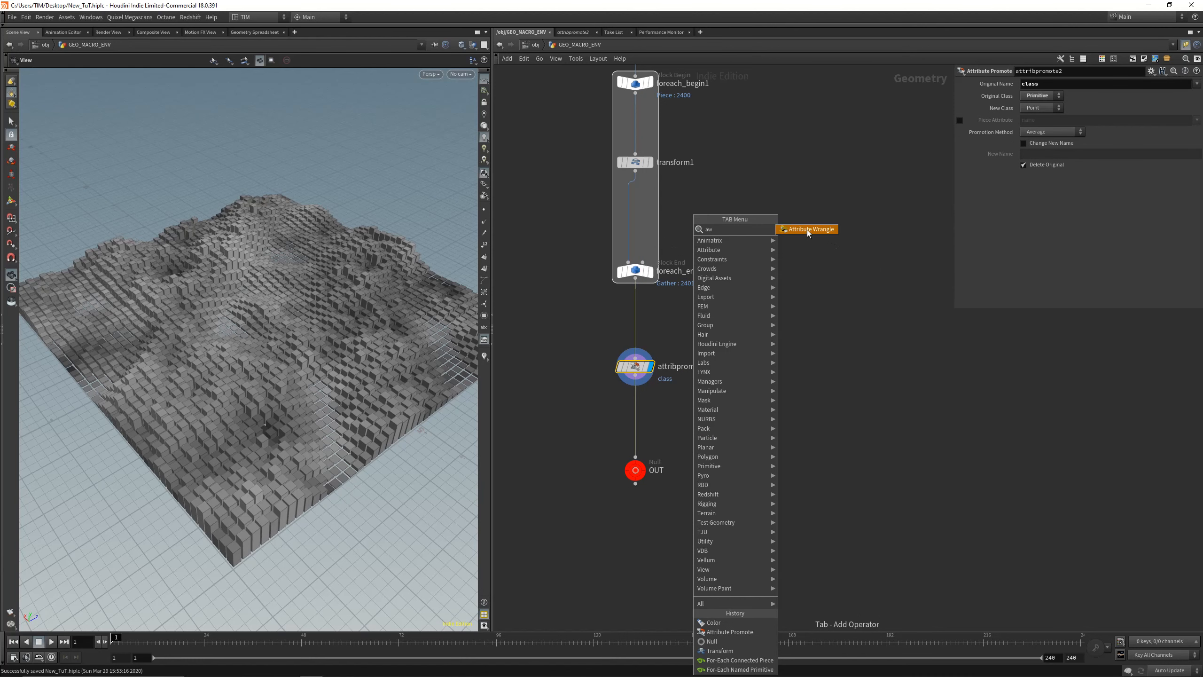
key(Escape)
click(635, 470)
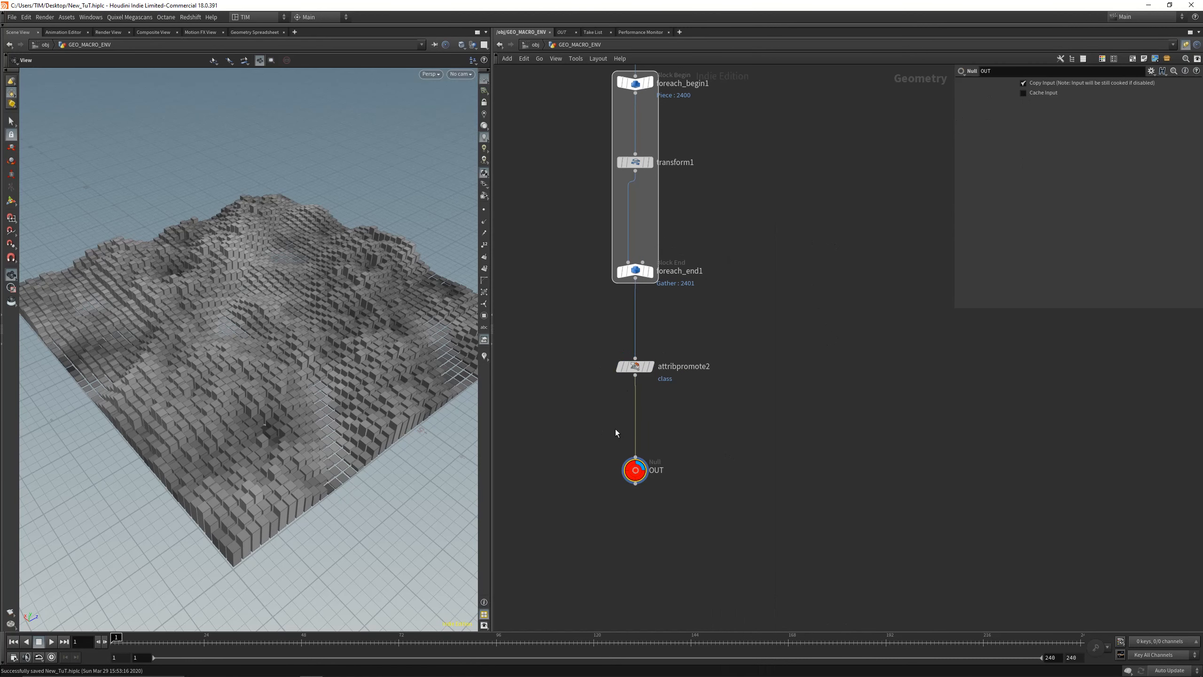
middle_click(636, 373)
scroll(572, 383, down, 1)
middle_drag(571, 383, 598, 433)
key(u)
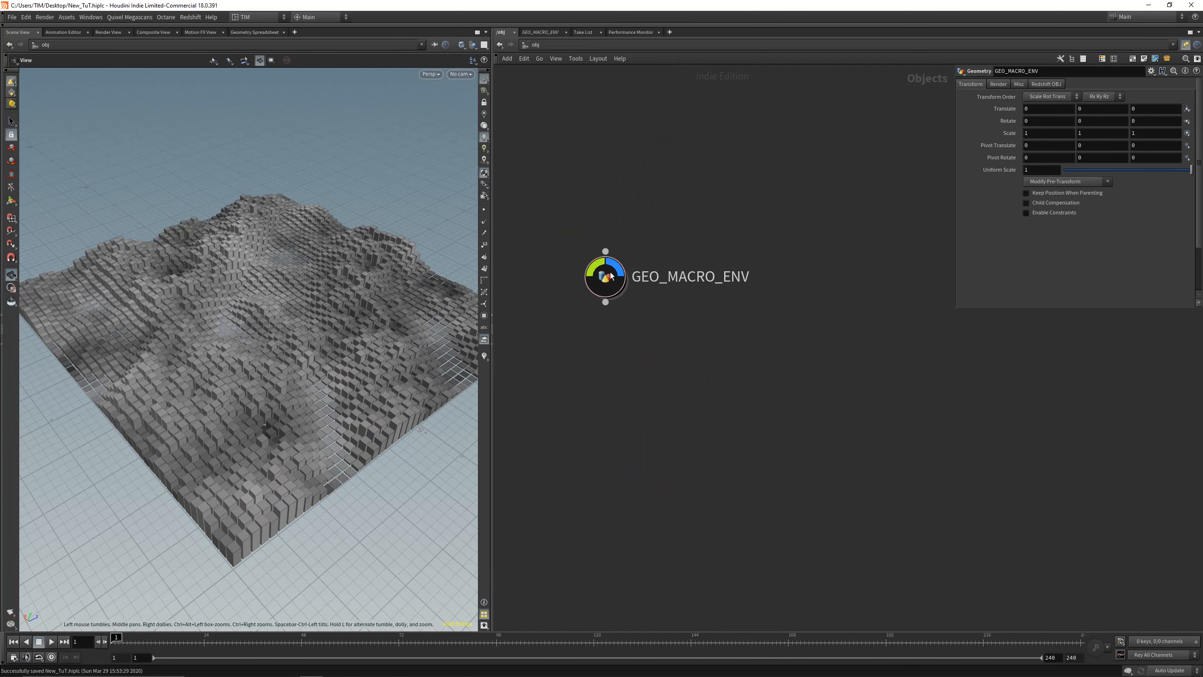
double_click(609, 270)
Step: Add a PolyBevel node fed by transform1 inside the For-Each loop and display the single piece
key(Tab)
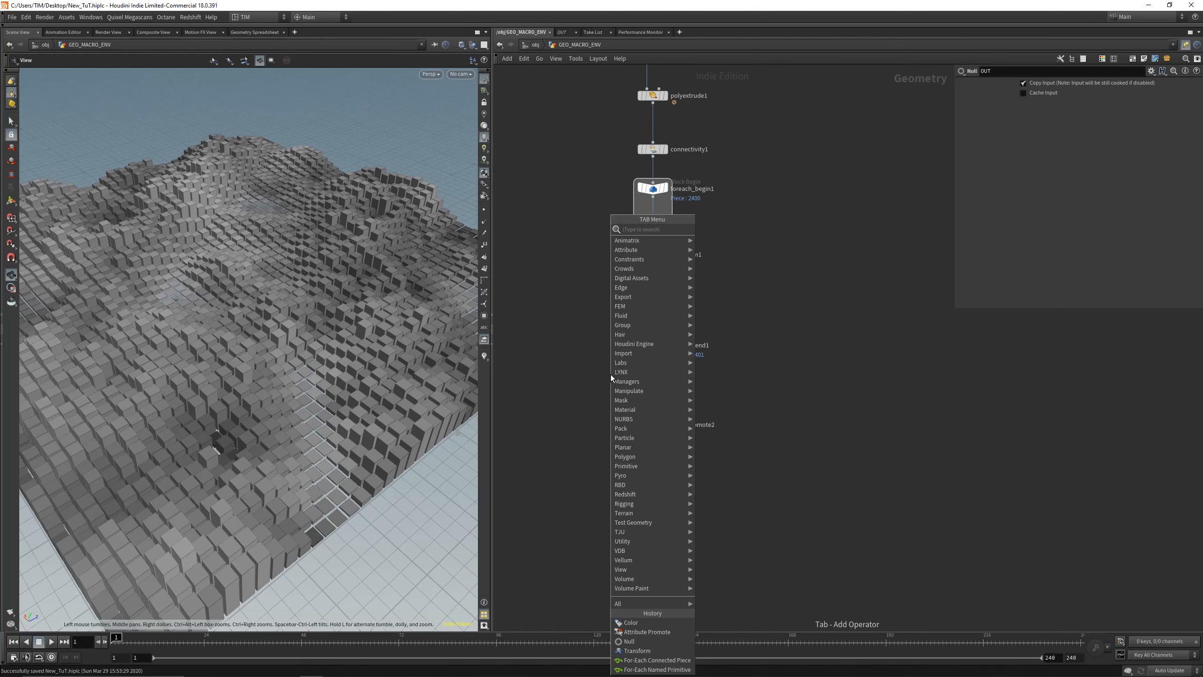
text(beve)
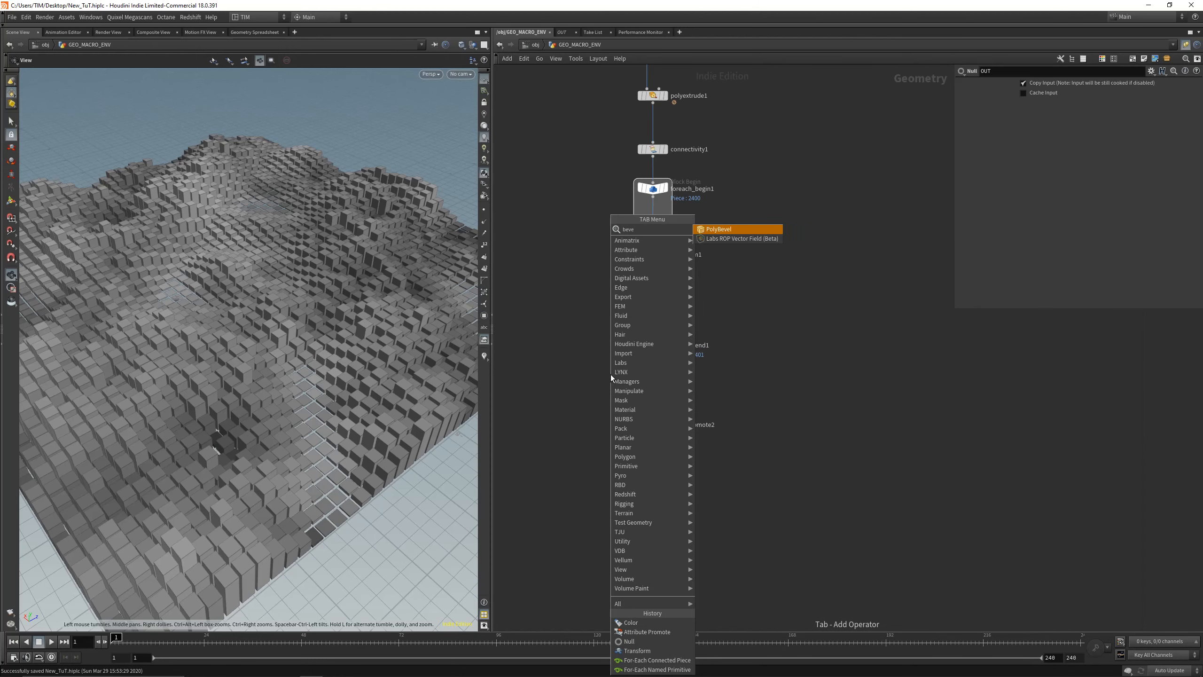
click(751, 229)
click(712, 287)
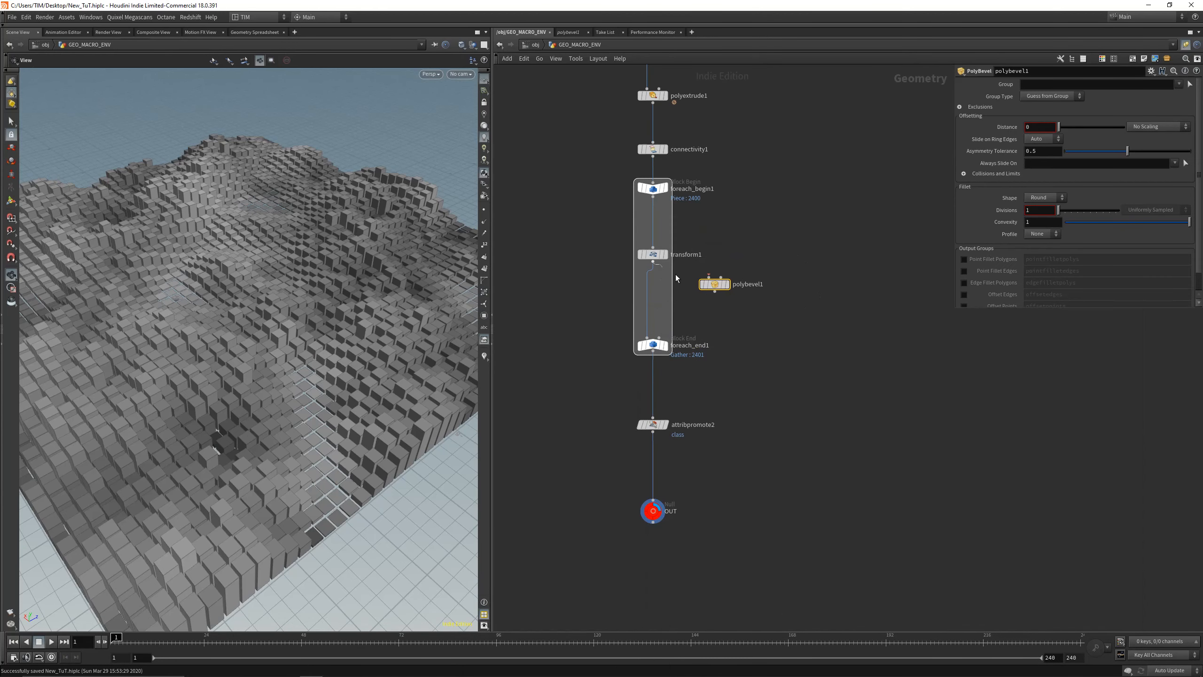
click(726, 284)
key(g)
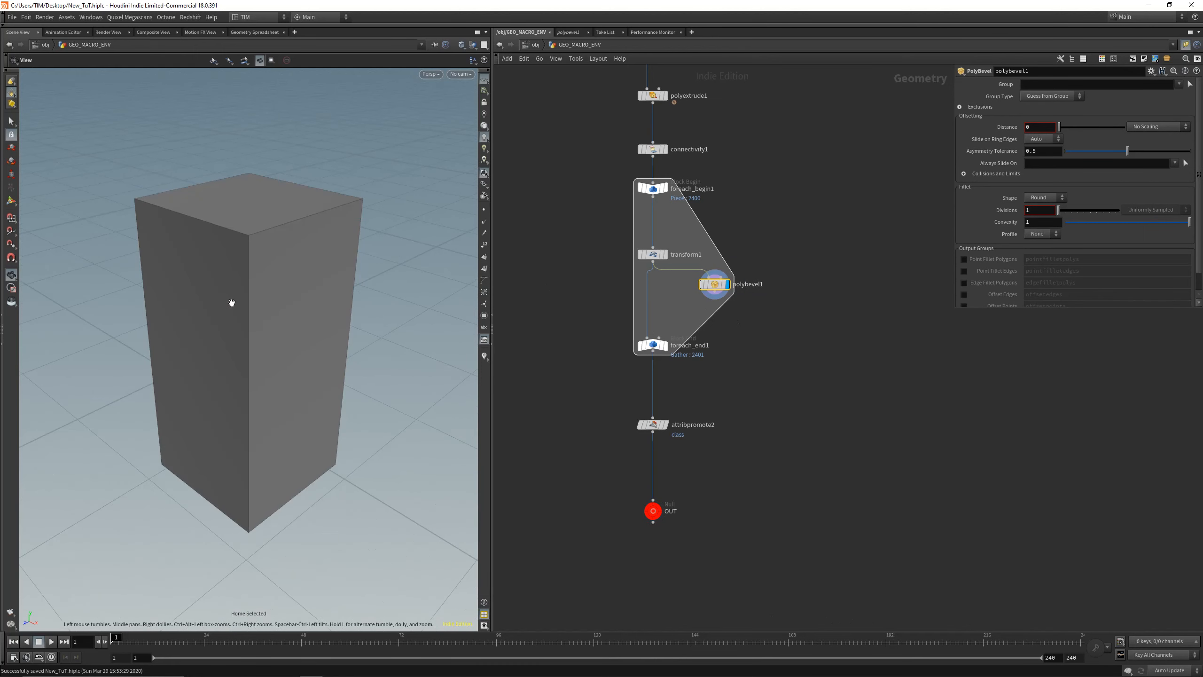
Step: Set the bevel distance of polybevel1 to 0.005, its fillet shape to Chamfer, and its divisions to 3
mouse_move(1042, 127)
middle_down()
mouse_move(1054, 142)
mouse_move(1047, 130)
middle_up()
click(1040, 199)
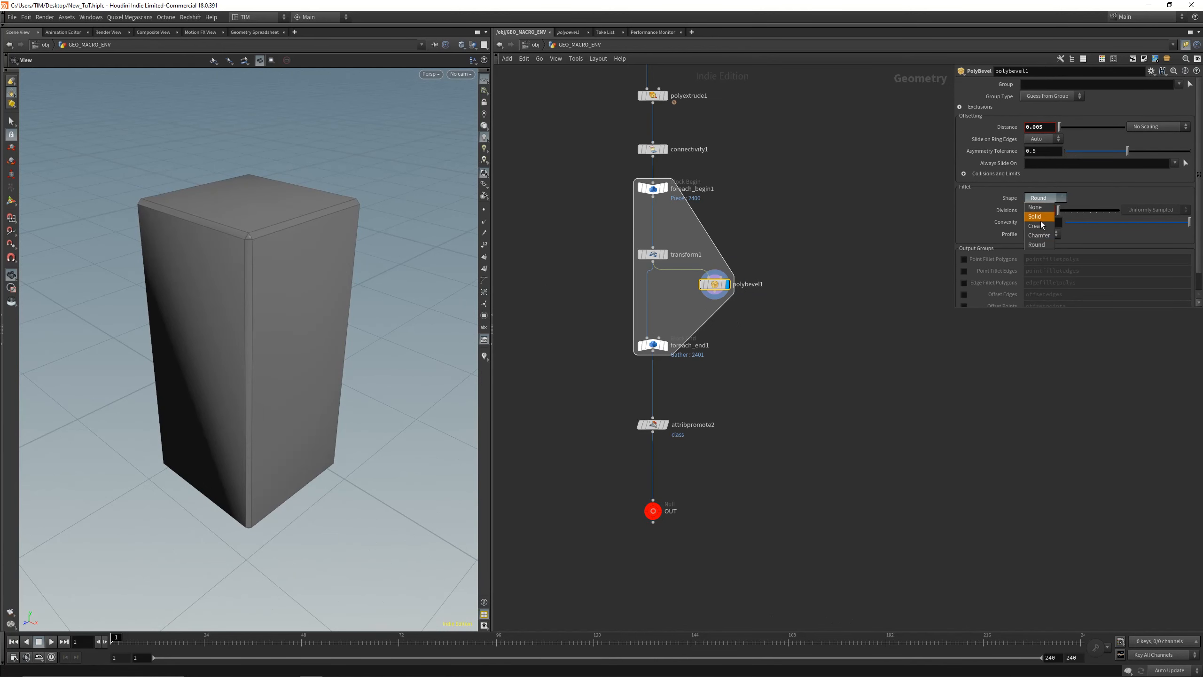
click(1041, 226)
click(1042, 199)
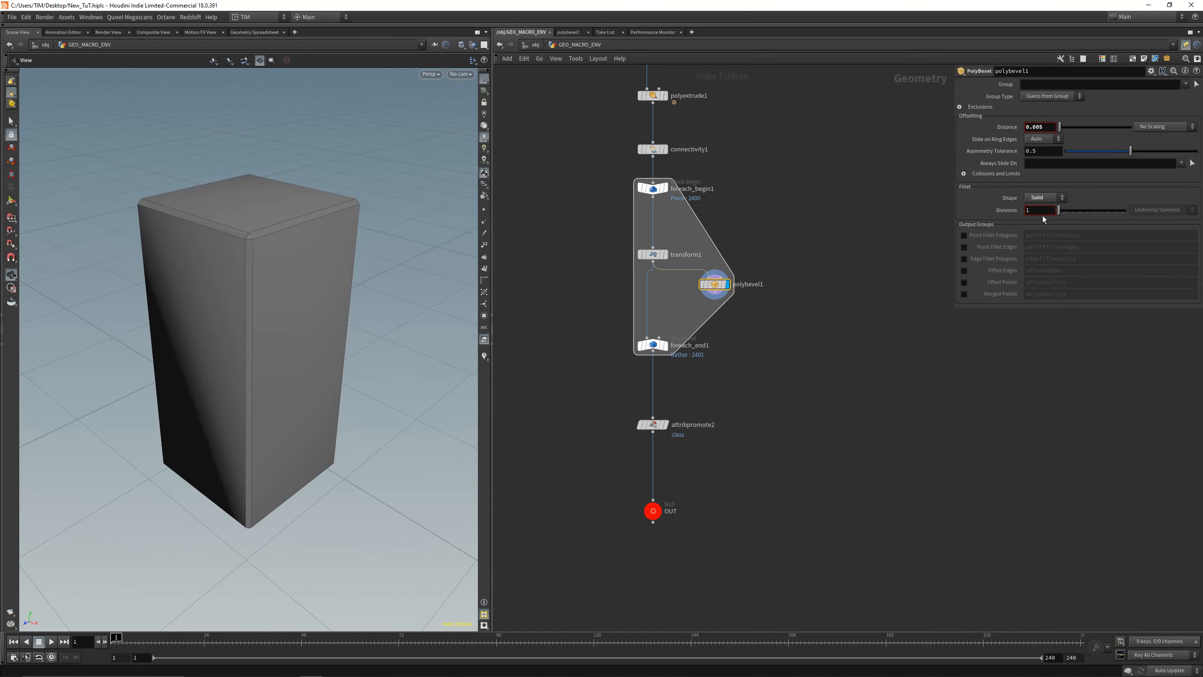
click(1049, 236)
mouse_move(1059, 211)
mouse_down()
mouse_move(1077, 209)
mouse_move(1069, 217)
mouse_up()
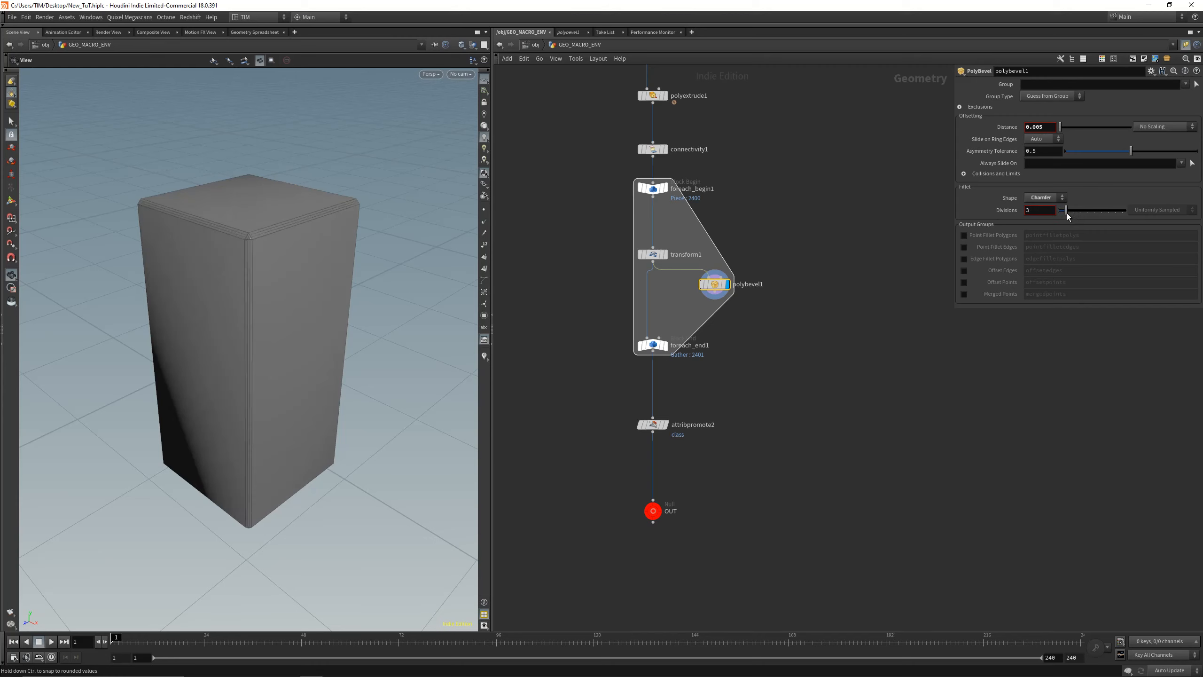
key(Tab)
text(nul)
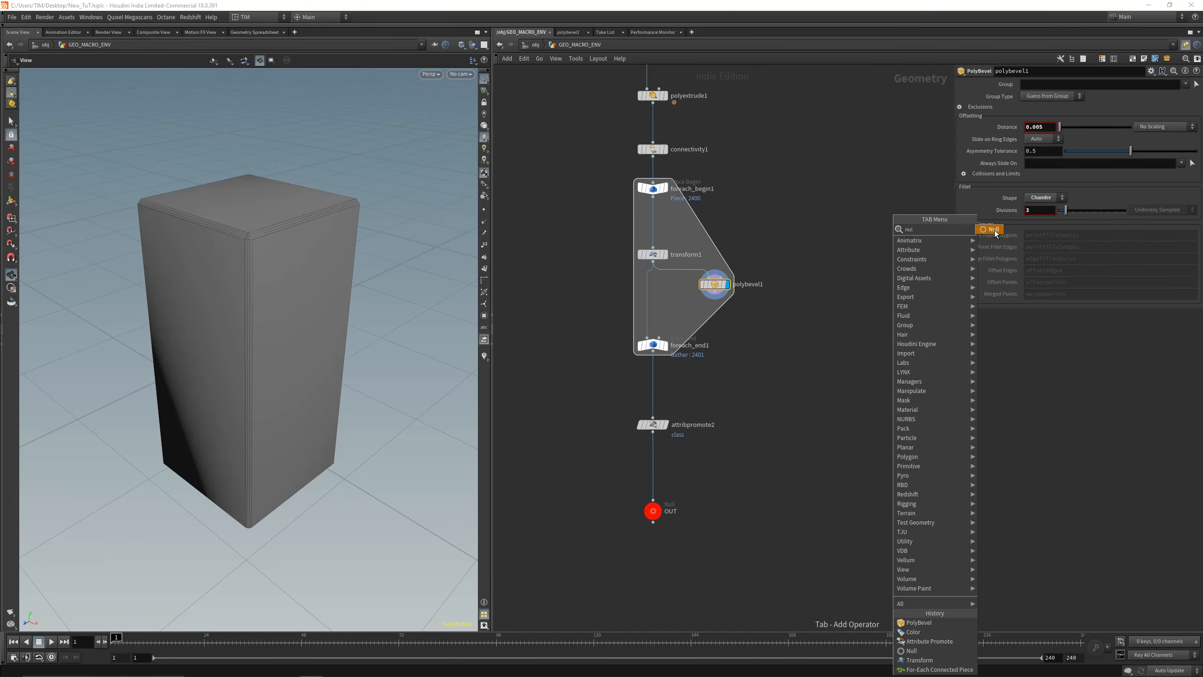
click(991, 229)
click(742, 298)
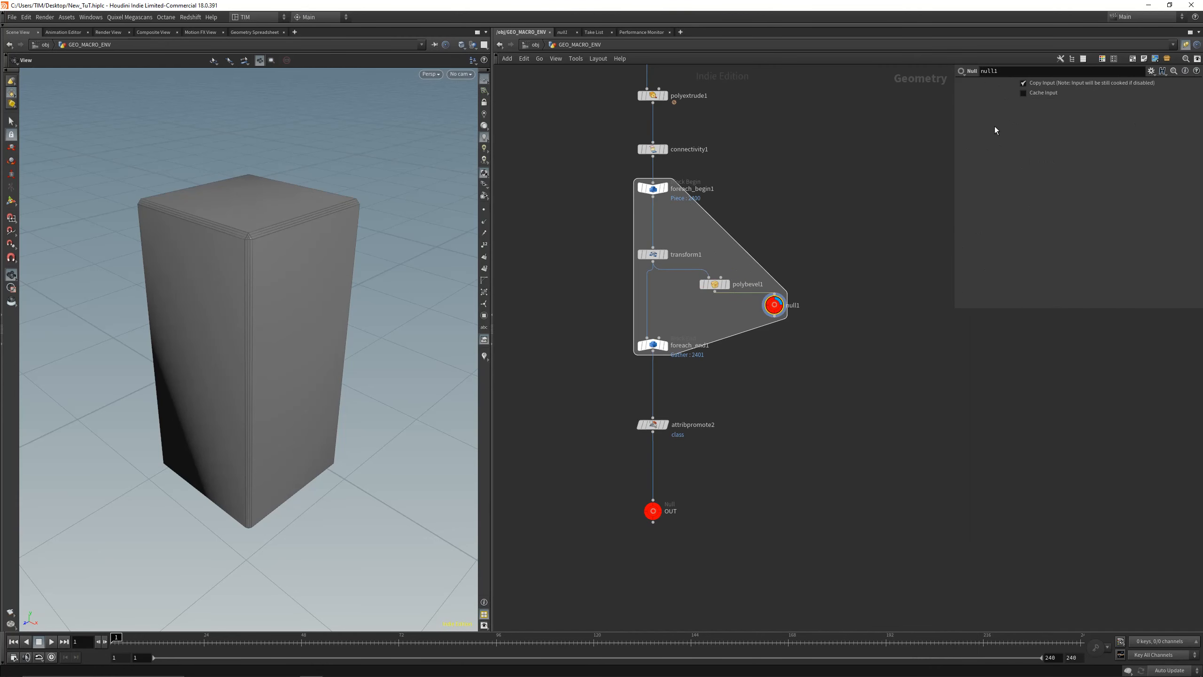
key(Delete)
Step: Add a Normal node after polybevel1, display it, and set its cusp angle to 0
key(Tab)
text(norm)
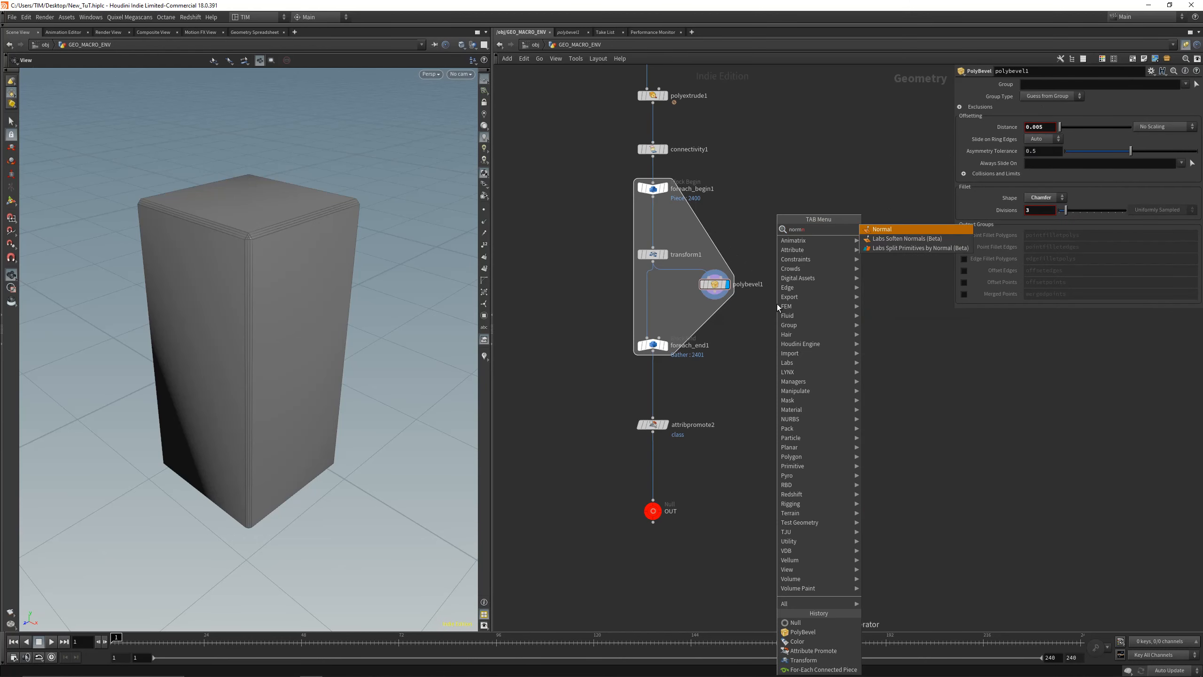
key(Return)
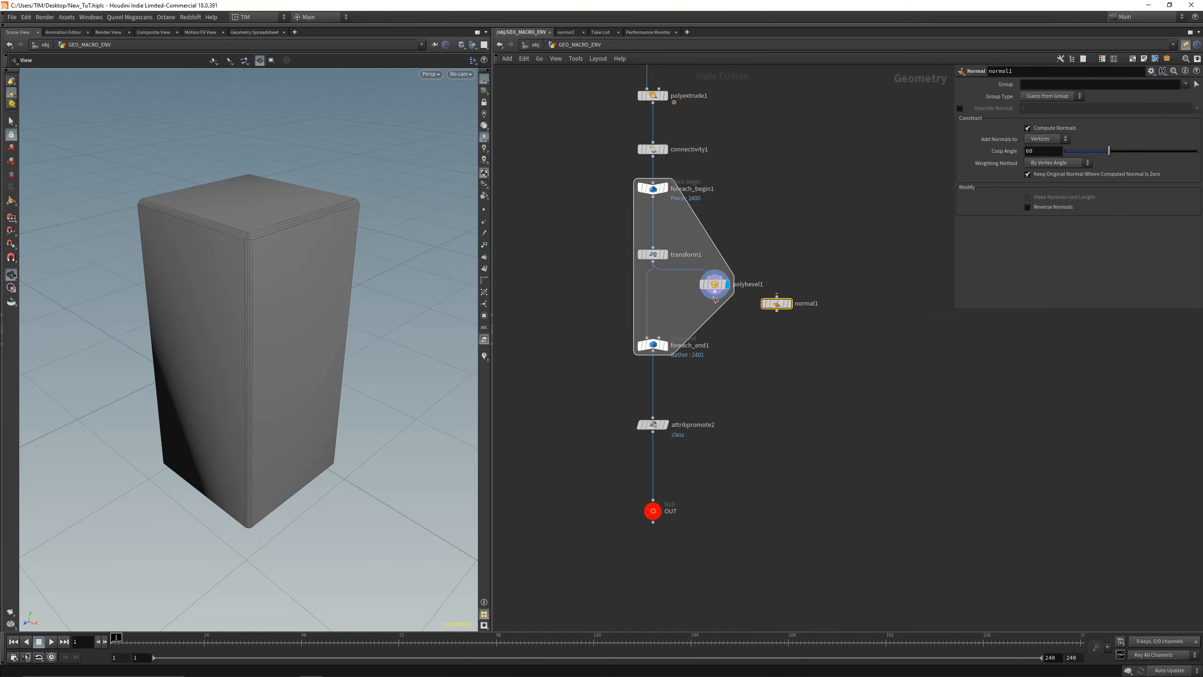
click(776, 303)
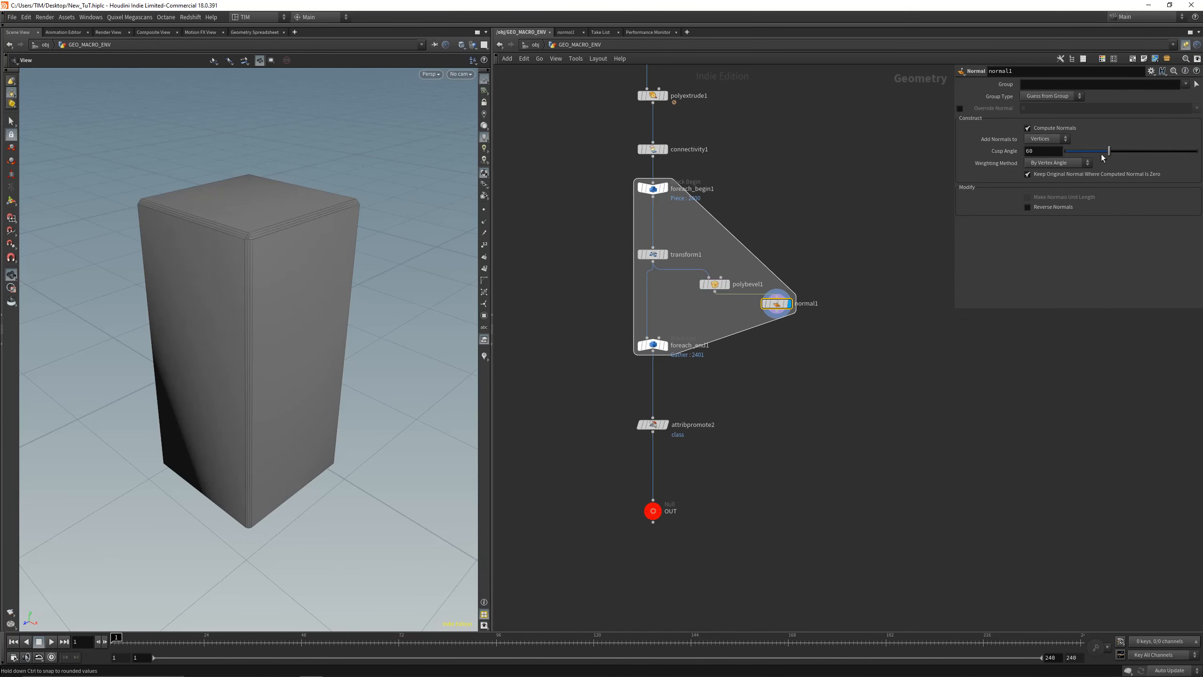
mouse_move(1109, 151)
mouse_down()
mouse_move(1068, 152)
mouse_move(1099, 152)
mouse_move(1066, 160)
mouse_move(845, 331)
mouse_up()
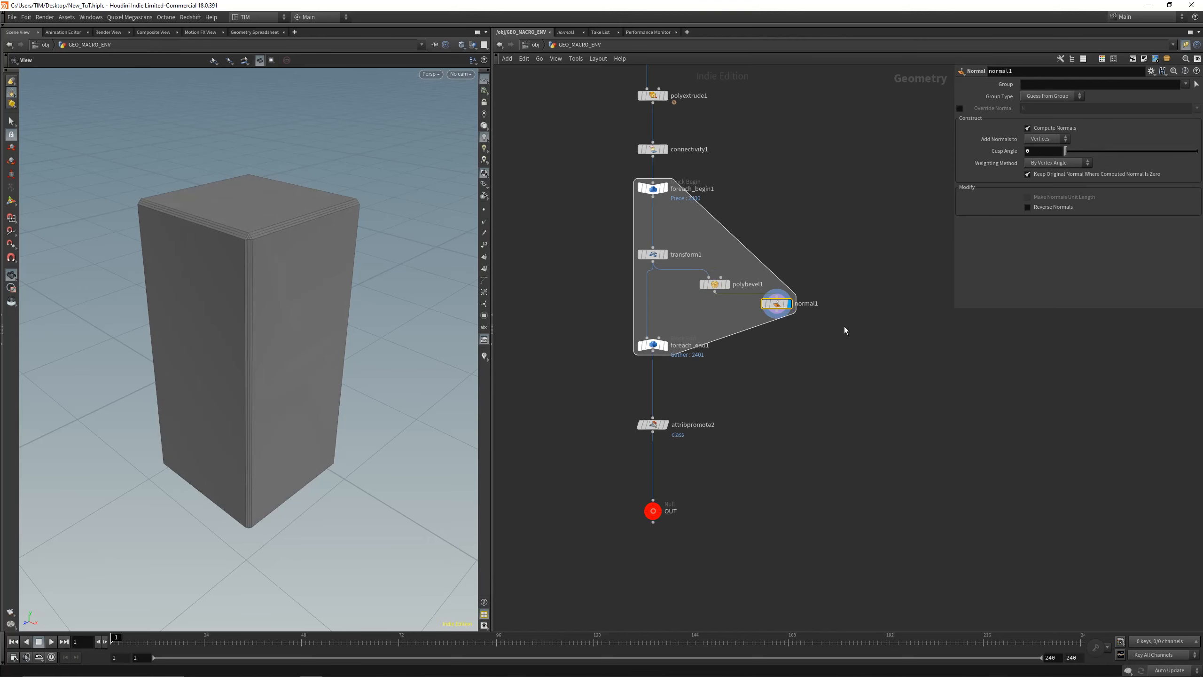
Step: Connect normal1 to foreach_end1 and display the gathered result of the loop
click(778, 312)
click(647, 338)
click(652, 345)
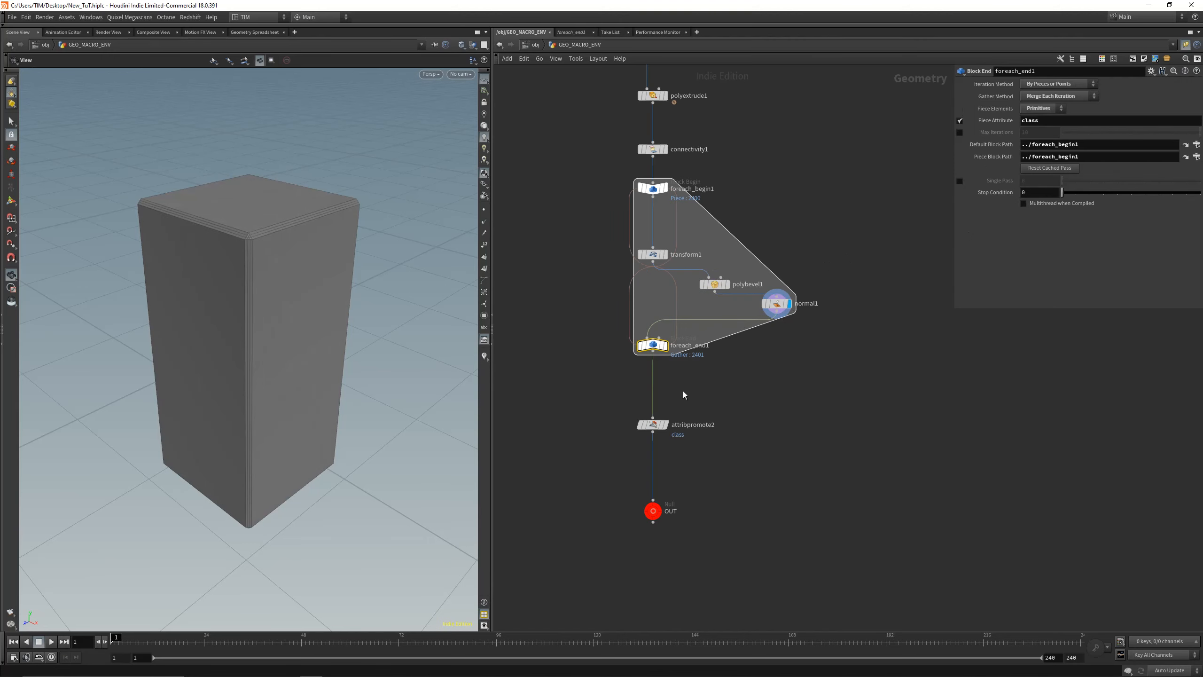
click(664, 346)
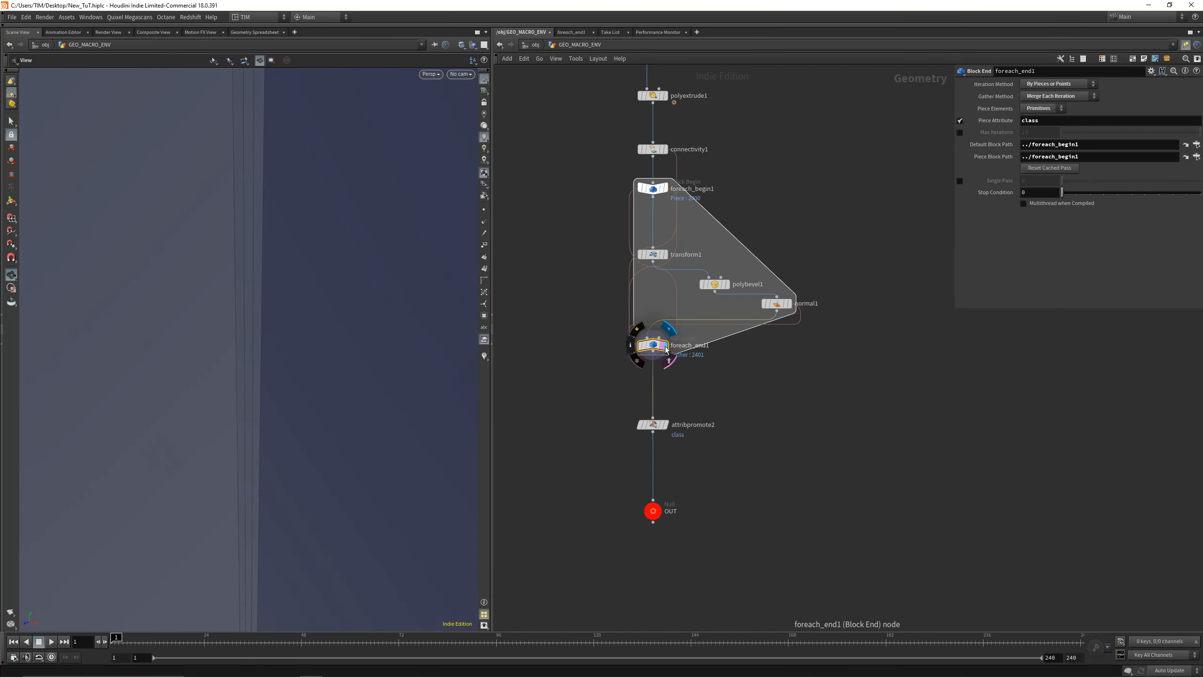
key(g)
drag(267, 408, 257, 430)
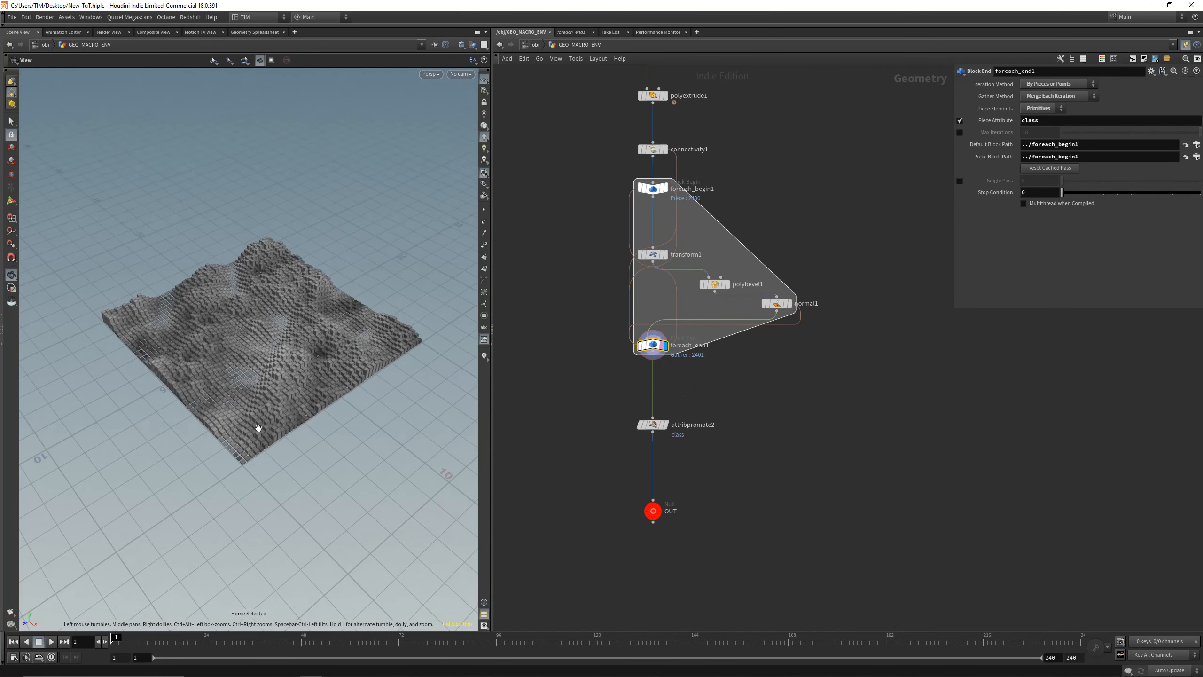
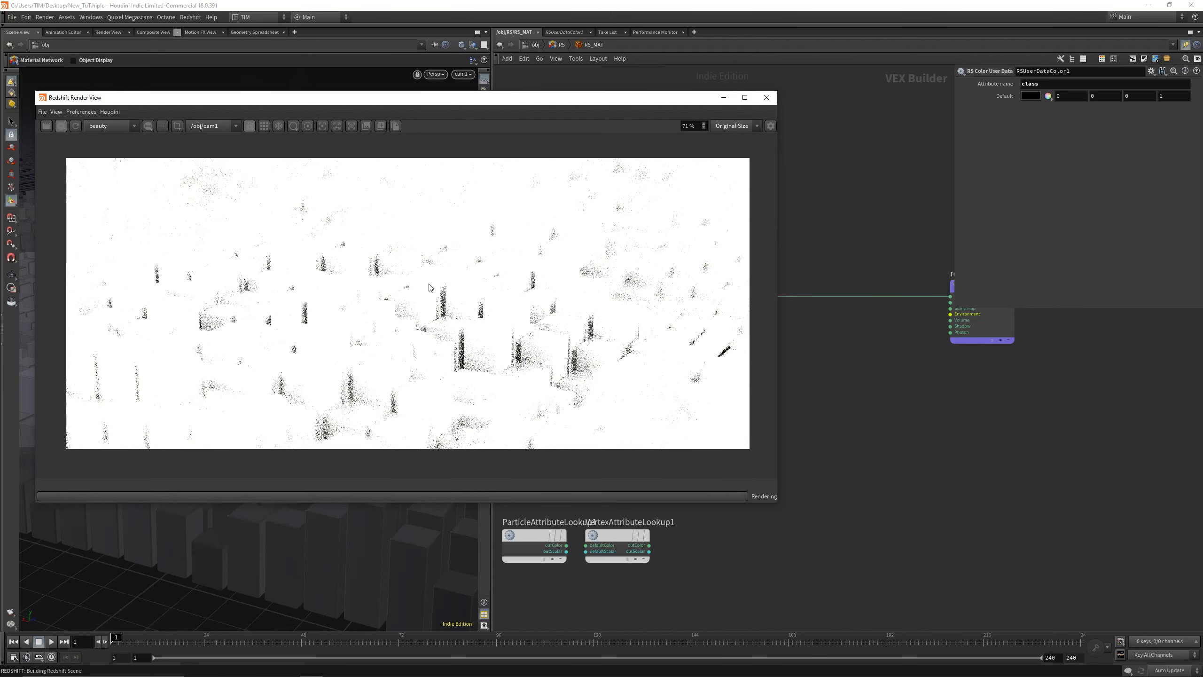
Step: Check the display settings of the Redshift Render View and close the render window
click(771, 126)
scroll(402, 327, down, 1)
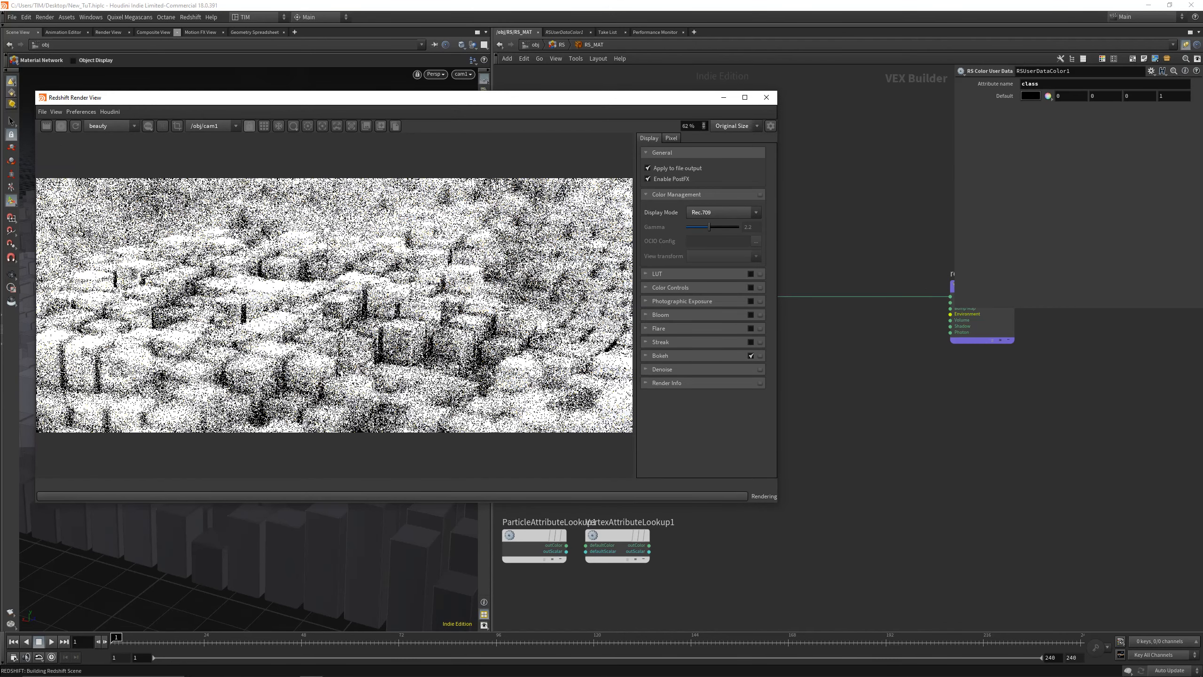
click(767, 97)
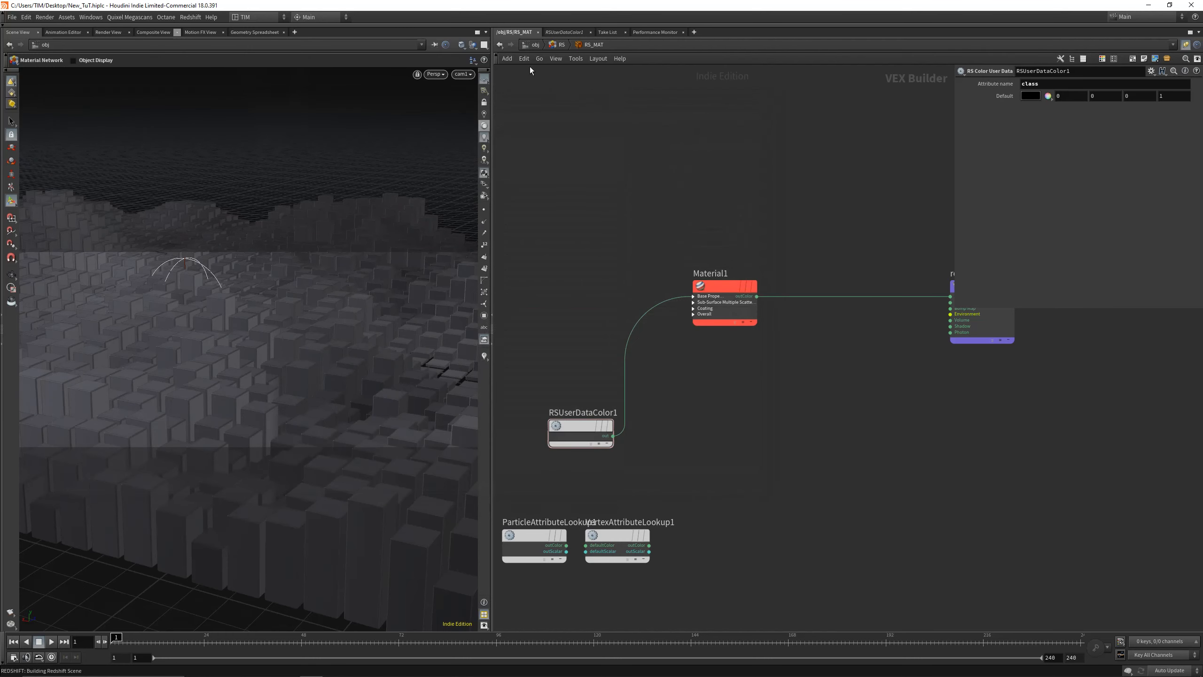
Step: Inspect the class point values of attribpromote2 in GEO_MACRO_ENV's geometry spreadsheet, sorted by class
click(534, 45)
double_click(726, 269)
click(681, 238)
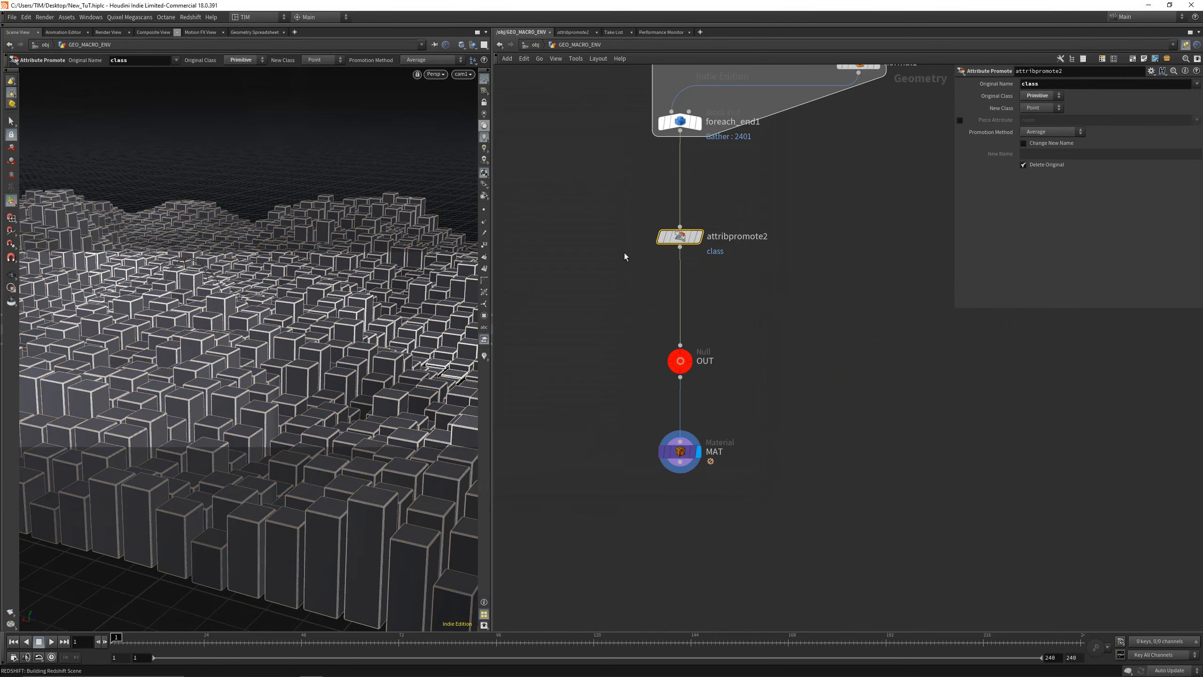
middle_drag(625, 252, 607, 314)
middle_click(673, 299)
click(254, 32)
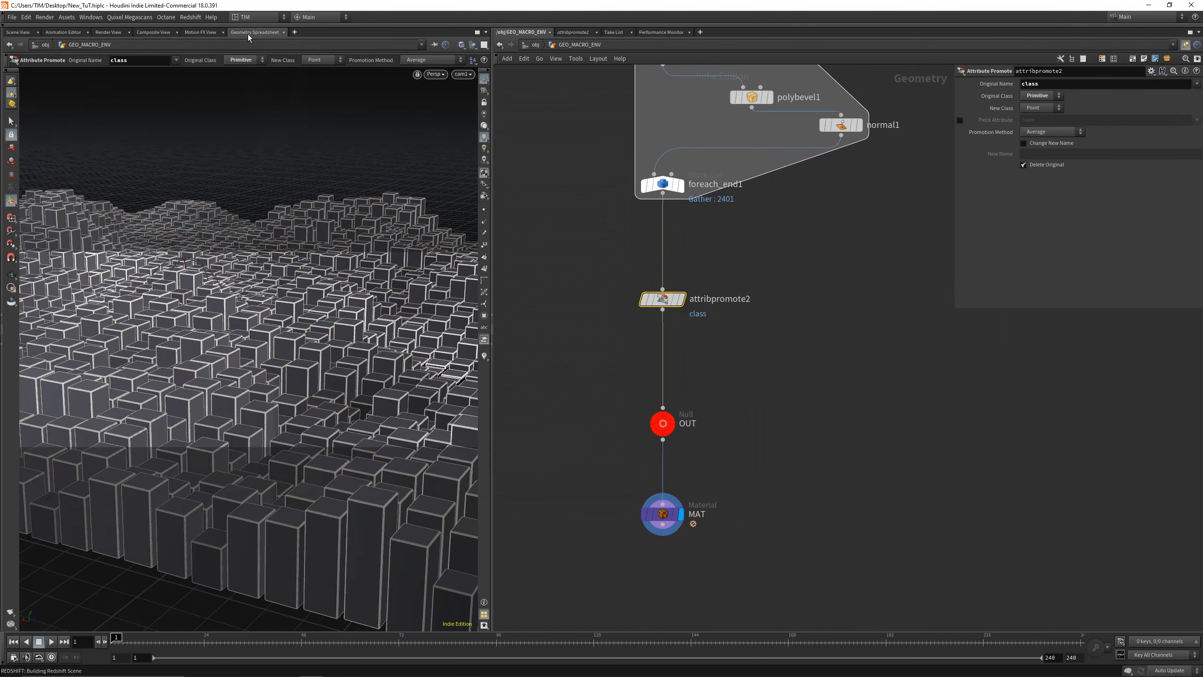
click(87, 59)
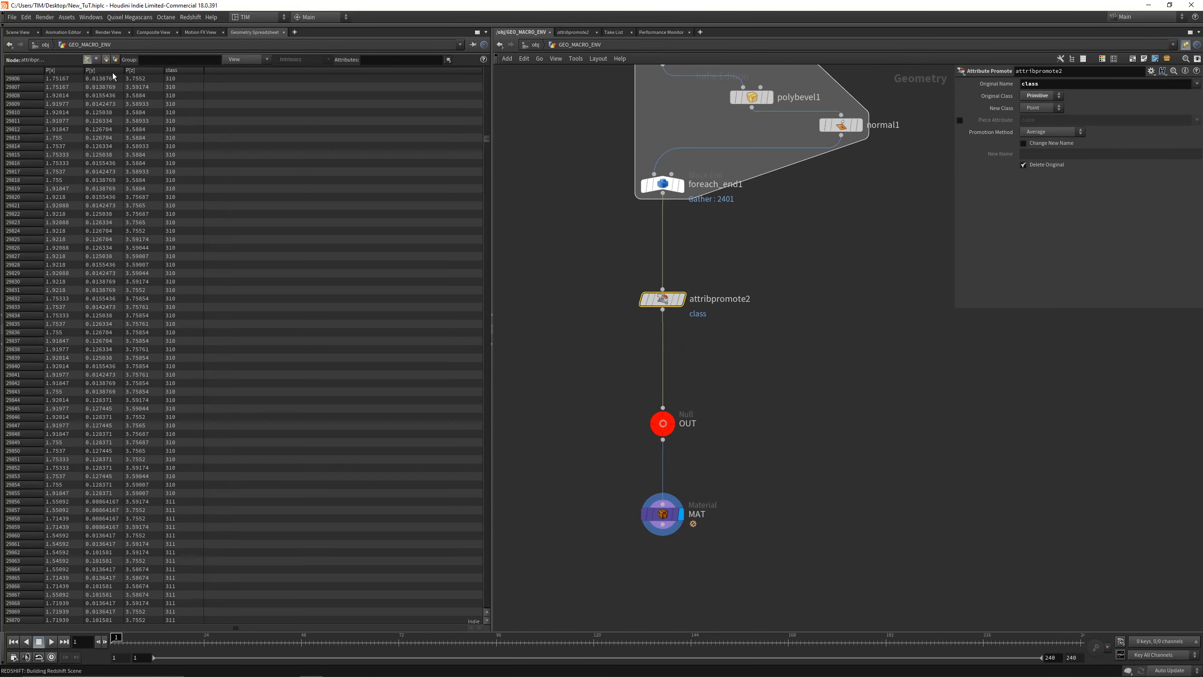
click(175, 70)
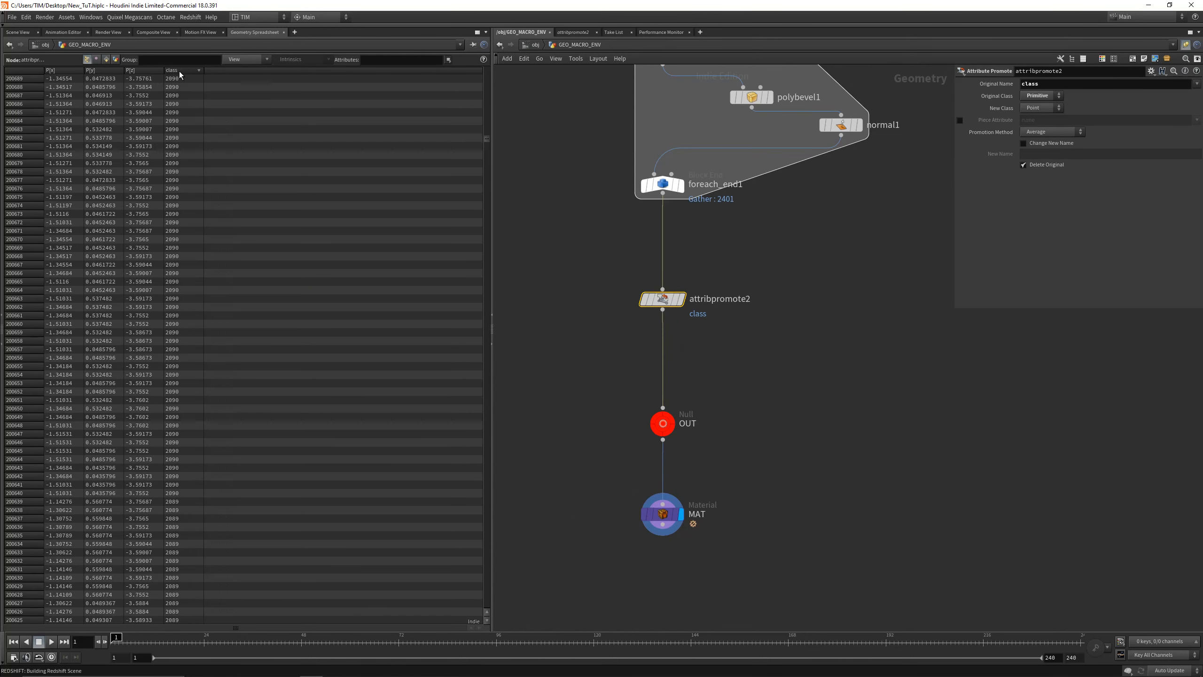
click(745, 351)
key(Tab)
text(fit)
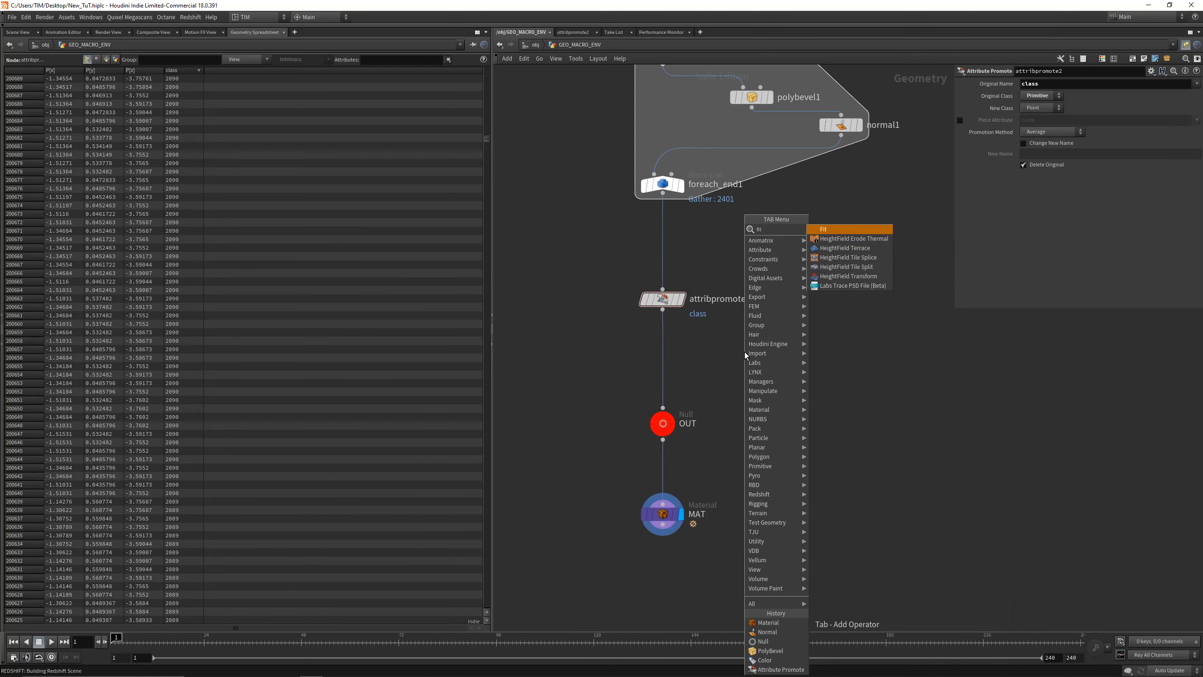
key(Escape)
Step: Add a Min Max TJU node fed by attribpromote2 and choose class as its fit attribute
key(Tab)
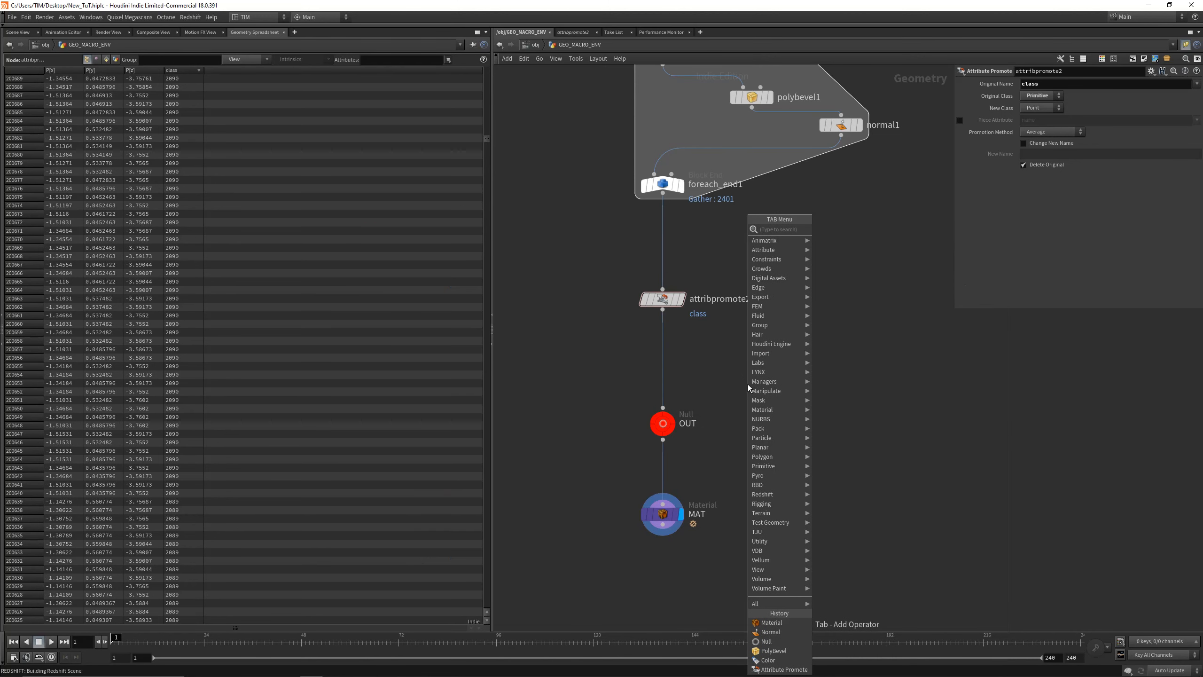
text(min)
click(840, 229)
click(804, 363)
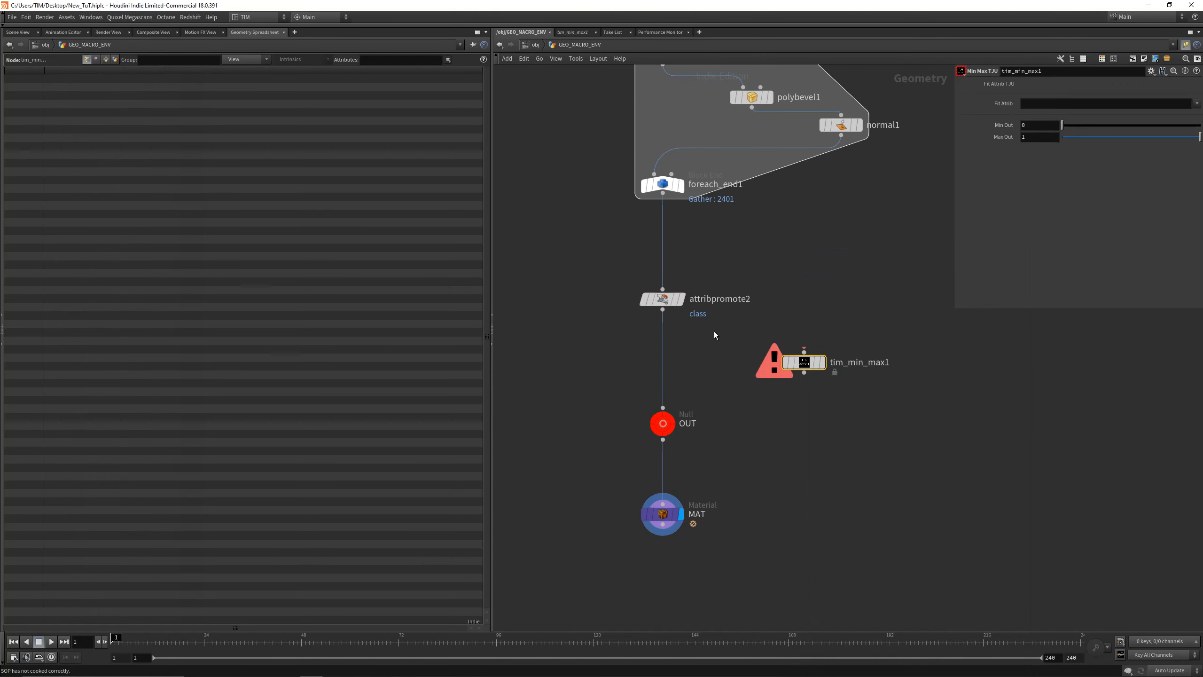
drag(662, 310, 804, 352)
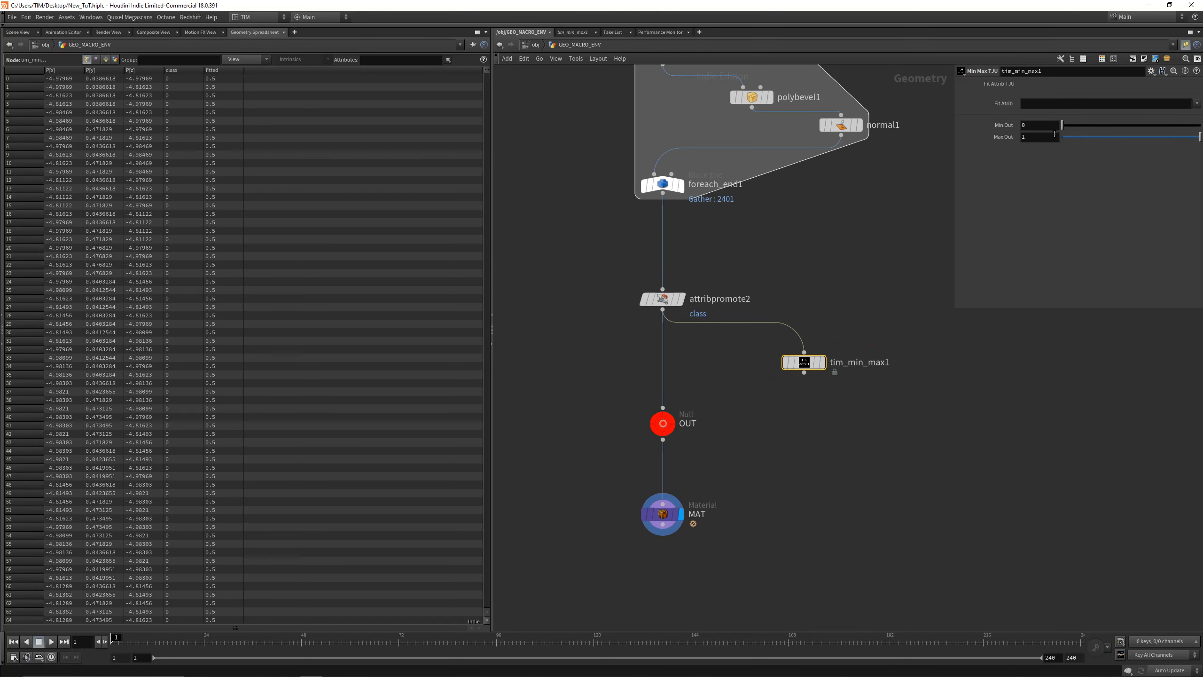
click(1197, 104)
click(1180, 113)
Step: Connect tim_min_max1 to OUT and select MAT to check its fitted class values
drag(489, 75, 488, 604)
drag(804, 373, 663, 408)
click(661, 512)
Step: Return to the object-level scene and render it through cam1 in the Redshift Render View
click(17, 32)
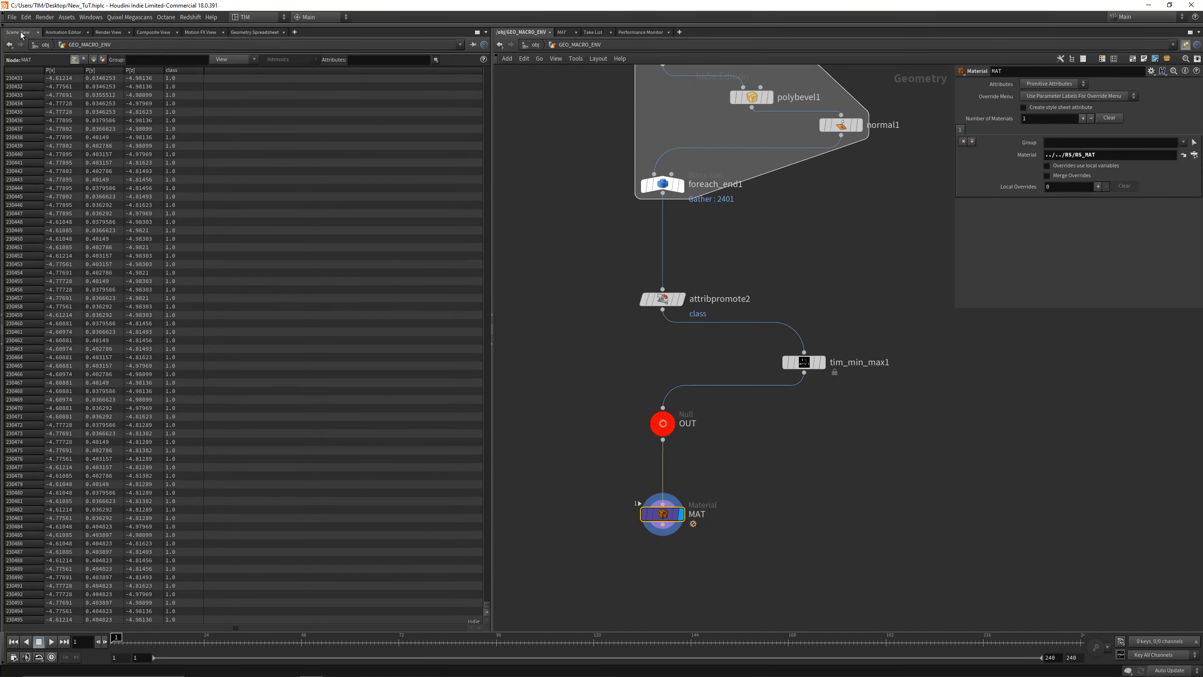
key(u)
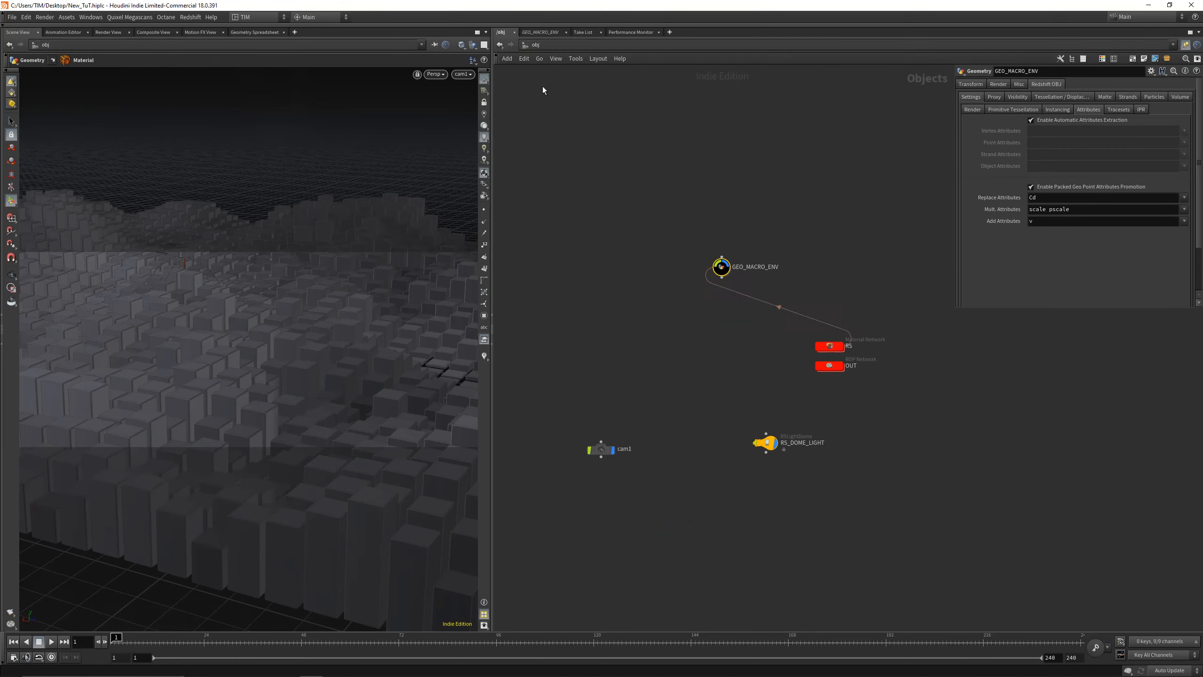
key(alt+r)
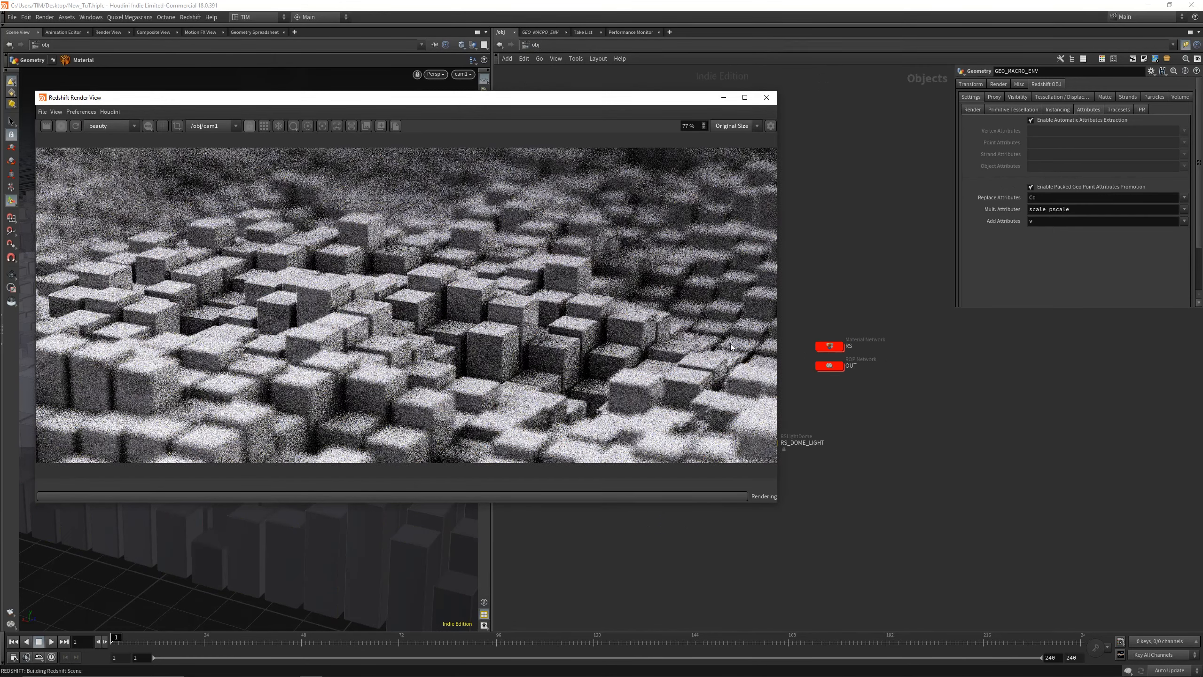
Step: Open the RS_MAT material network and add an RS Ramp node beside RSUserDataColor1
double_click(834, 347)
middle_drag(911, 390, 940, 389)
double_click(1009, 355)
middle_drag(931, 448, 1130, 475)
scroll(1130, 475, down, 3)
drag(879, 456, 842, 446)
middle_drag(841, 449, 784, 444)
key(Tab)
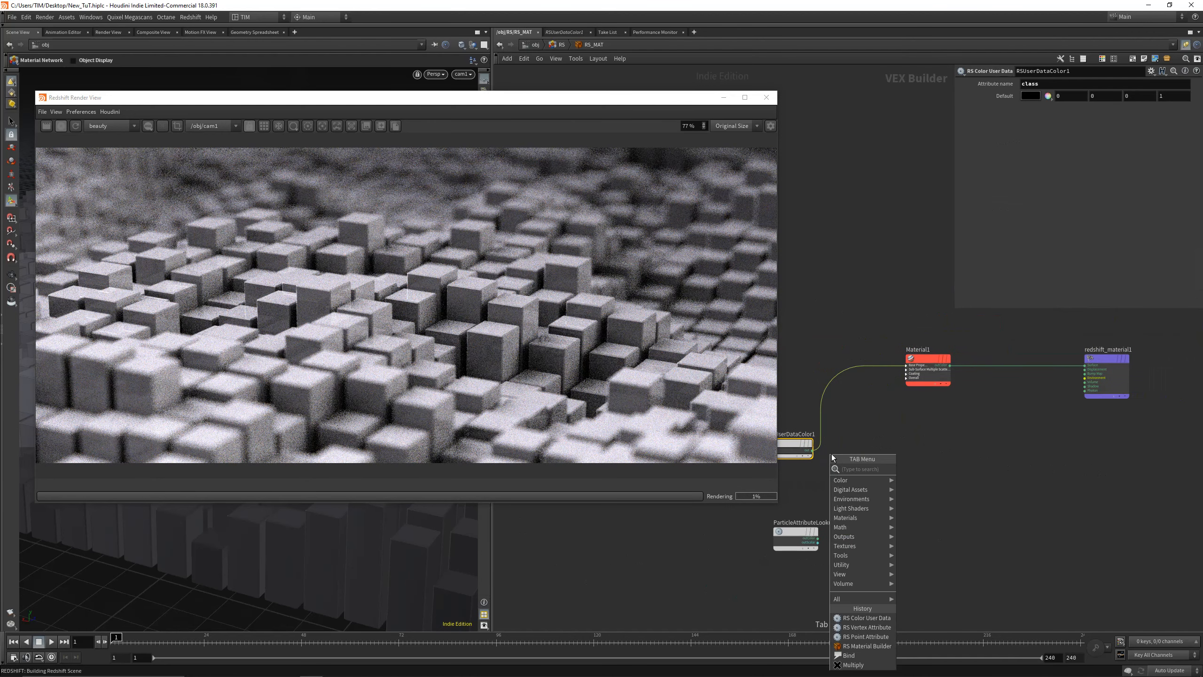
text(ra)
click(931, 498)
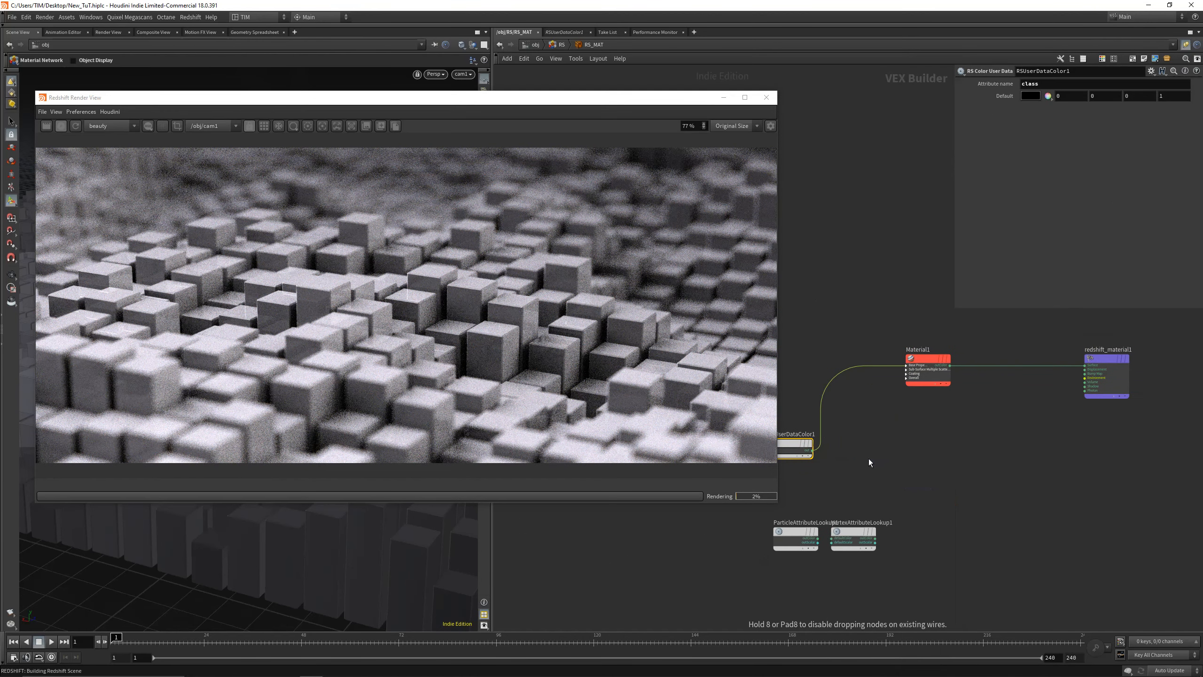
click(867, 461)
Step: Wire RSUserDataColor1 through RSRamp1 into Material1's base properties and select the ramp's black colour point
click(893, 464)
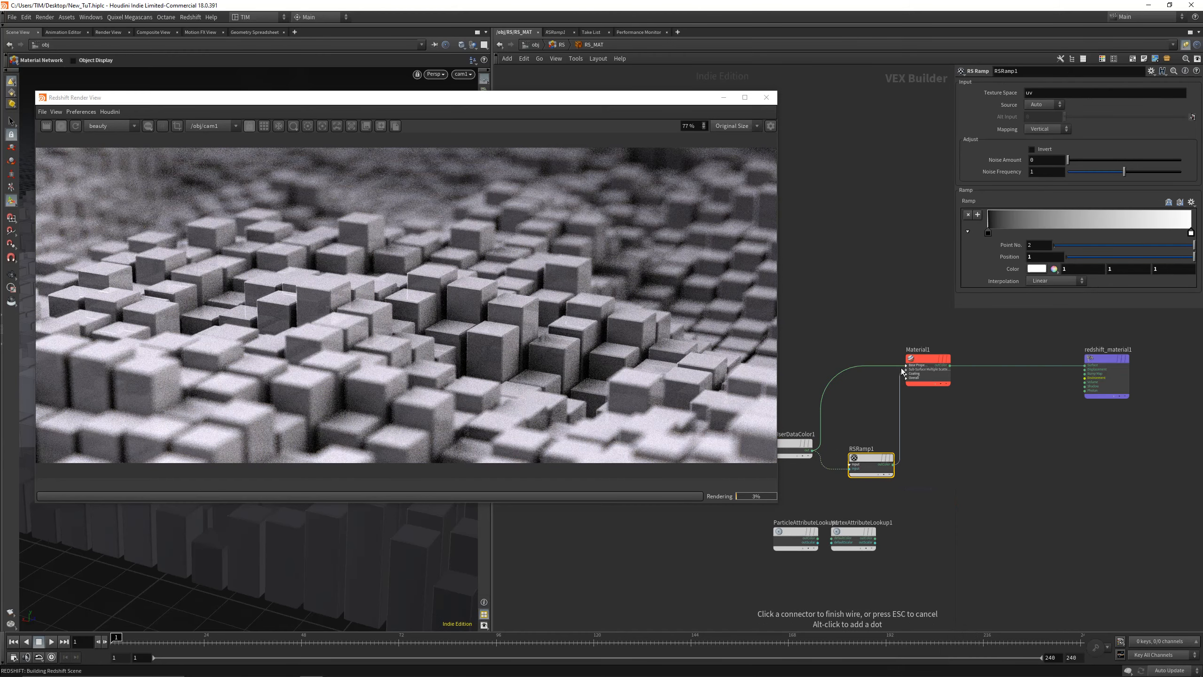
click(904, 372)
click(940, 390)
click(987, 233)
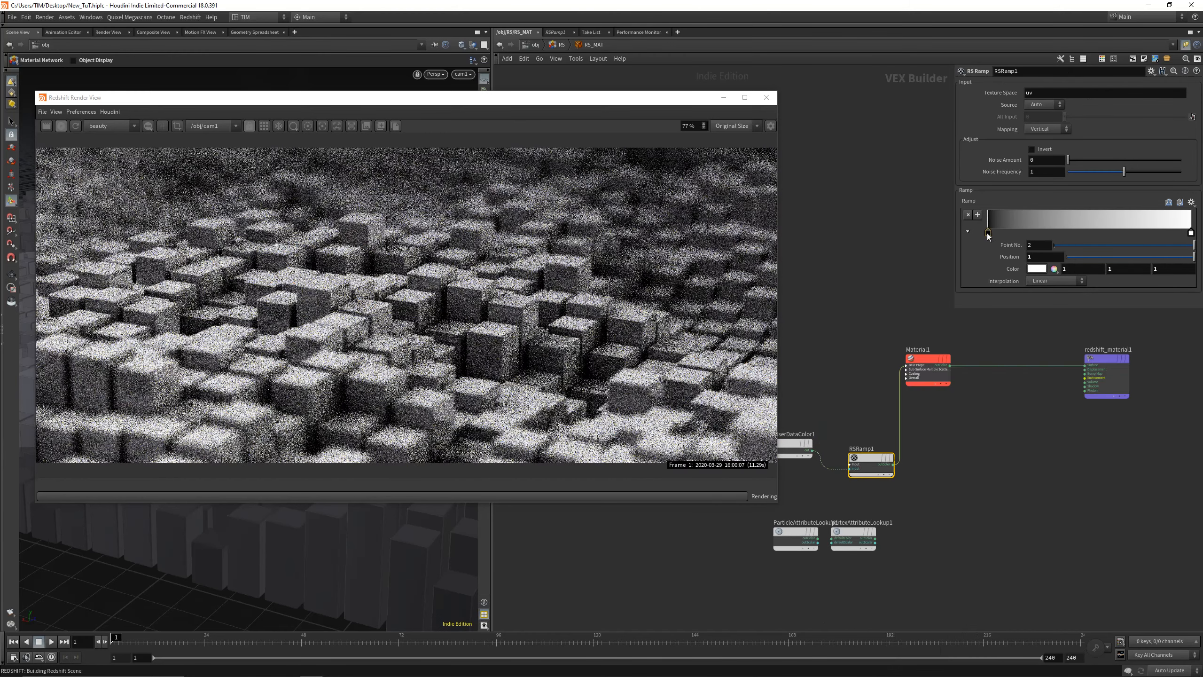
Step: Try an orange colour on the first ramp point, and reset RSRamp1 to the Grayscale preset
click(1036, 268)
click(963, 166)
drag(980, 142, 881, 146)
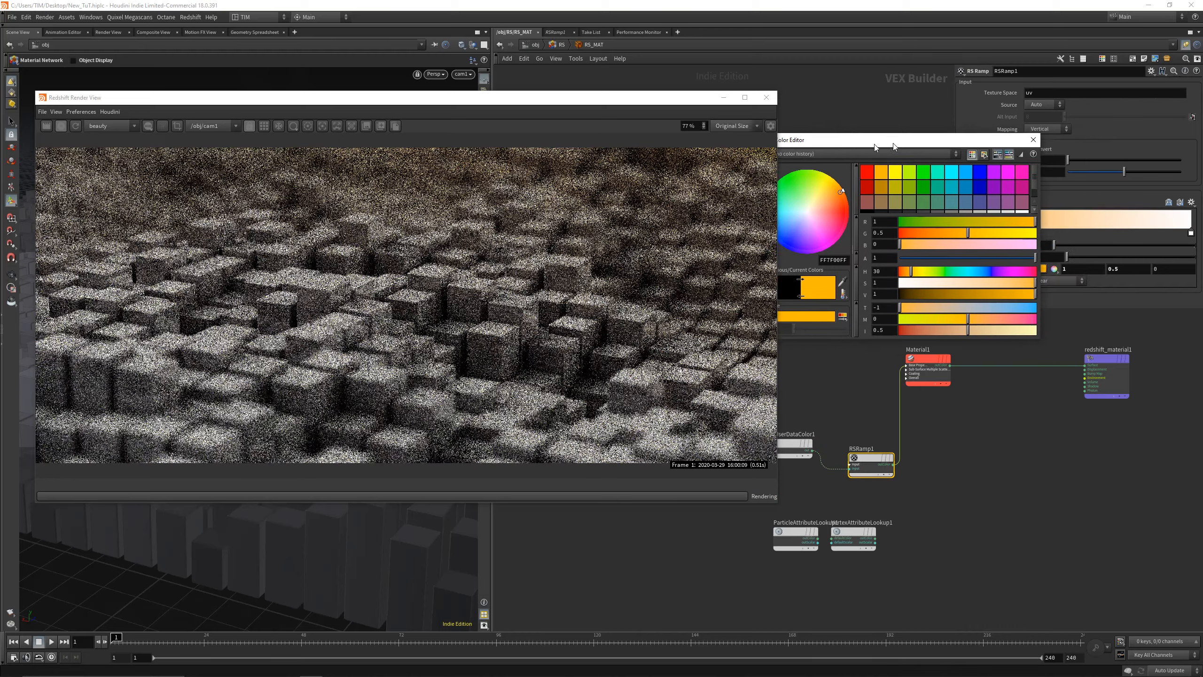
click(1192, 233)
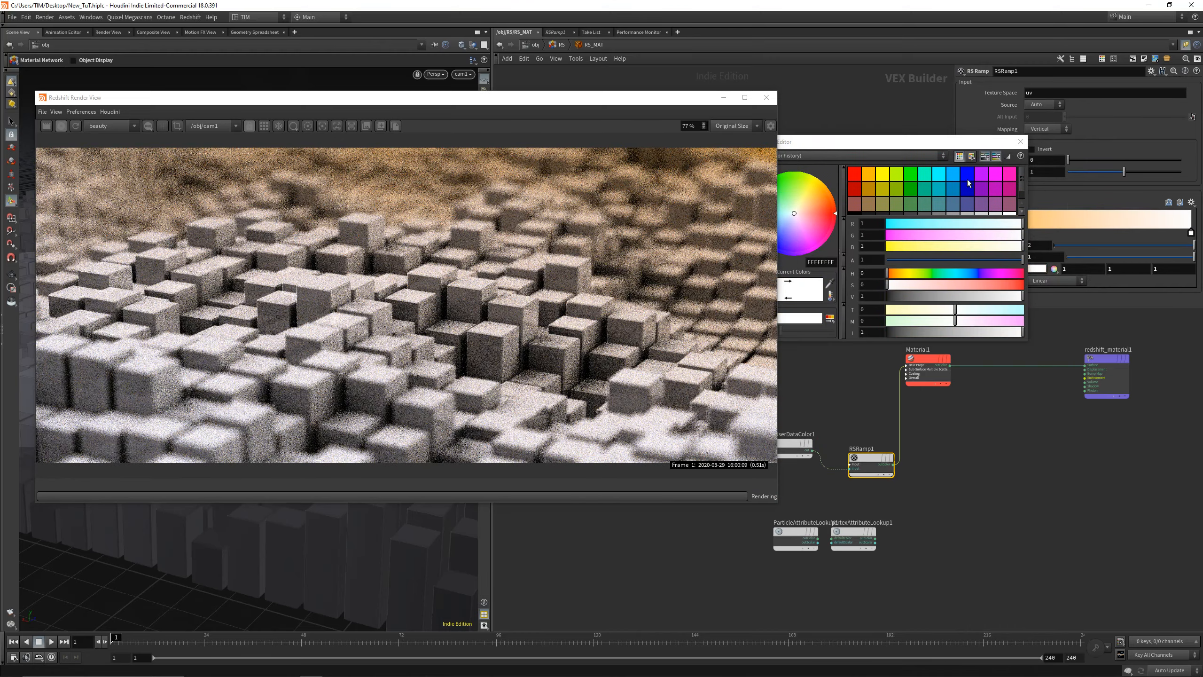
click(1021, 142)
click(1192, 202)
click(1194, 221)
click(1191, 203)
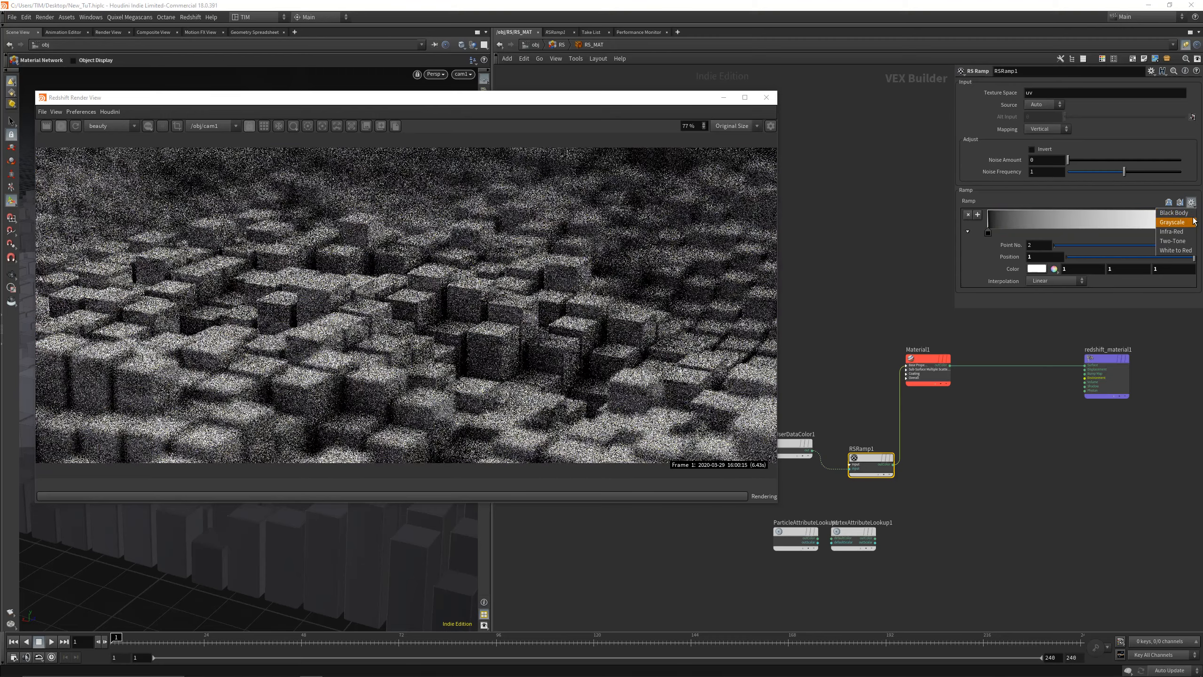
Step: Apply the Black Body preset to RSRamp1 and reverse the ramp's colour order
click(1191, 213)
click(1192, 203)
click(1079, 364)
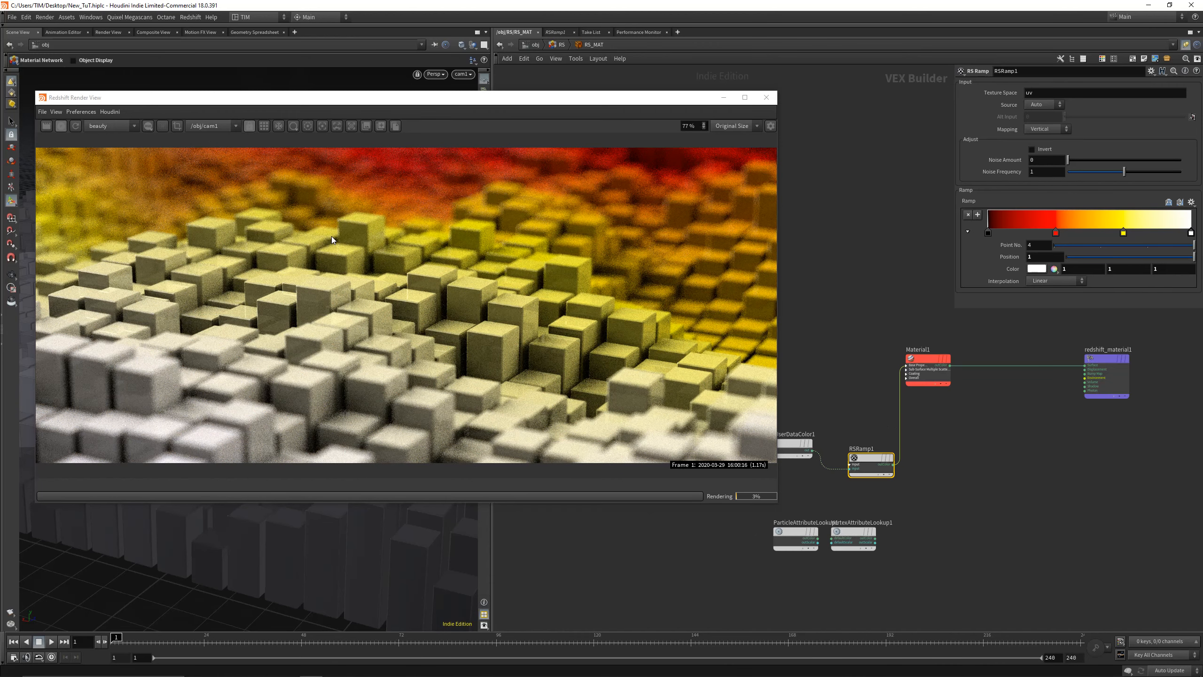
drag(532, 94, 615, 77)
scroll(531, 281, down, 1)
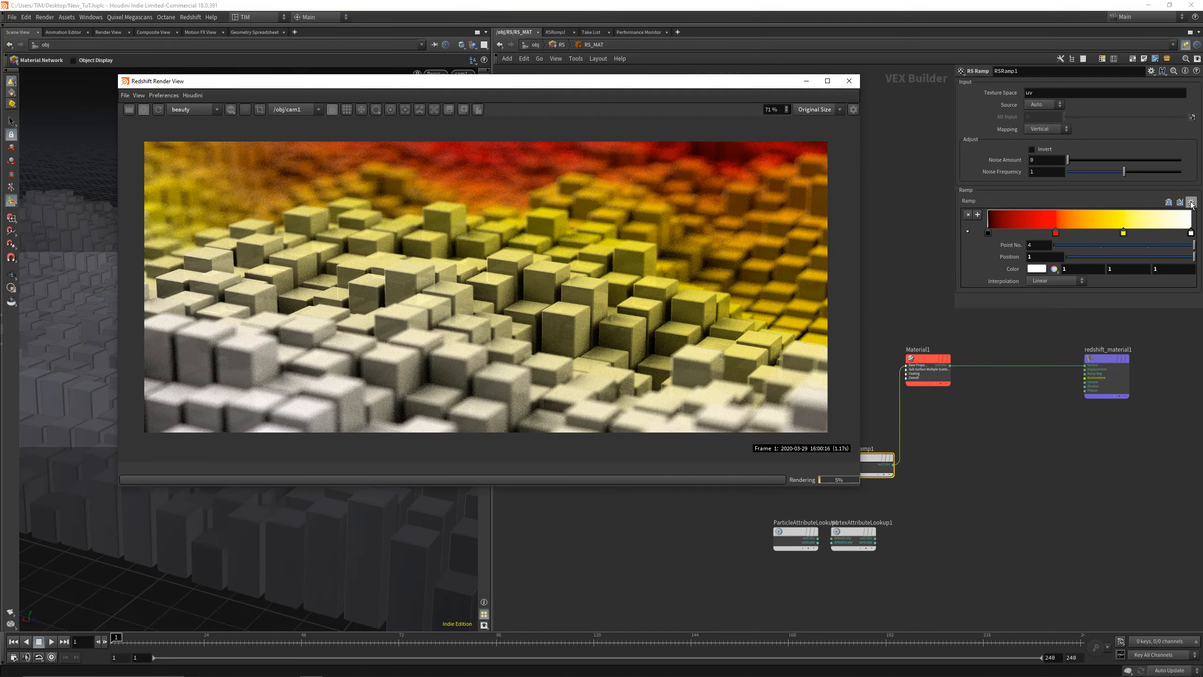
click(1171, 203)
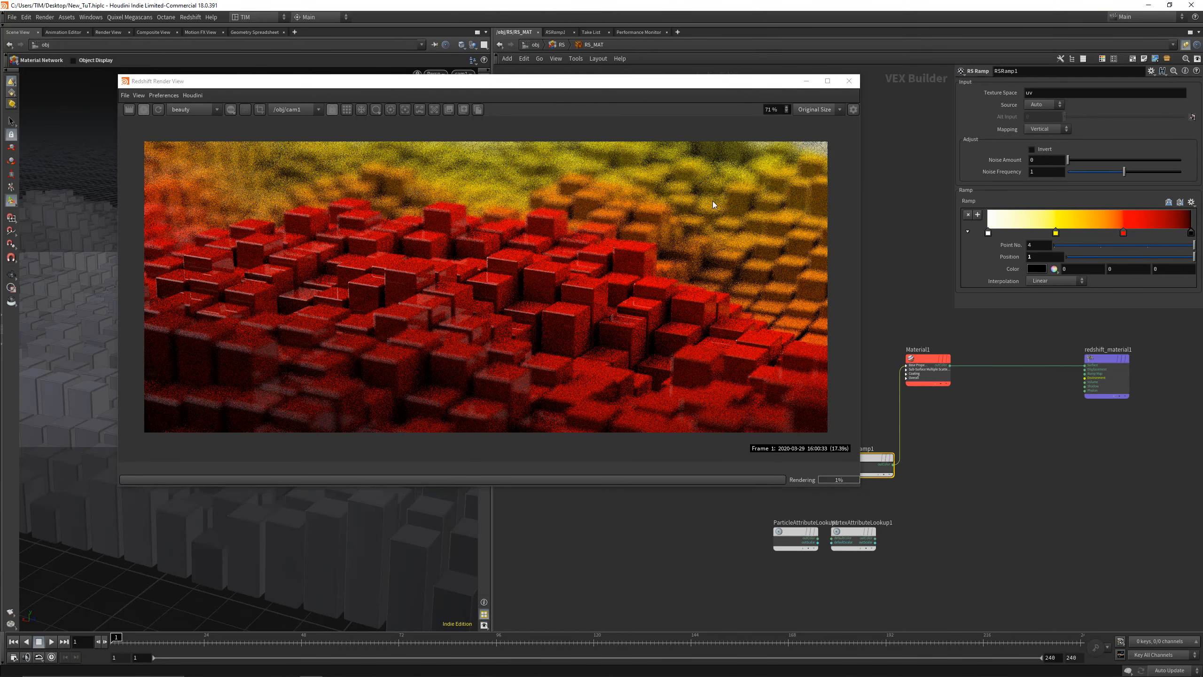
Step: Close the Redshift Render View and arrange RSRamp1 beside RSUserDataColor1, farther away from Material1
click(850, 81)
drag(706, 375, 868, 467)
drag(866, 460, 755, 407)
click(651, 463)
drag(677, 427, 686, 442)
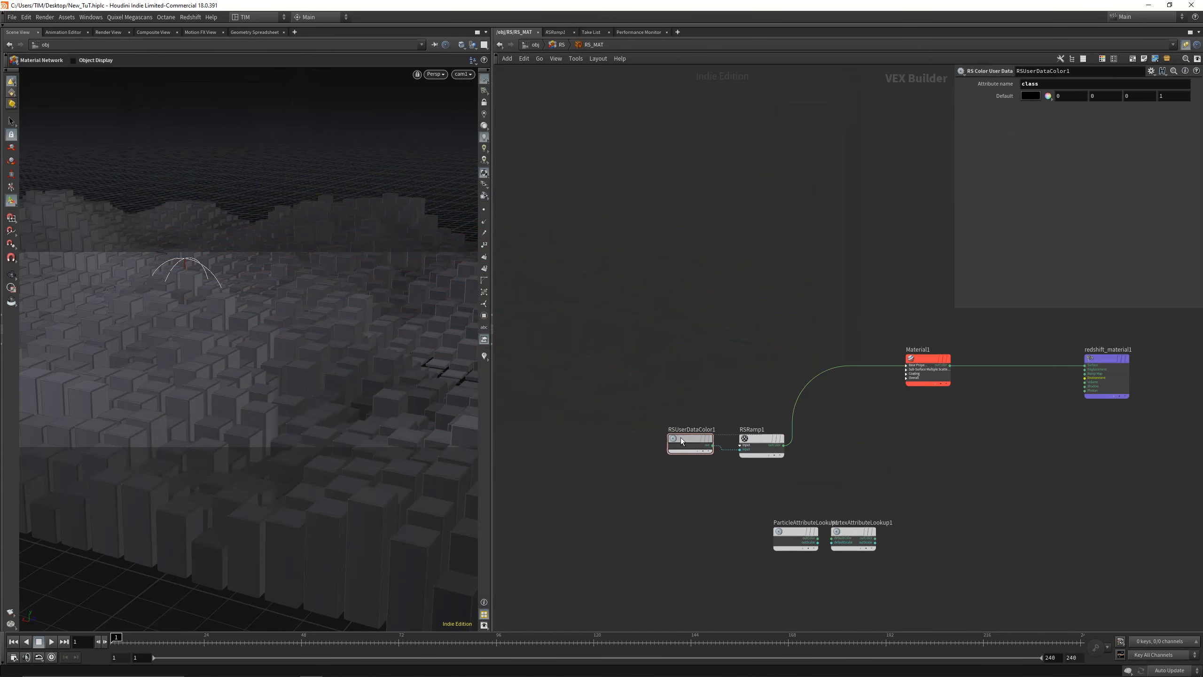
drag(642, 389, 817, 473)
middle_drag(819, 439, 703, 414)
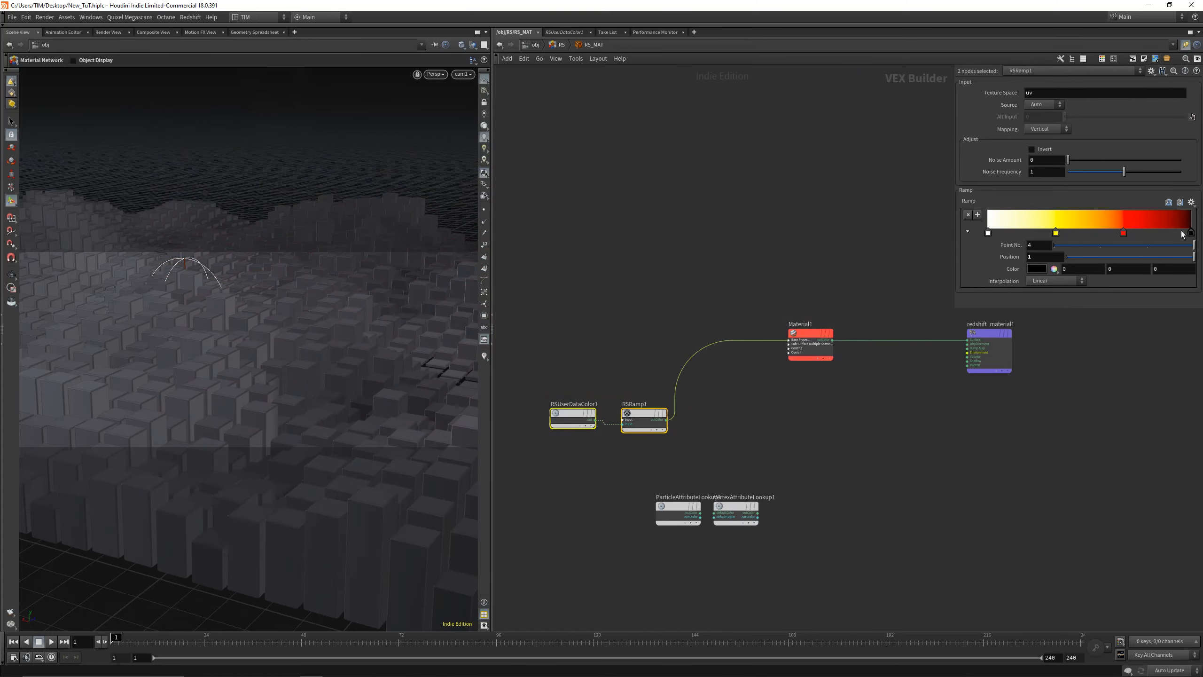
Step: Start a new Redshift Render View render and set RSRamp1 to the Grayscale preset
key(alt+r)
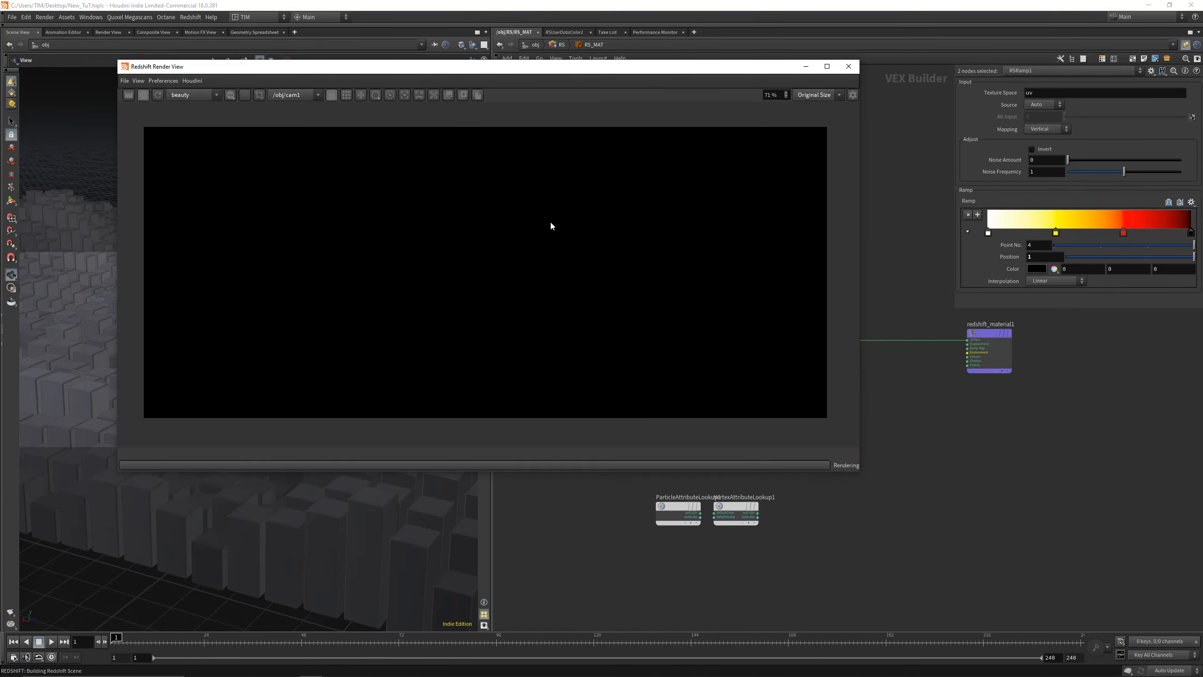
click(1191, 202)
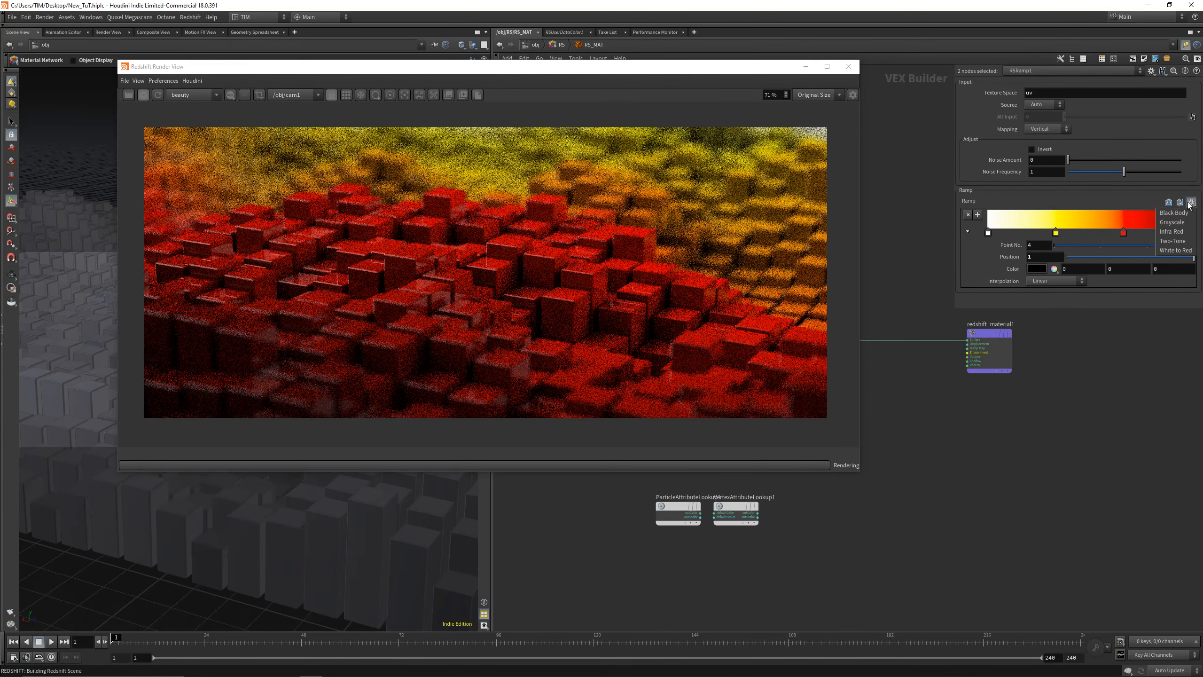
click(1180, 221)
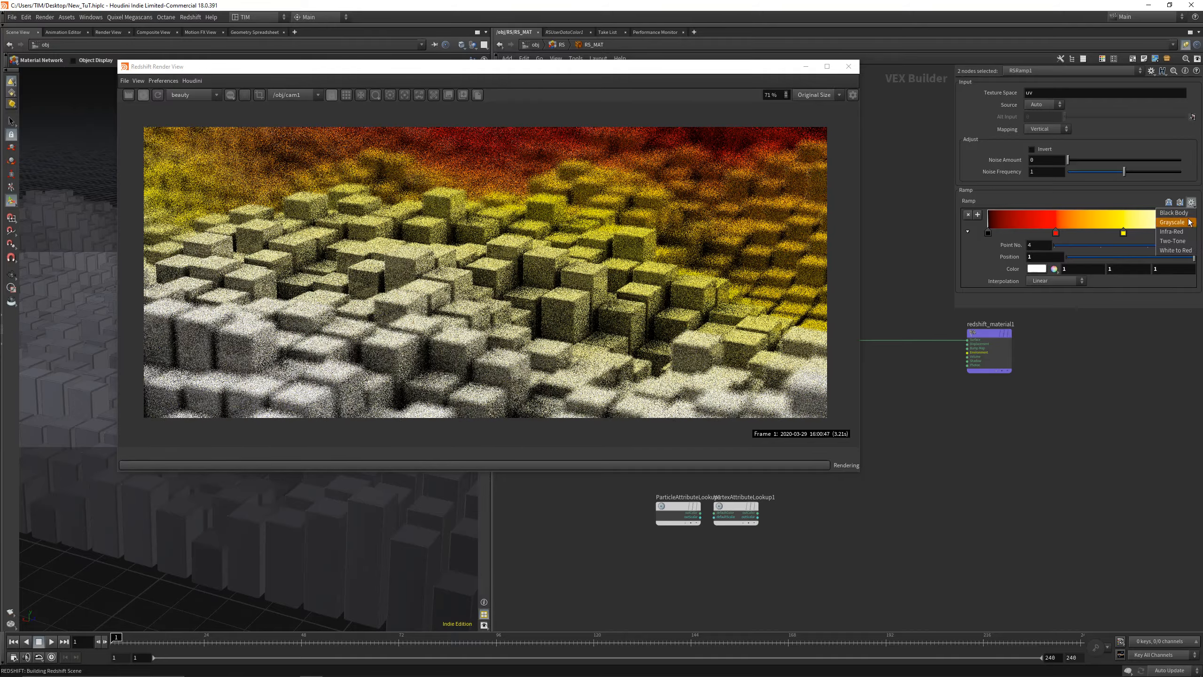
drag(728, 68, 640, 80)
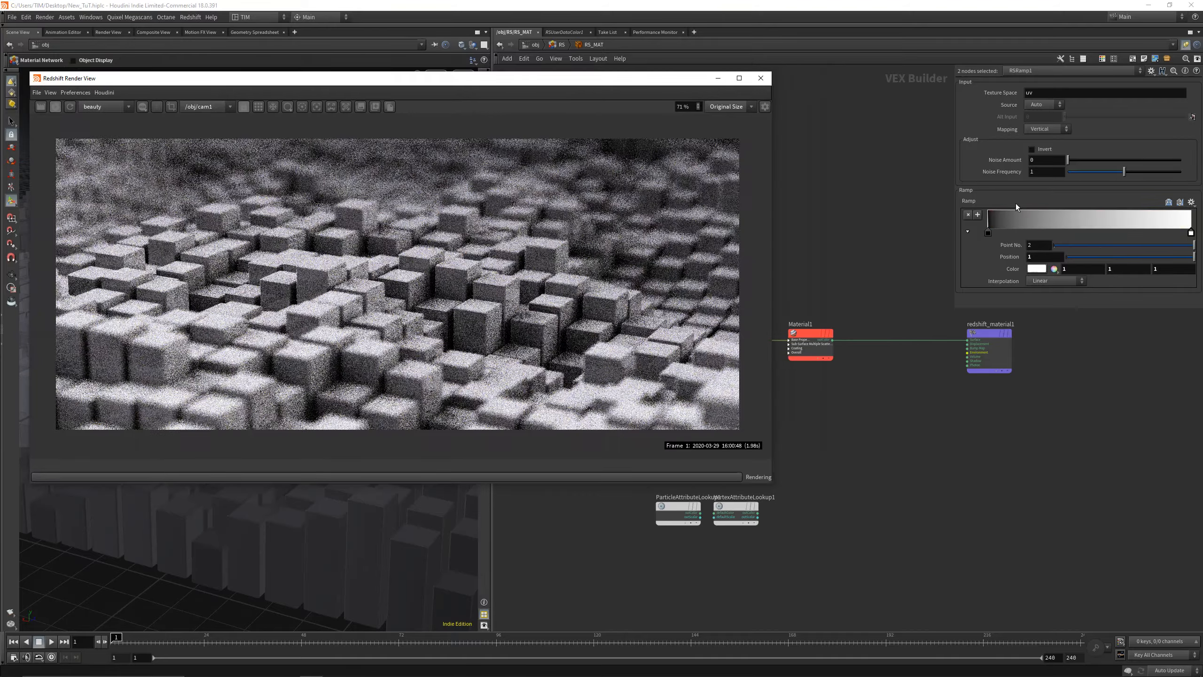
Step: Recolour the ramp's black point to a light blue with RGB 0.211, 0.6055, 1
double_click(988, 233)
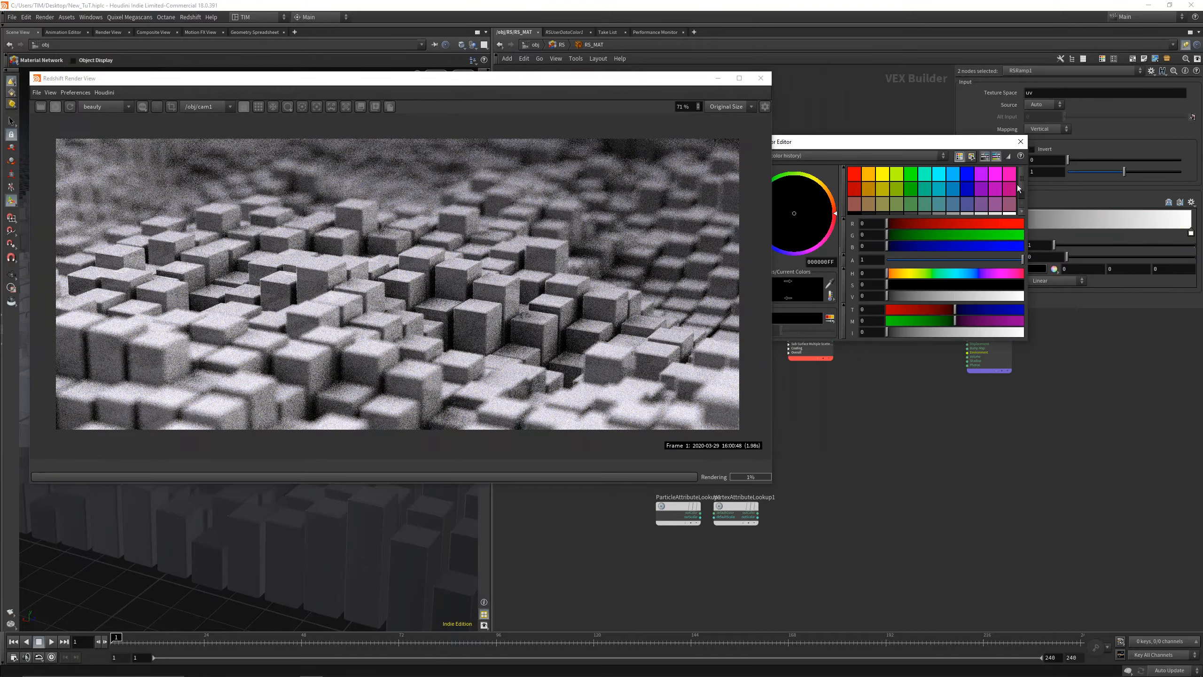
click(952, 174)
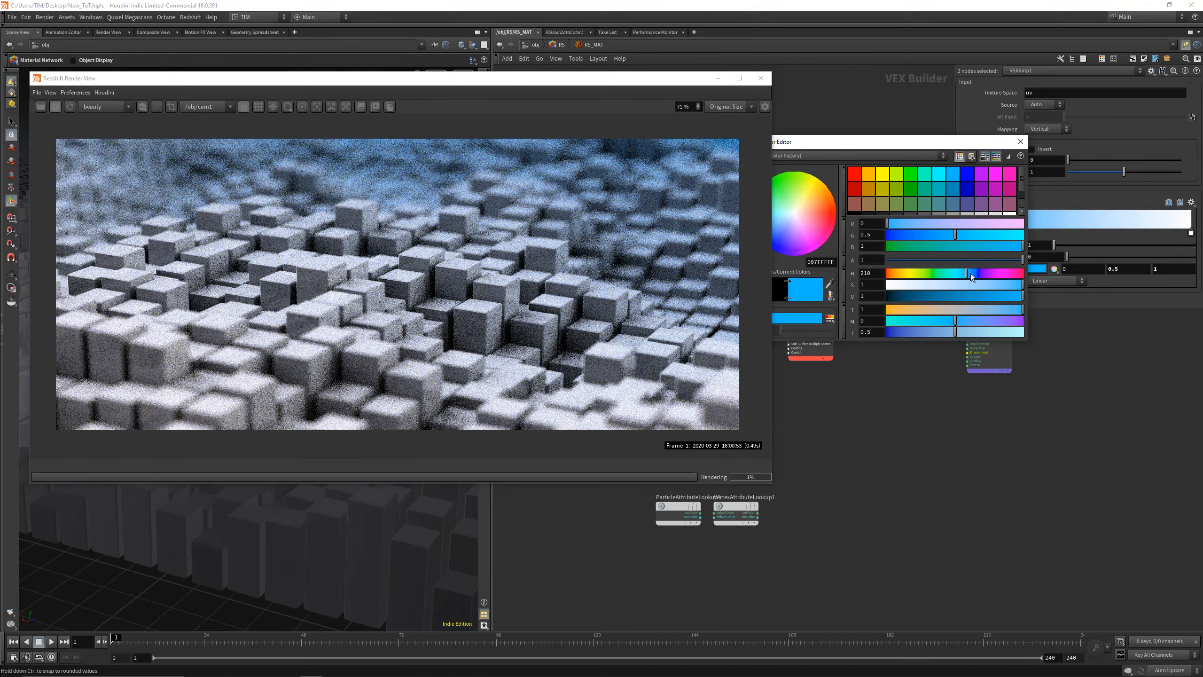
drag(1013, 284, 995, 285)
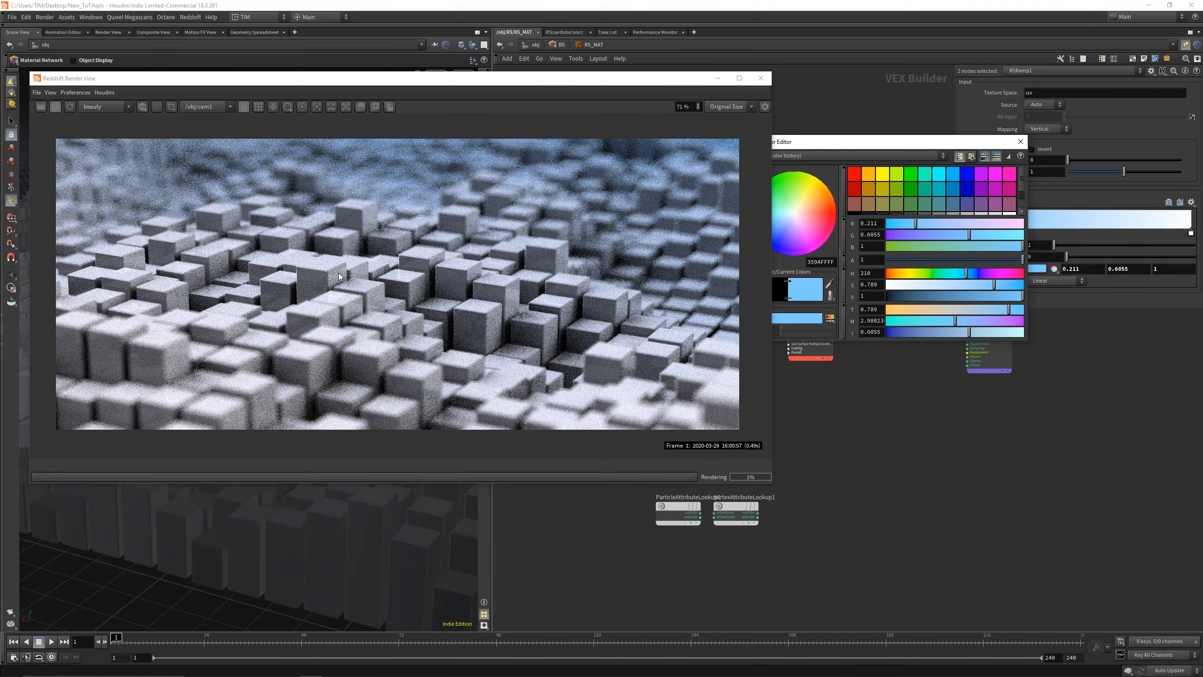
Step: Recolour the ramp's white point to a coral red with RGB 1, 0.18541, 0.138
click(1191, 233)
click(874, 175)
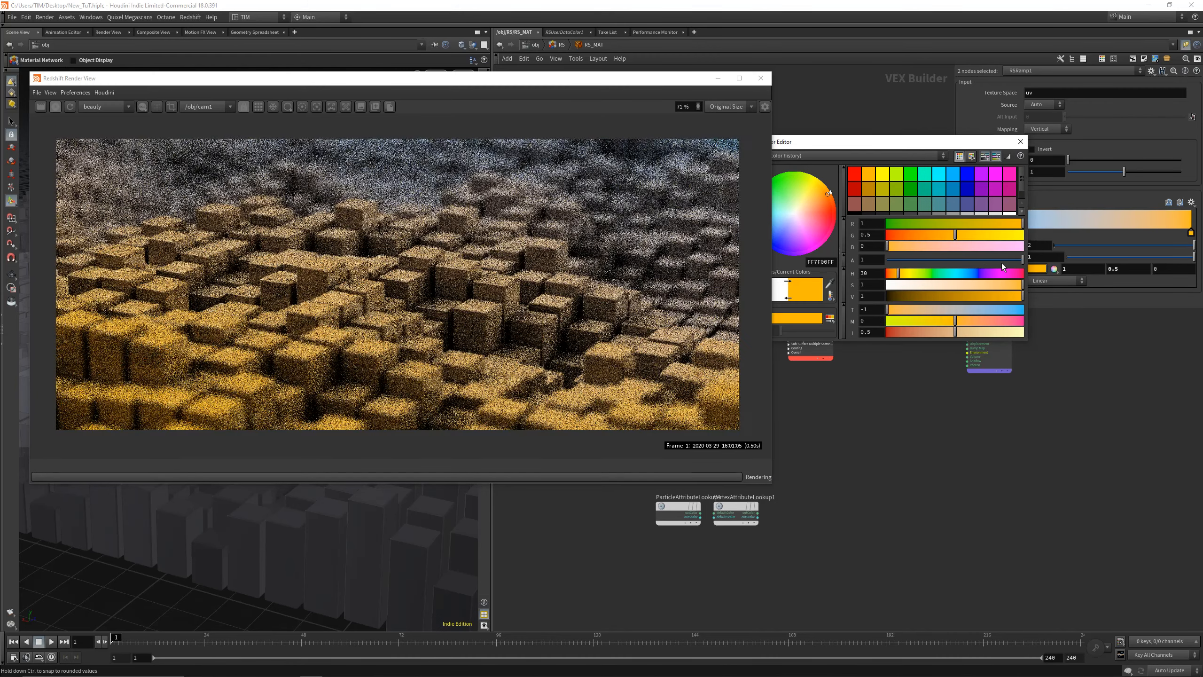
drag(924, 233, 904, 239)
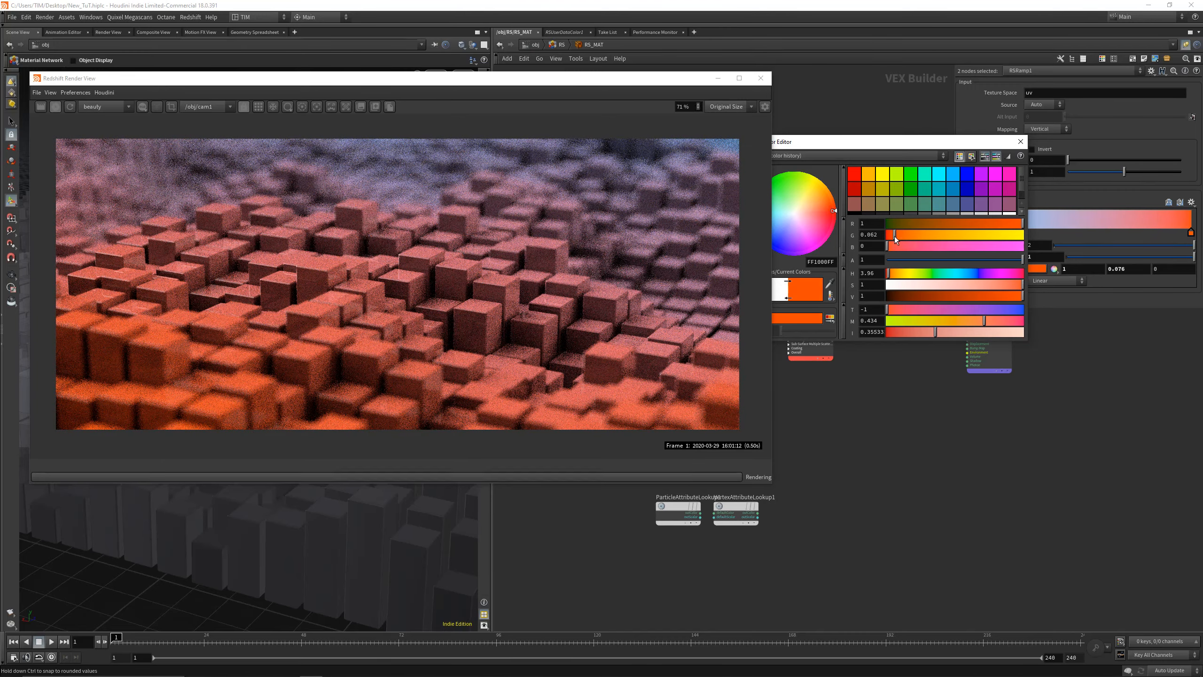
drag(1023, 284, 1004, 284)
click(1020, 143)
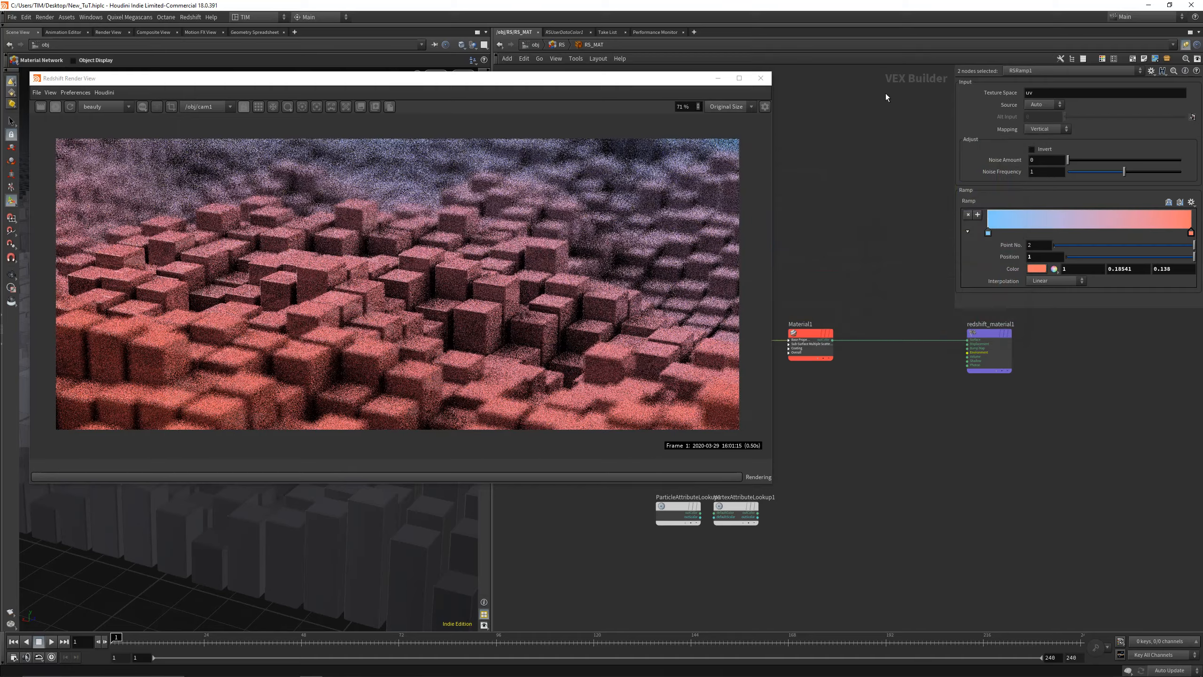
Step: Close the Redshift Render View and add an RS Curvature node below Material1 in the material network
click(761, 78)
scroll(779, 351, up, 2)
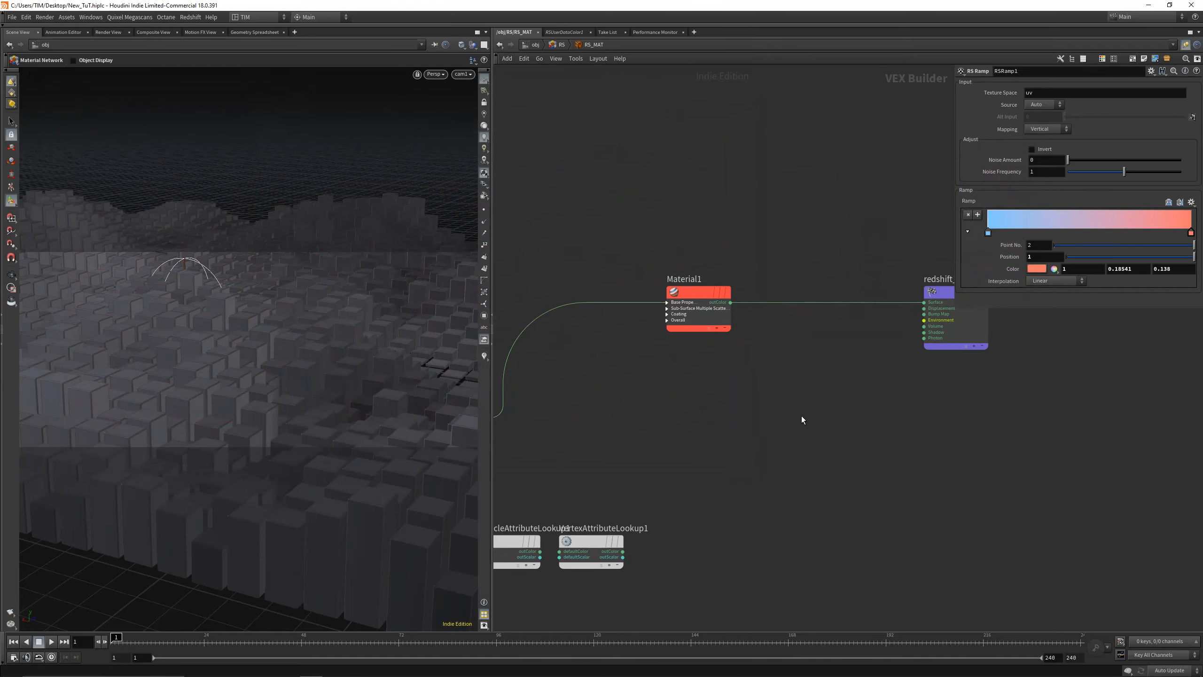
key(Tab)
text(cur)
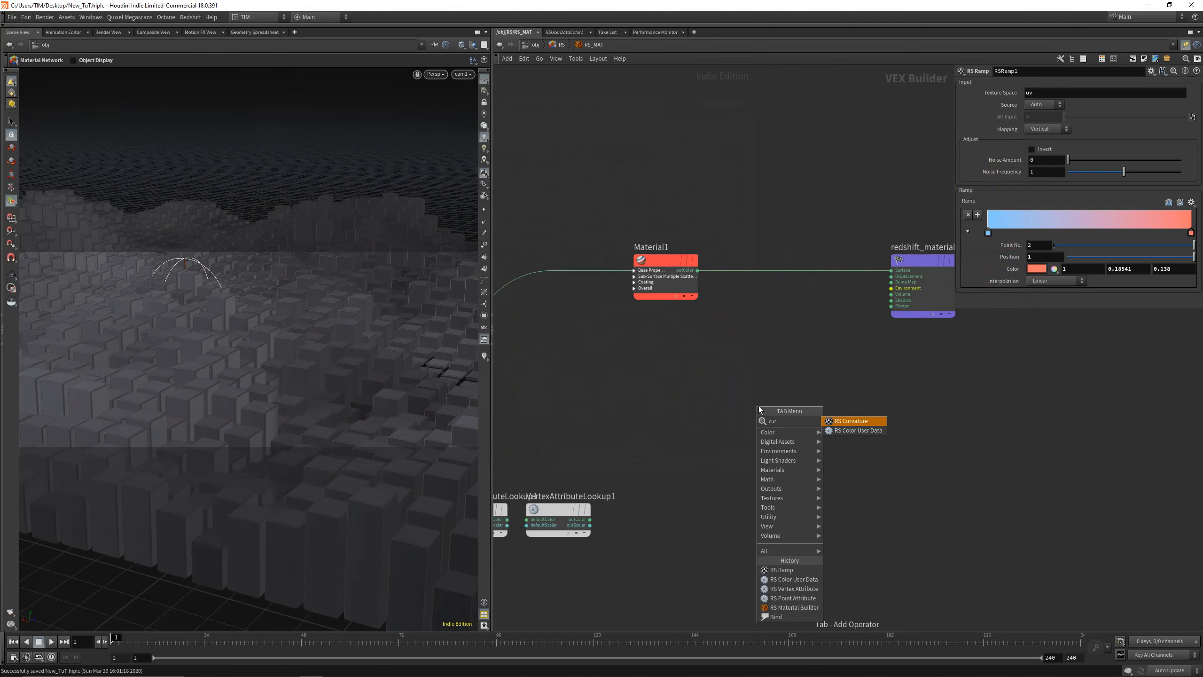
click(864, 420)
click(801, 417)
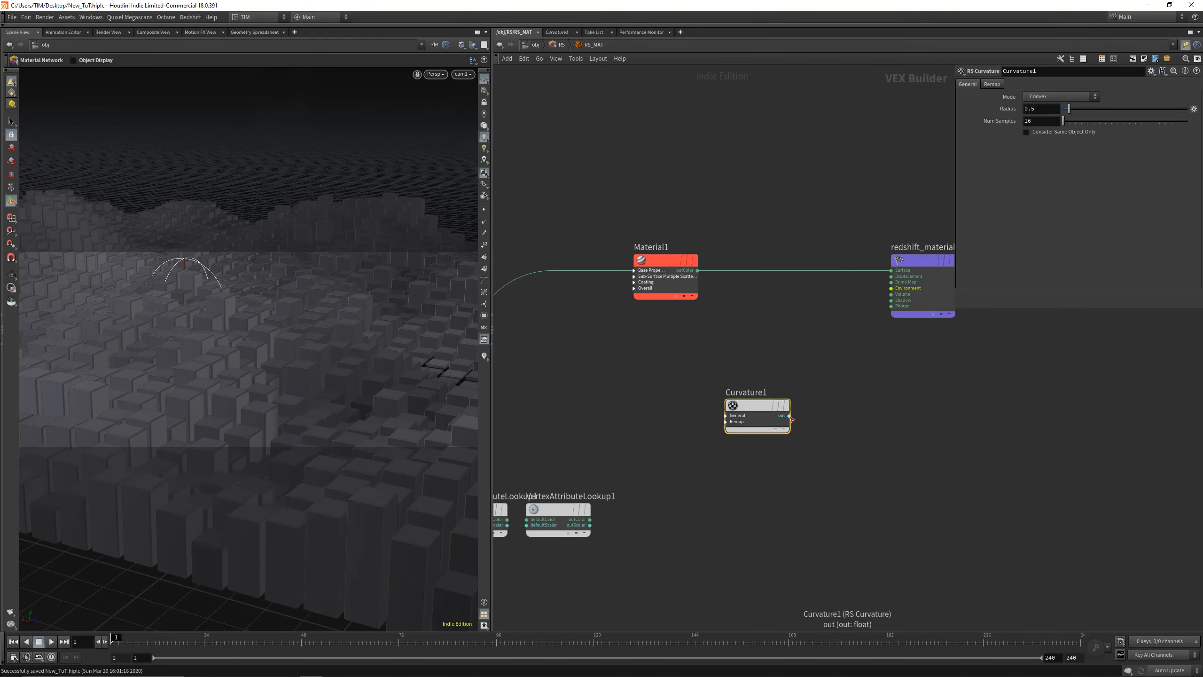
Step: Connect Curvature1 to the redshift_material1 Surface input, expand the curvature node's inputs, and render the result
drag(789, 416, 884, 252)
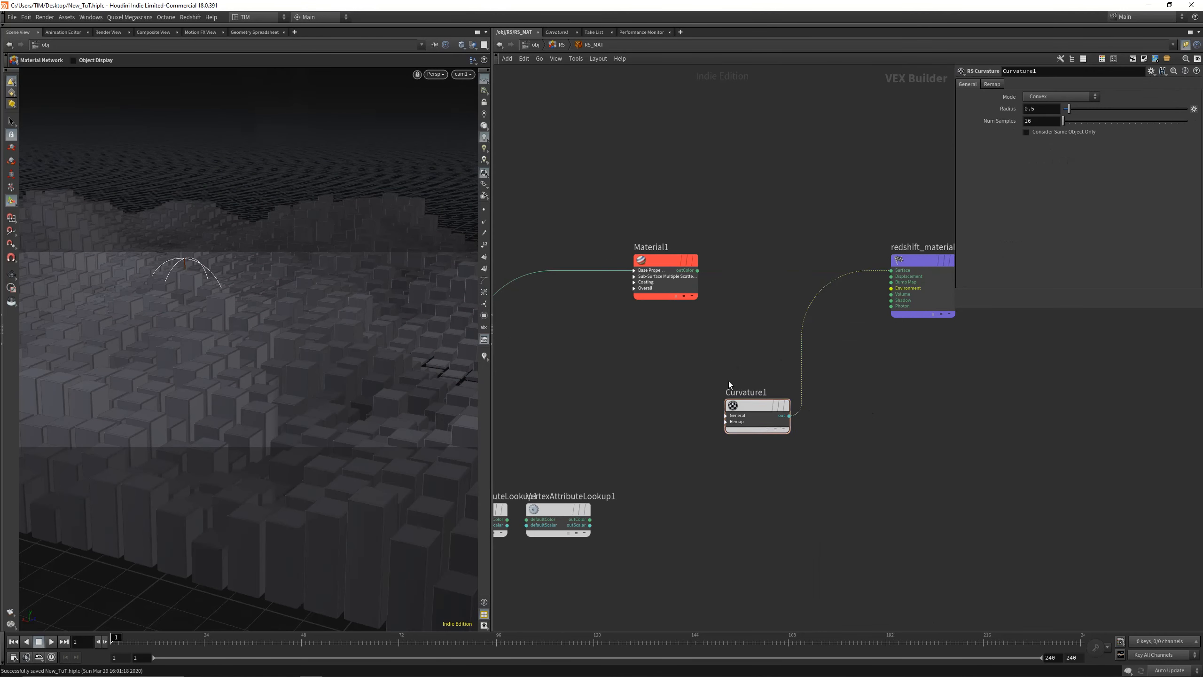
shift+click(725, 415)
key(alt+r)
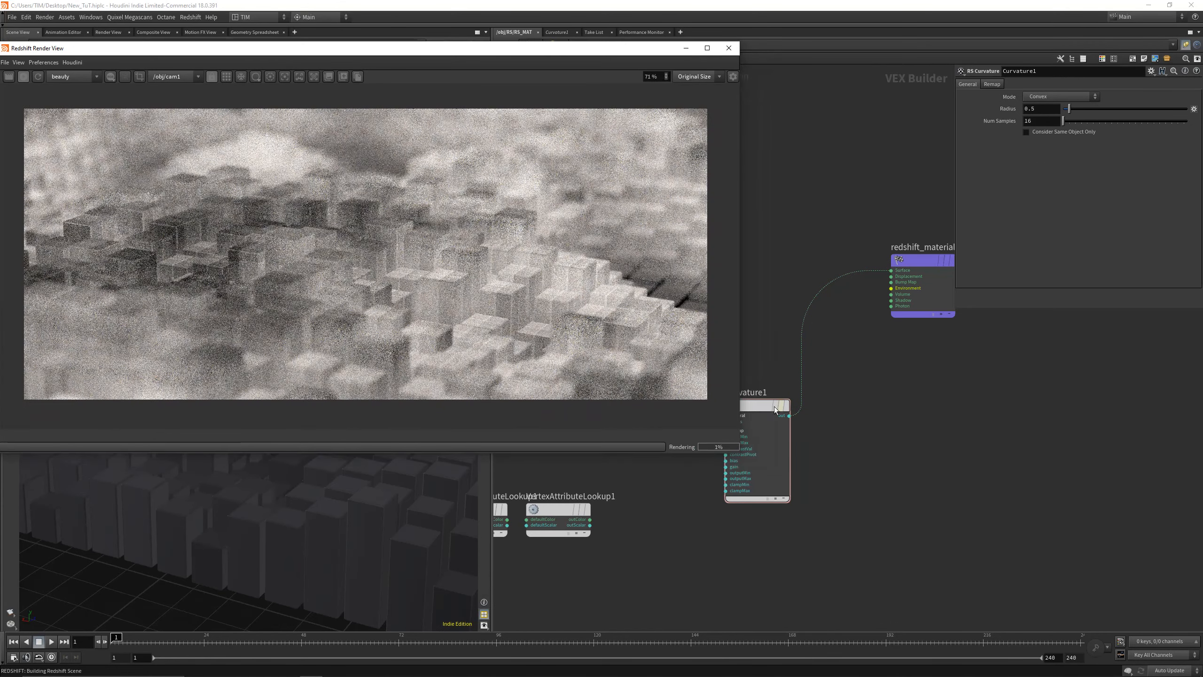
Step: Move Curvature1 clear of the render window and set its radius to 0.01
drag(774, 406, 800, 419)
click(1042, 110)
text(0)
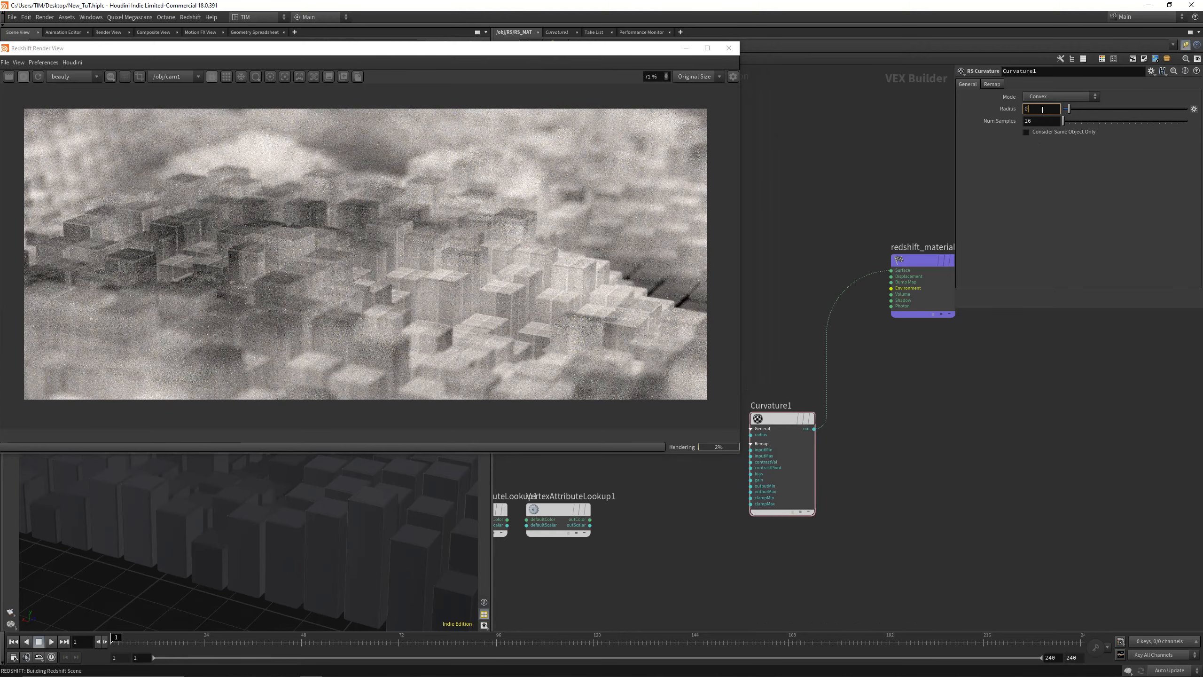
text(.01)
key(Return)
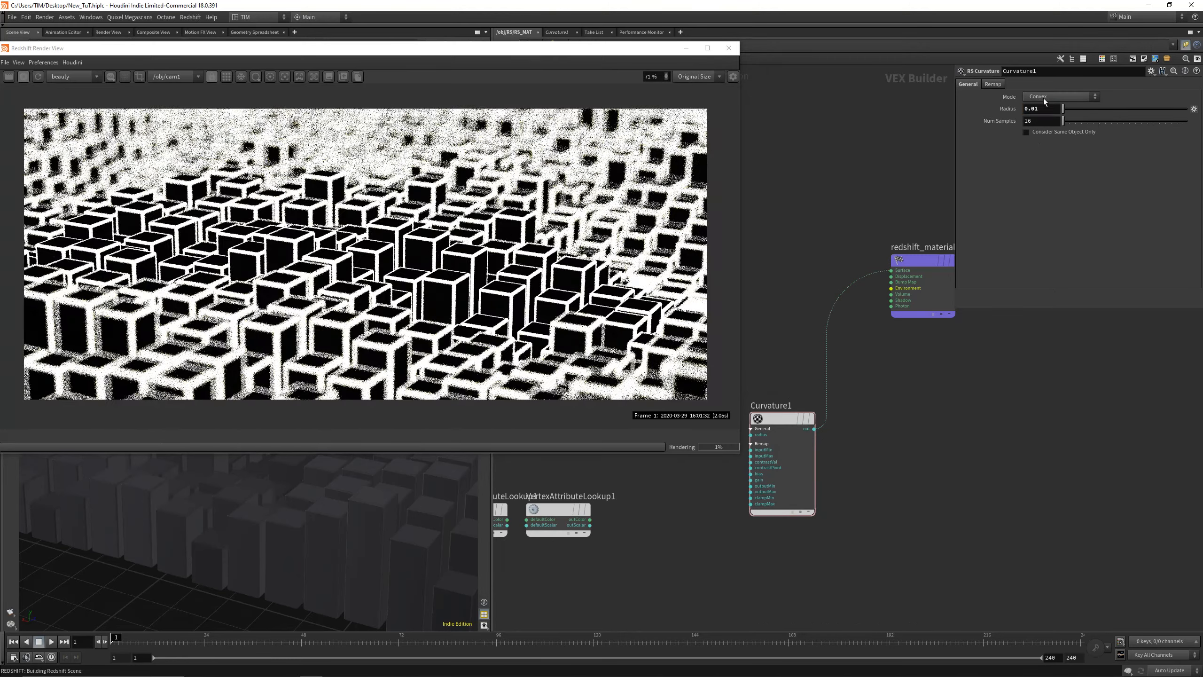
Step: Set Curvature1's number of samples to 64 with the Convex mode, and save the scene
click(1044, 99)
click(1047, 213)
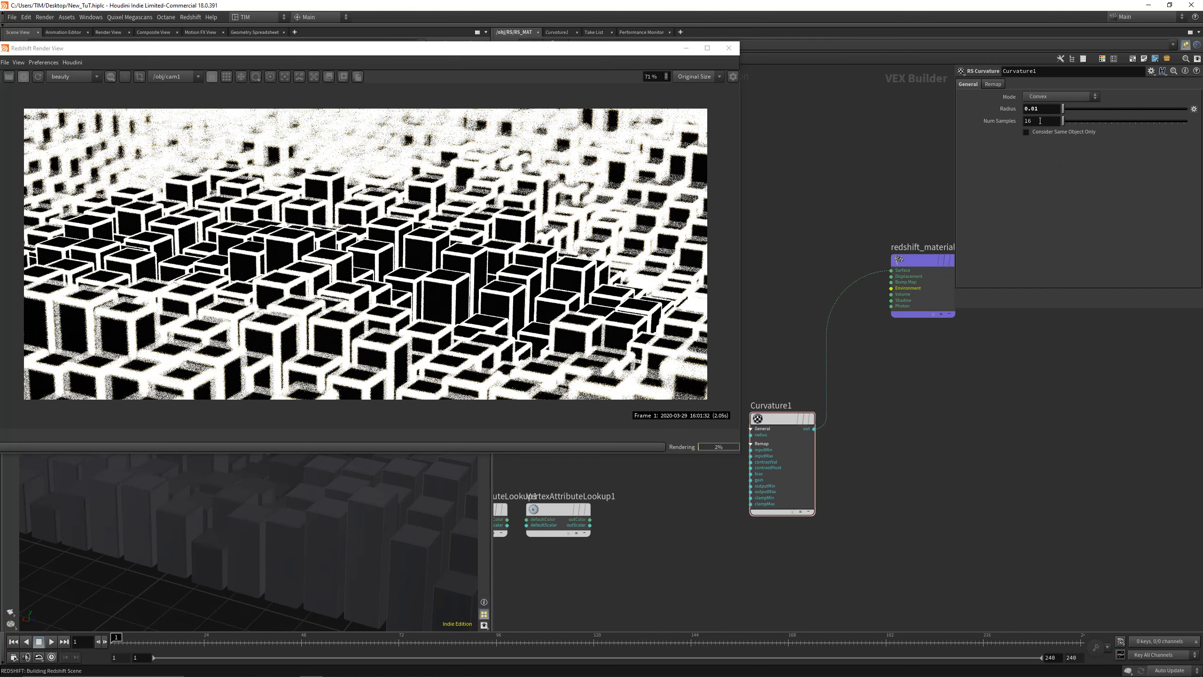
click(1040, 121)
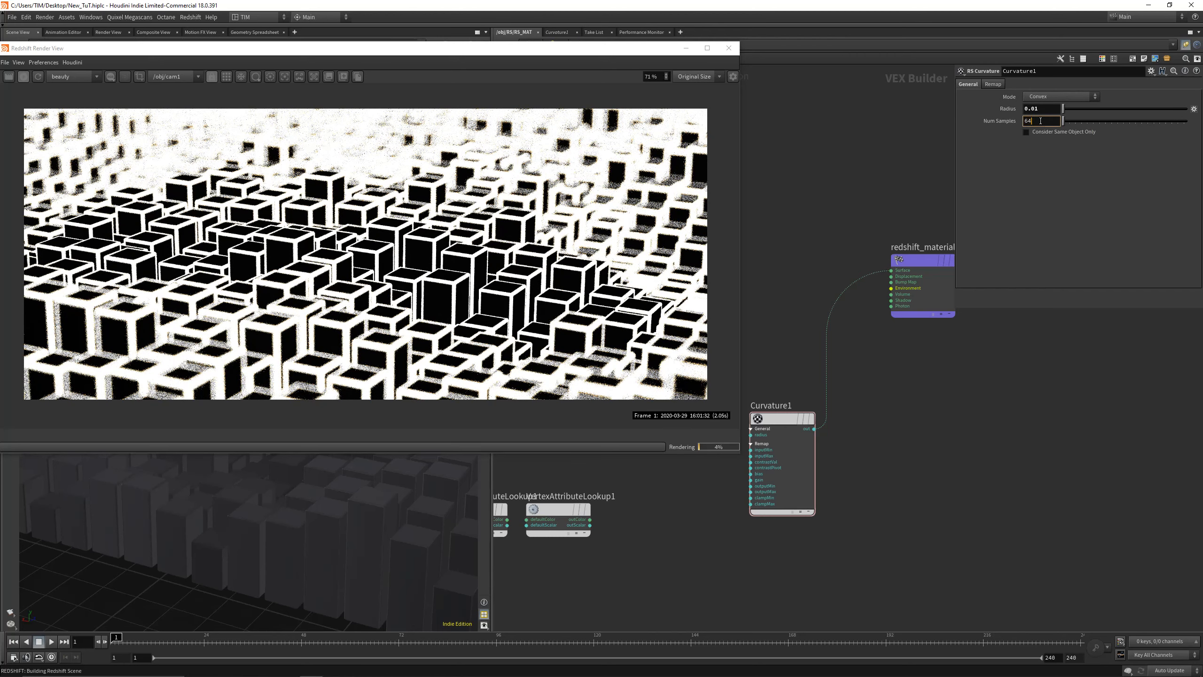
key(Return)
middle_drag(879, 470, 969, 445)
key(ctrl+s)
Step: Add an RS Noise node between Material1 and Curvature1 in the material network
middle_drag(782, 470, 838, 412)
scroll(792, 439, down, 1)
middle_drag(857, 318, 873, 333)
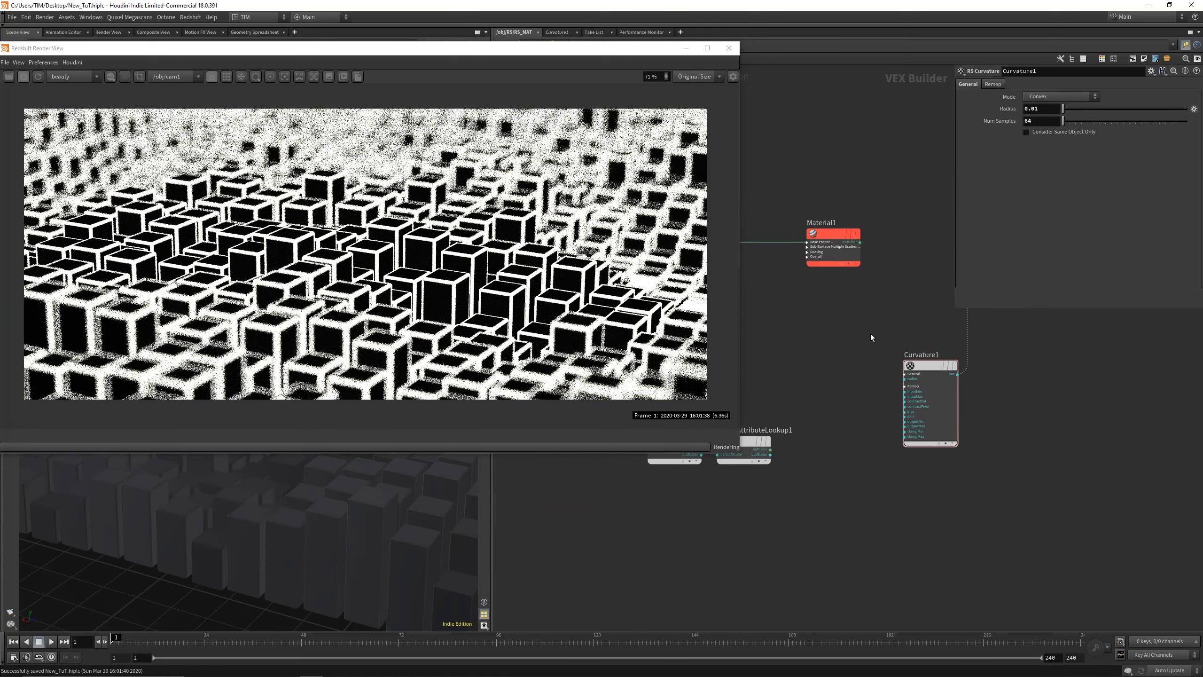
scroll(479, 305, up, 3)
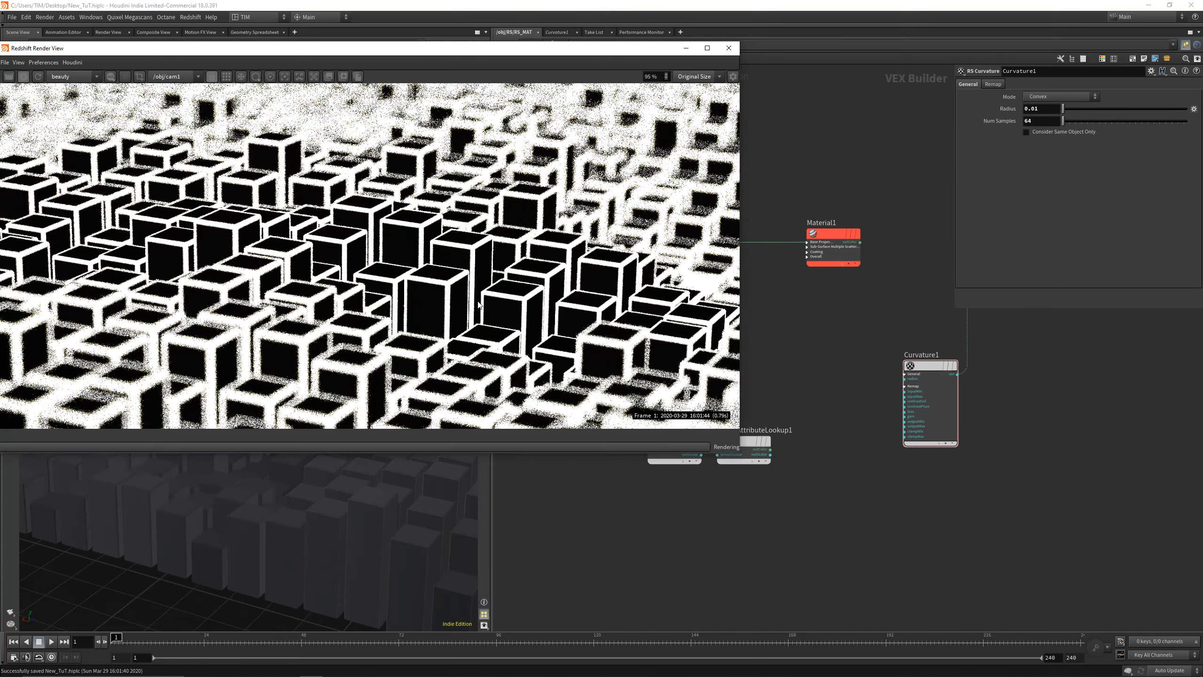
scroll(479, 305, down, 2)
middle_drag(831, 376, 846, 394)
key(Tab)
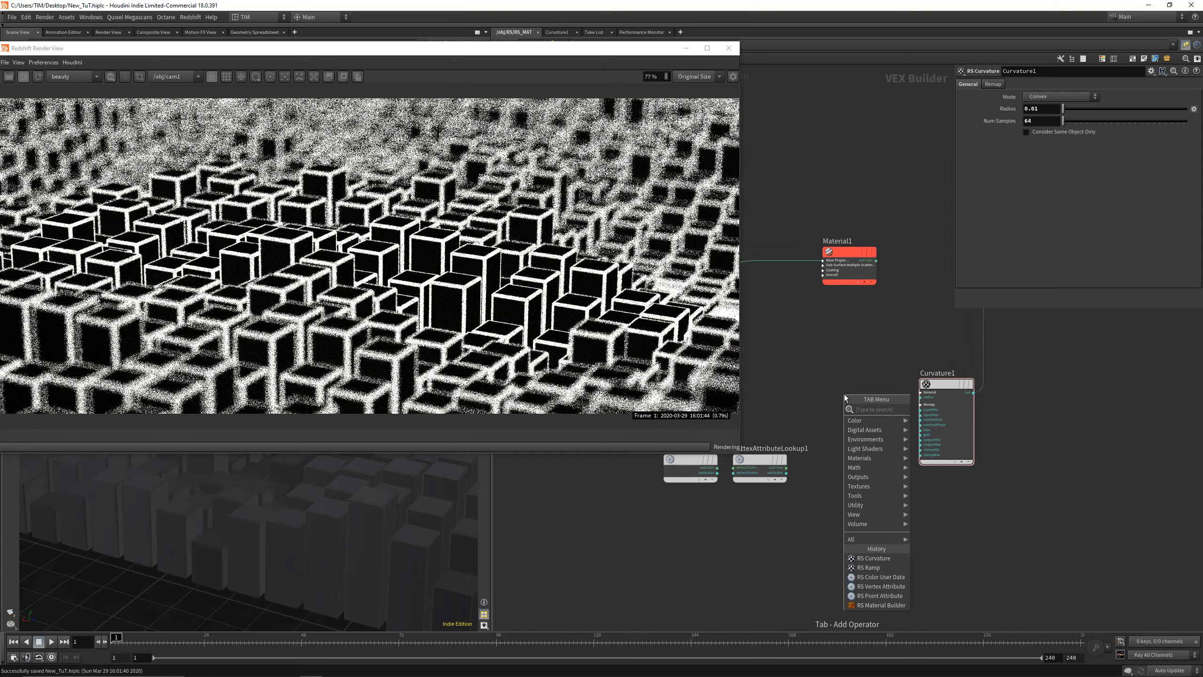
text(nop)
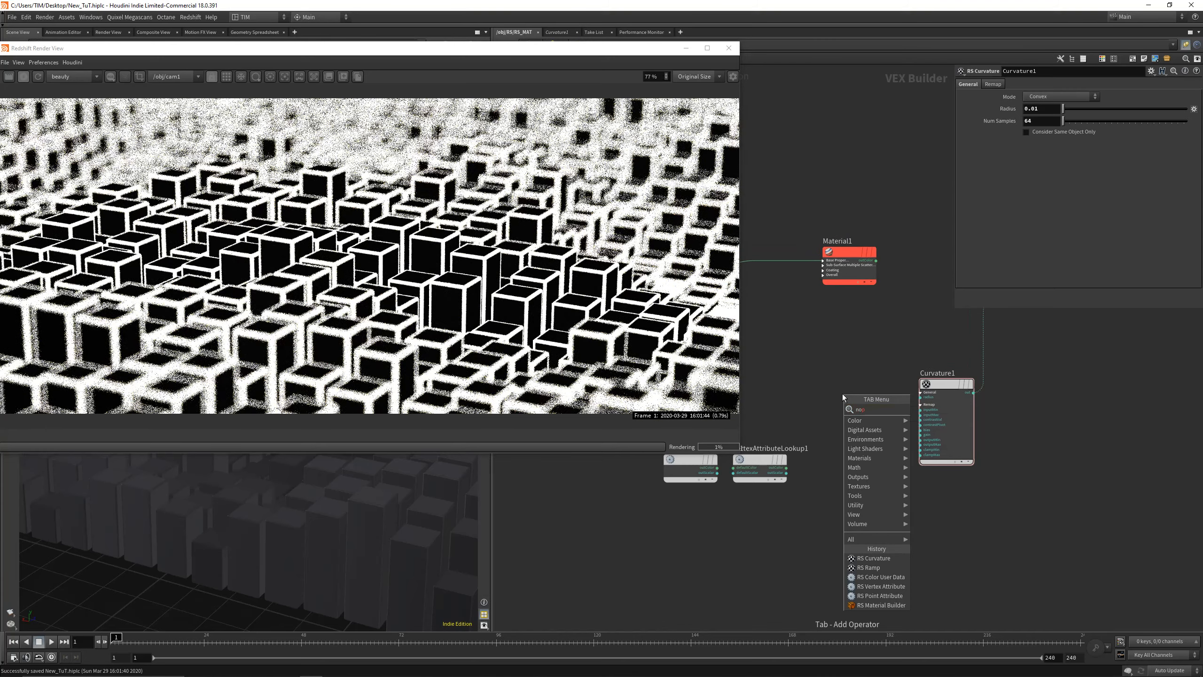
key(BackSpace)
click(923, 420)
click(807, 355)
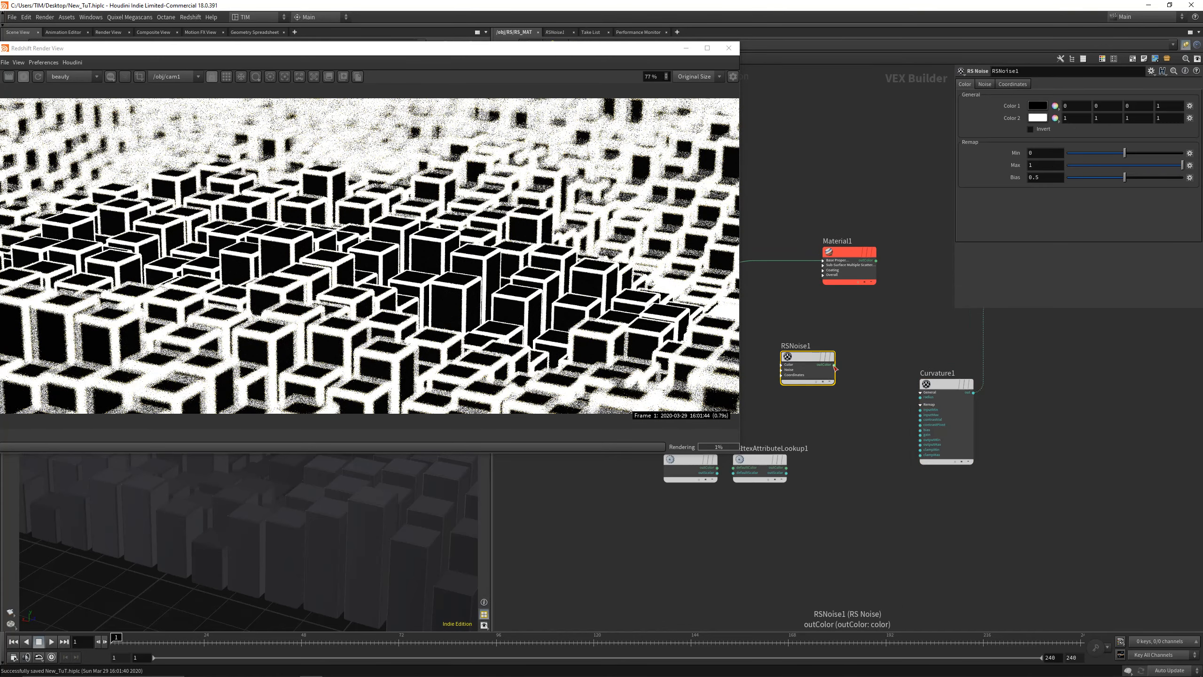
Step: Connect RSNoise1's outColor to Curvature1's radius input and open the noise's coordinate settings
drag(835, 365, 901, 393)
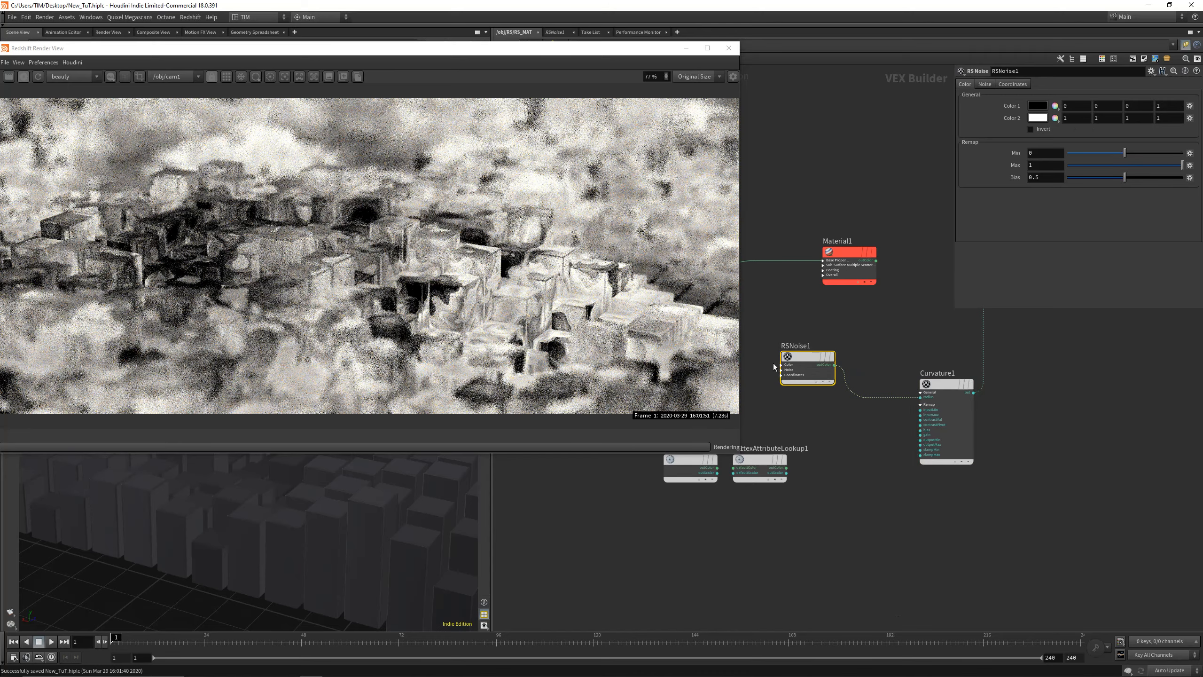
drag(811, 361, 809, 384)
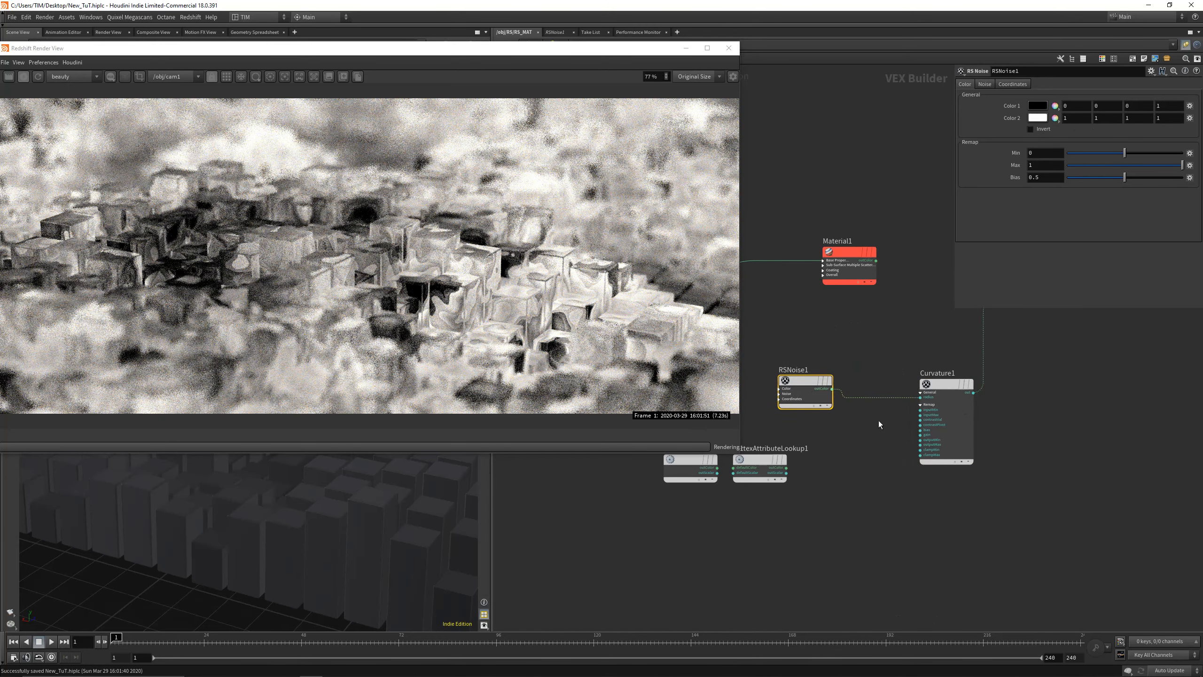
click(1008, 84)
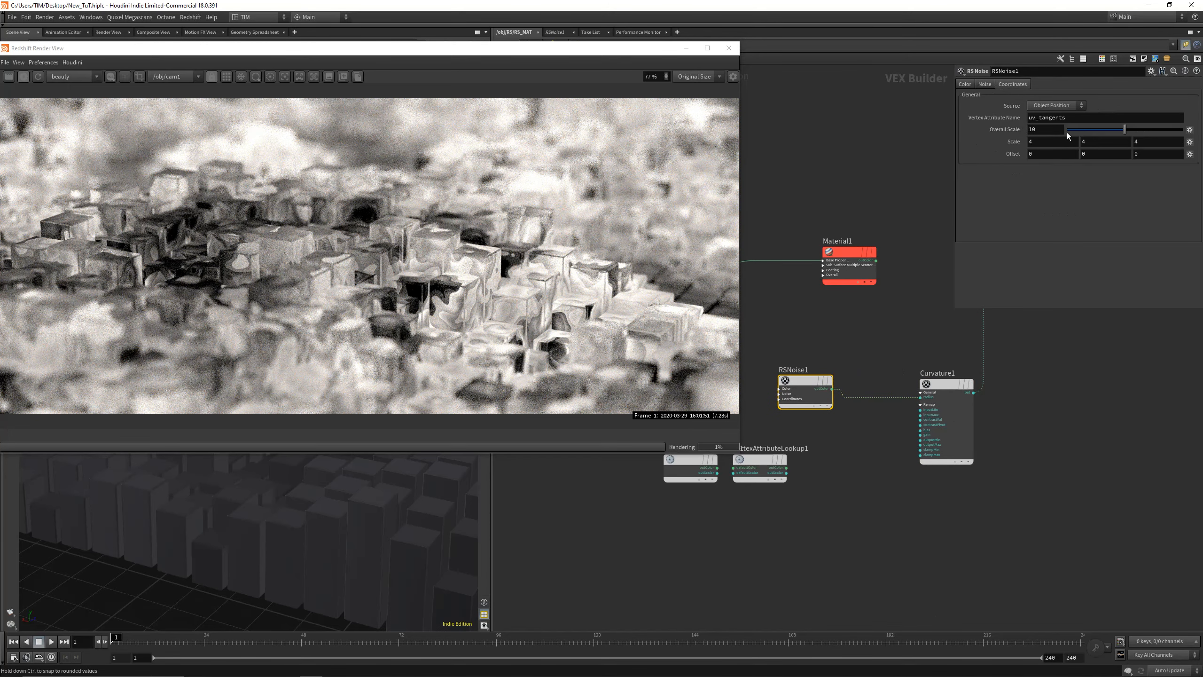
Step: Raise RSNoise1's overall scale to 77.7 and check the curvature noise up close in a render region
middle_drag(1004, 129, 1180, 129)
click(140, 76)
scroll(461, 305, up, 6)
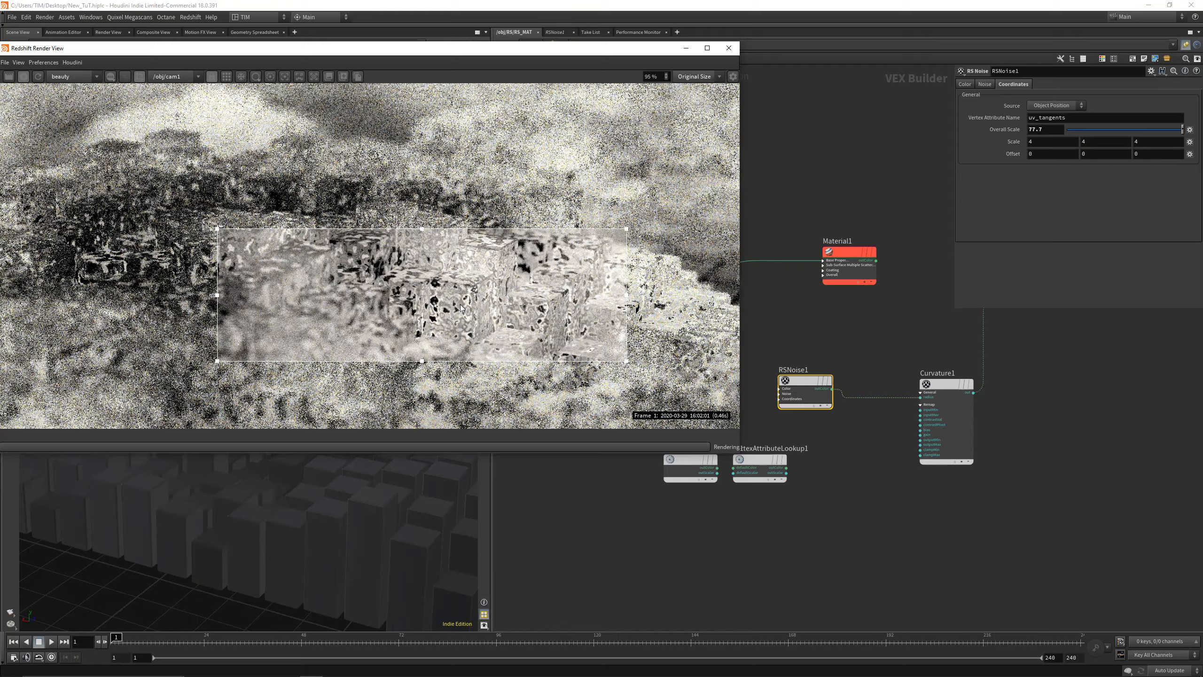
scroll(461, 305, down, 6)
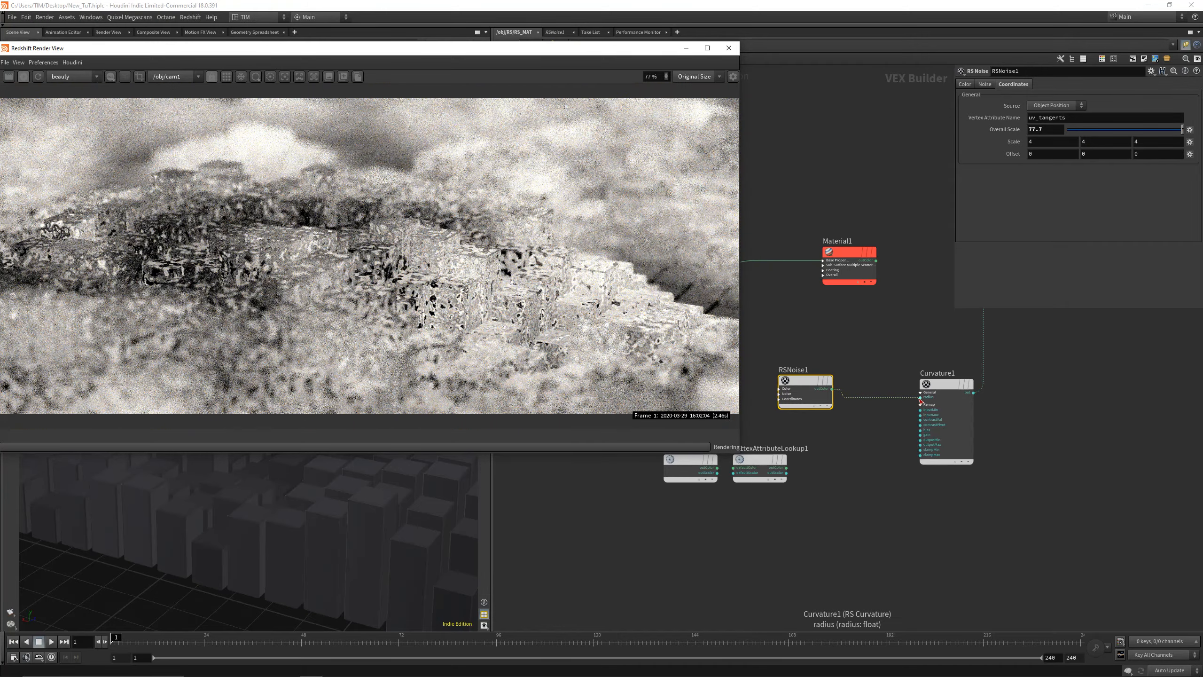
Step: Disconnect RSNoise1 from Curvature1's radius and wire the noise's outColor directly into redshift_material1's surface input
key(y)
mouse_move(856, 372)
mouse_down()
mouse_move(852, 417)
mouse_move(836, 365)
mouse_up()
scroll(418, 271, down, 2)
middle_drag(836, 365, 752, 408)
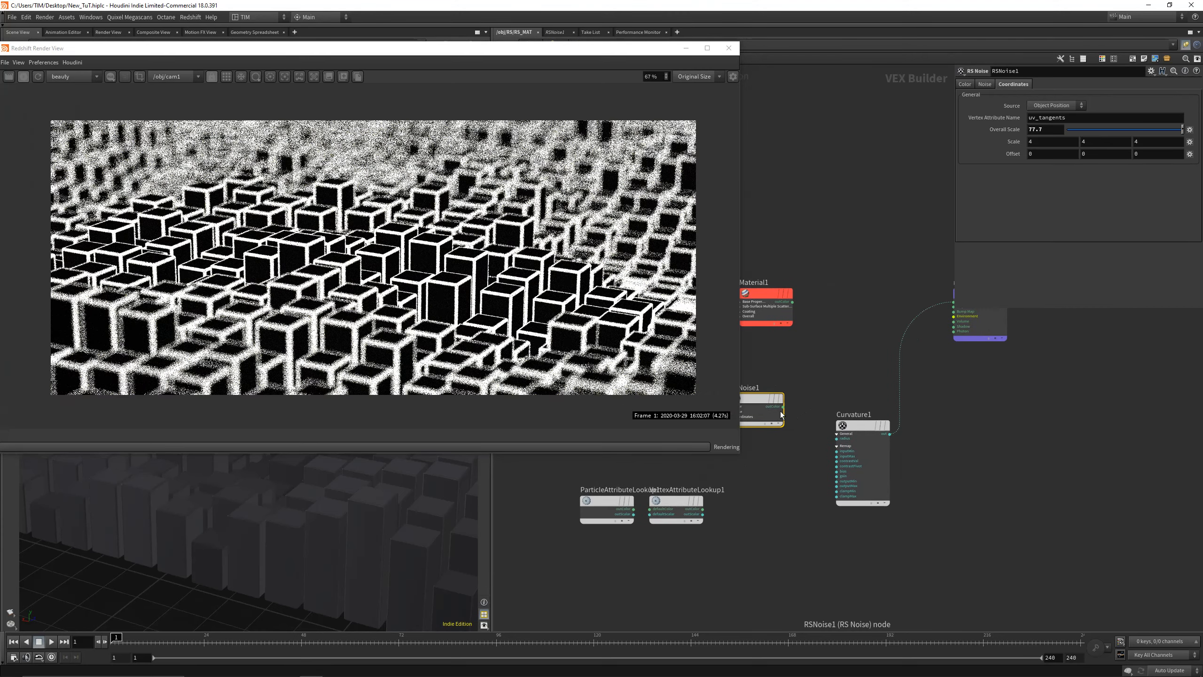
click(784, 406)
click(929, 302)
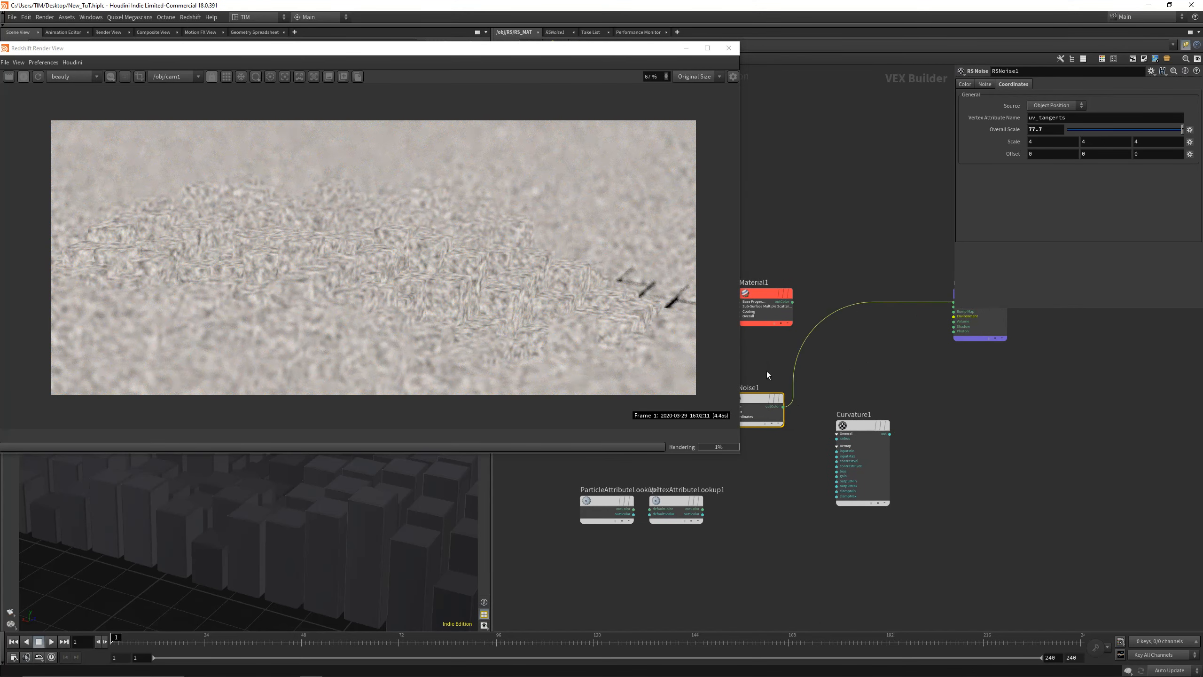
Step: Move RSNoise1 clear of the render window and set its fractal complexity to 5
drag(770, 389, 838, 356)
click(986, 84)
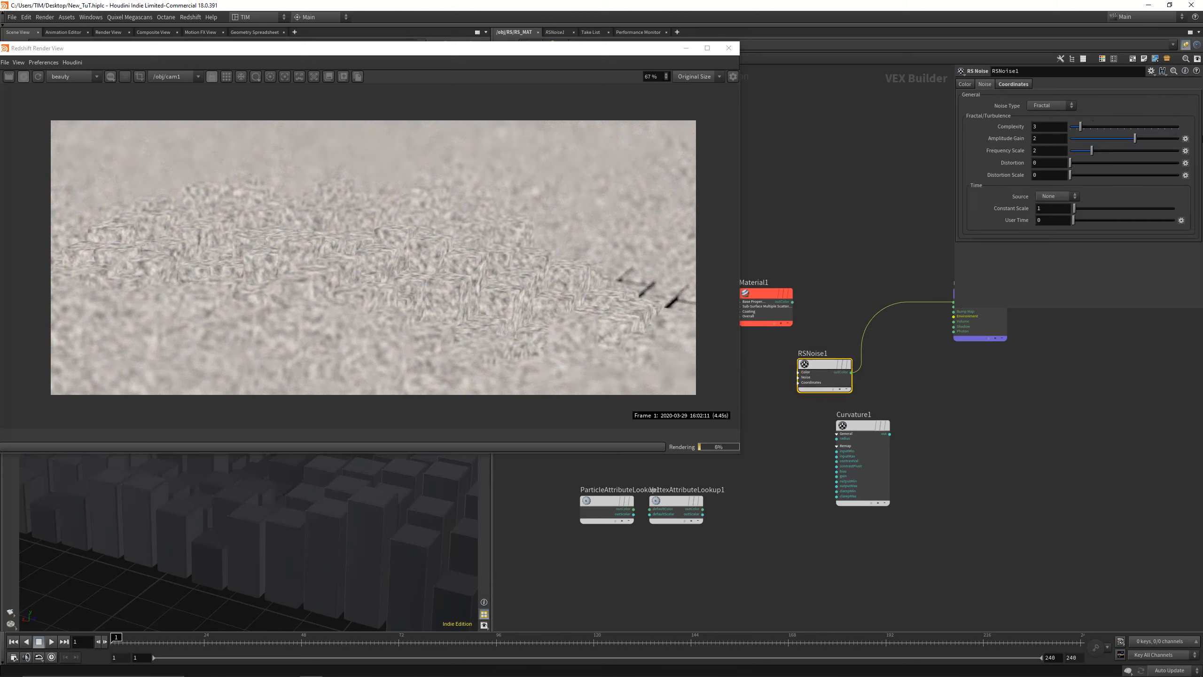
drag(1091, 126, 1088, 126)
drag(837, 364, 806, 366)
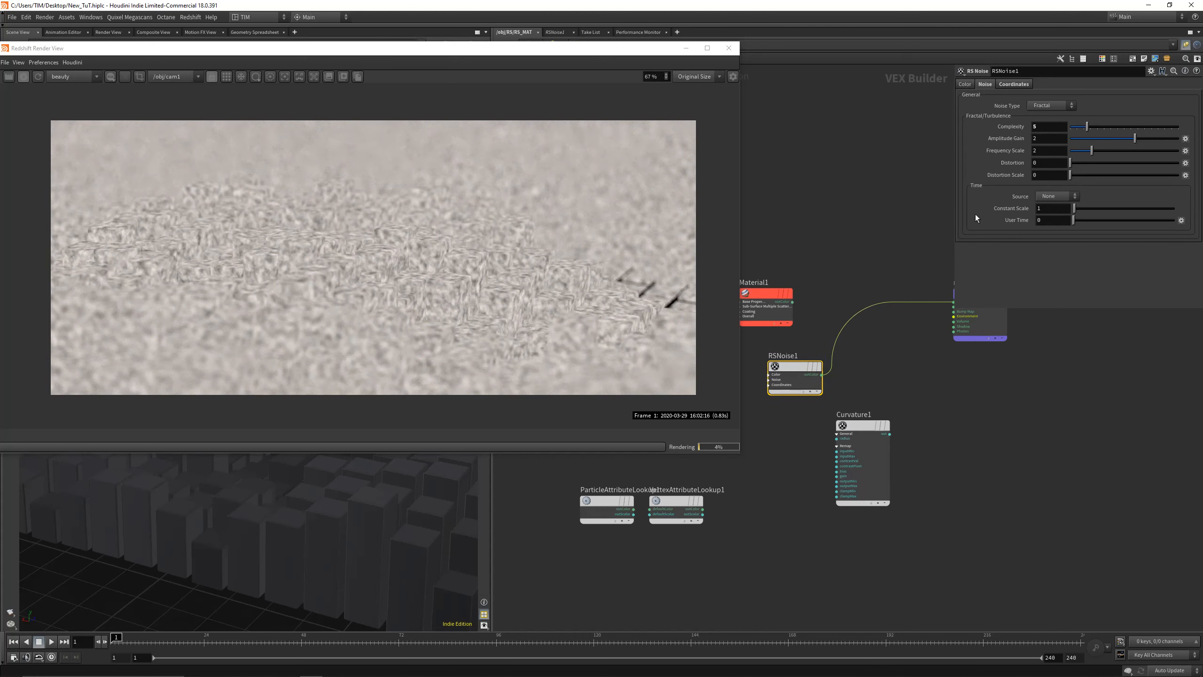
click(1009, 86)
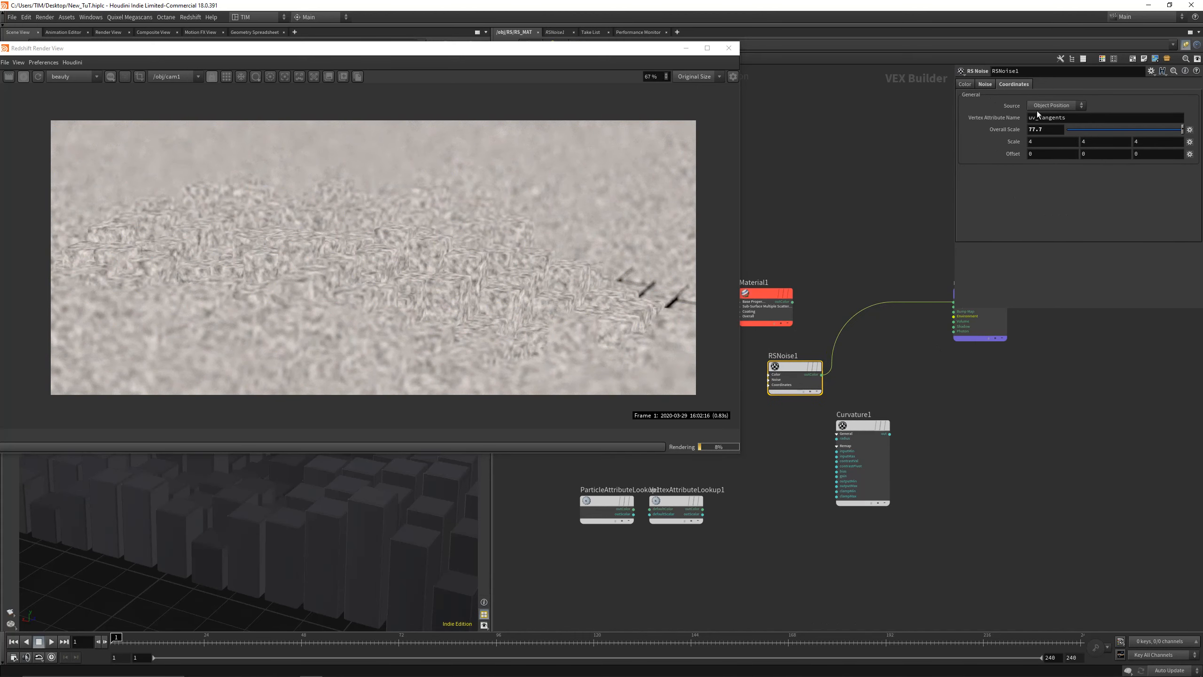
click(986, 83)
Step: Insert an RS Ramp on the wire between RSNoise1 and redshift_material1, and move its black point to position 0.486111
key(Tab)
text(ram)
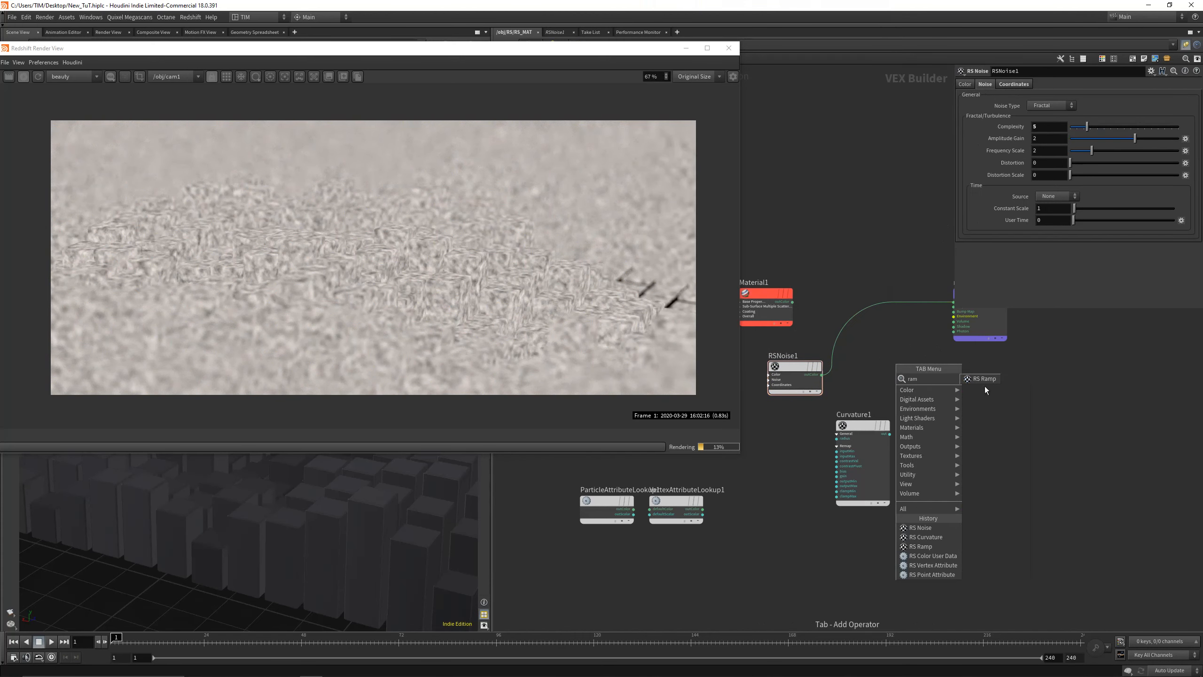
key(Return)
click(876, 341)
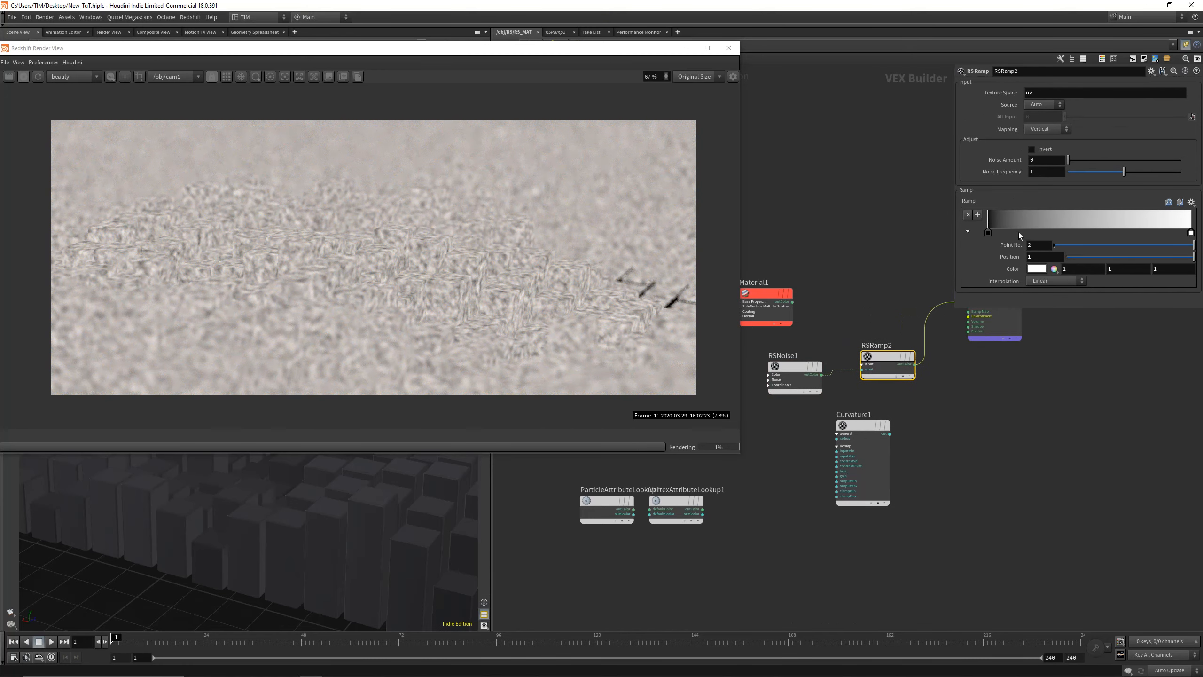
drag(989, 232, 1075, 232)
Step: Set RSNoise1's overall coordinate scale to 171.7
click(795, 367)
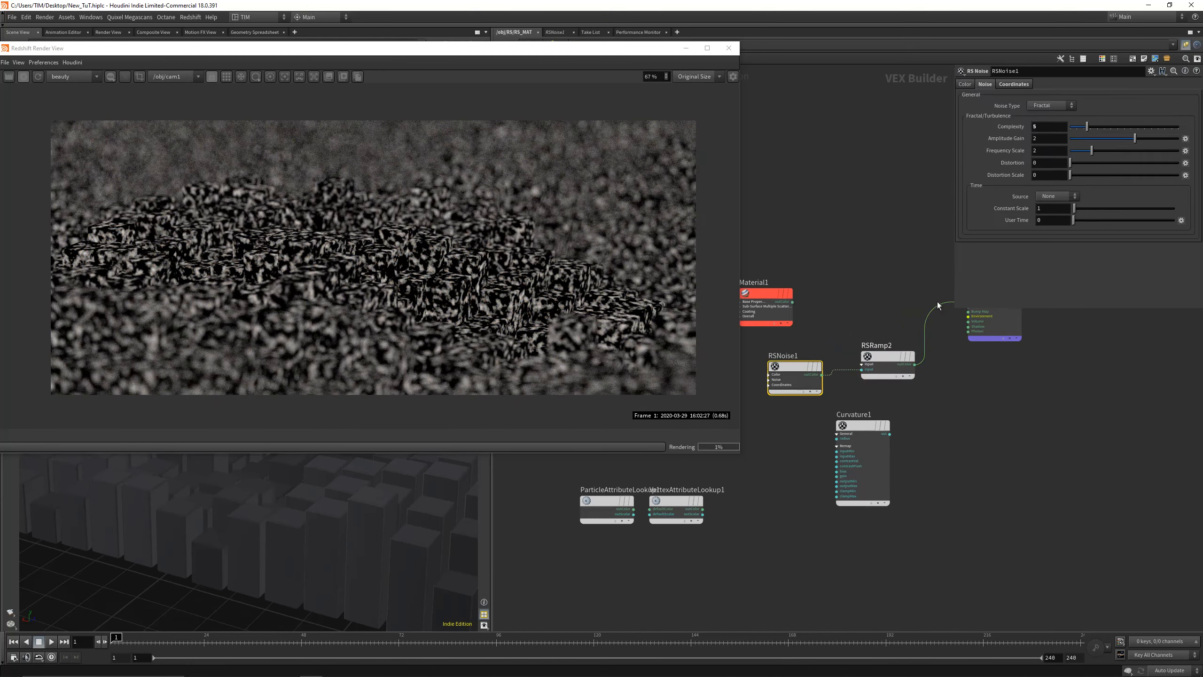
click(1014, 84)
middle_drag(1037, 129, 1082, 116)
scroll(867, 374, up, 2)
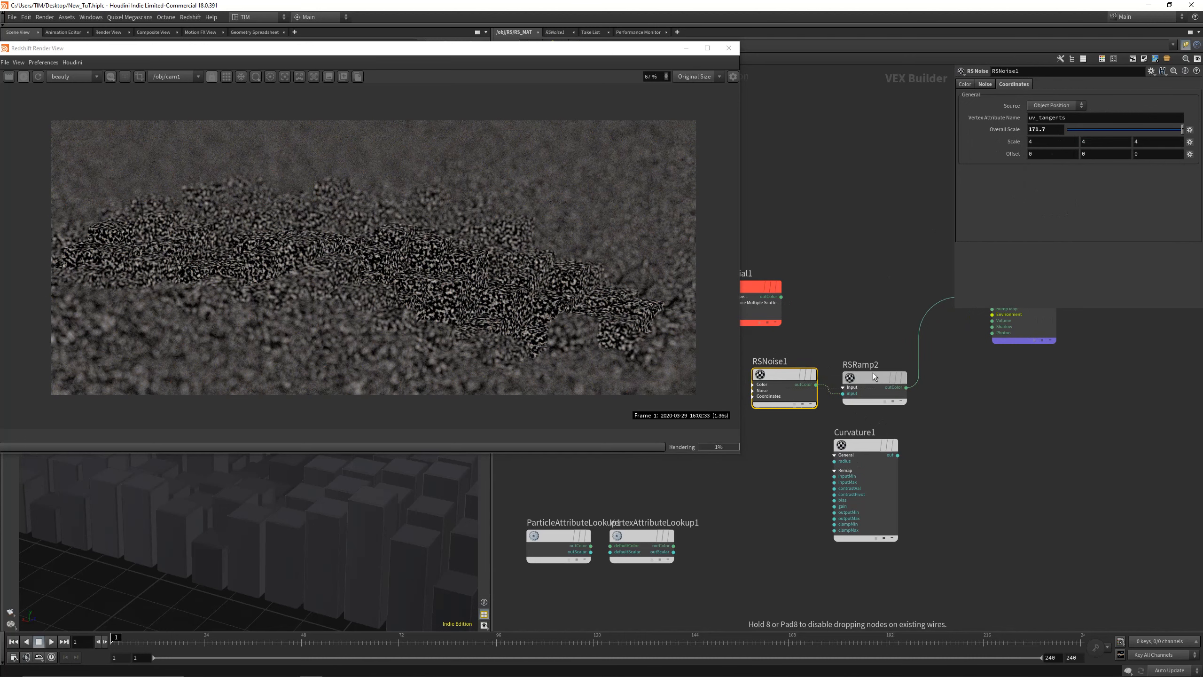
Step: Add an RS Color Composite node below redshift_material1 in the material network
middle_drag(963, 394, 834, 392)
key(Tab)
text(c)
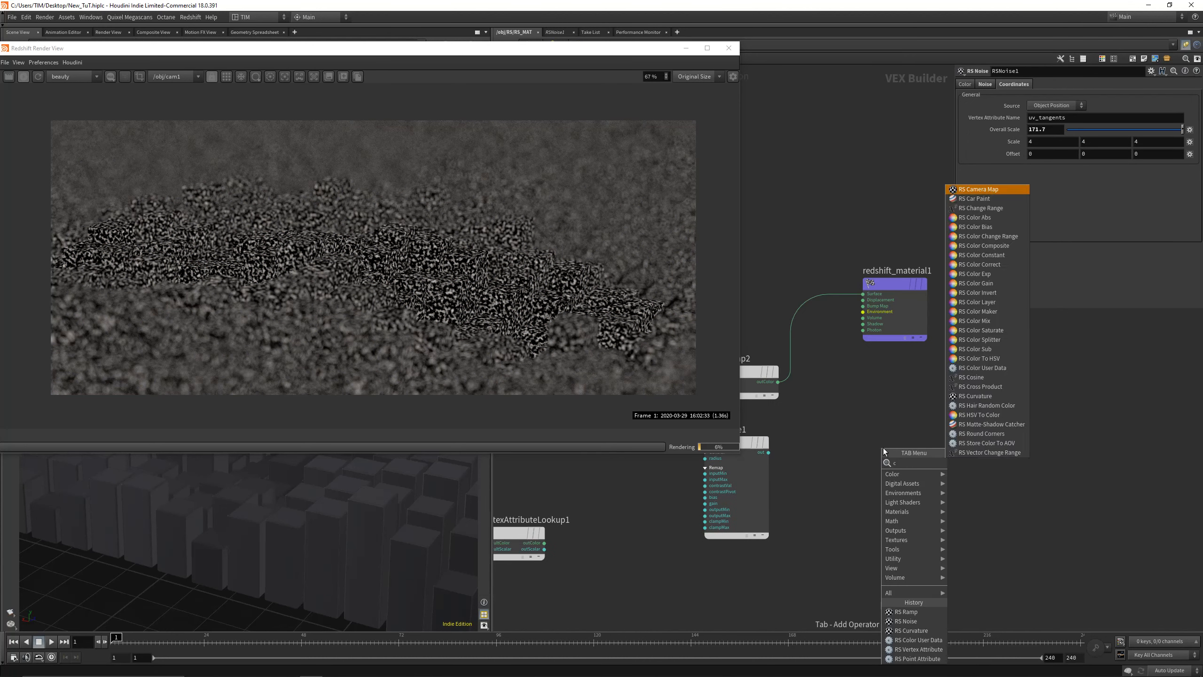
text(om)
click(977, 463)
click(901, 429)
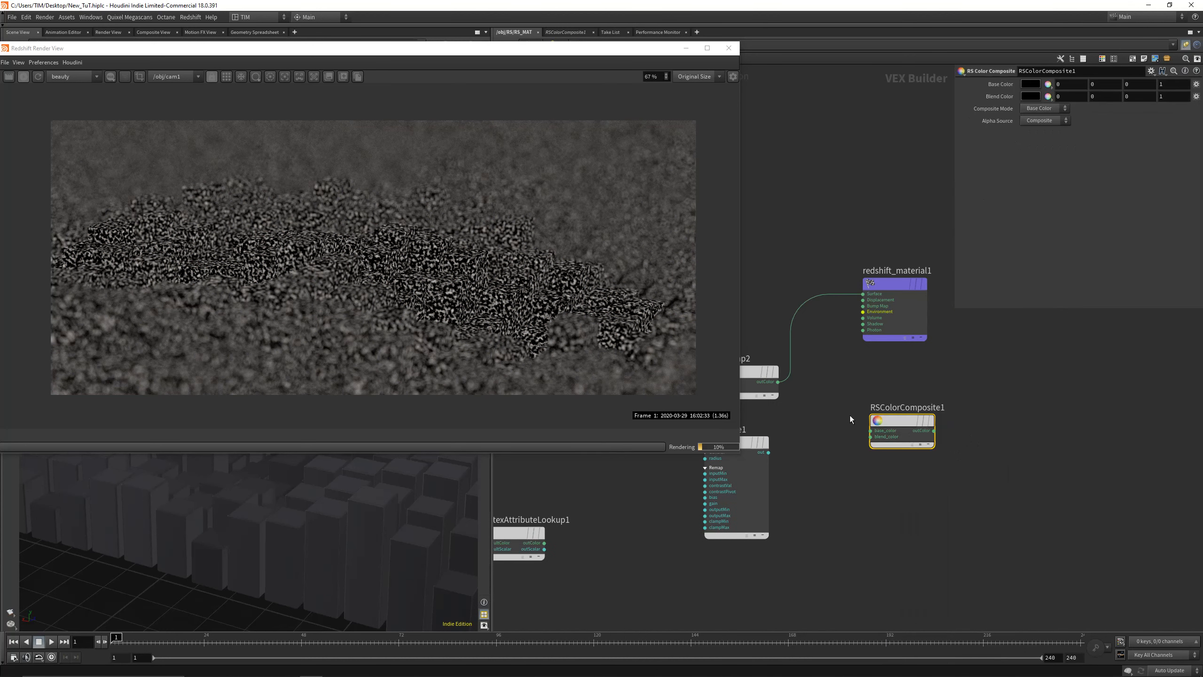
Step: Wire Curvature1 into RSColorComposite1's base color, RSRamp2 into its blend color, and its output into redshift_material1's surface
drag(778, 382, 871, 430)
drag(758, 442, 800, 463)
middle_drag(790, 435, 879, 427)
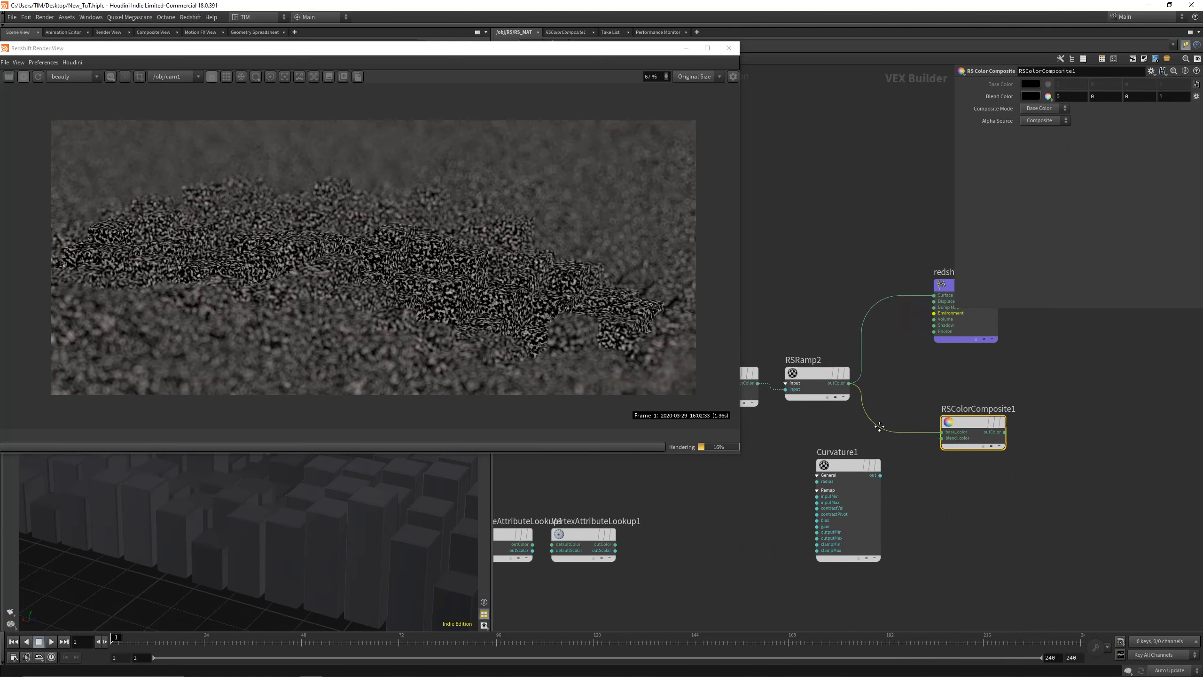
click(972, 439)
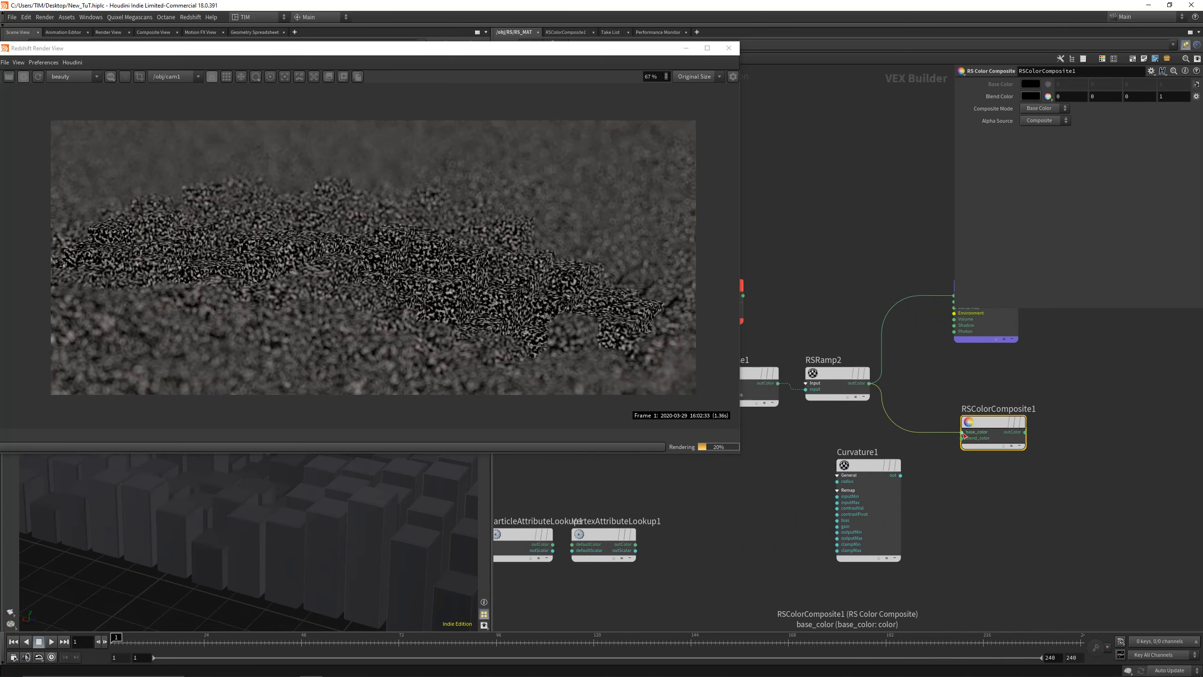
click(941, 441)
click(1025, 431)
middle_drag(912, 335, 874, 346)
click(911, 306)
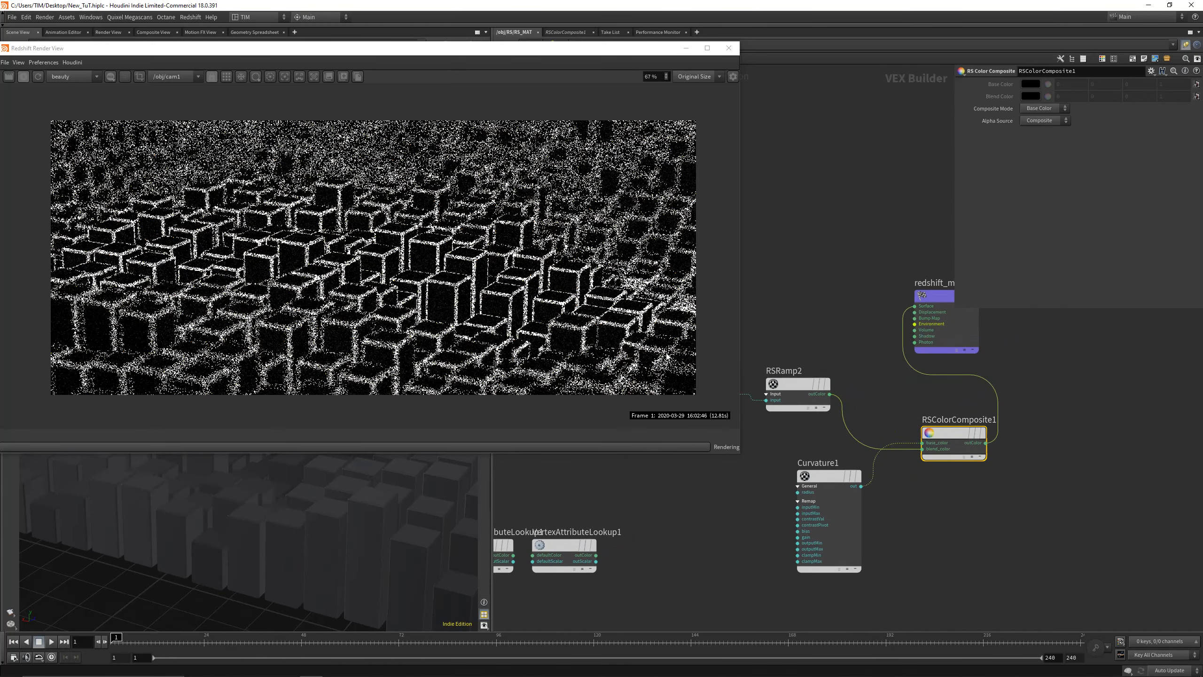
Step: Try the Subtract composite mode on RSColorComposite1 and examine the cube edges in a render region
click(1062, 108)
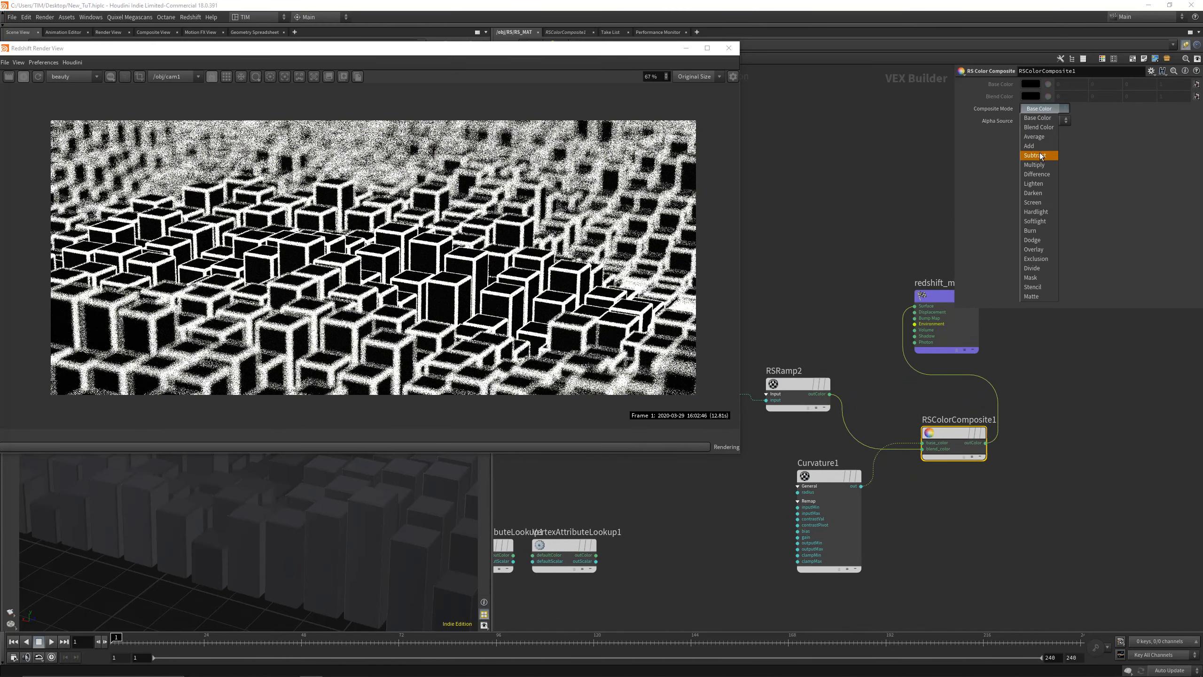
click(1040, 156)
scroll(428, 358, up, 3)
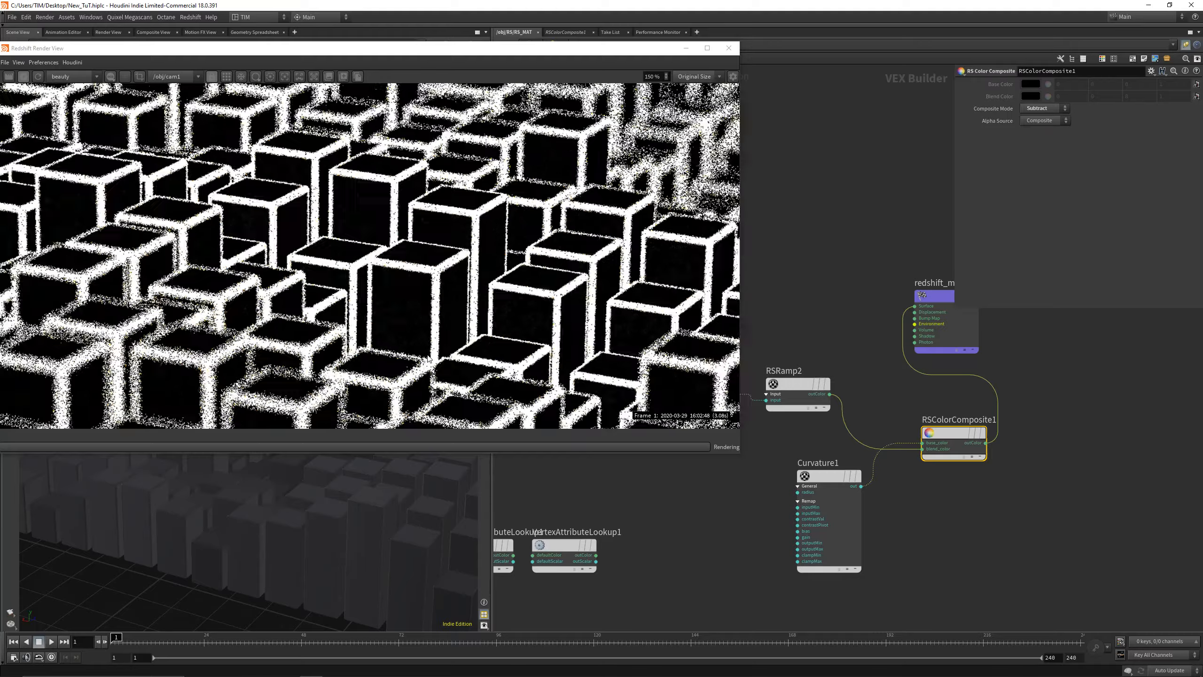
scroll(428, 358, up, 1)
shift+drag(365, 218, 480, 335)
Step: Set RSColorComposite1's composite mode to Multiply and inspect the broken-up edge mask in the render
click(1030, 110)
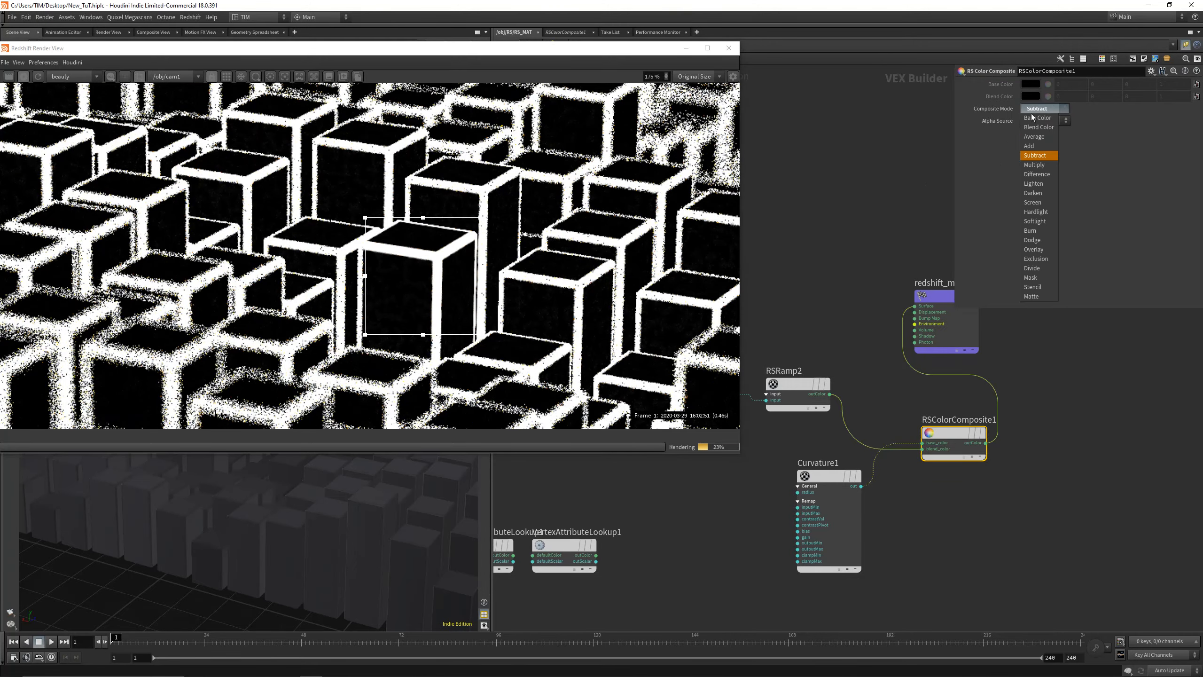
click(1041, 166)
scroll(425, 268, down, 4)
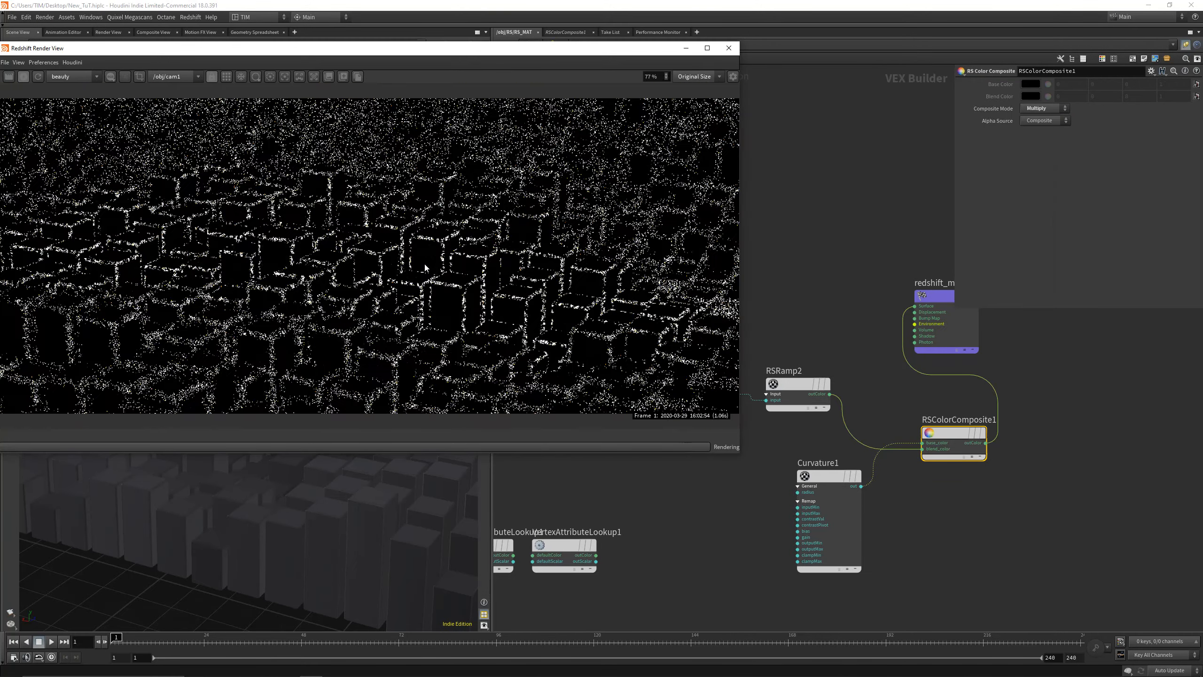
scroll(506, 299, up, 3)
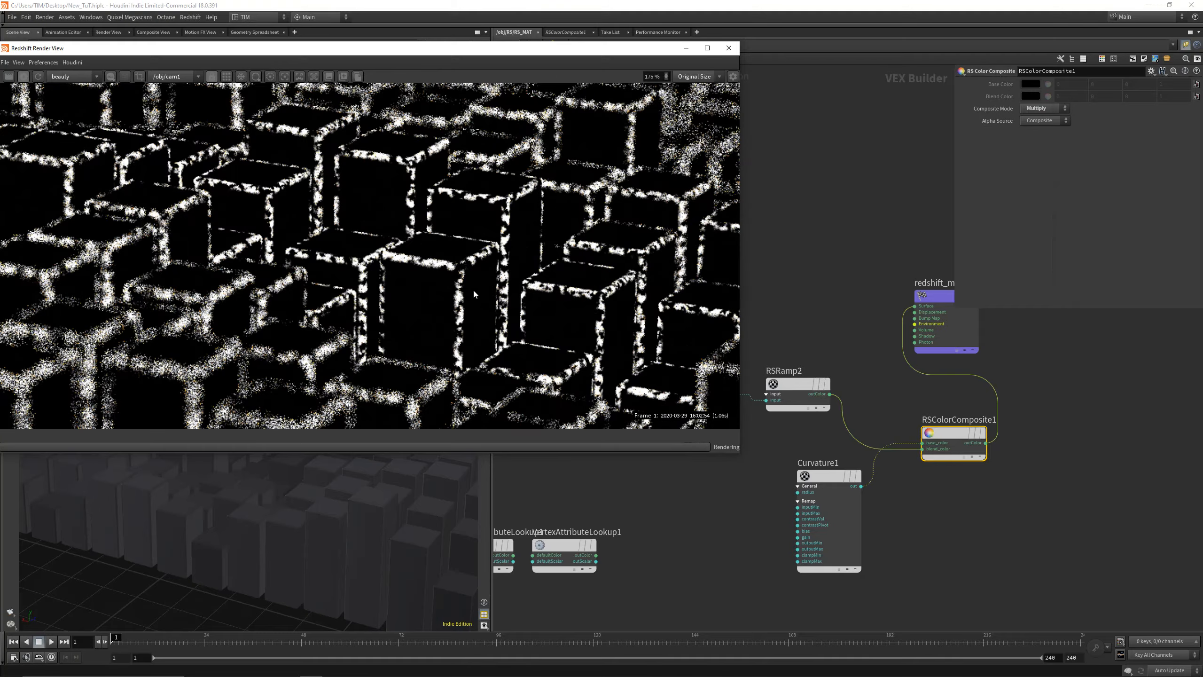
scroll(506, 300, down, 2)
Step: Select the noise, ramp, curvature and color composite nodes and move them below the main material chain
middle_drag(896, 294, 974, 263)
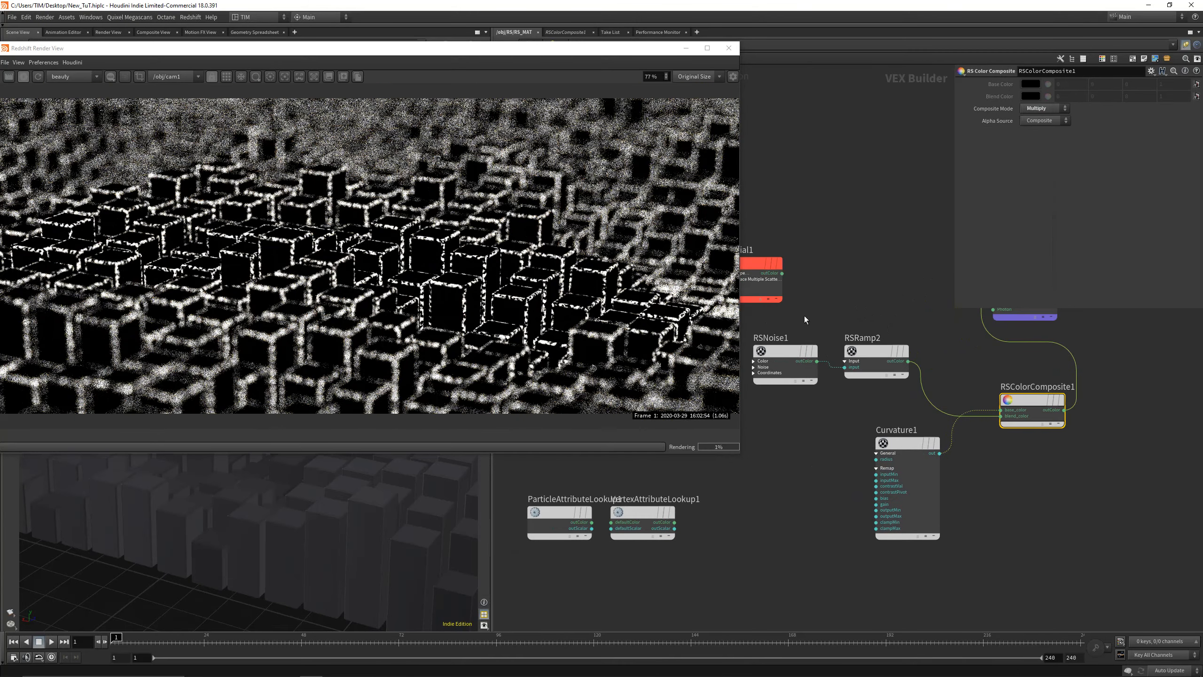
scroll(848, 379, down, 2)
middle_drag(843, 398, 939, 387)
drag(857, 494, 1069, 356)
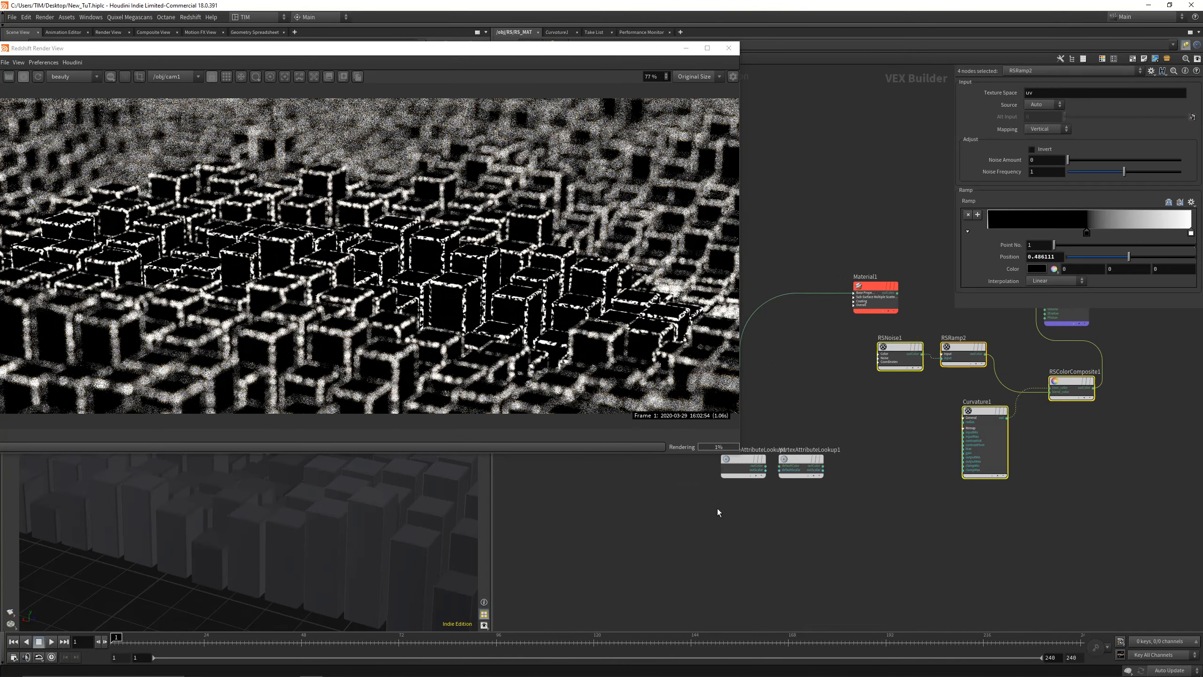
mouse_move(715, 510)
mouse_down()
mouse_move(810, 462)
mouse_move(729, 512)
mouse_up()
mouse_move(839, 455)
mouse_down()
mouse_move(1077, 360)
mouse_move(950, 401)
mouse_up()
middle_drag(1009, 347, 896, 420)
Step: Disconnect RSColorComposite1 from redshift_material1, move the output node aside, and reconnect Material1 to its surface input
key(y)
drag(868, 391, 897, 407)
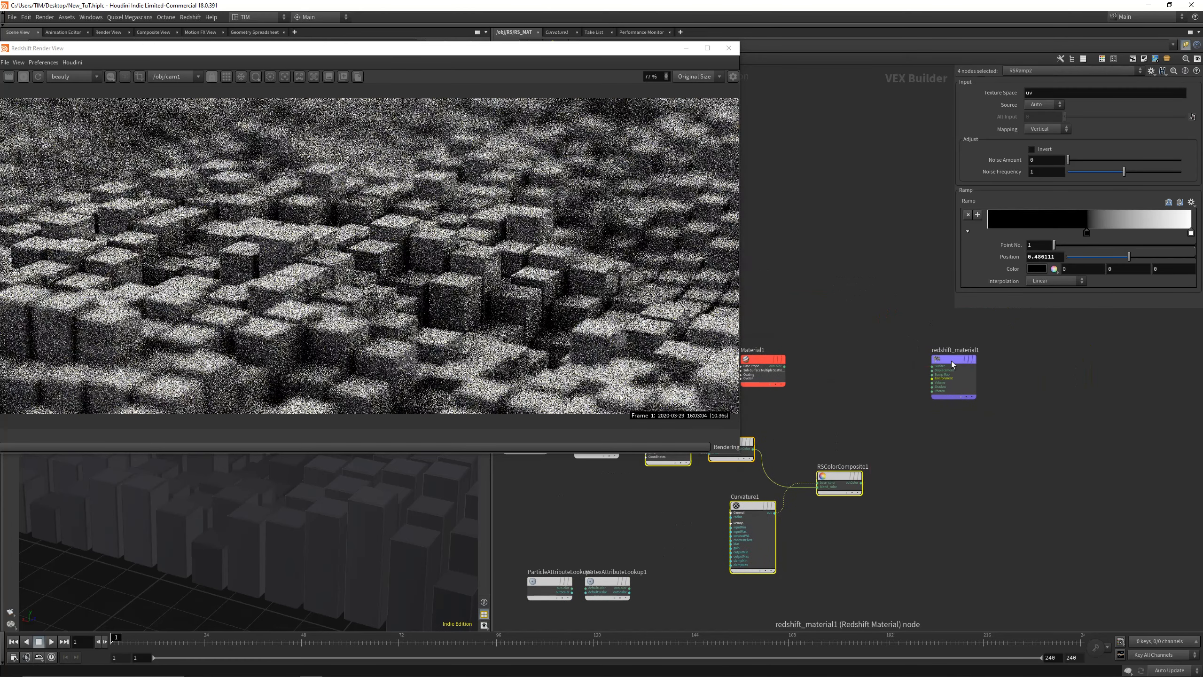
drag(954, 361, 986, 361)
click(817, 373)
click(762, 370)
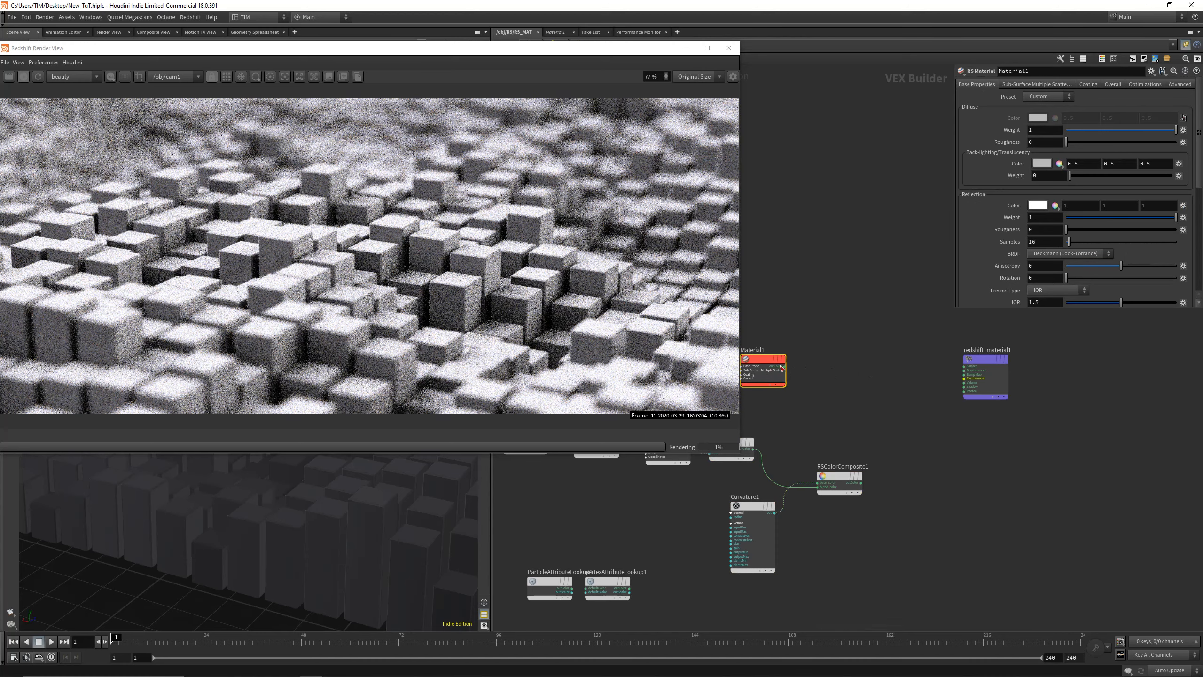
drag(784, 366, 965, 366)
Step: Add an RS Material Blender node between Material1 and redshift_material1
middle_drag(829, 403, 892, 395)
key(Tab)
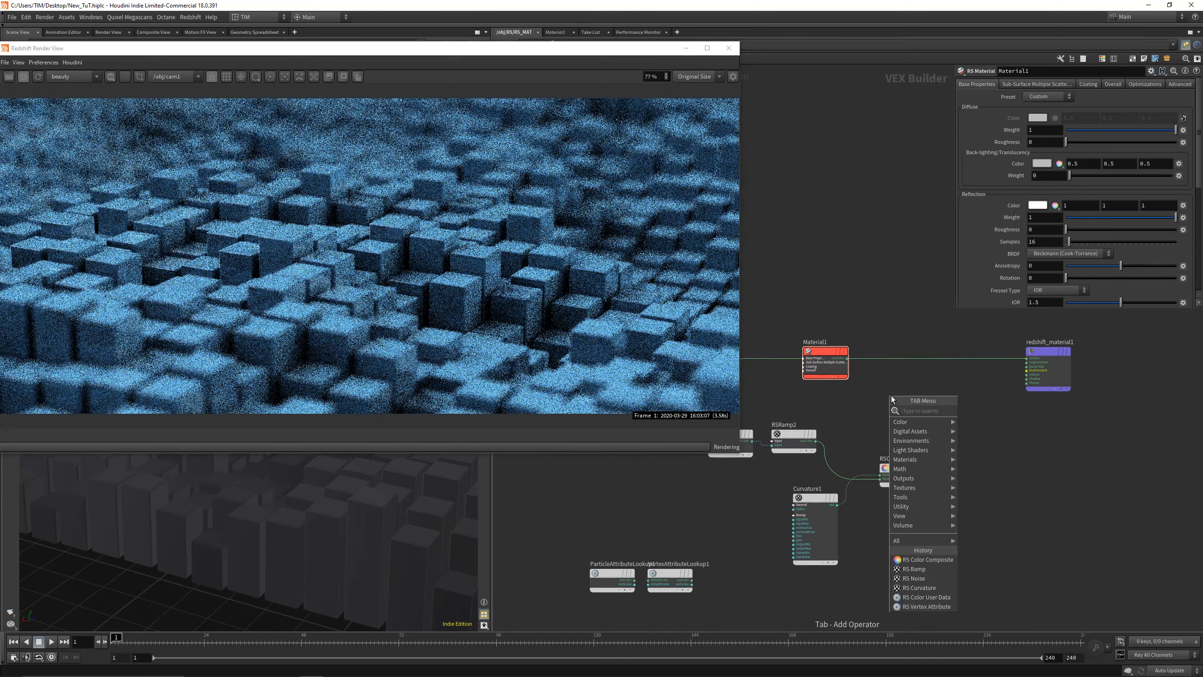
text(blenmcer)
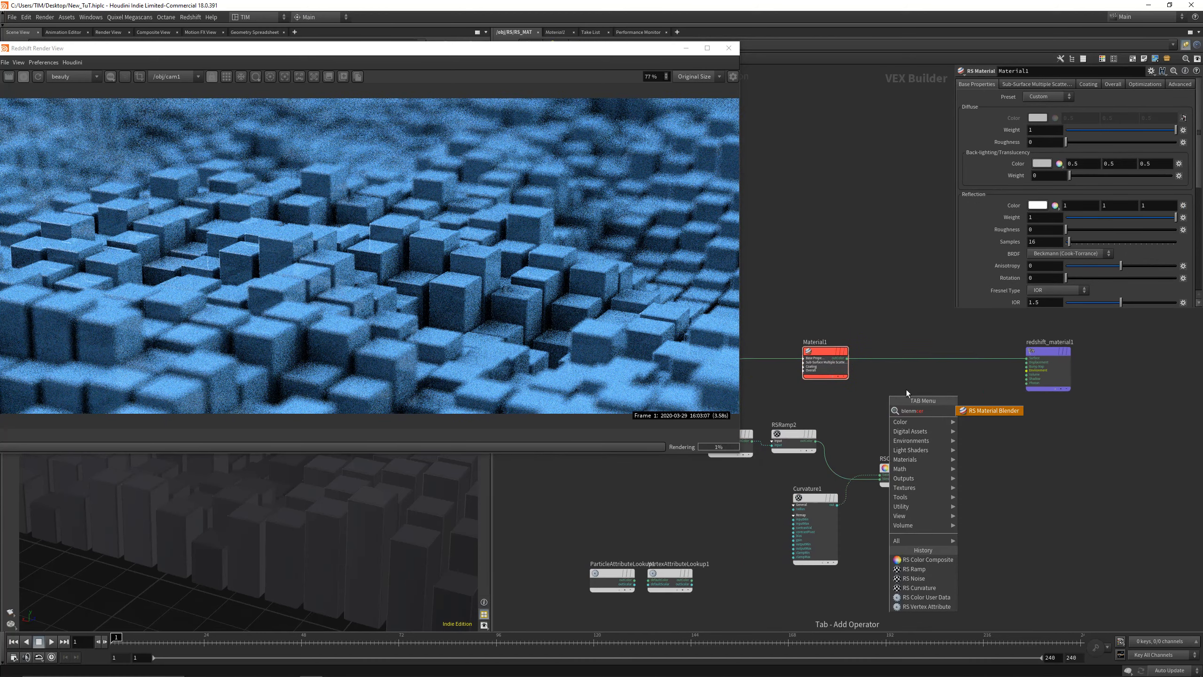
click(992, 414)
click(941, 396)
middle_drag(893, 441, 860, 441)
Step: Assign shortcut 0 to Start/Stop IPR and 9 to Refresh IPR in the render view preferences, and refresh the render
click(423, 271)
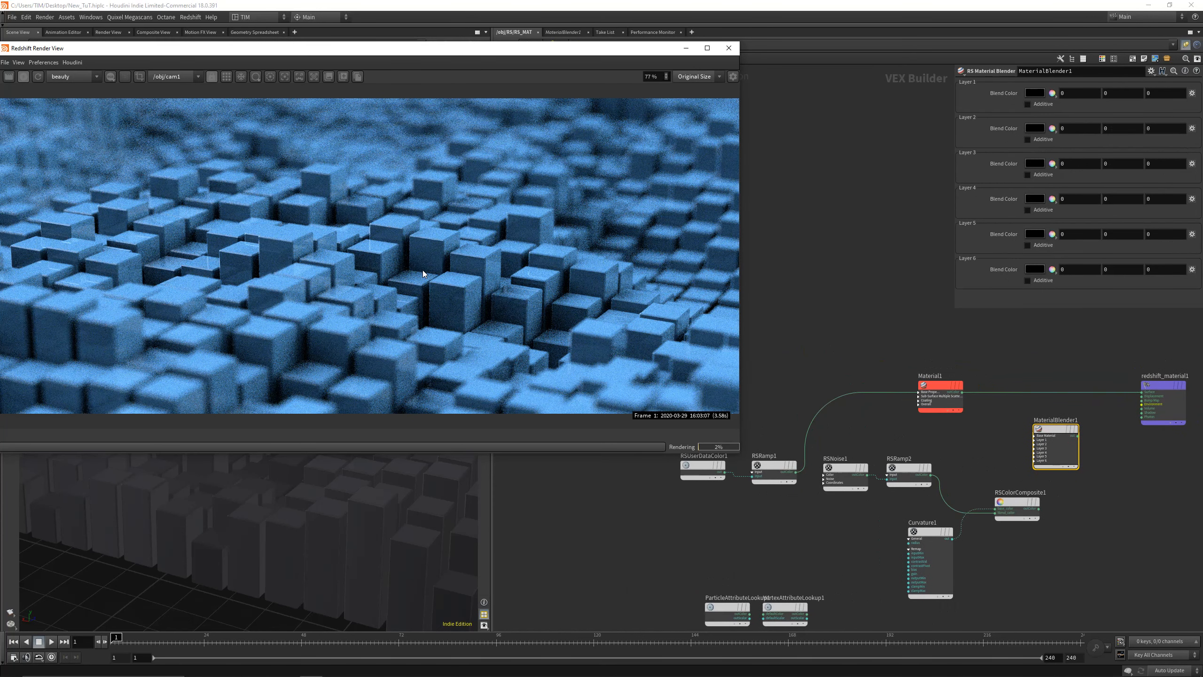
drag(113, 50, 143, 54)
click(103, 70)
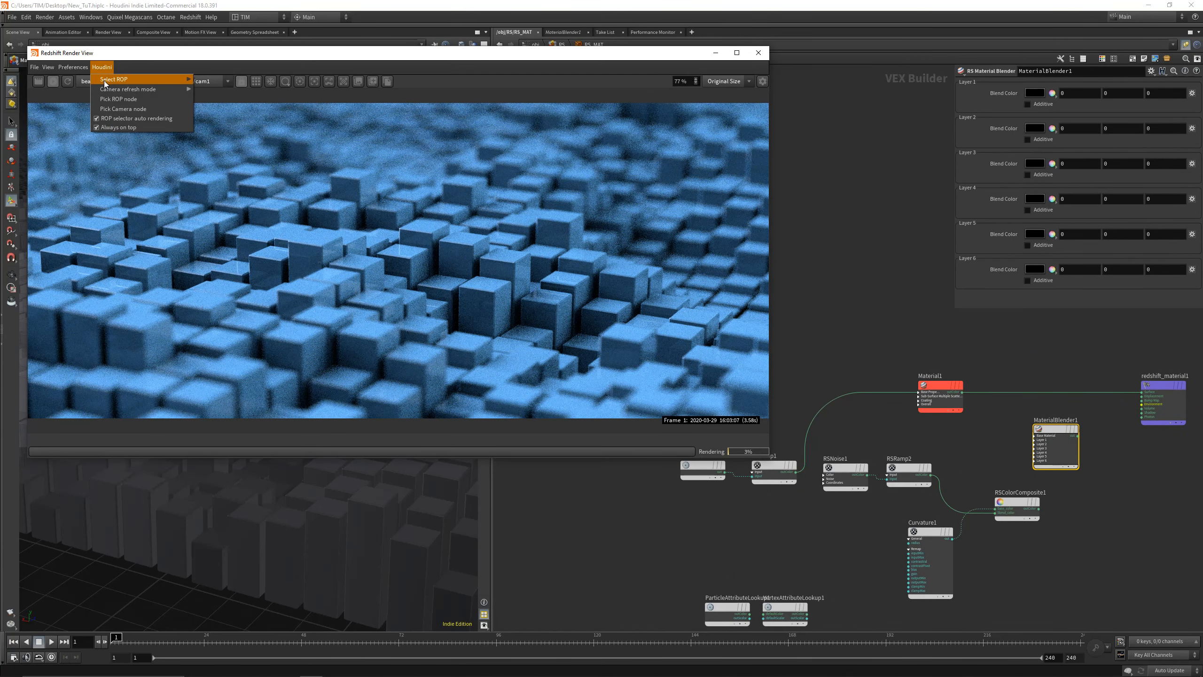
click(79, 79)
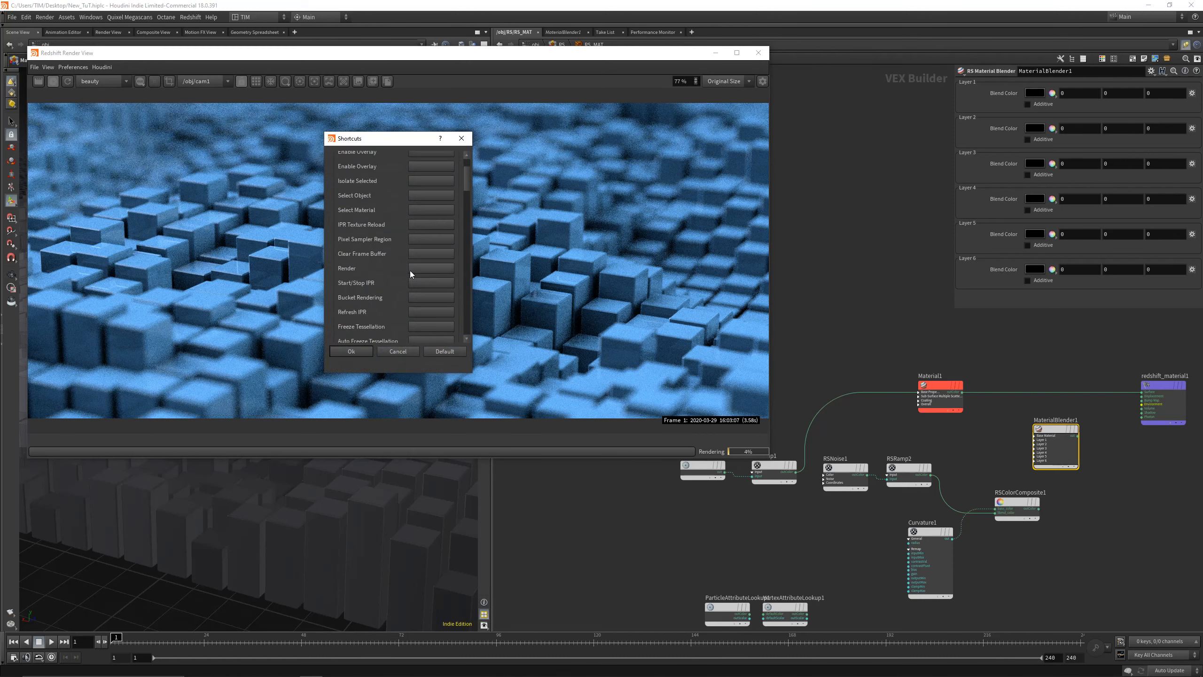
key(0)
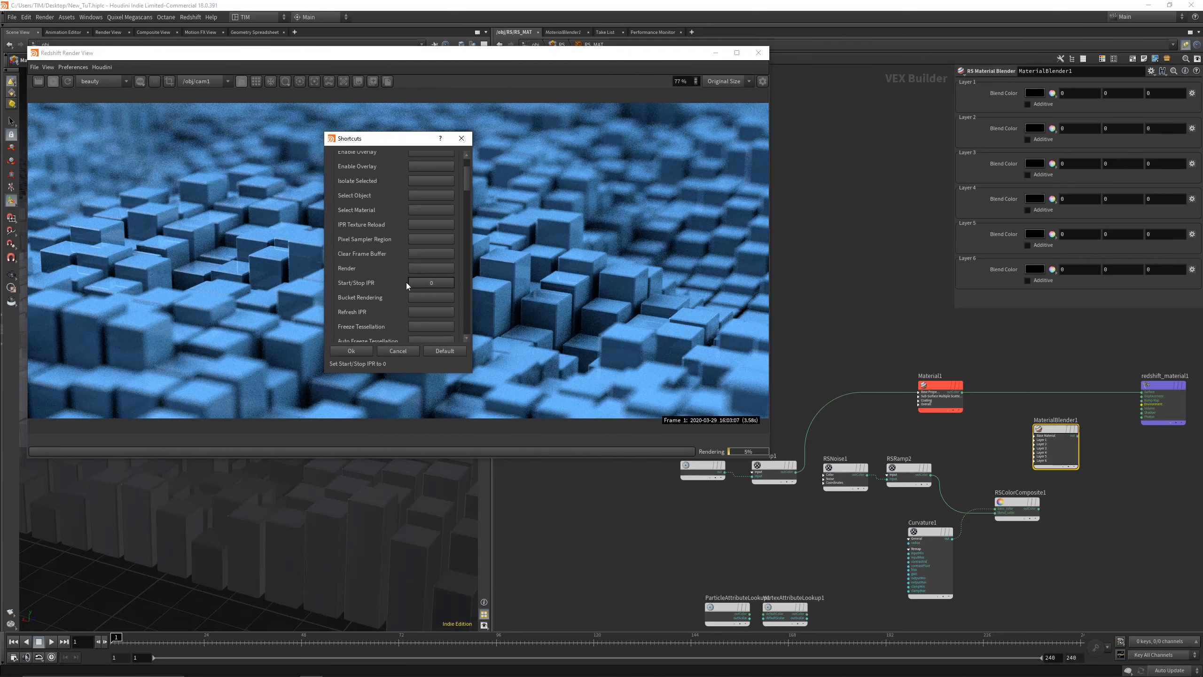
click(416, 309)
key(9)
click(370, 352)
key(9)
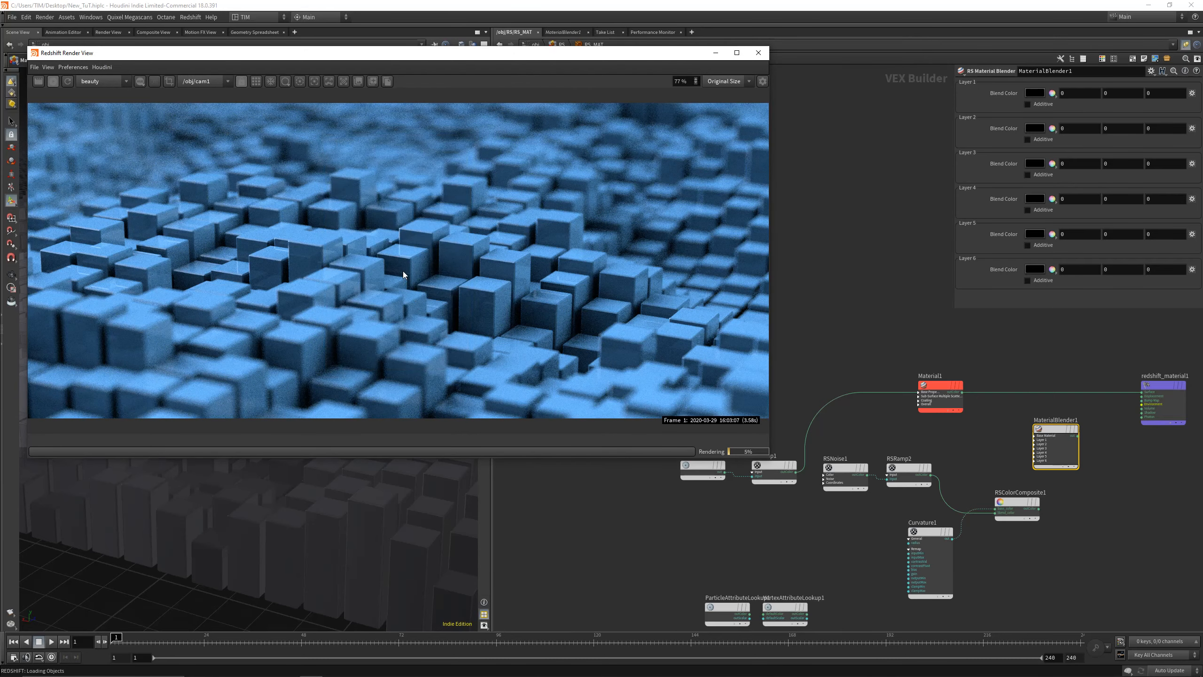
Step: Connect Material1 to MaterialBlender1's base material and MaterialBlender1's output to redshift_material1's surface
scroll(404, 272, down, 1)
scroll(972, 474, up, 2)
middle_drag(967, 467, 853, 438)
drag(961, 391, 991, 391)
click(850, 347)
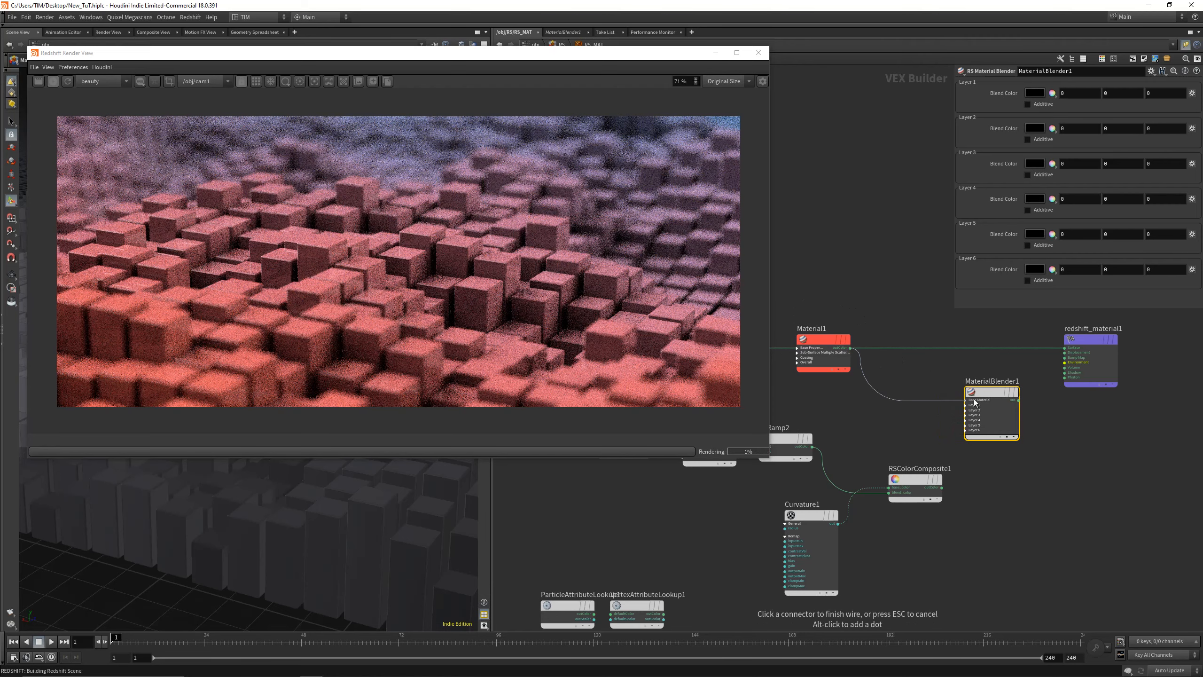
click(976, 401)
click(989, 416)
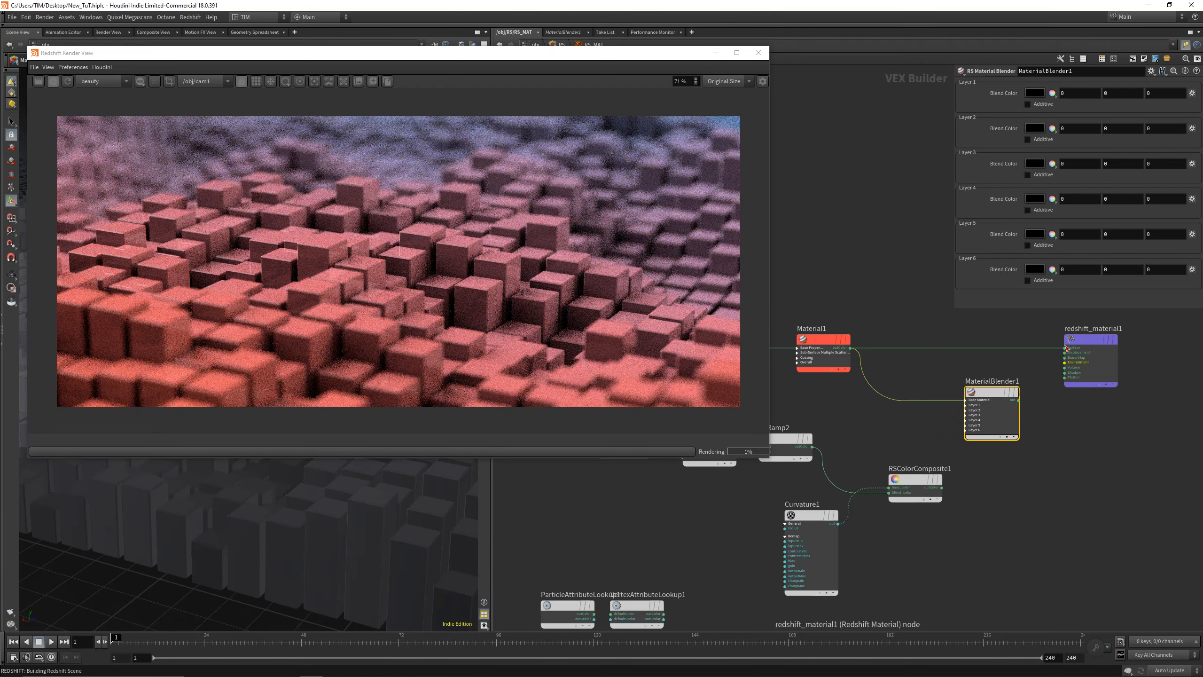
click(1065, 348)
click(1019, 400)
Step: Connect RSColorComposite1's output to the blendColor1 input of MaterialBlender1's Layer 1
click(943, 489)
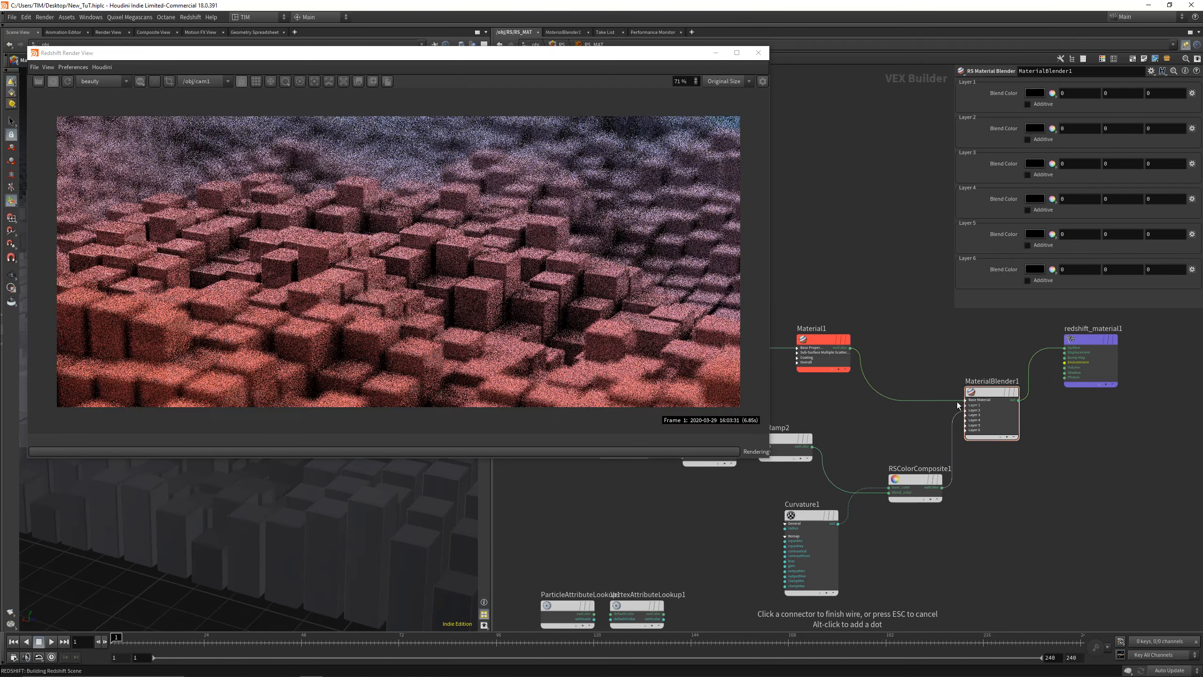
scroll(962, 410, up, 3)
click(965, 404)
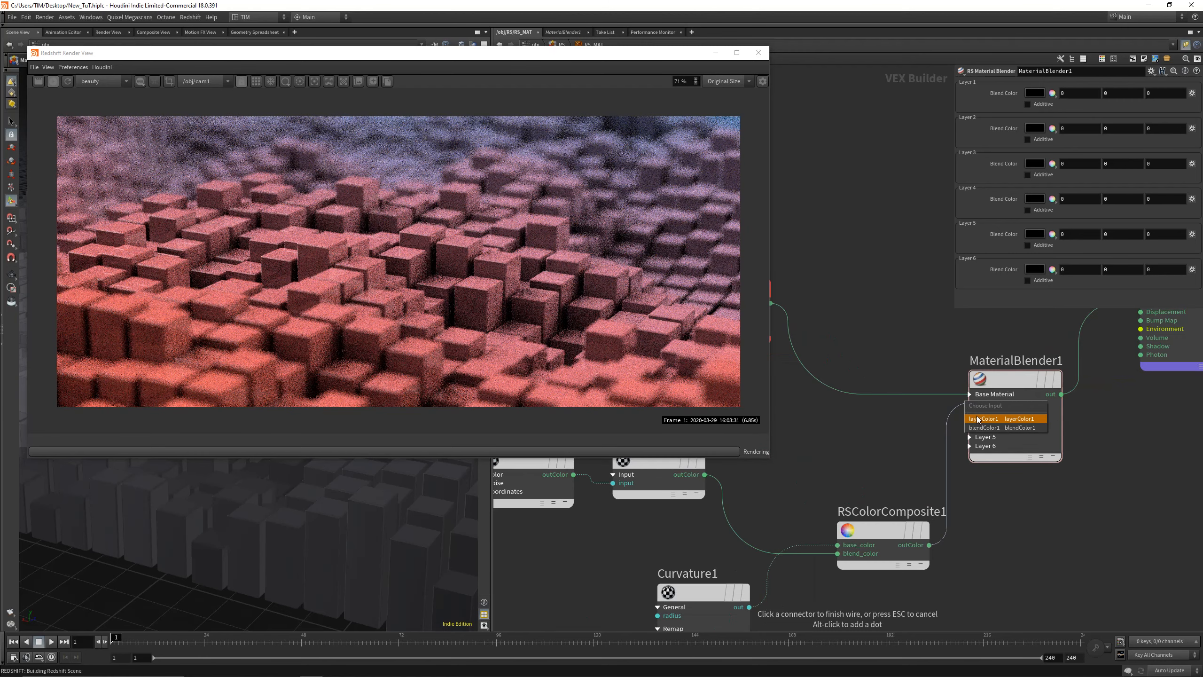
click(983, 428)
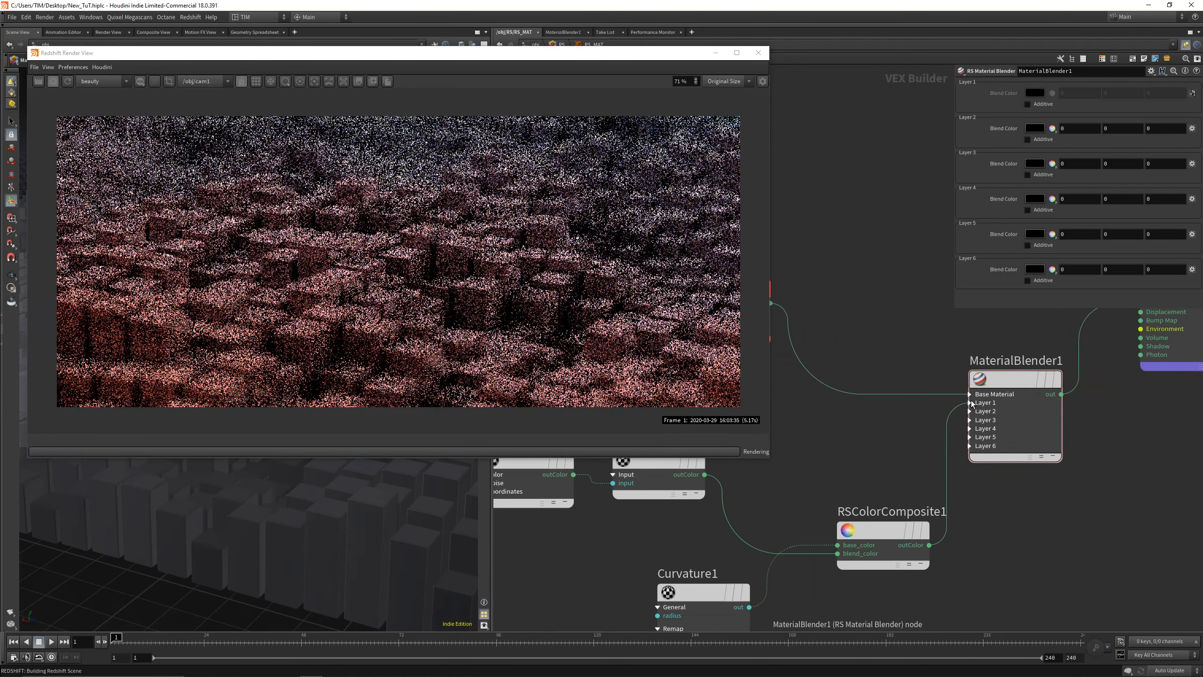
click(970, 411)
scroll(943, 432, down, 4)
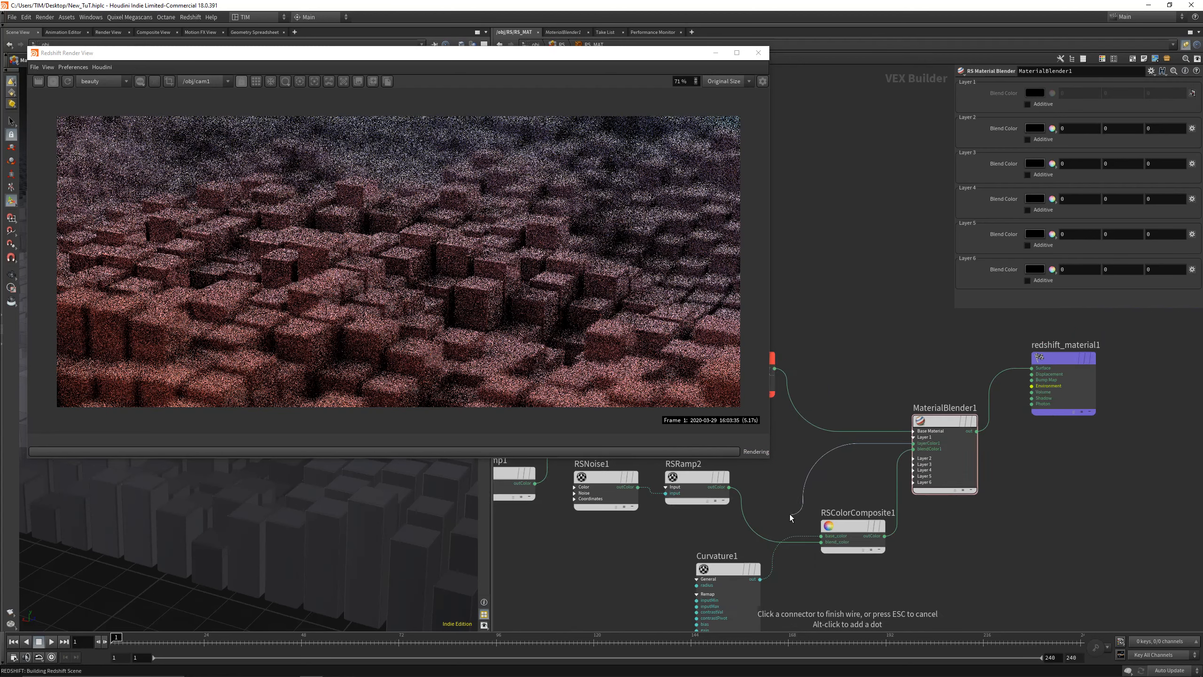
scroll(930, 438, down, 2)
middle_drag(841, 469, 859, 489)
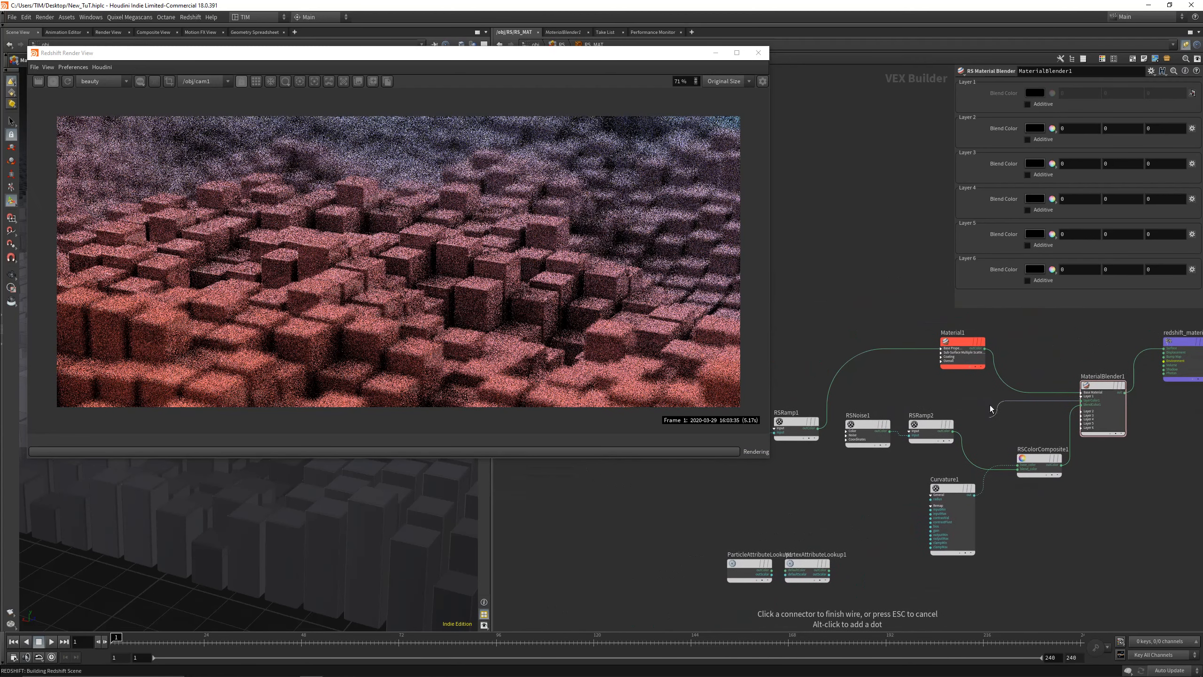
key(Escape)
Step: Duplicate the Material1 node above the original and cut the copy's input wire
alt+drag(966, 342, 914, 251)
middle_drag(914, 251, 845, 287)
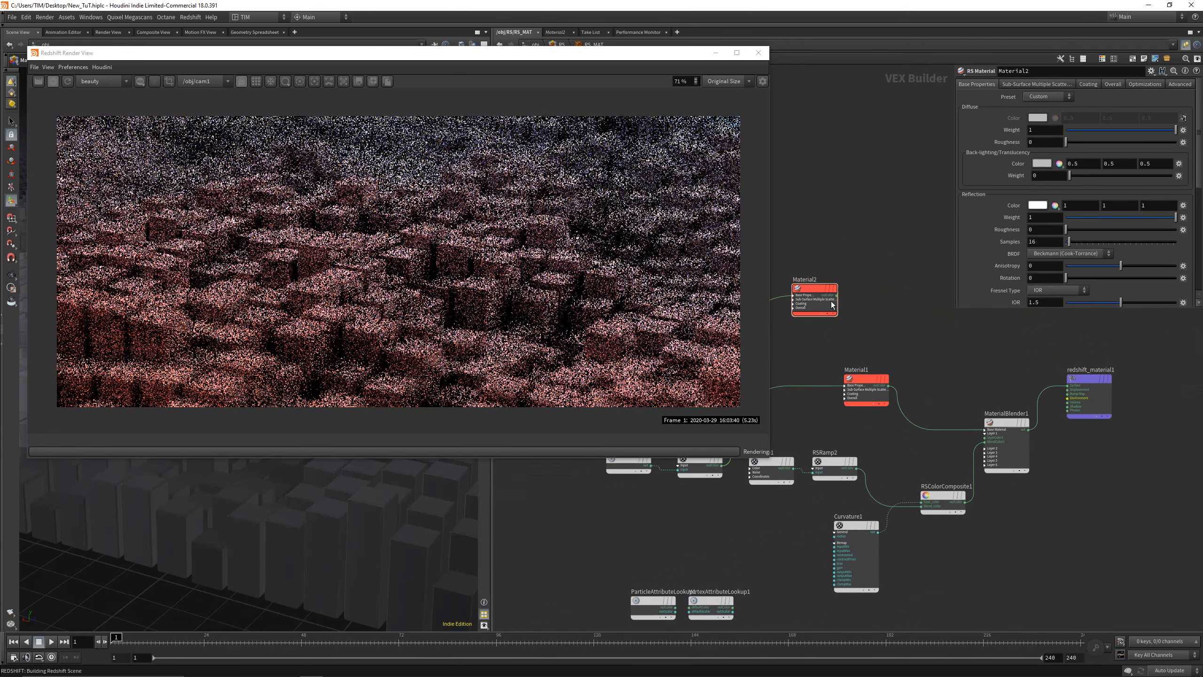
key(y)
drag(800, 262, 801, 318)
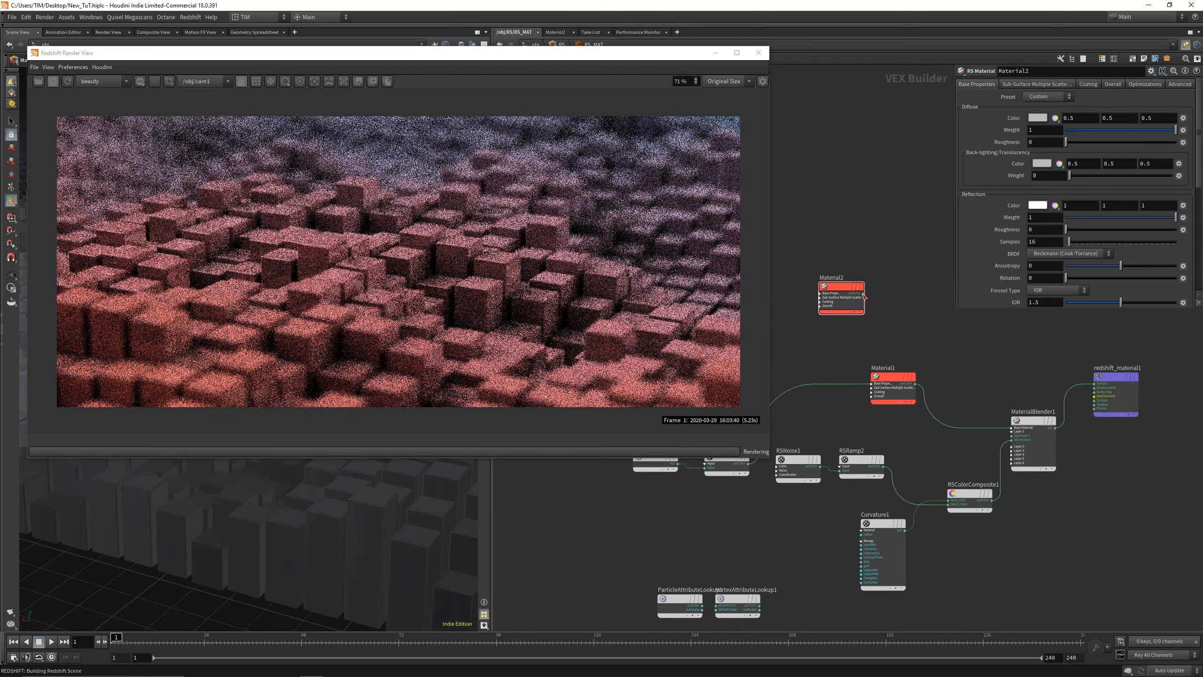
Step: Connect Material2's output to MaterialBlender1's layerColor1 input and select Material2
click(863, 293)
click(1011, 436)
click(848, 290)
Step: Limit the preview to a wide render region around the blocks in the middle of the frame
scroll(470, 335, up, 2)
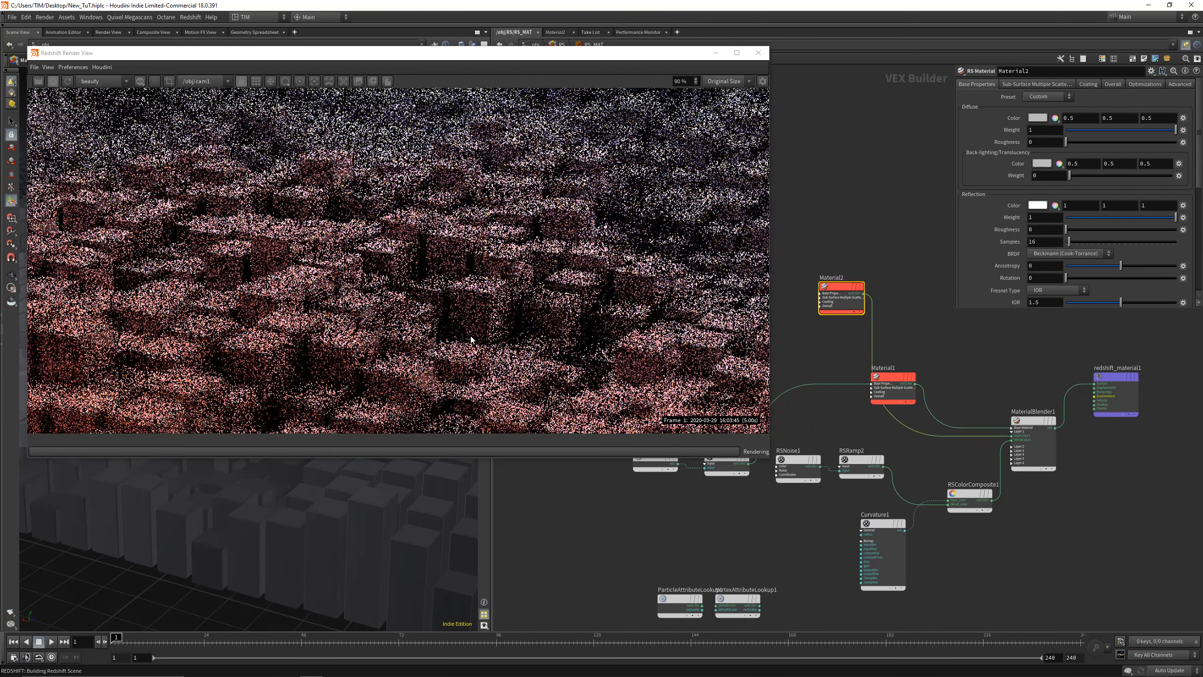
drag(430, 235, 492, 308)
scroll(476, 285, up, 5)
scroll(474, 282, down, 4)
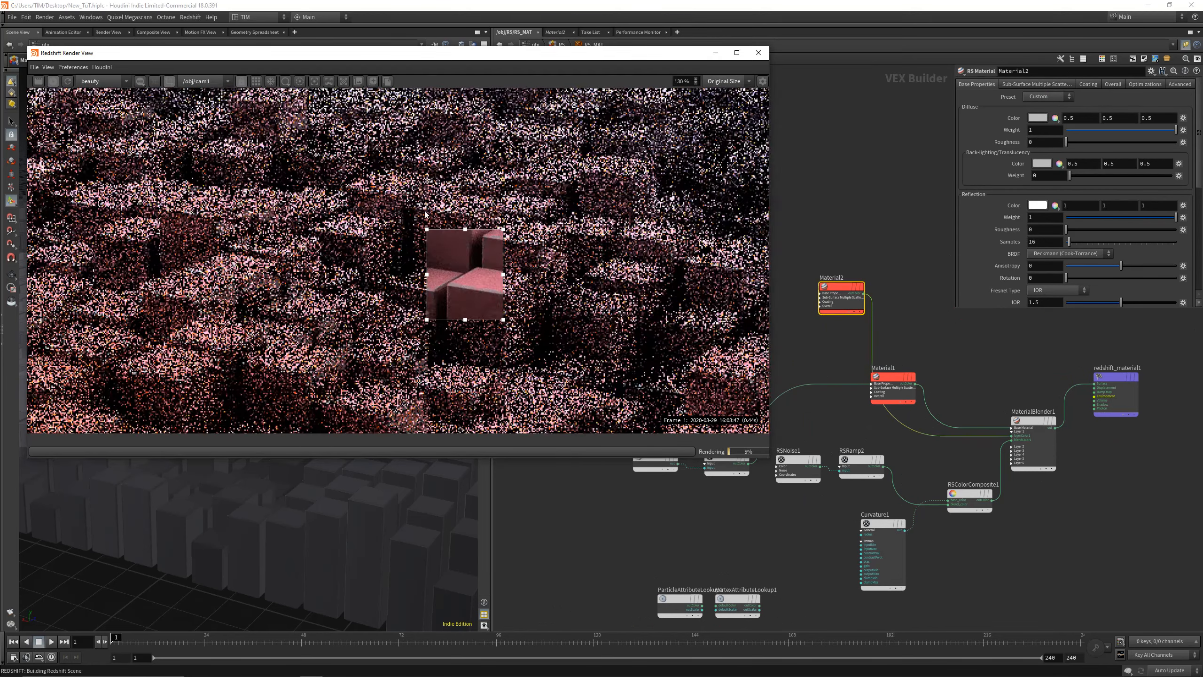
drag(307, 146, 674, 370)
drag(234, 174, 687, 366)
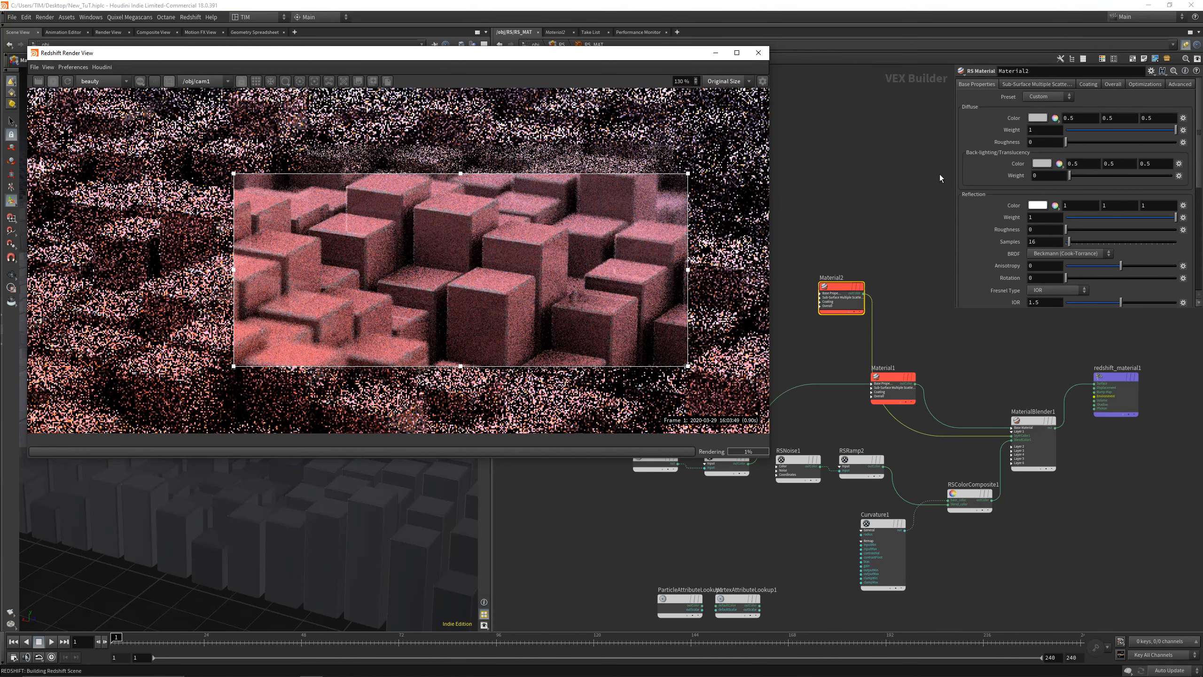
Step: Try the Glass preset on Material2, and set its preset to Gold
click(1048, 96)
click(1046, 109)
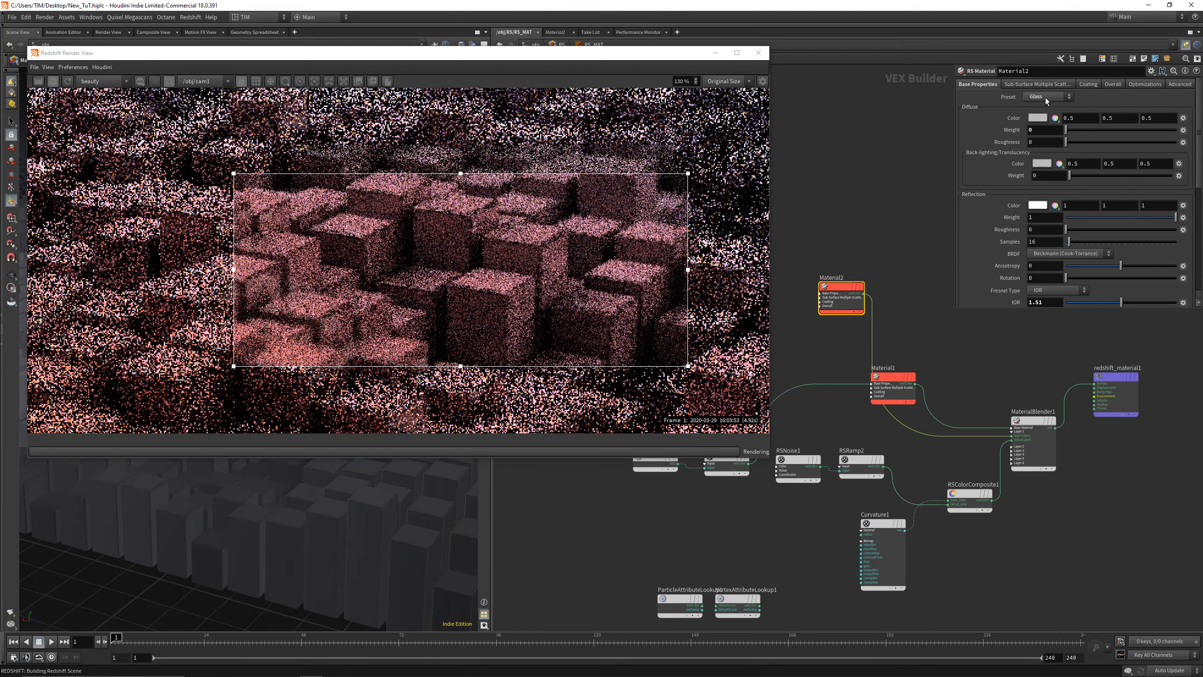
click(1046, 98)
click(1039, 173)
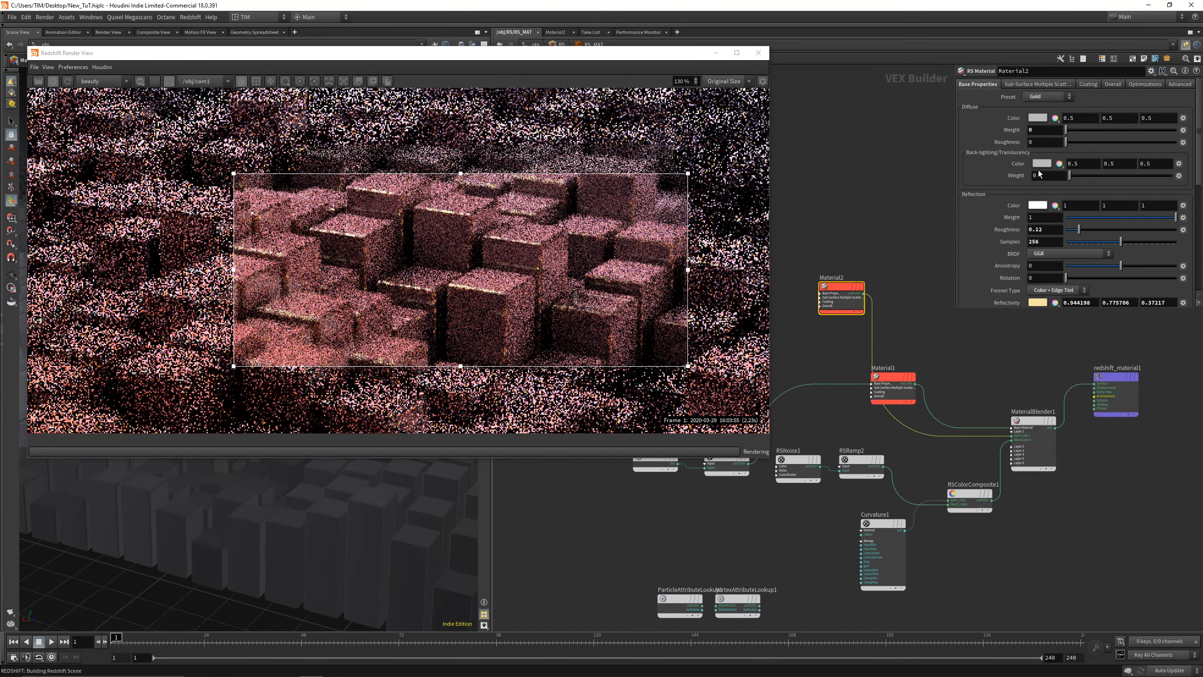
Step: Darken and saturate Material2's reflectivity color to 0.768, 0.6006, 0.19968 and set its reflection roughness to 0.35
click(1038, 302)
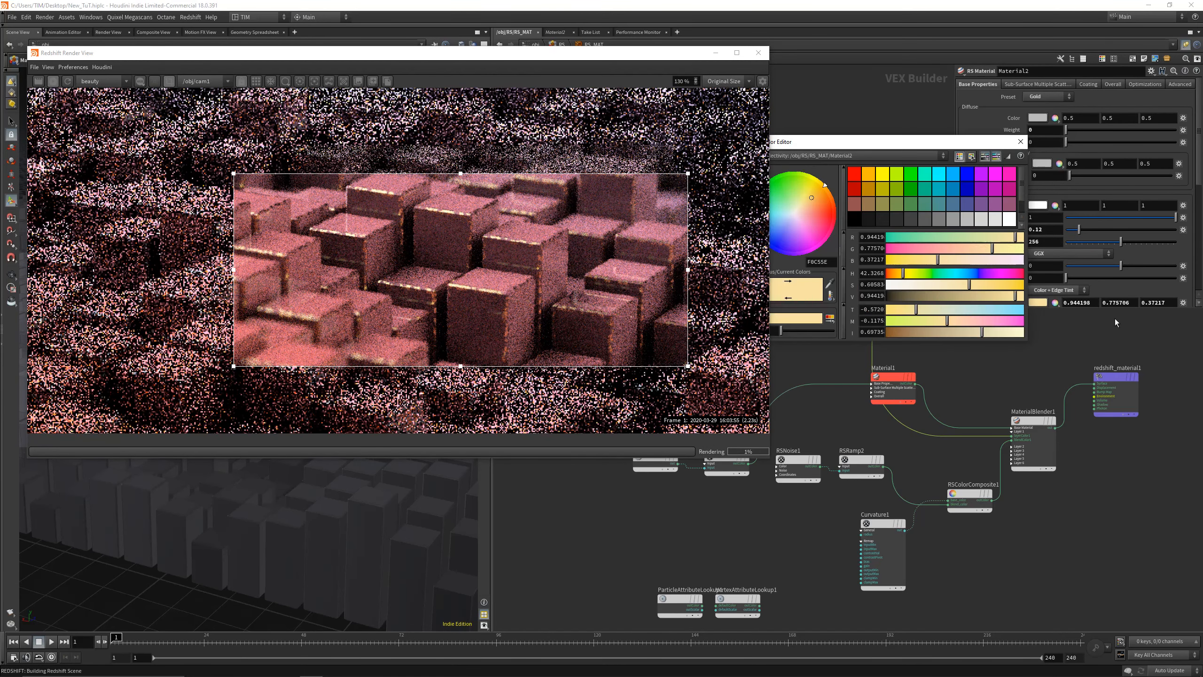
drag(978, 284, 989, 295)
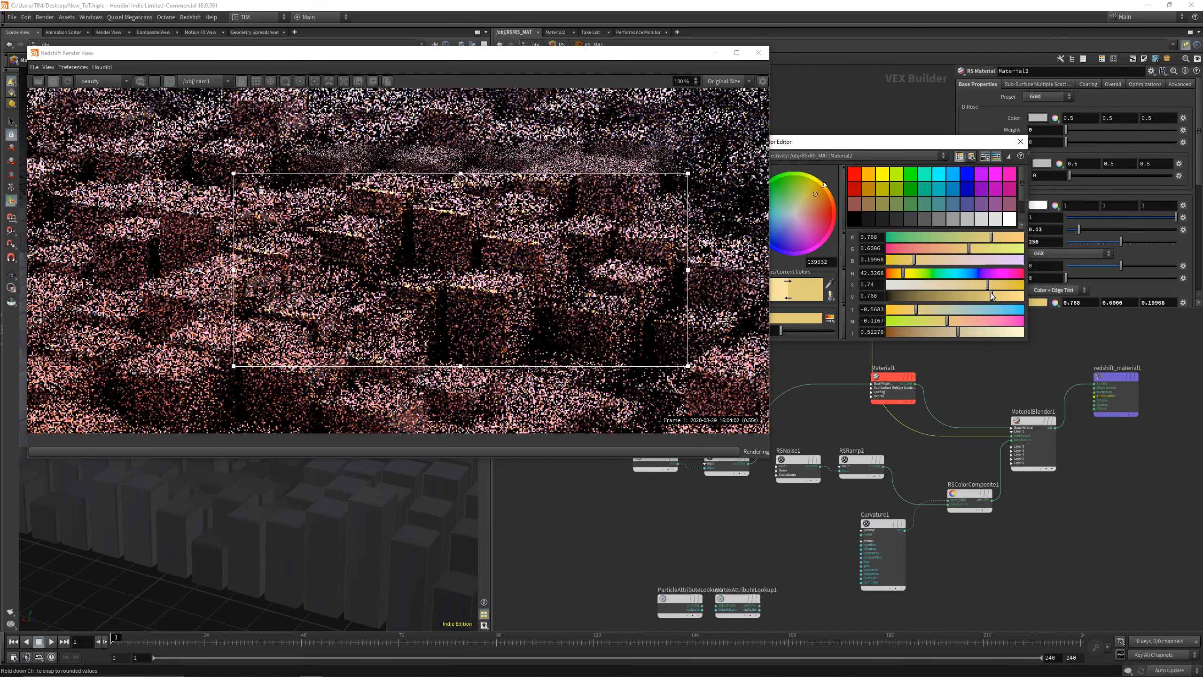
click(1057, 232)
text(0.35)
key(Return)
Step: Redraw the render region over the foreground blocks and examine the gold edge wear up close
click(424, 271)
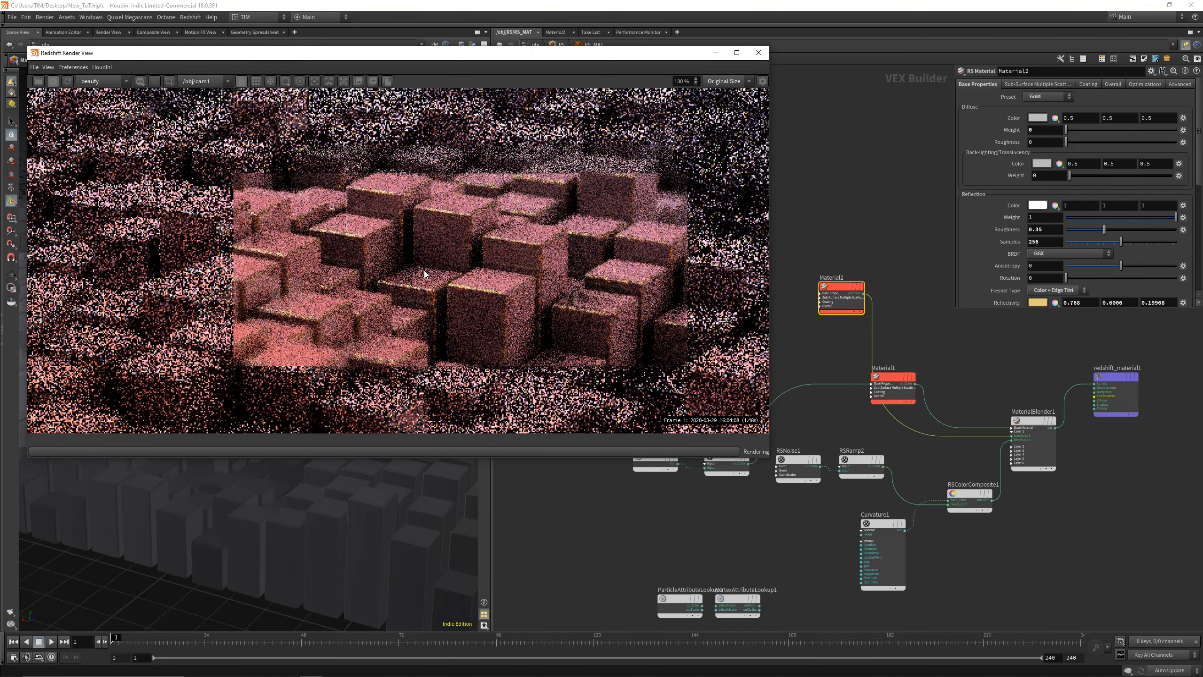
key(f)
scroll(442, 265, down, 2)
scroll(440, 265, up, 1)
shift+drag(217, 259, 581, 350)
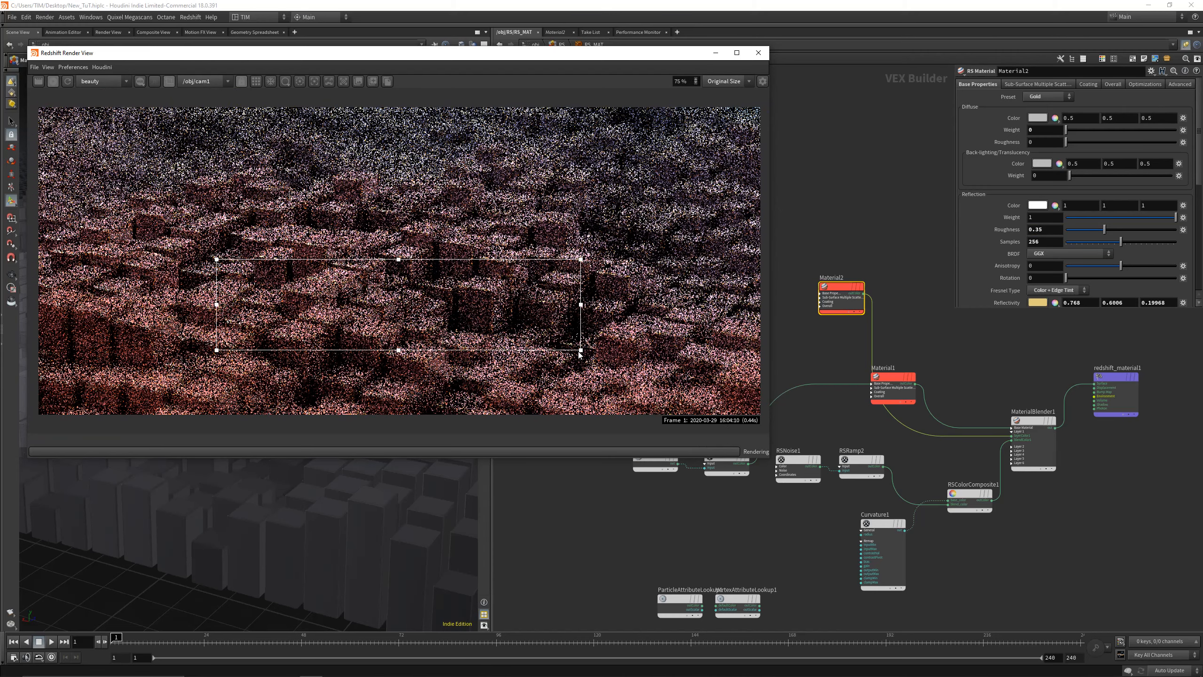
scroll(486, 287, up, 5)
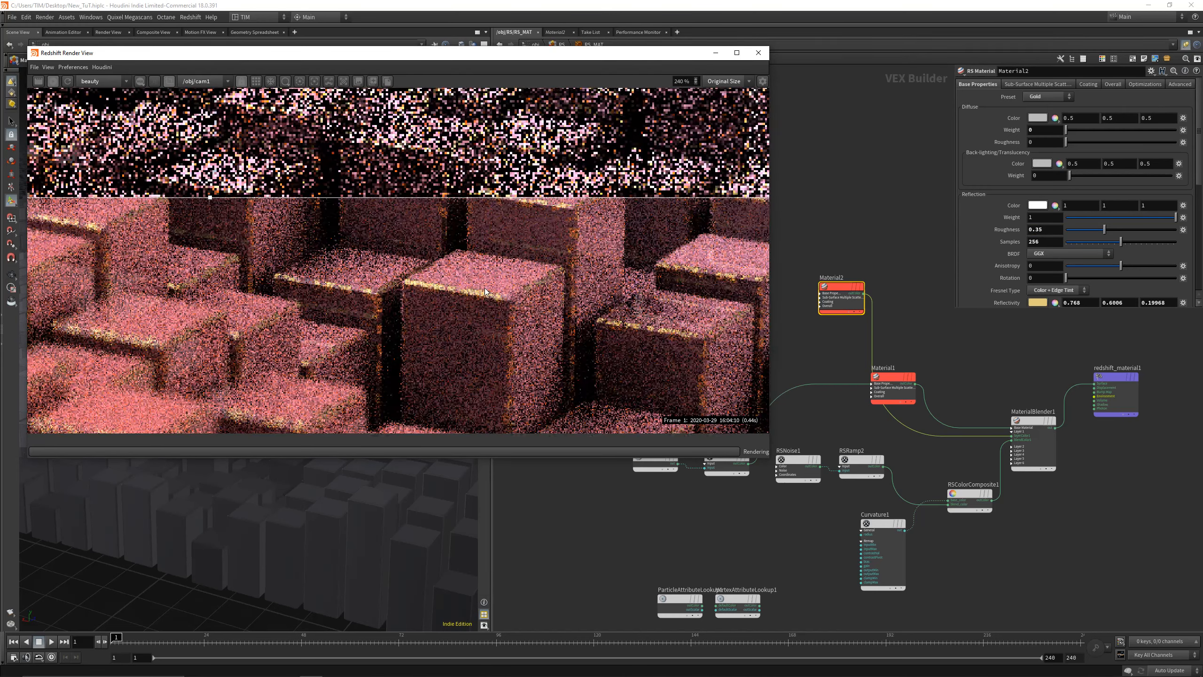
scroll(485, 288, down, 5)
shift+drag(304, 214, 590, 321)
scroll(517, 273, up, 1)
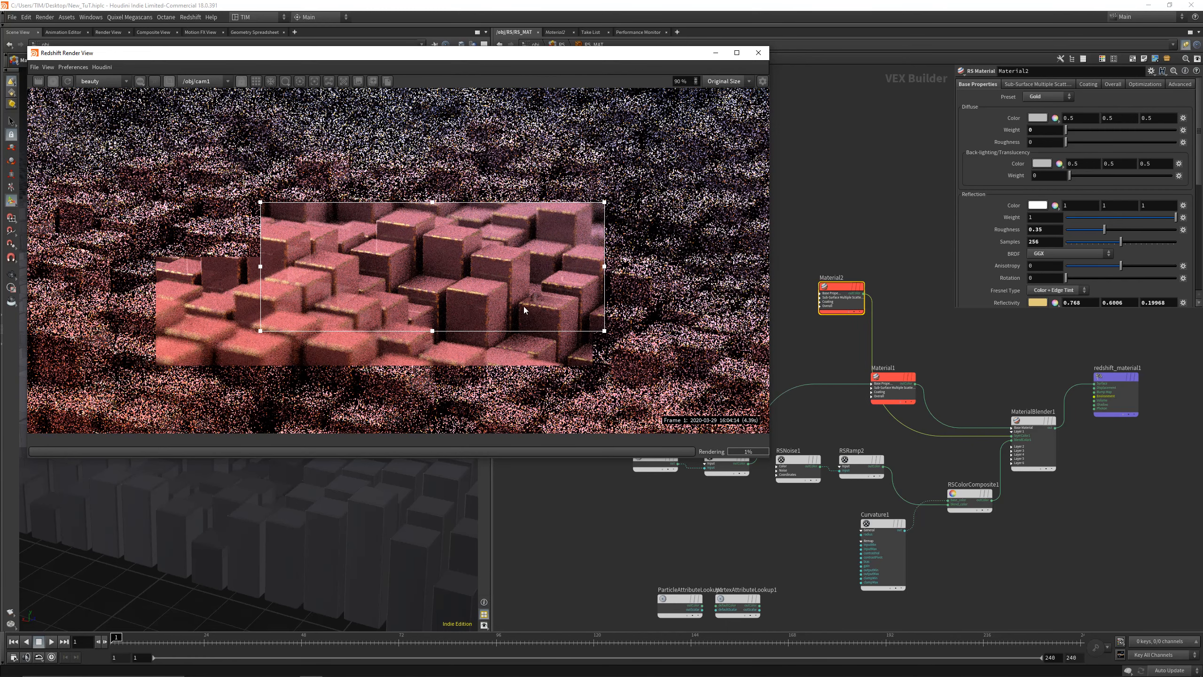
Step: Recolor RSRamp1, setting its first point to dark grey (0.1, 0.1, 0.1) and its last point to white (1, 1, 1)
middle_drag(675, 469, 786, 483)
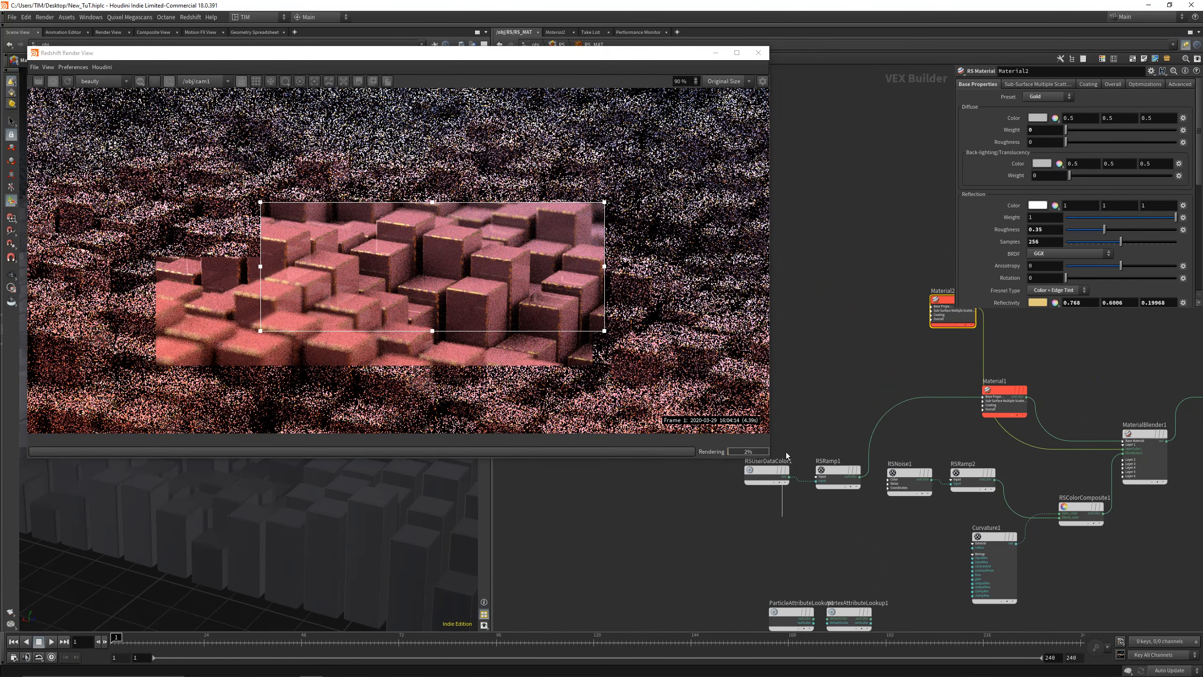
click(838, 474)
double_click(988, 233)
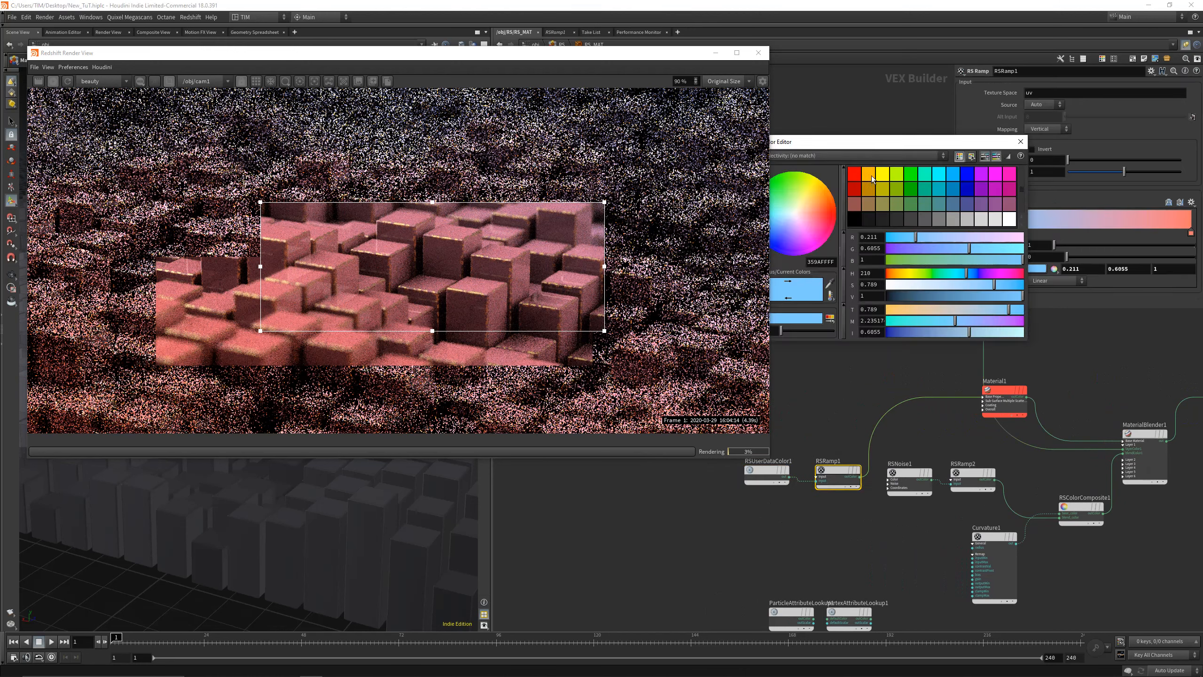
click(925, 222)
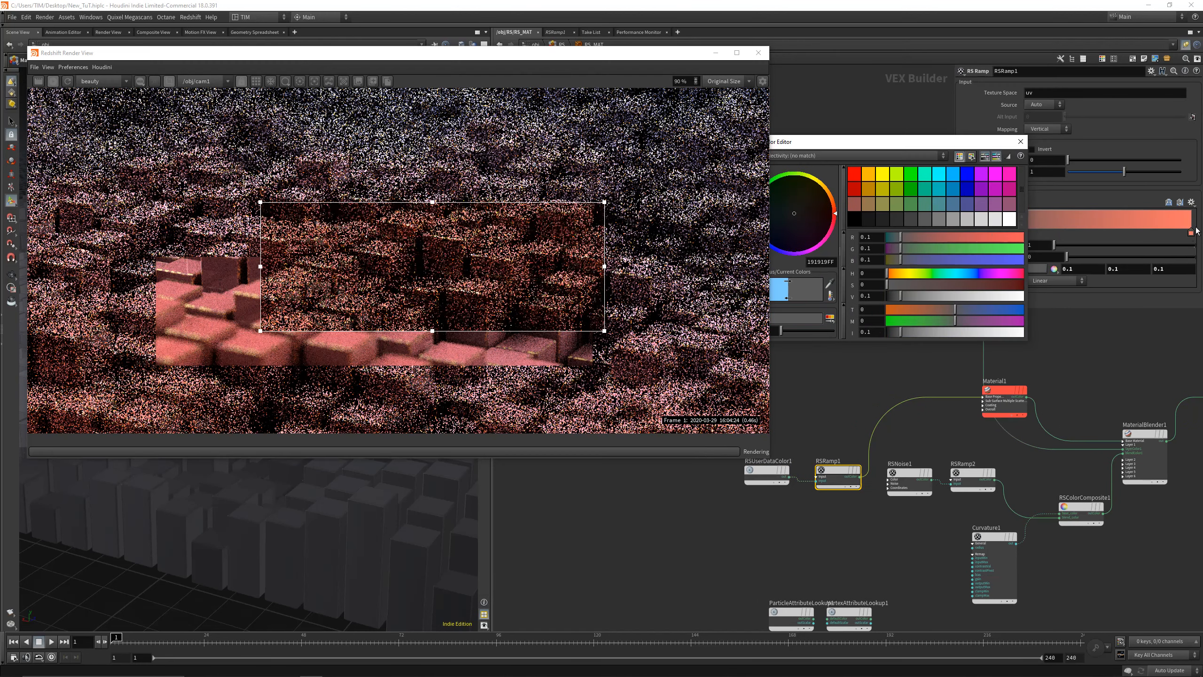
click(1191, 232)
click(1011, 220)
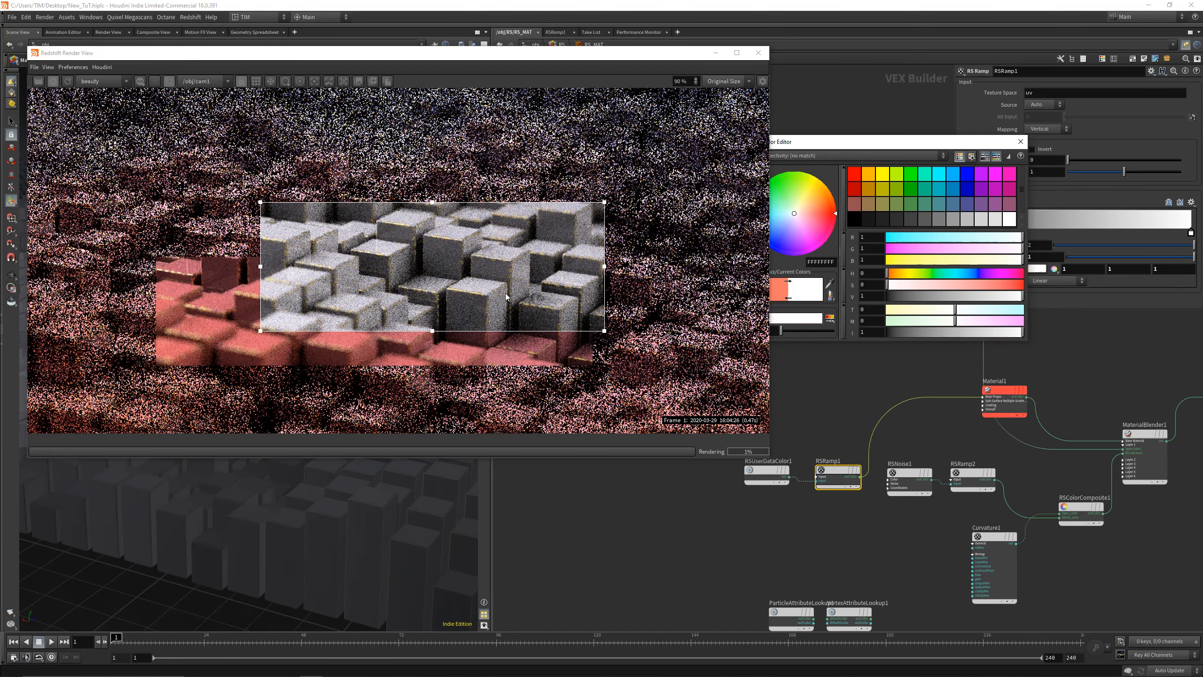
Step: Turn off the render region to preview the full frame, and close the color editor
click(169, 81)
scroll(468, 259, down, 3)
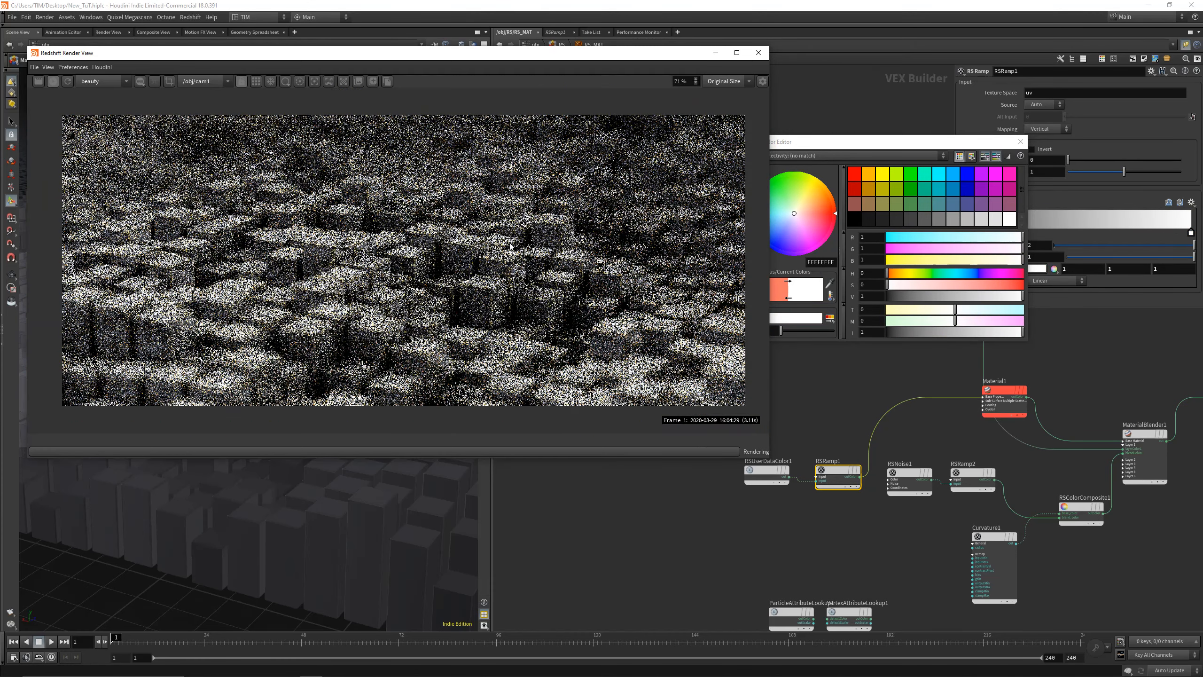
scroll(511, 246, up, 1)
click(1021, 141)
middle_drag(881, 398, 818, 290)
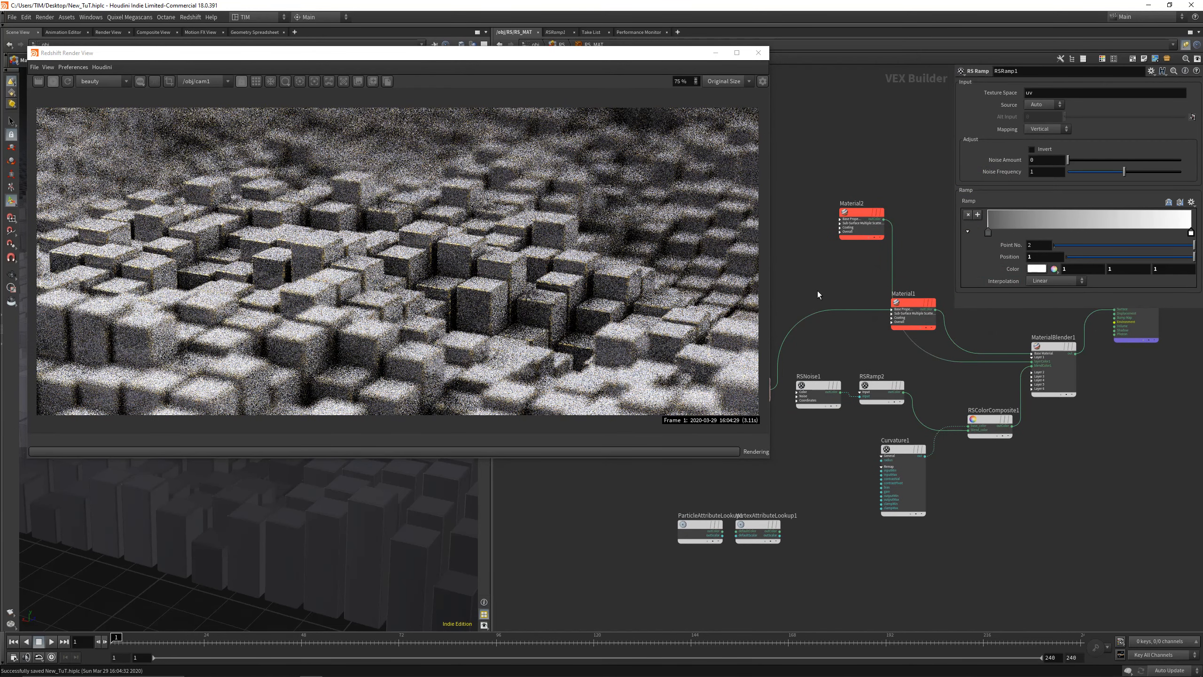